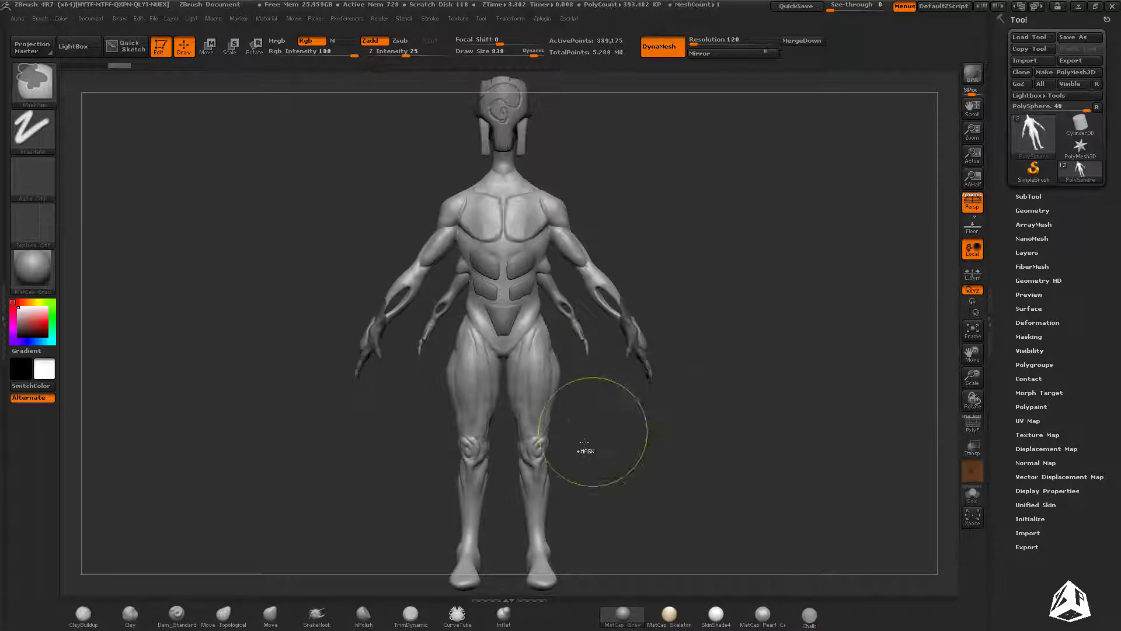
Step: Mask everything except the main arms using MaskLasso, and shift the arms slightly outward with the Transpose Move line
click(46, 104)
click(228, 138)
ctrl+drag(648, 159, 559, 266)
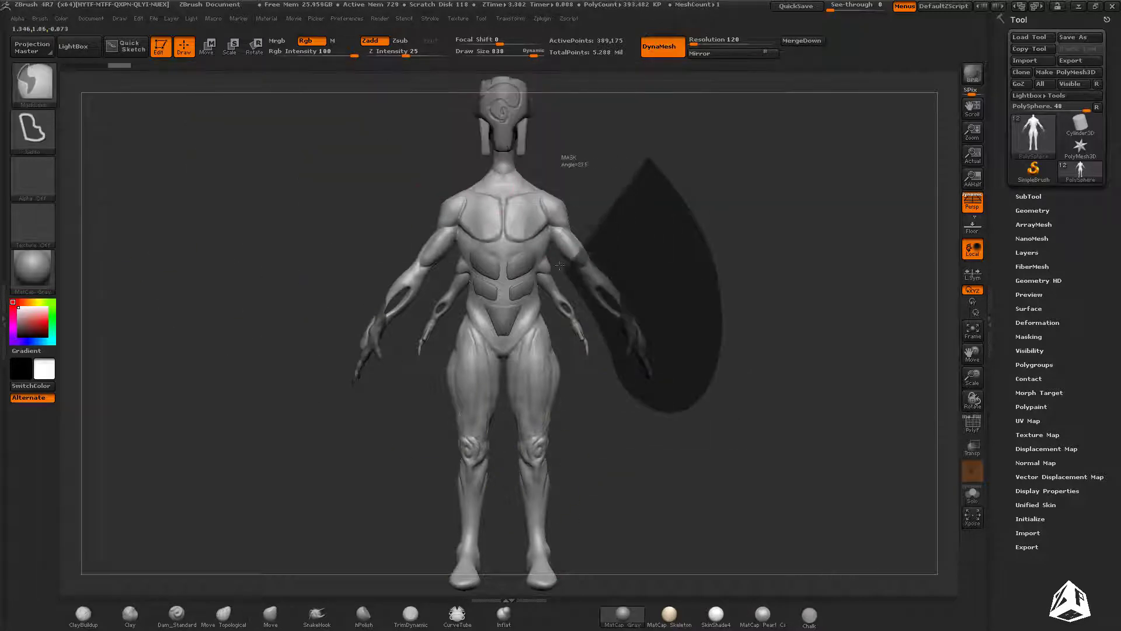
ctrl+drag(539, 215, 533, 188)
ctrl+click(699, 275)
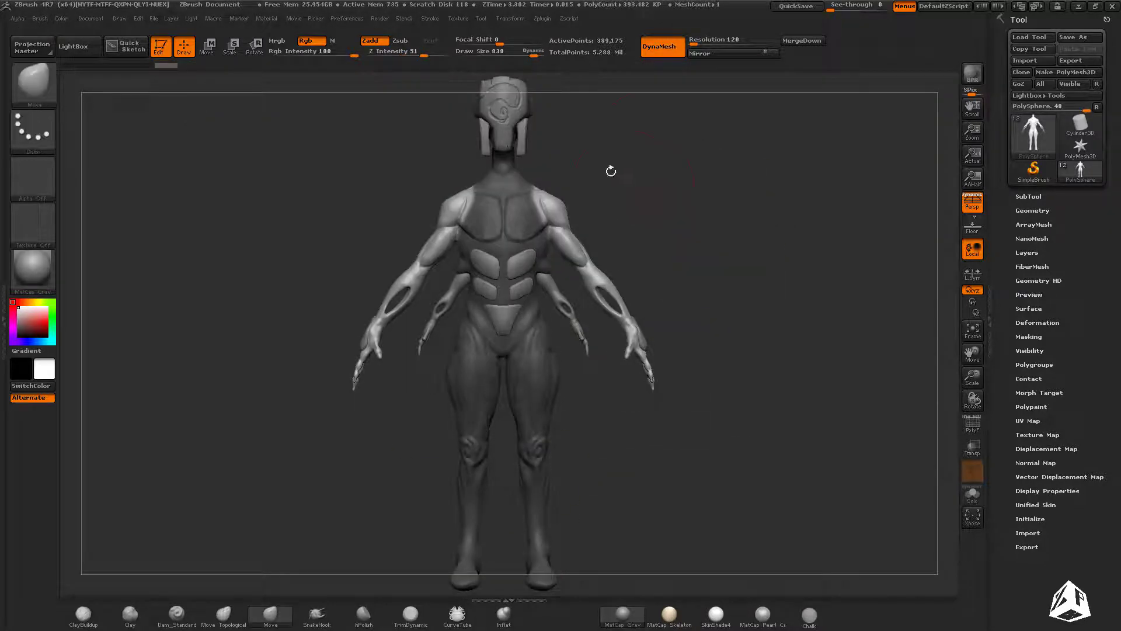
key(w)
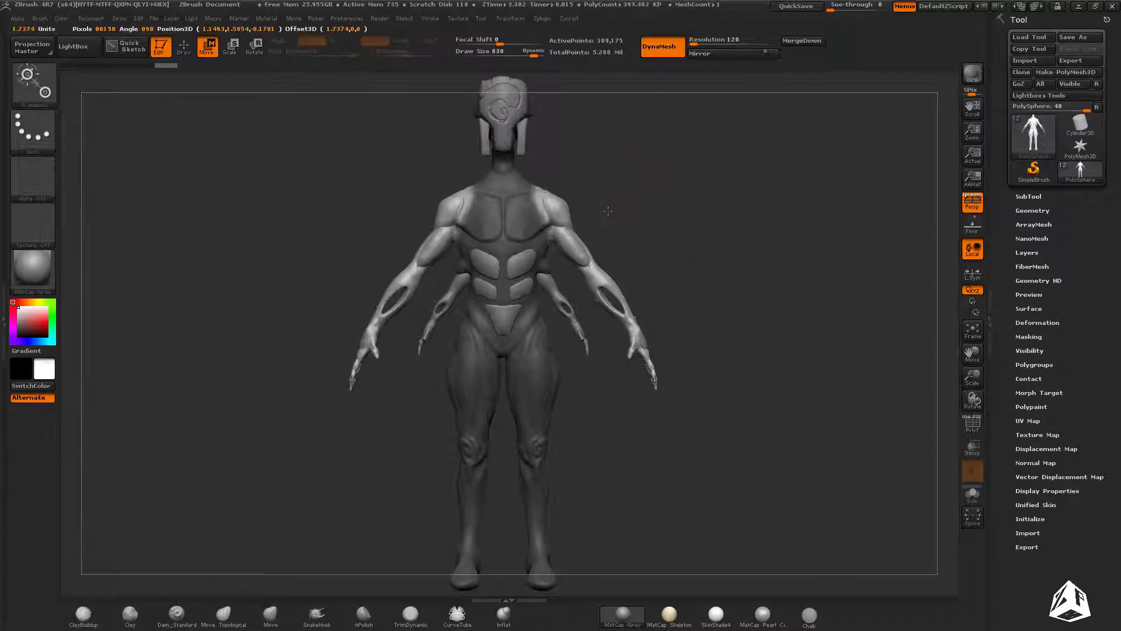
shift+drag(579, 240, 579, 304)
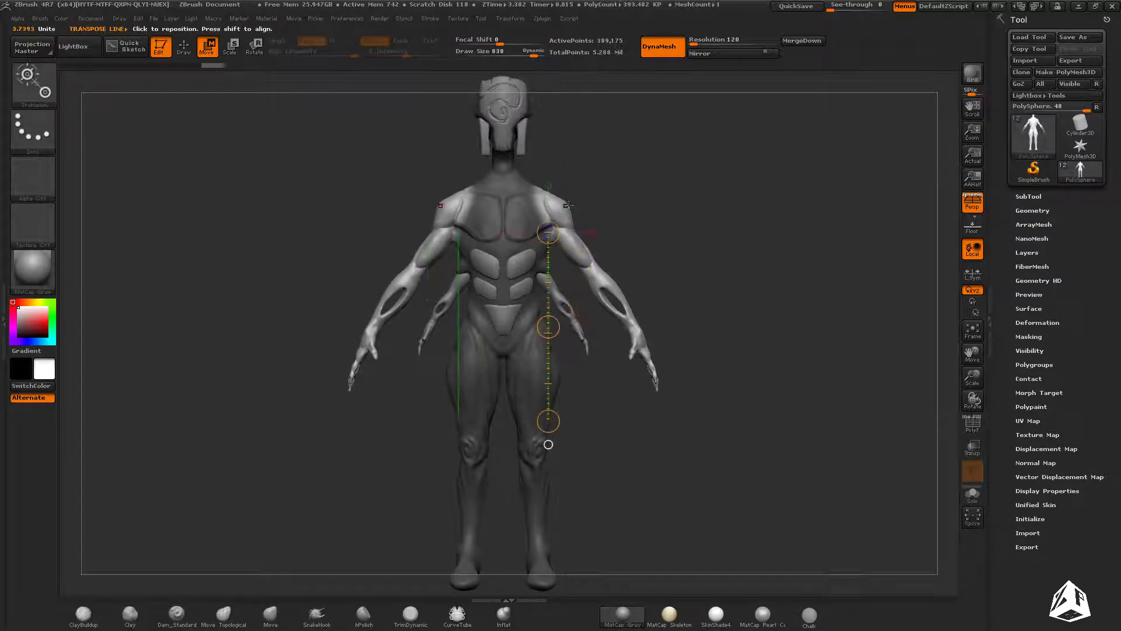
Step: Select the back-of-hand plates and move them to fit the shifted arms, then reselect the body subtool
key(q)
alt+drag(678, 256, 655, 377)
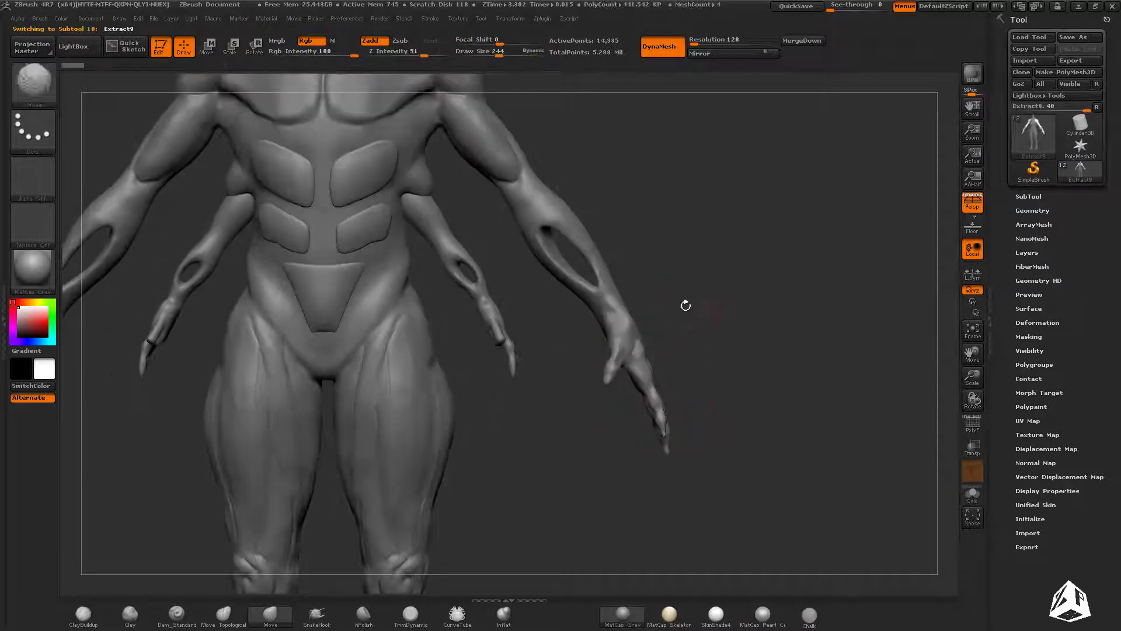
key(w)
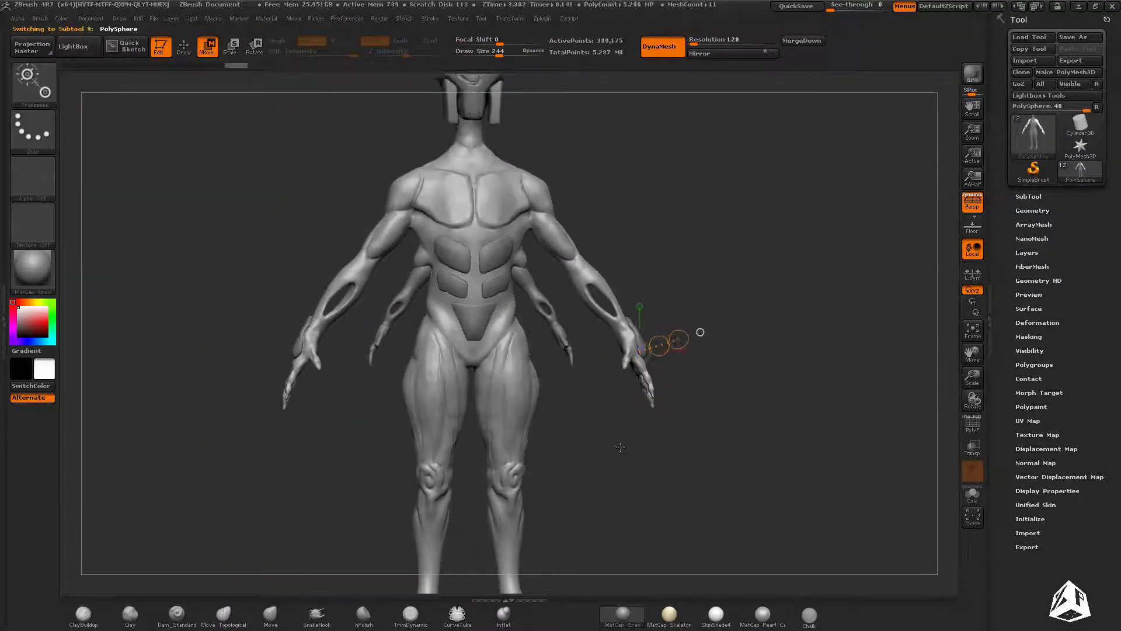
key(q)
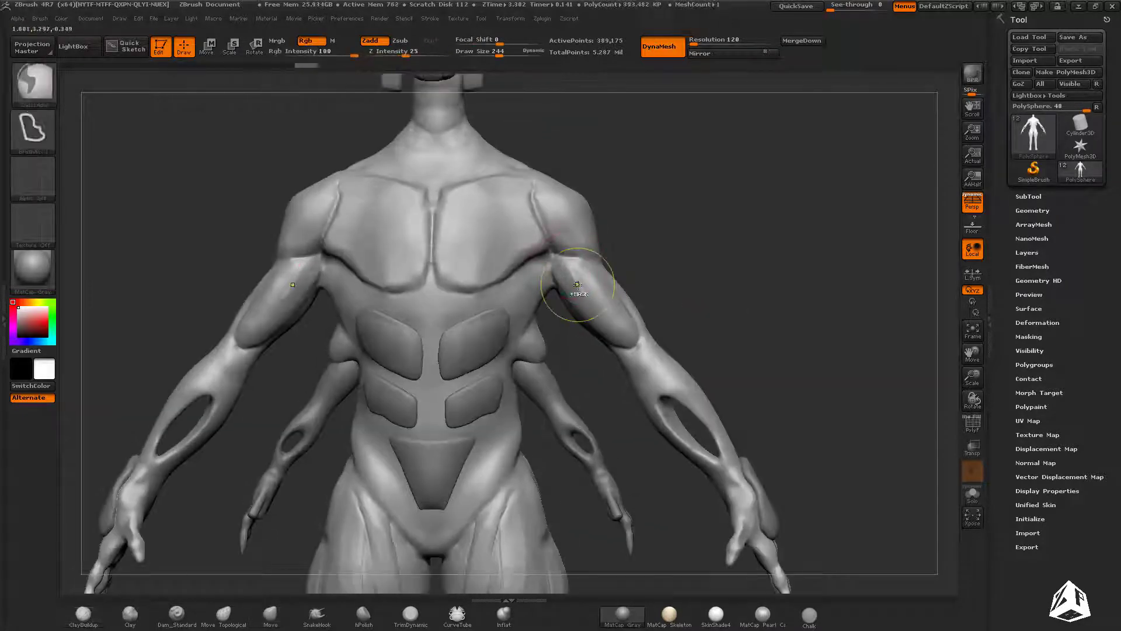
Step: Select the ClayBuildup brush and use a lasso mask with inversion to leave only the feet unmasked
key(b)
key(c)
key(b)
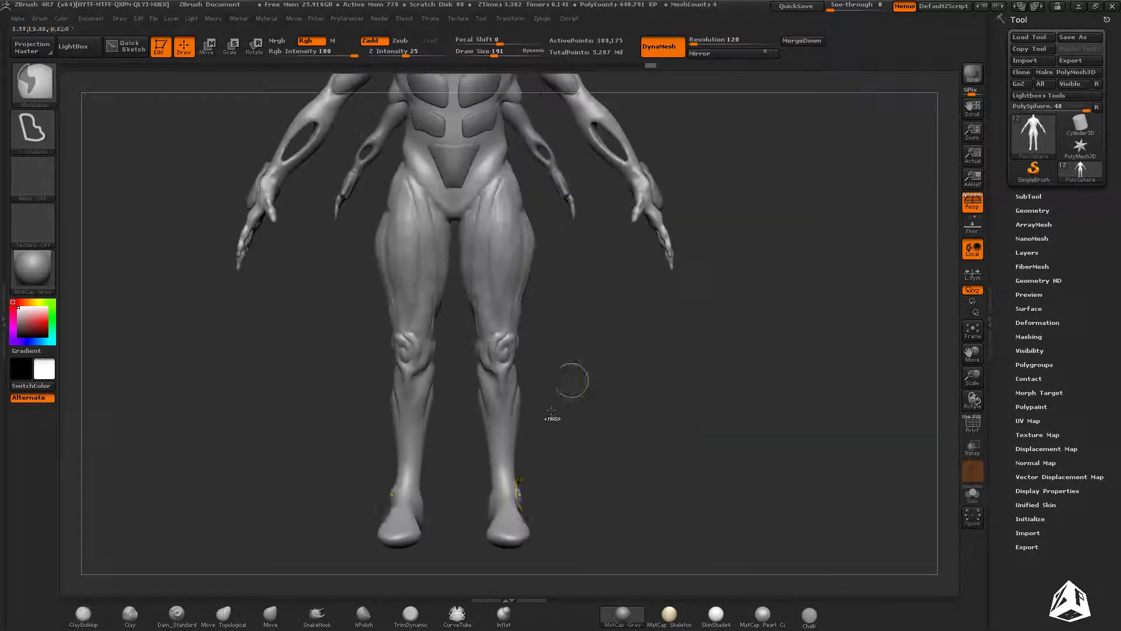
ctrl+drag(374, 514, 508, 528)
key(ctrl+i)
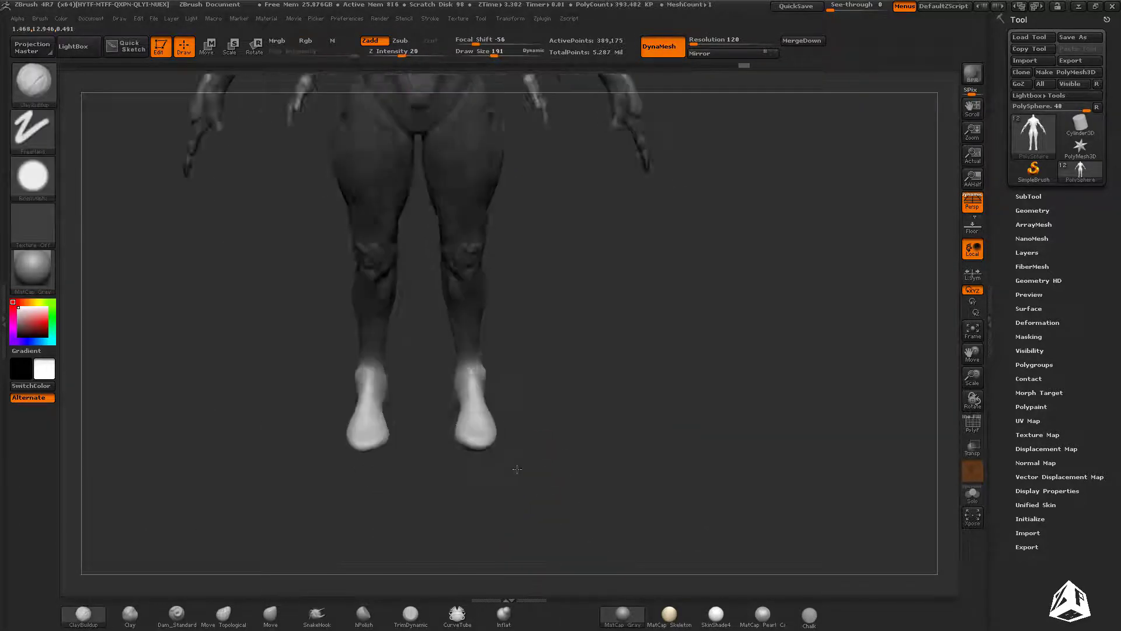
Step: Rotate the unmasked feet outward at the ankles with the Transpose Rotate line
key(w)
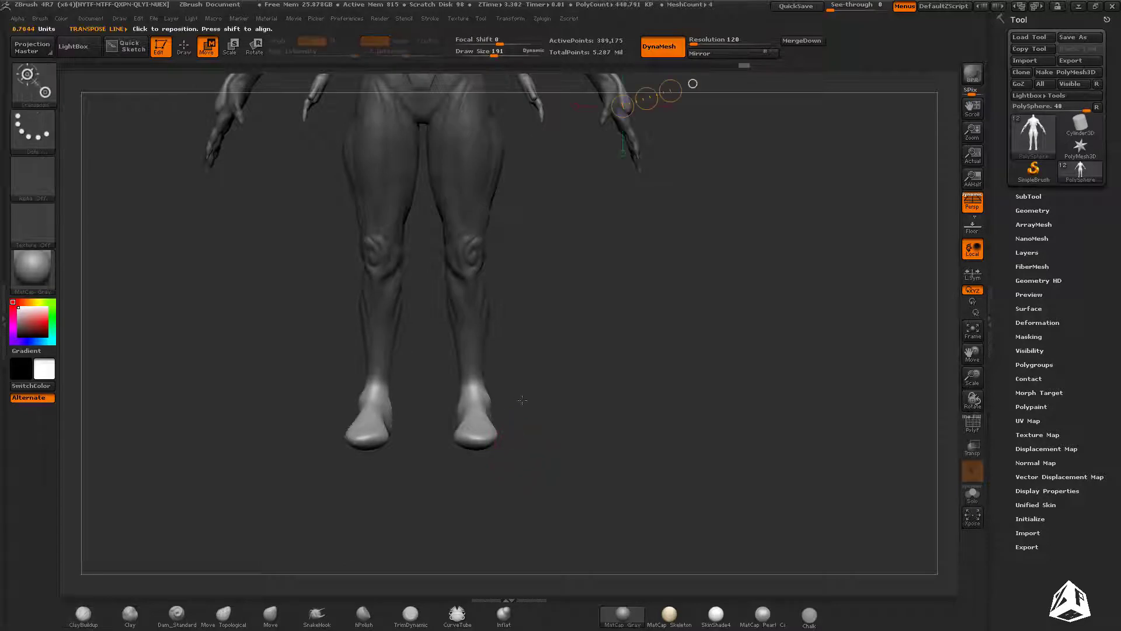
drag(525, 410, 432, 409)
drag(554, 421, 478, 425)
key(r)
mouse_move(444, 292)
shift+mouse_down()
mouse_move(479, 451)
mouse_move(456, 440)
mouse_move(482, 445)
shift+mouse_up()
drag(518, 405, 534, 264)
drag(413, 101, 473, 305)
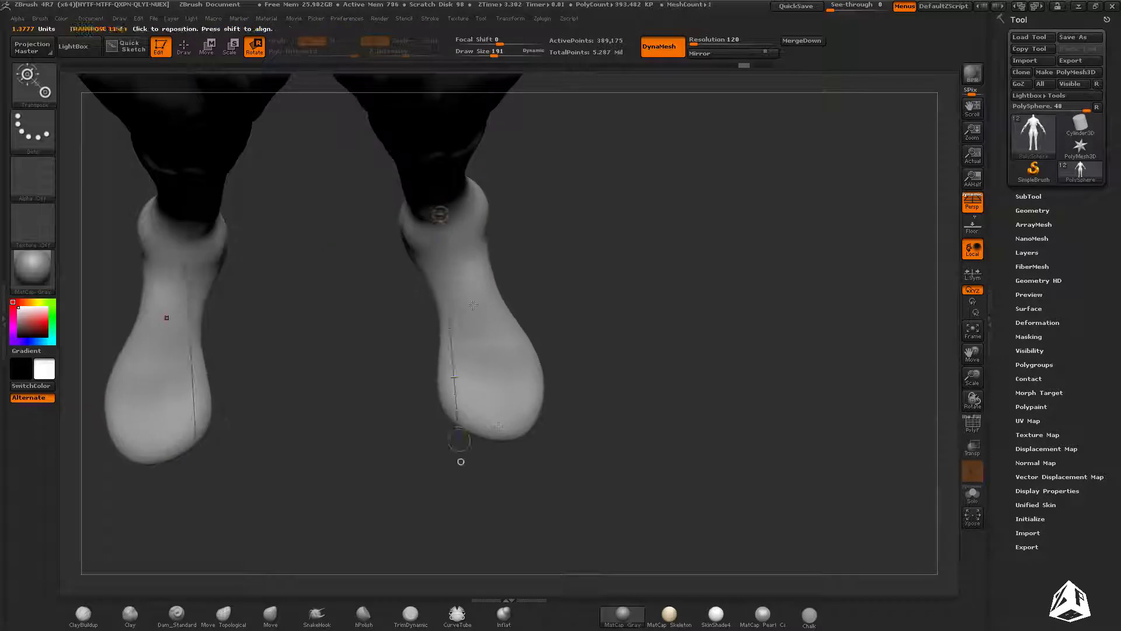
drag(459, 440, 461, 440)
mouse_move(570, 397)
mouse_down()
mouse_move(578, 345)
mouse_move(588, 485)
mouse_move(568, 409)
mouse_move(578, 308)
mouse_move(560, 395)
mouse_up()
key(q)
Step: Lengthen the legs by masking all but the lower legs and moving them down, then clear the mask and remesh with DynaMesh
alt+drag(501, 414, 504, 423)
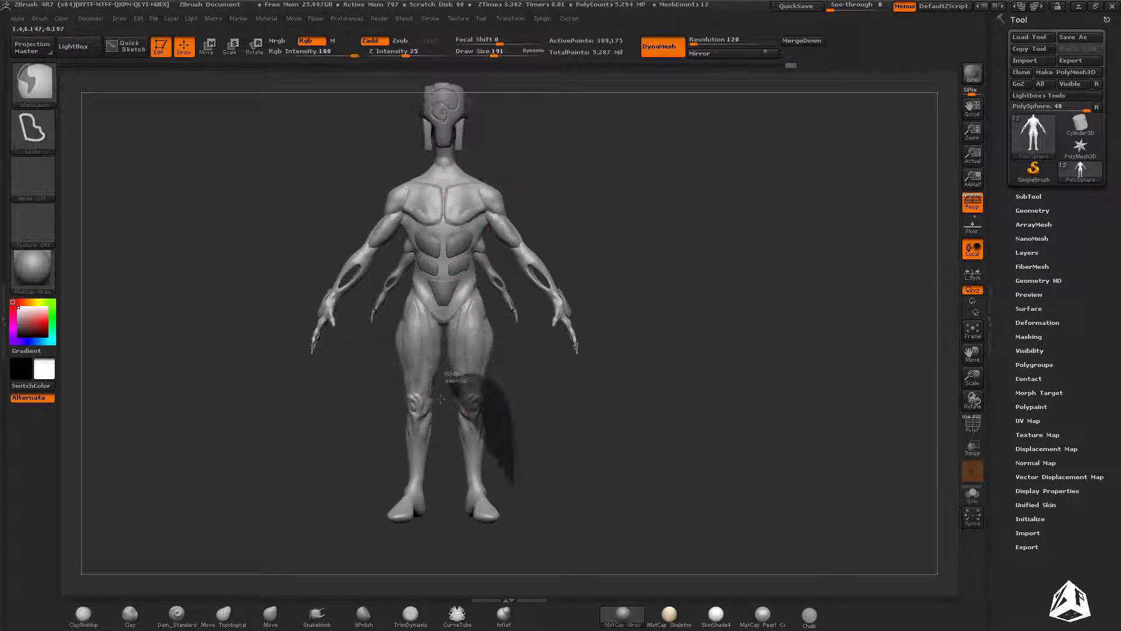
ctrl+drag(440, 398, 508, 526)
ctrl+click(520, 496)
key(w)
drag(474, 380, 474, 512)
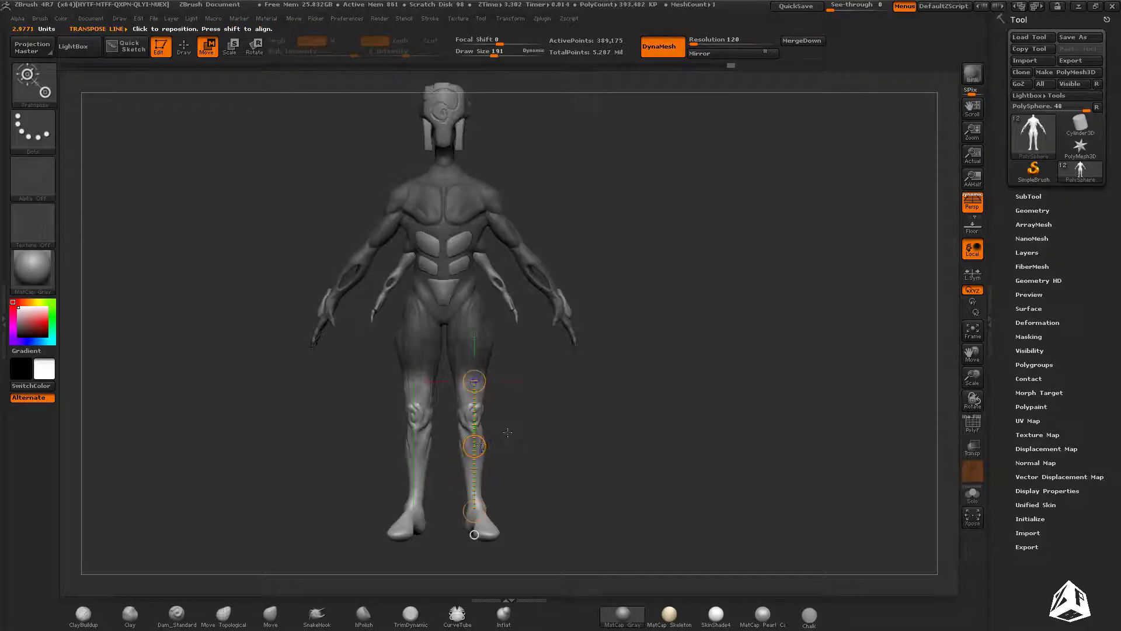
ctrl+drag(517, 442, 531, 439)
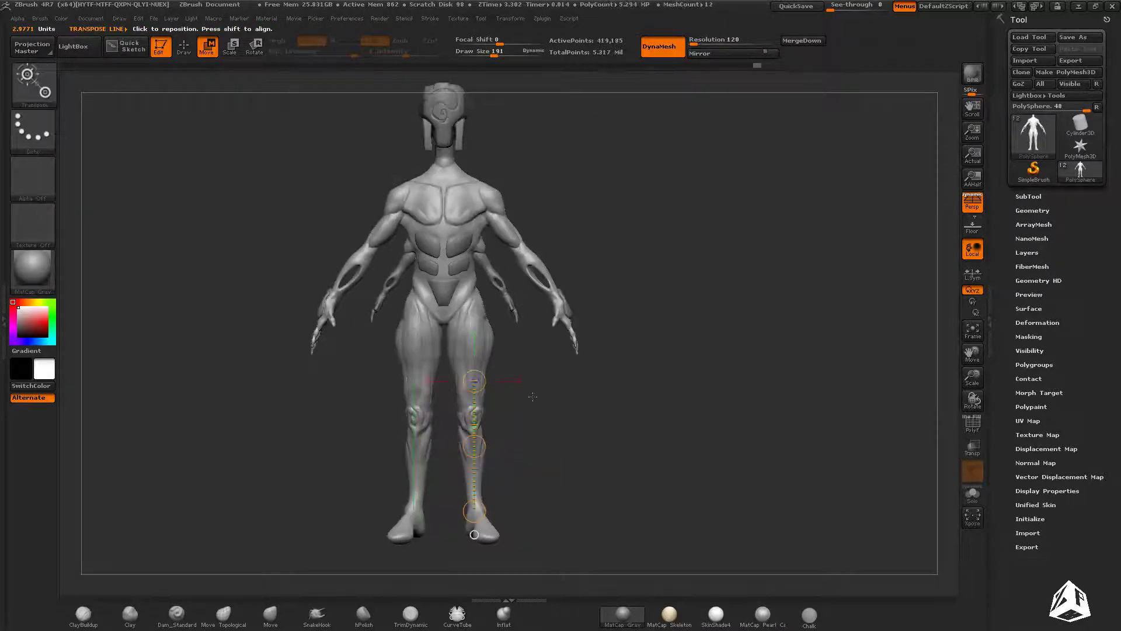
Step: Slim and reshape the thighs with the Move brush at draw size 600, checking the figure from the side
drag(533, 397, 532, 435)
alt+drag(533, 435, 513, 472)
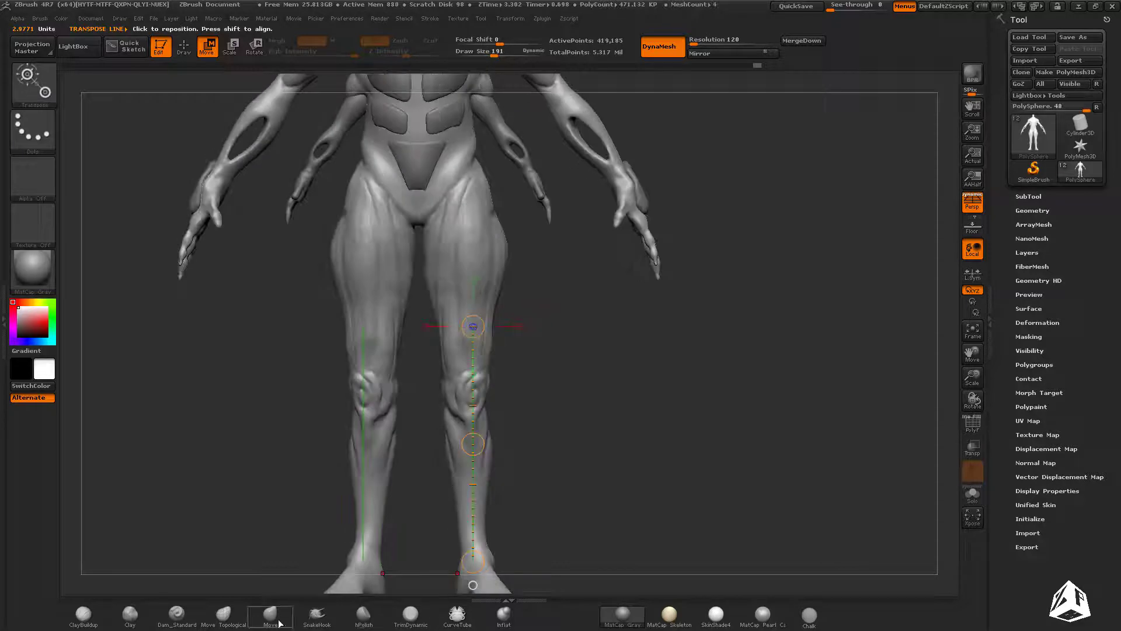
click(279, 623)
key(s)
mouse_move(496, 318)
mouse_down()
mouse_move(530, 352)
mouse_move(537, 401)
mouse_move(501, 355)
mouse_move(590, 362)
mouse_move(534, 356)
mouse_move(540, 347)
mouse_up()
ctrl+right_drag(537, 349, 583, 383)
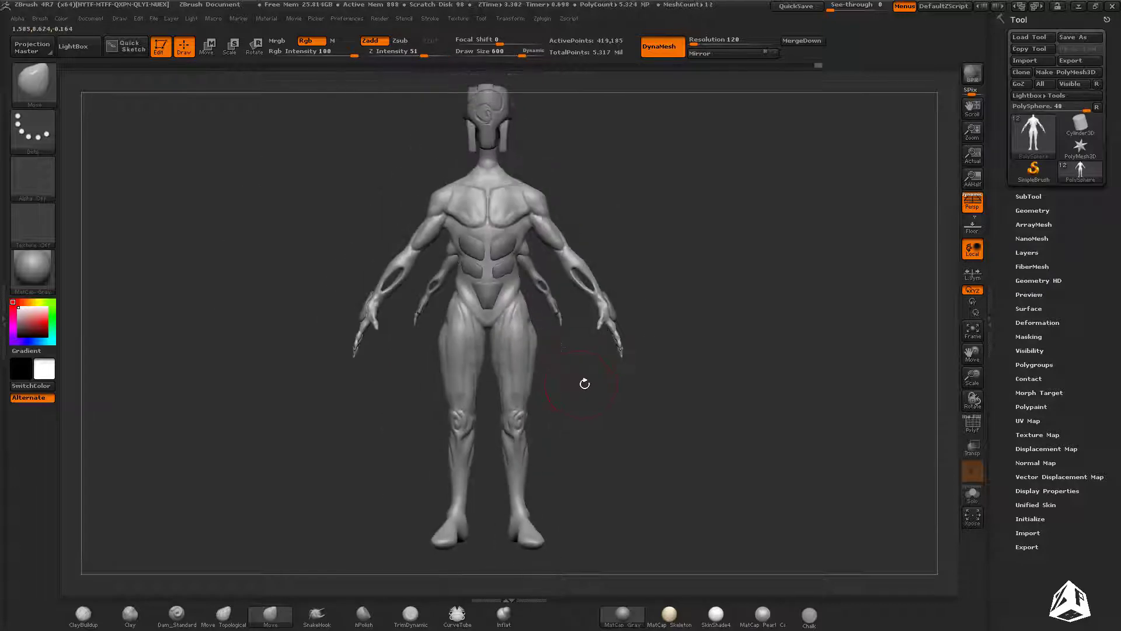
drag(583, 383, 545, 383)
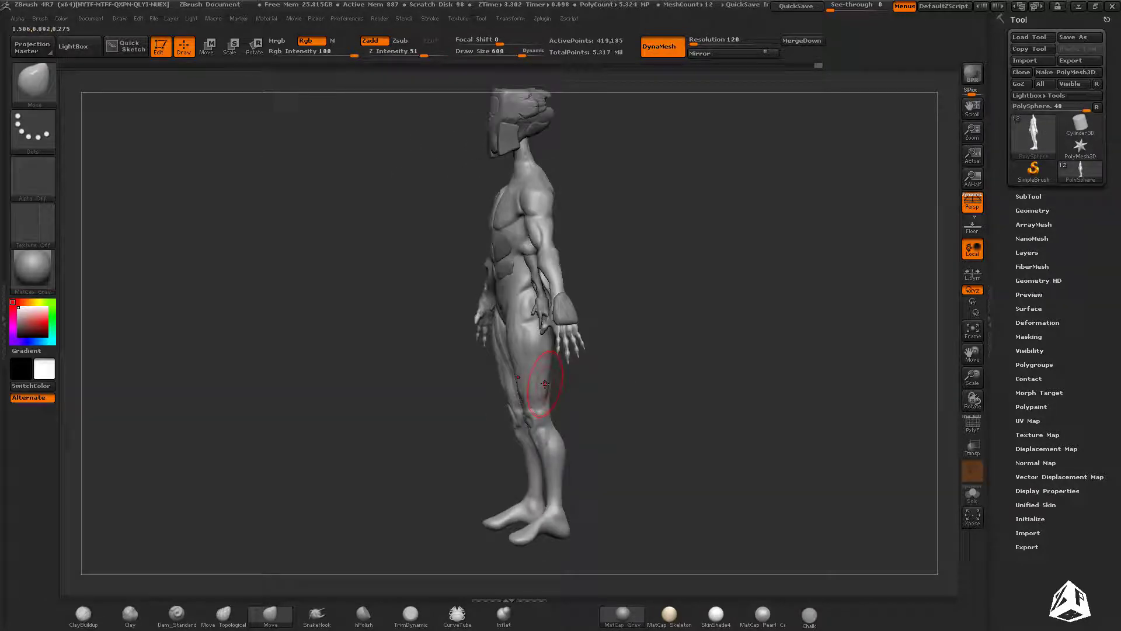
right_drag(545, 384, 672, 350)
mouse_move(672, 350)
ctrl+right_down()
mouse_move(616, 263)
mouse_move(604, 279)
mouse_move(680, 279)
mouse_move(638, 341)
mouse_move(732, 325)
mouse_move(665, 352)
mouse_move(656, 265)
mouse_move(641, 264)
mouse_move(671, 257)
mouse_move(681, 309)
mouse_move(683, 300)
mouse_move(634, 413)
mouse_move(472, 311)
ctrl+right_up()
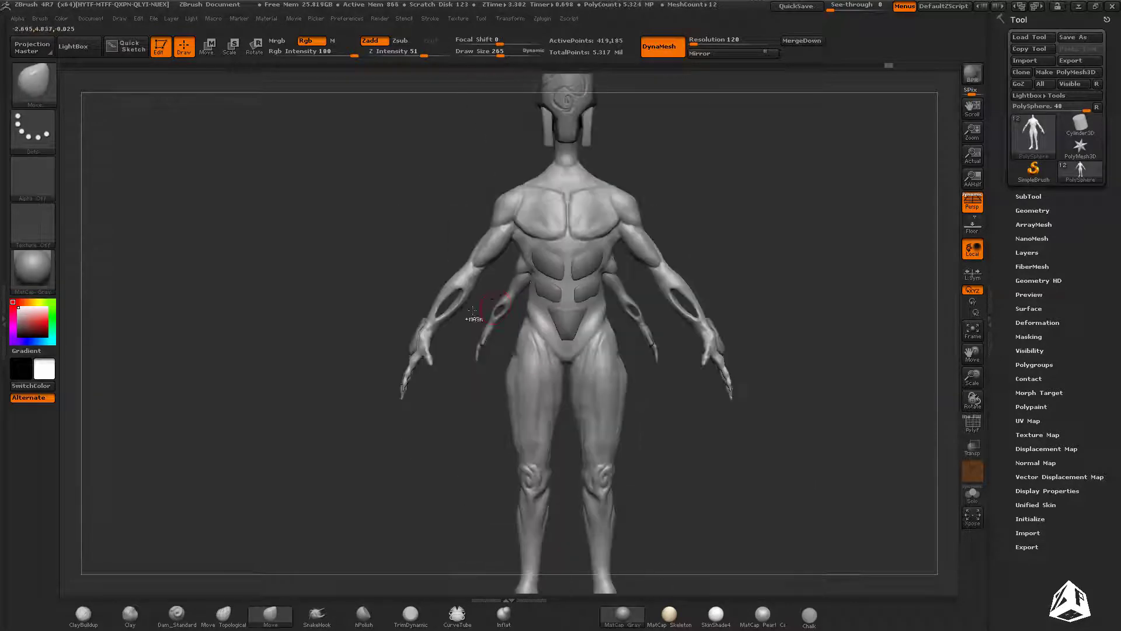
Step: Adjust the waist and hip contour with the Move brush at draw size 265
ctrl+click(450, 412)
mouse_move(450, 412)
right_down()
mouse_move(601, 327)
mouse_move(625, 445)
mouse_move(613, 385)
mouse_move(634, 310)
right_up()
ctrl+drag(634, 310, 657, 333)
shift+right_drag(657, 333, 605, 366)
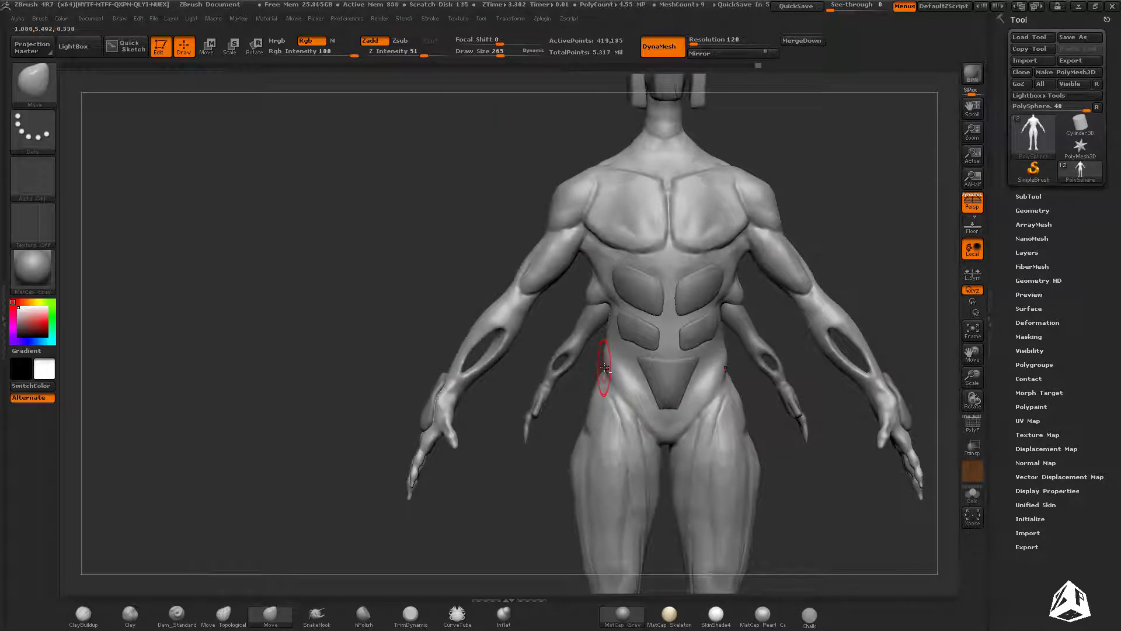
mouse_move(604, 366)
right_down()
mouse_move(689, 385)
mouse_move(695, 374)
right_up()
Step: Build up and smooth the upper arm and elbow muscles with ClayBuildup at draw size 162
key(b)
key(c)
key(b)
shift+right_drag(512, 320, 496, 327)
ctrl+right_drag(496, 327, 509, 338)
right_drag(543, 305, 566, 270)
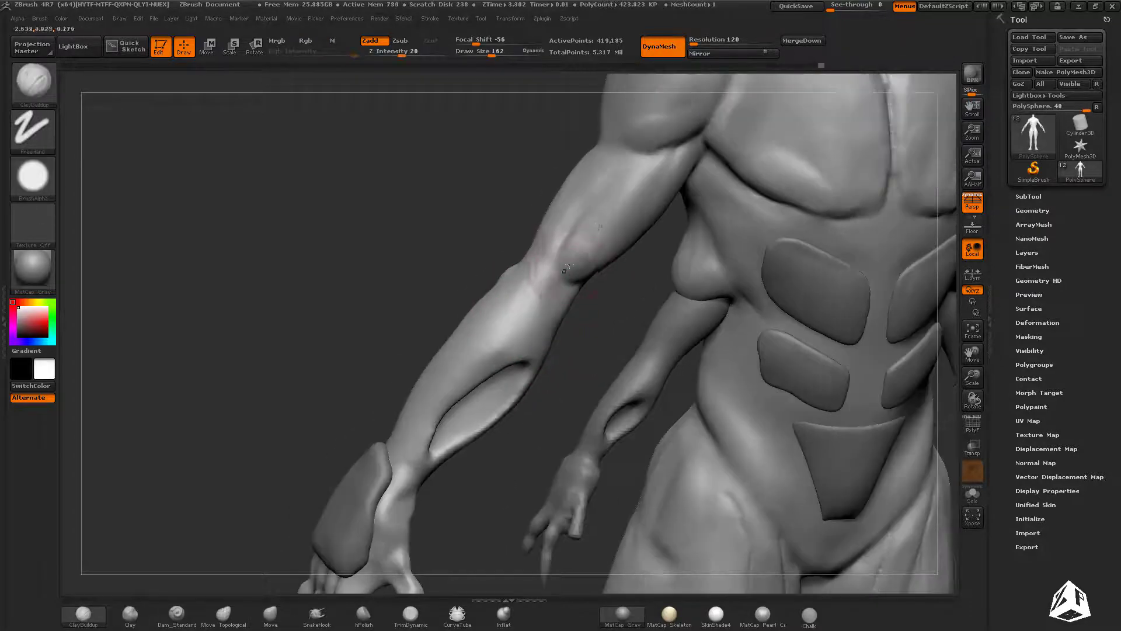
mouse_move(620, 208)
right_down()
mouse_move(681, 220)
mouse_move(675, 367)
right_up()
shift+drag(675, 365, 712, 401)
mouse_move(712, 402)
right_down()
mouse_move(687, 378)
mouse_move(704, 403)
right_up()
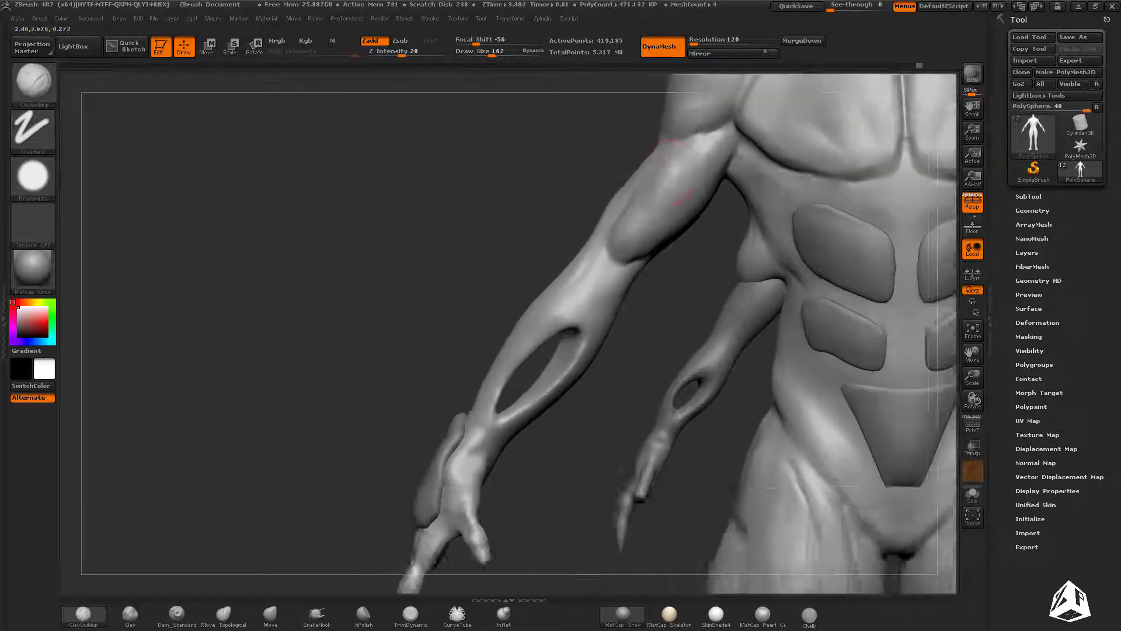
Step: Adjust the shape of the main hand and its fingers with the Move brush at draw size 258
mouse_move(666, 195)
alt+right_down()
mouse_move(682, 279)
mouse_move(701, 282)
mouse_move(626, 271)
mouse_move(666, 401)
mouse_move(656, 345)
mouse_move(643, 370)
mouse_move(657, 403)
alt+right_up()
click(271, 613)
shift+right_drag(554, 388, 628, 234)
right_drag(374, 479, 319, 518)
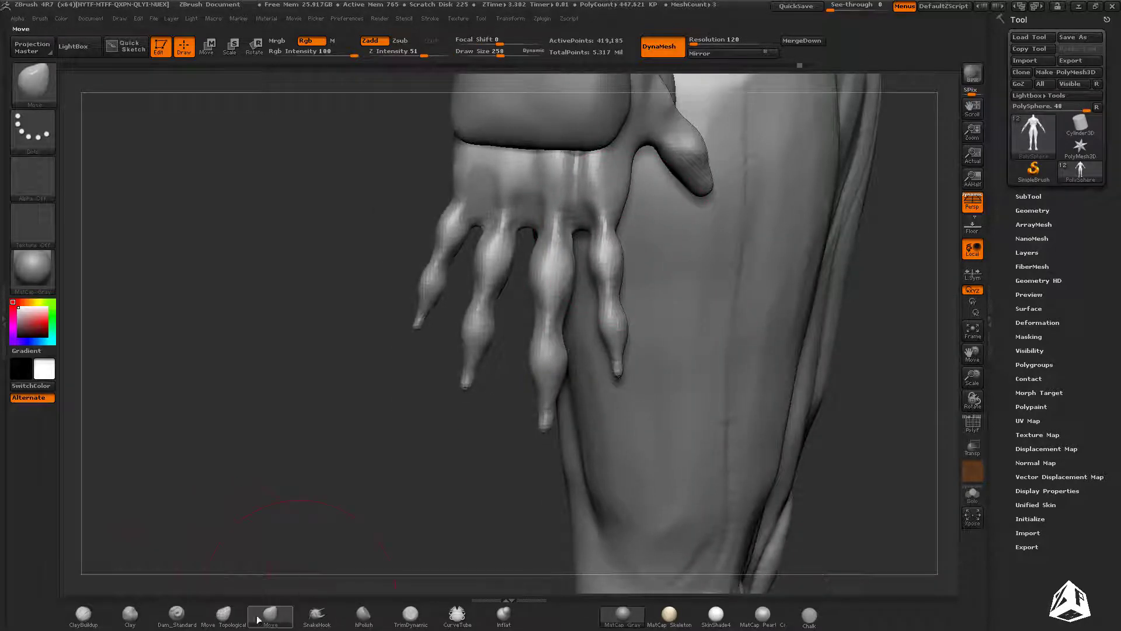
Step: Thicken the fingers of the main hand with the Inflat brush at draw size 106
click(503, 614)
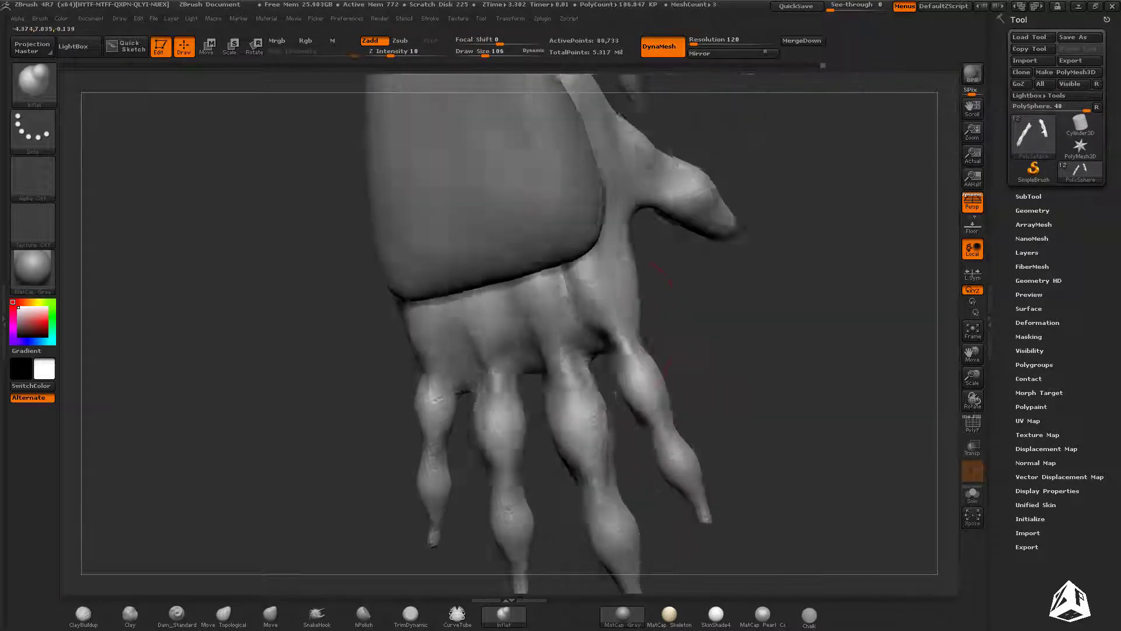
alt+right_drag(669, 416, 666, 347)
mouse_move(581, 383)
right_down()
mouse_move(608, 393)
mouse_move(501, 451)
mouse_move(260, 544)
right_up()
right_drag(520, 283, 265, 488)
Step: Build up the knuckles and tendons on the back of the main hand with ClayBuildup at draw size 62, isolating it while sculpting
key(b)
key(c)
key(b)
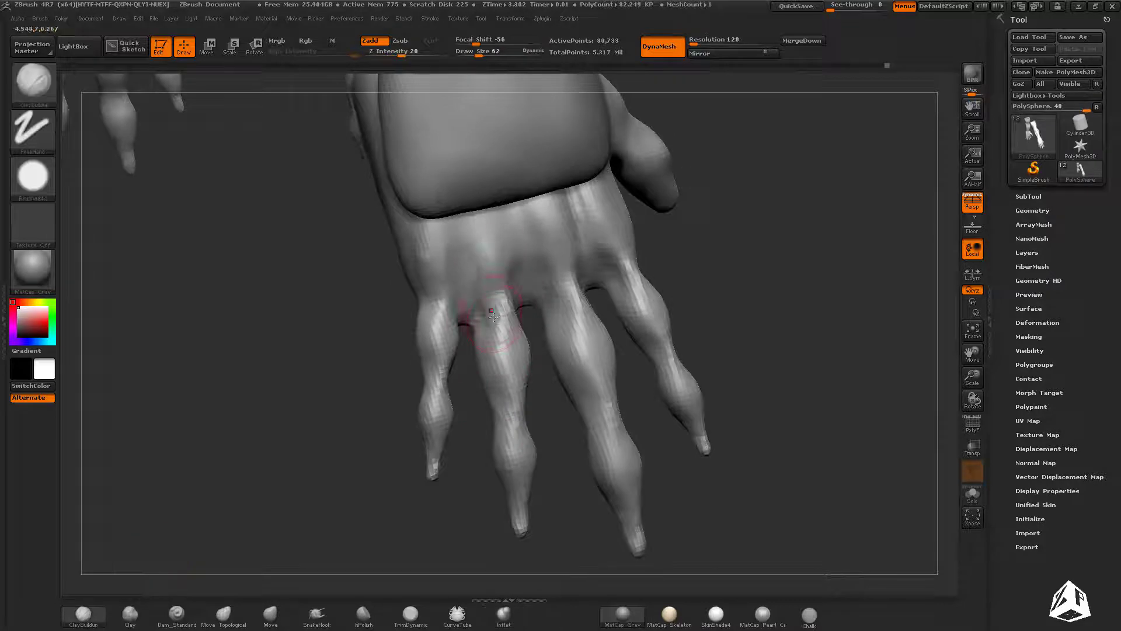
right_drag(488, 317, 508, 296)
drag(508, 257, 508, 297)
click(973, 495)
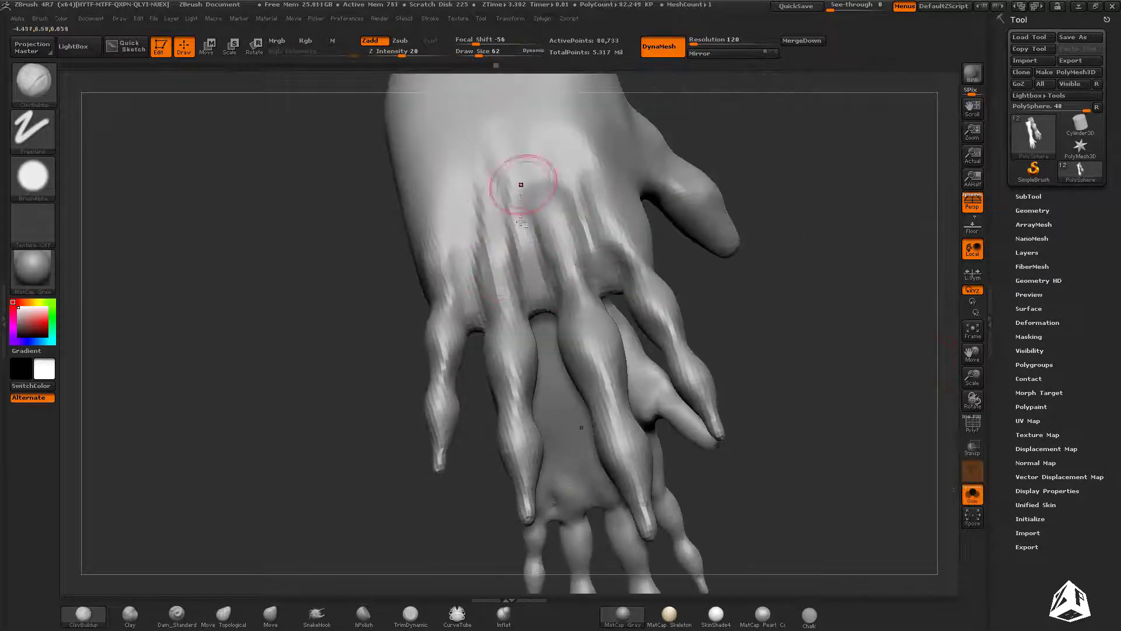
drag(439, 320, 467, 216)
mouse_move(467, 217)
right_down()
mouse_move(479, 245)
mouse_move(446, 263)
right_up()
drag(446, 262, 440, 205)
mouse_move(440, 204)
ctrl+right_down()
mouse_move(753, 370)
mouse_move(660, 356)
ctrl+right_up()
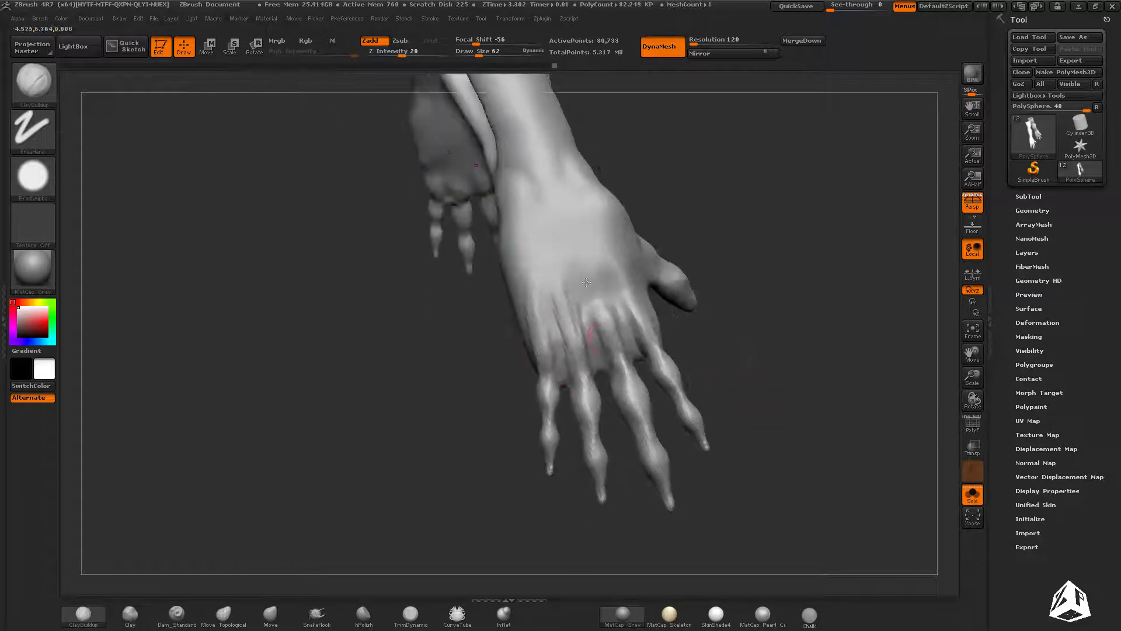
click(973, 495)
Step: Reshape the outer palm below the smallest finger with the Move brush
right_drag(848, 352, 729, 402)
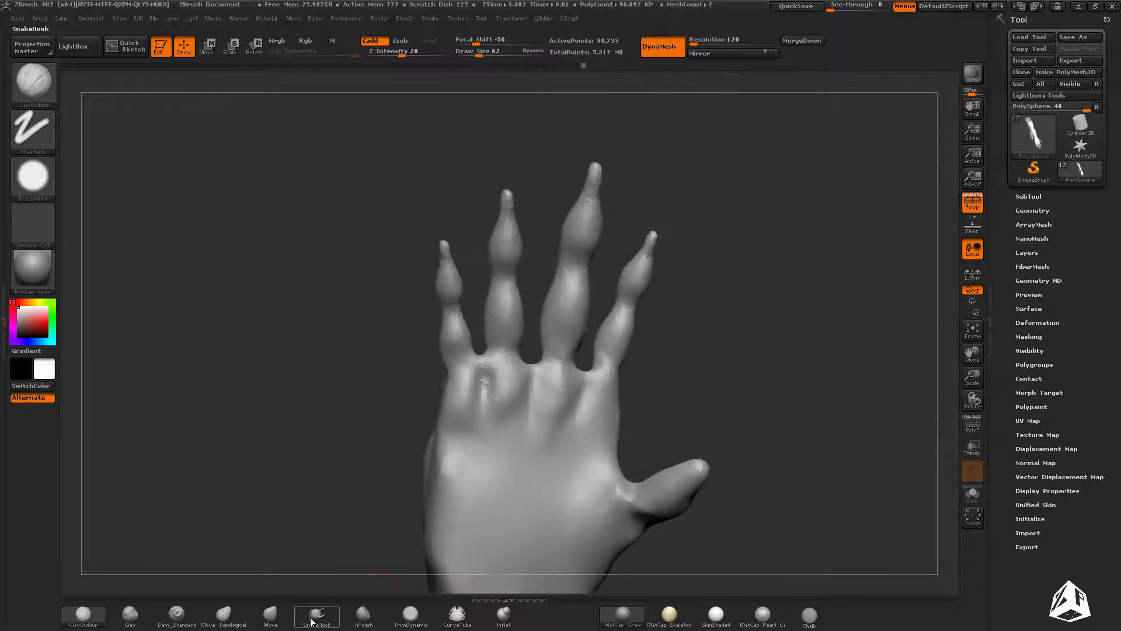
click(270, 613)
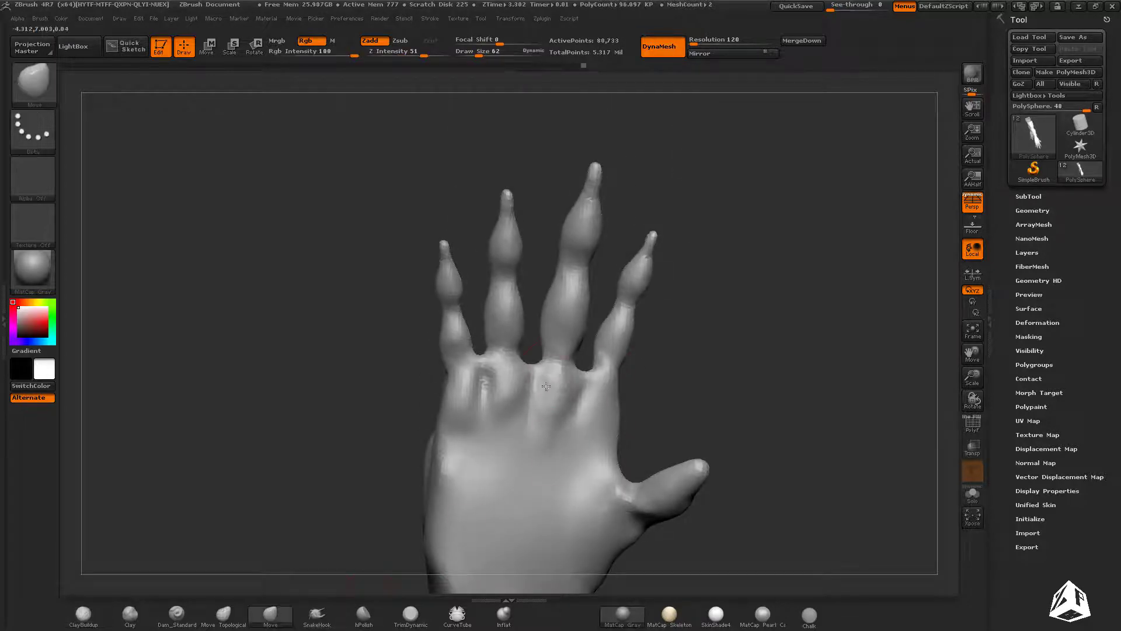
drag(483, 386, 470, 386)
drag(459, 429, 476, 412)
right_drag(753, 408, 532, 415)
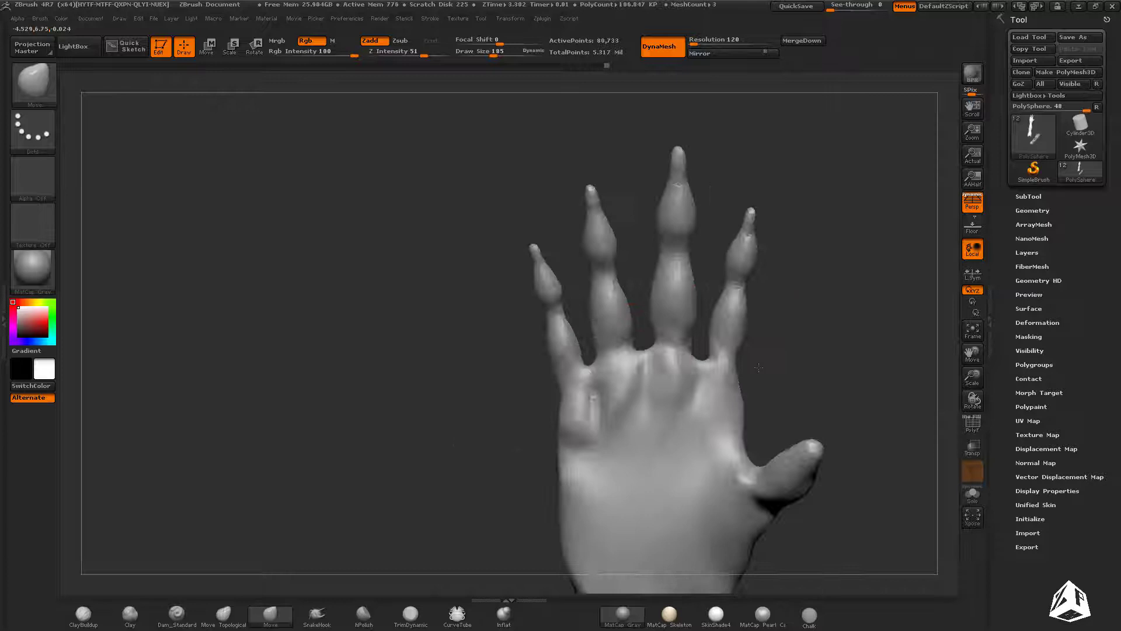
Step: Build up the palm pads below the fingers and at the thumb base with ClayBuildup at draw size 55
key(s)
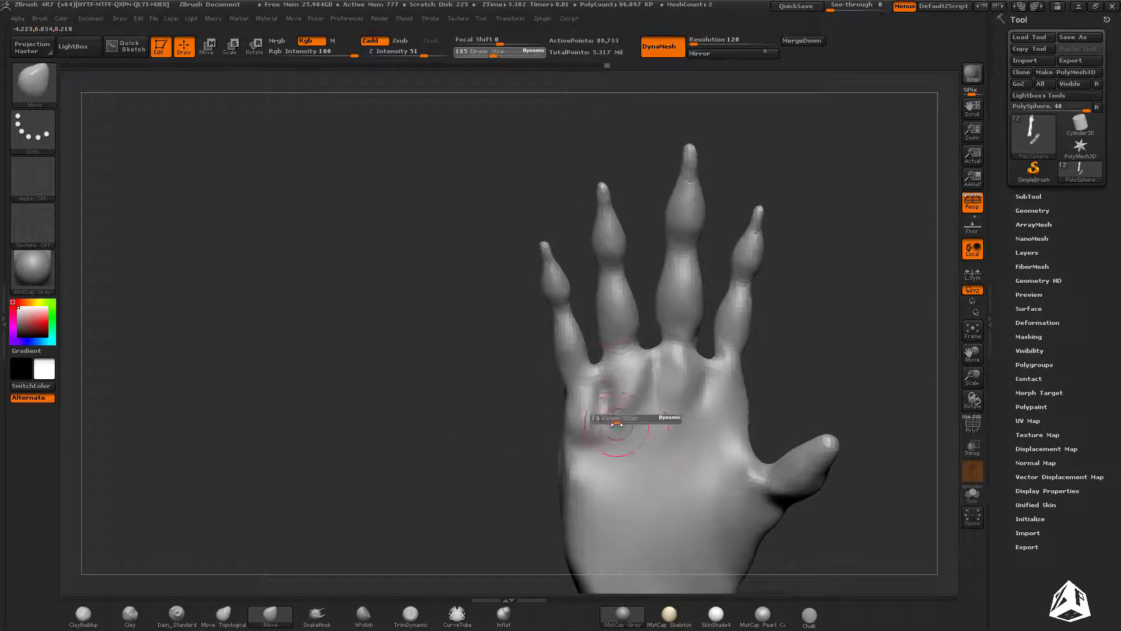
click(101, 620)
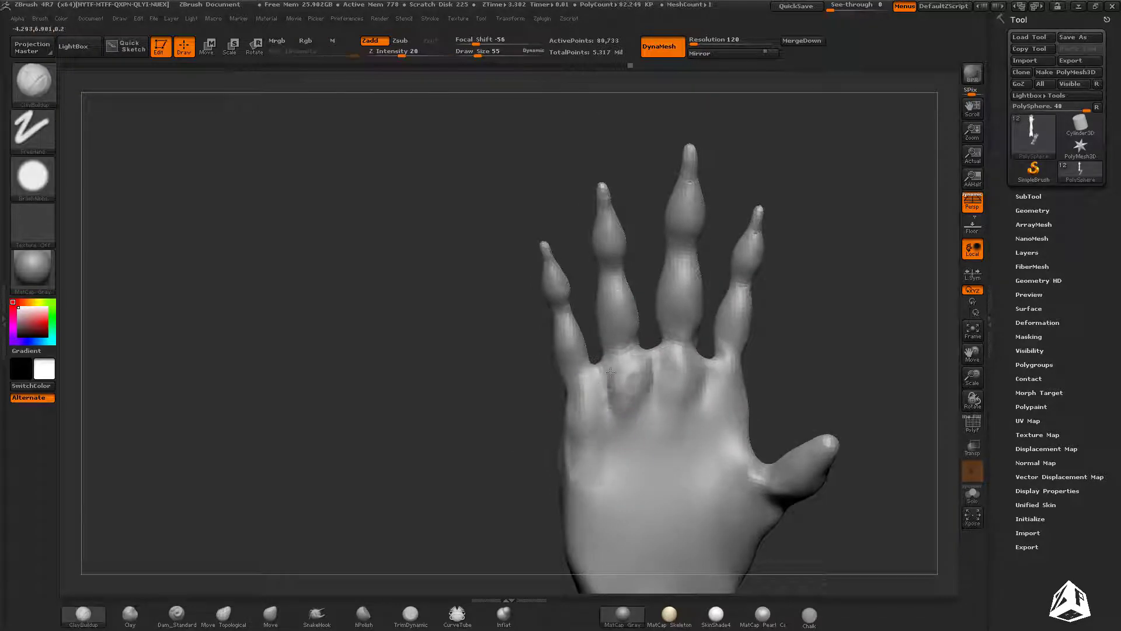
drag(610, 372, 681, 366)
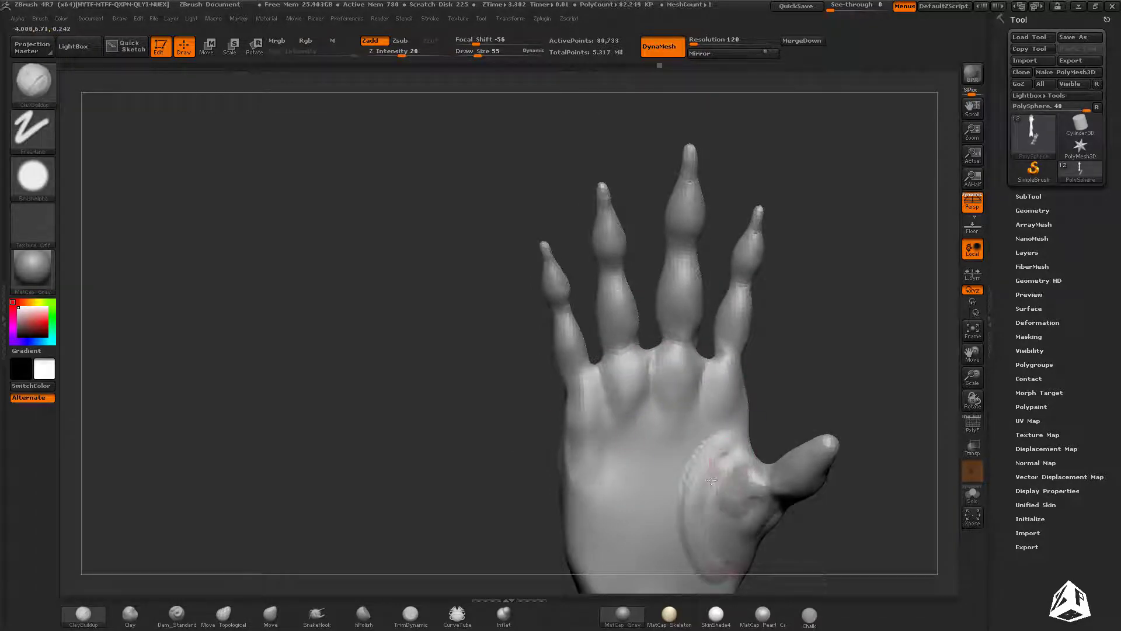
key(s)
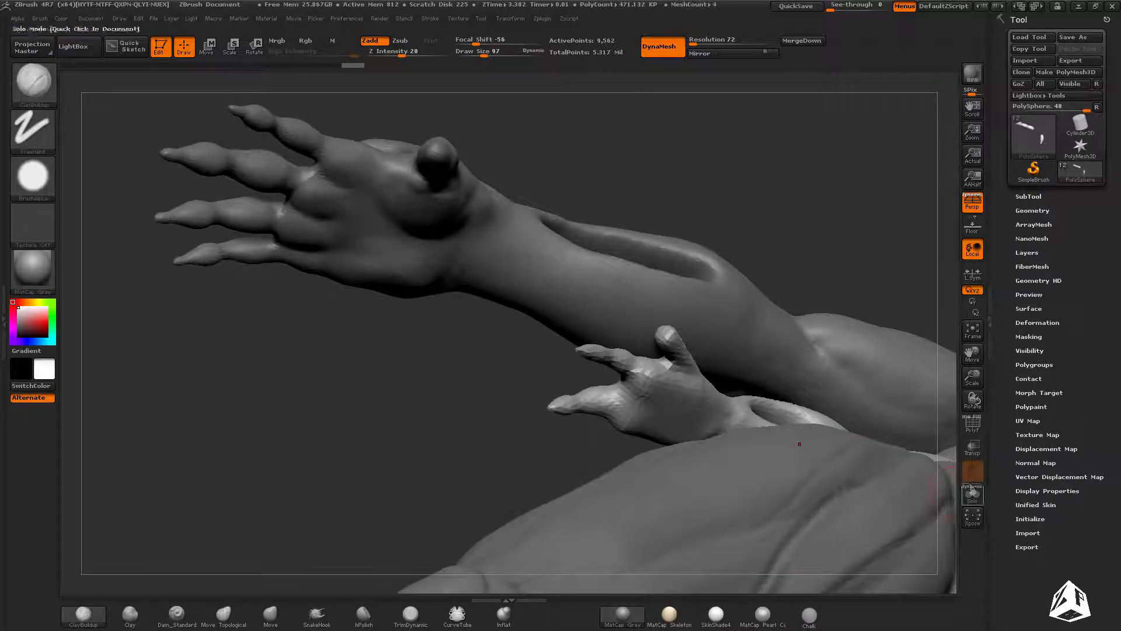
Step: Isolate the small secondary arm and pull out its fingers with the SnakeHook brush
click(972, 493)
mouse_move(754, 470)
mouse_down()
mouse_move(625, 403)
mouse_move(643, 438)
mouse_move(675, 370)
mouse_move(627, 453)
mouse_up()
click(317, 615)
key(s)
mouse_move(671, 362)
mouse_down()
mouse_move(801, 475)
mouse_move(738, 358)
mouse_move(686, 331)
mouse_up()
drag(756, 278, 770, 175)
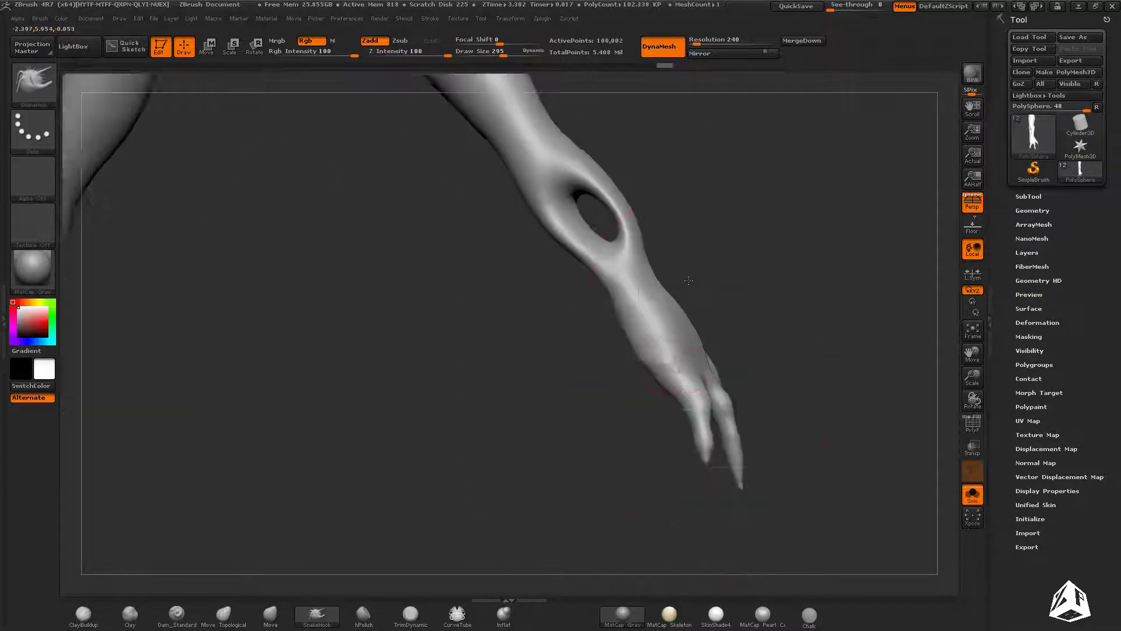
Step: Build up and smooth the back of the small secondary hand with ClayBuildup at draw size 65, then show the whole figure
drag(688, 280, 512, 466)
click(90, 623)
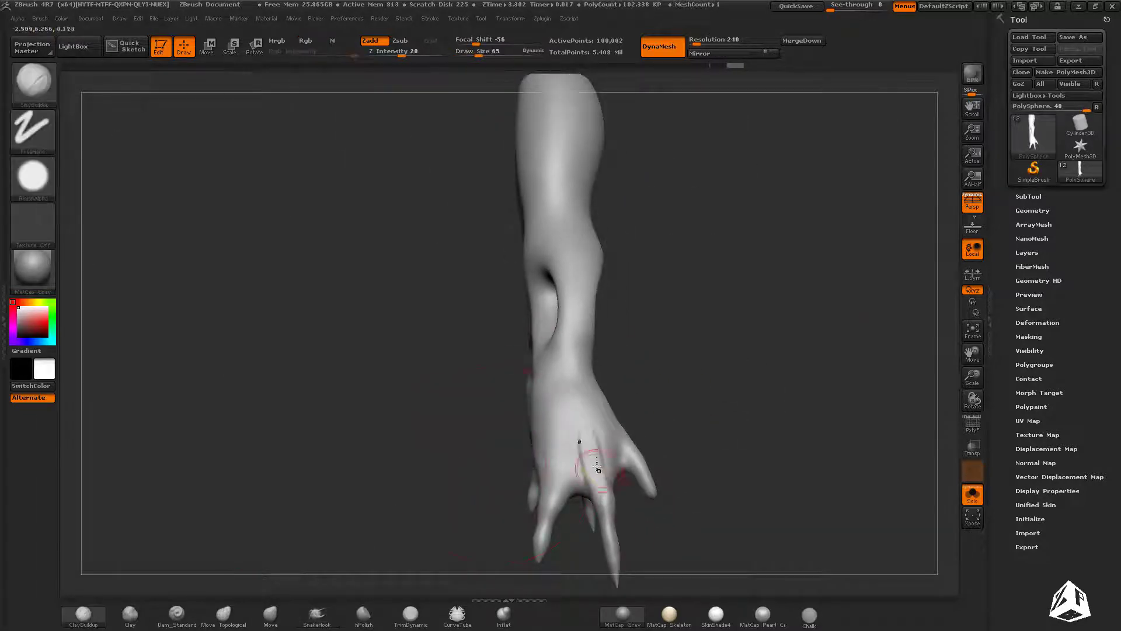
mouse_move(581, 439)
shift+mouse_down()
mouse_move(576, 475)
mouse_move(624, 456)
mouse_move(613, 417)
shift+mouse_up()
drag(660, 343, 643, 443)
click(972, 494)
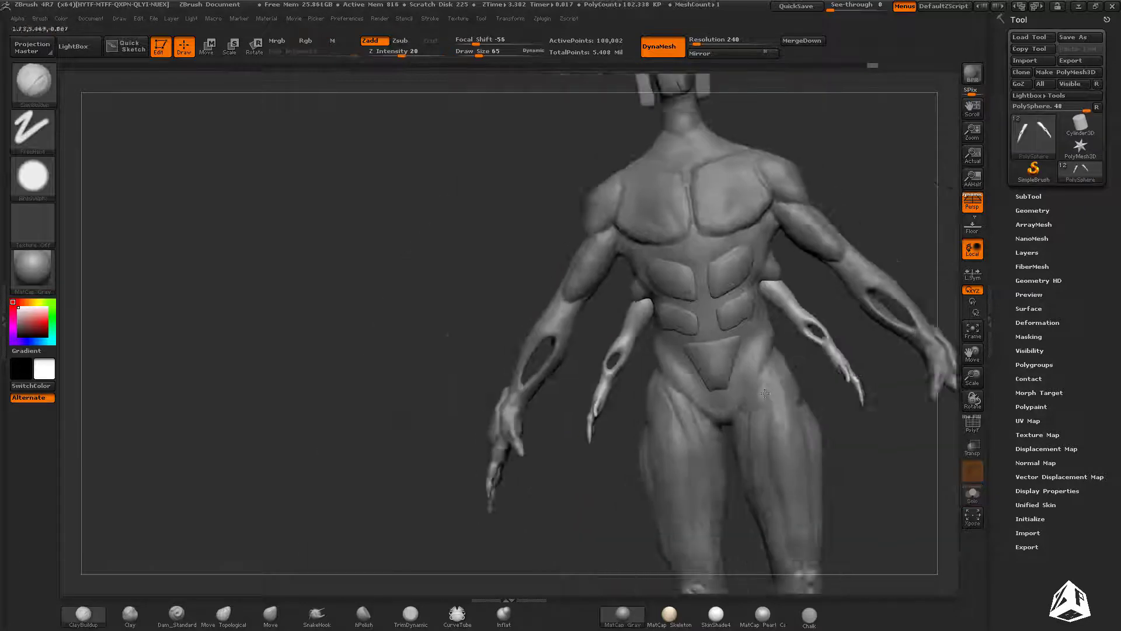
Step: Isolate the smooth cheek plate on the side of the head and remesh it with DynaMesh at resolution 304
drag(765, 393, 642, 281)
alt+click(713, 261)
mouse_move(754, 274)
alt+mouse_down()
mouse_move(733, 433)
mouse_move(754, 382)
mouse_move(734, 383)
alt+mouse_up()
alt+click(633, 354)
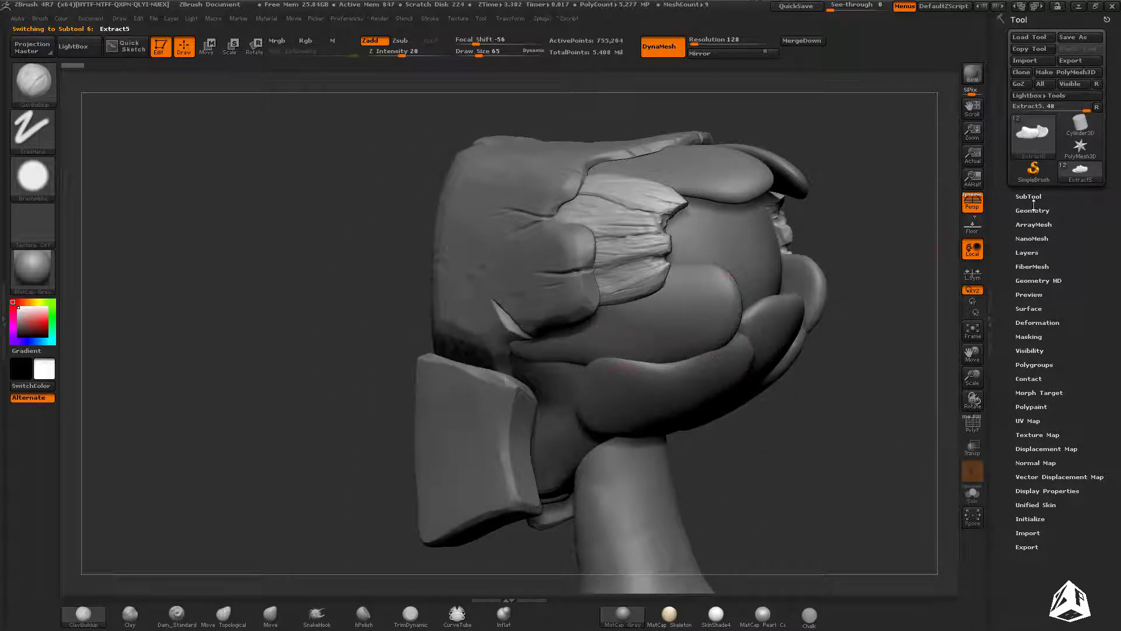
click(972, 497)
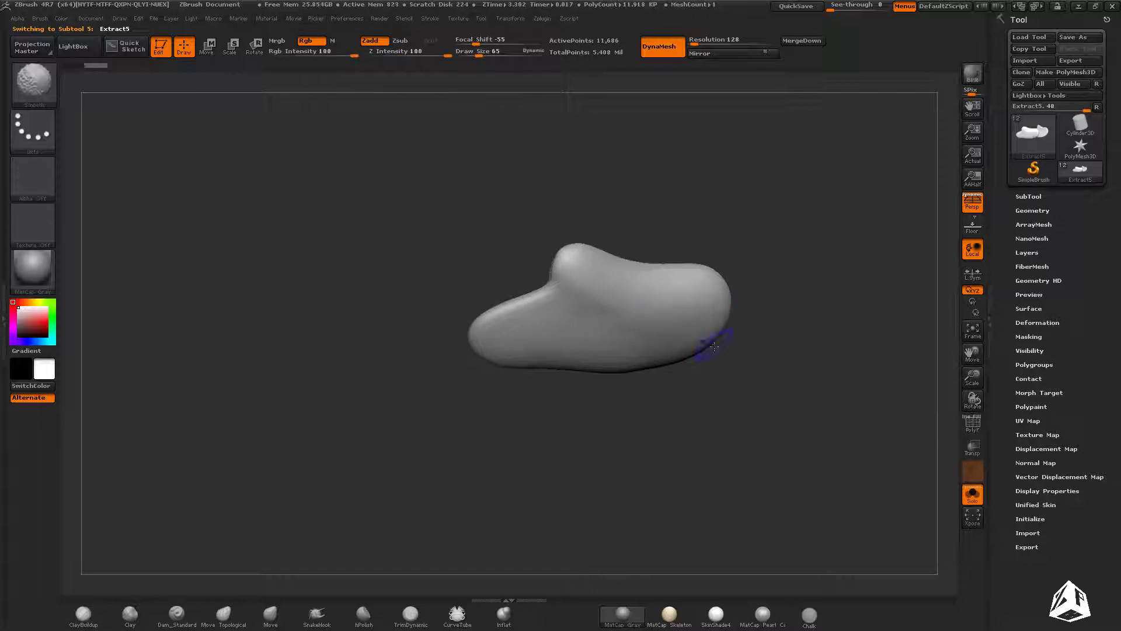
ctrl+drag(791, 343, 823, 344)
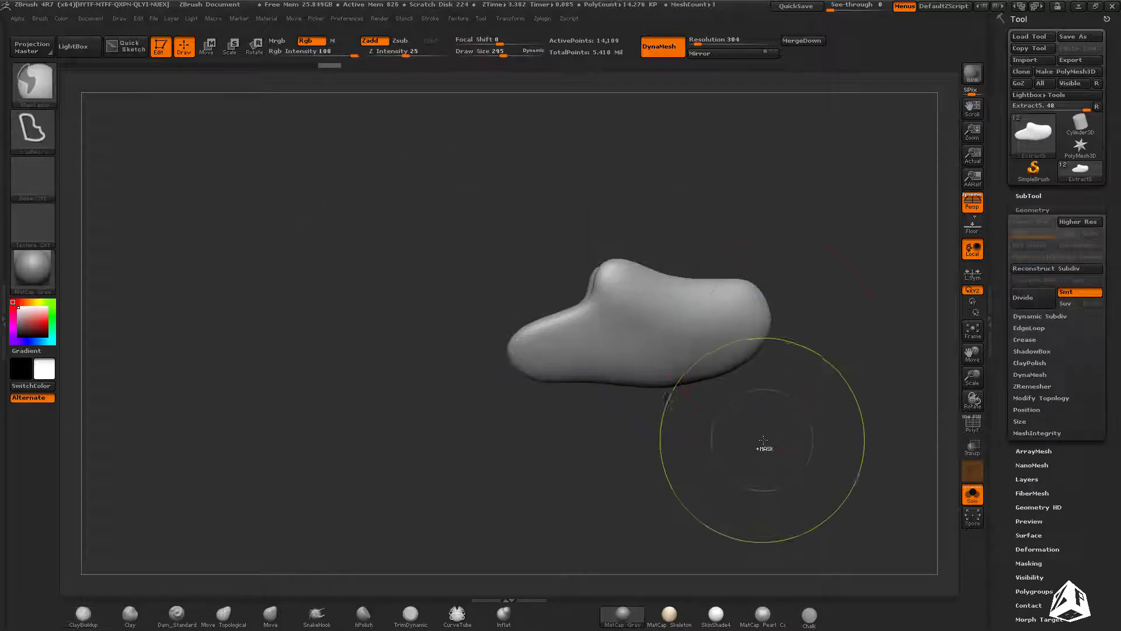
Step: Cut the first short slashes into the cheek plate's end with the Orb_Slash03 brush and subdivide the plate to level 3
click(79, 55)
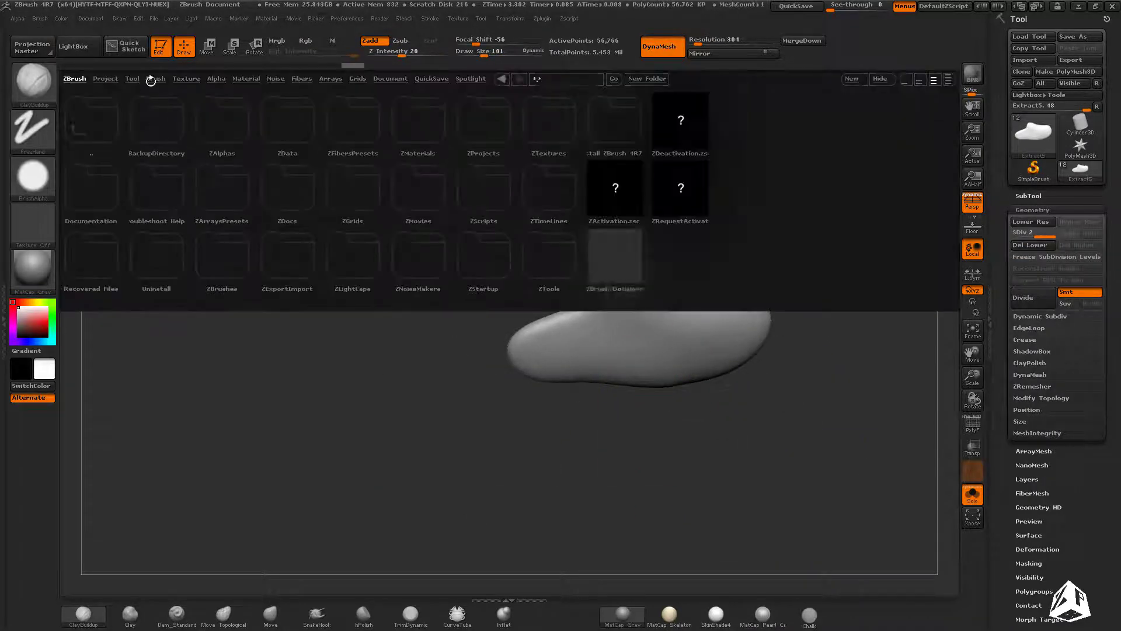
click(167, 201)
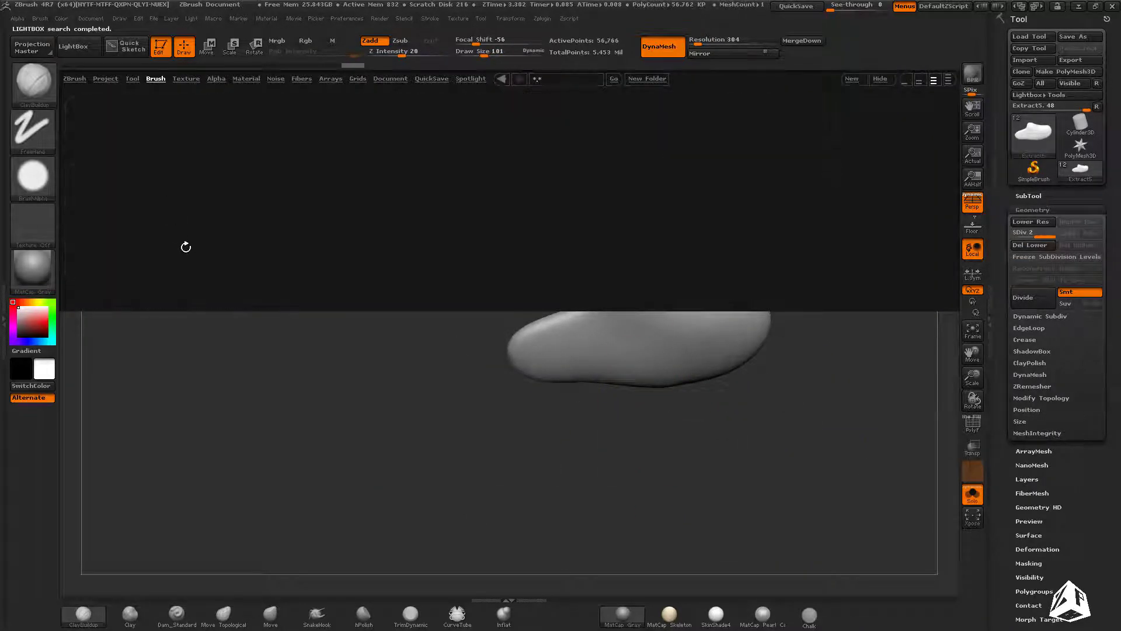
double_click(543, 201)
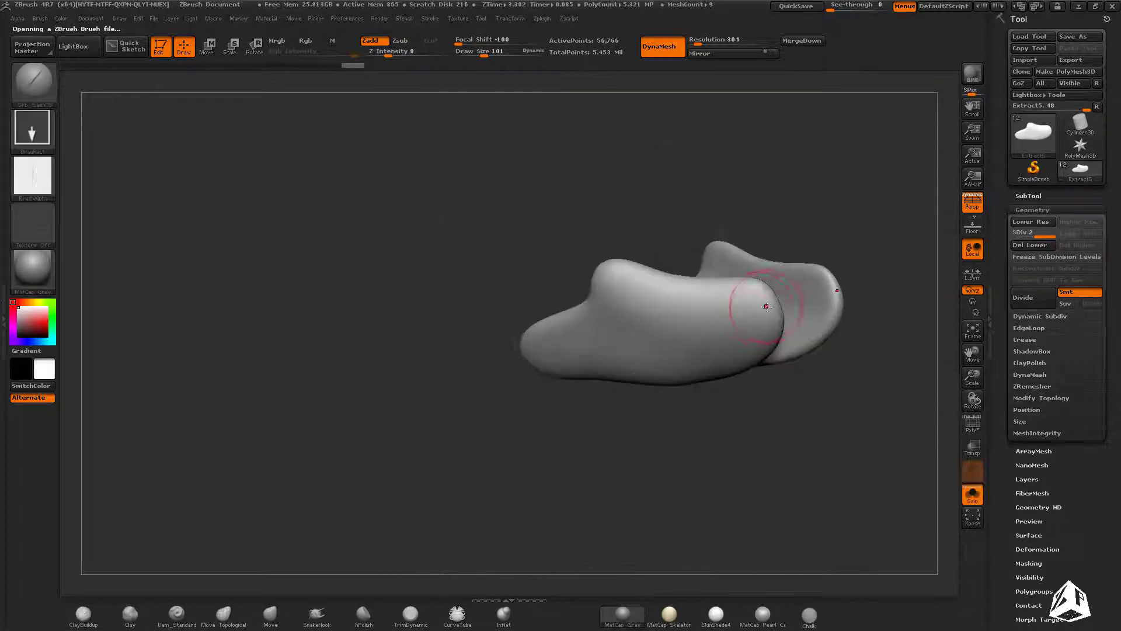
key(ctrl)
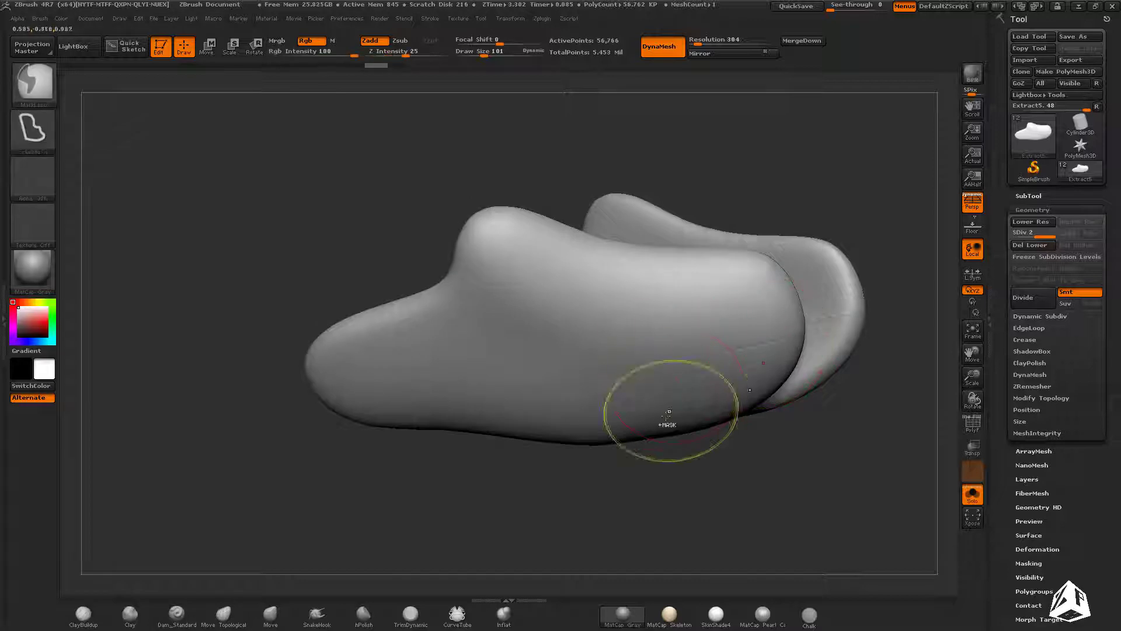
Step: Carve long wood-grain grooves along the cheek plate with the Orb_Slah_Curve brush at draw size 101
click(79, 46)
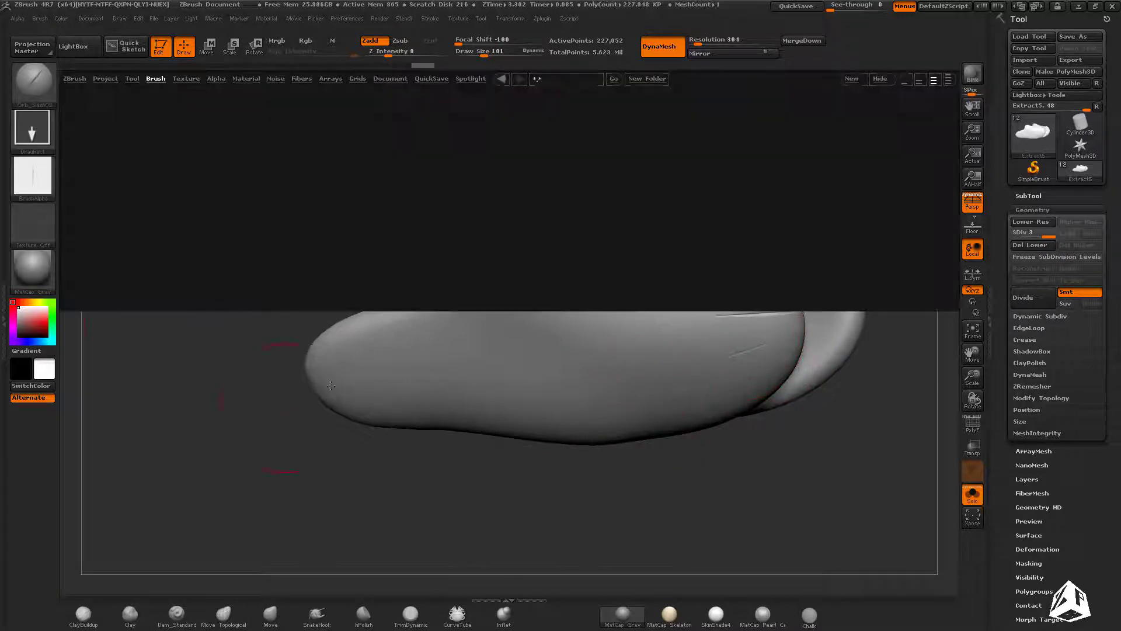
double_click(547, 257)
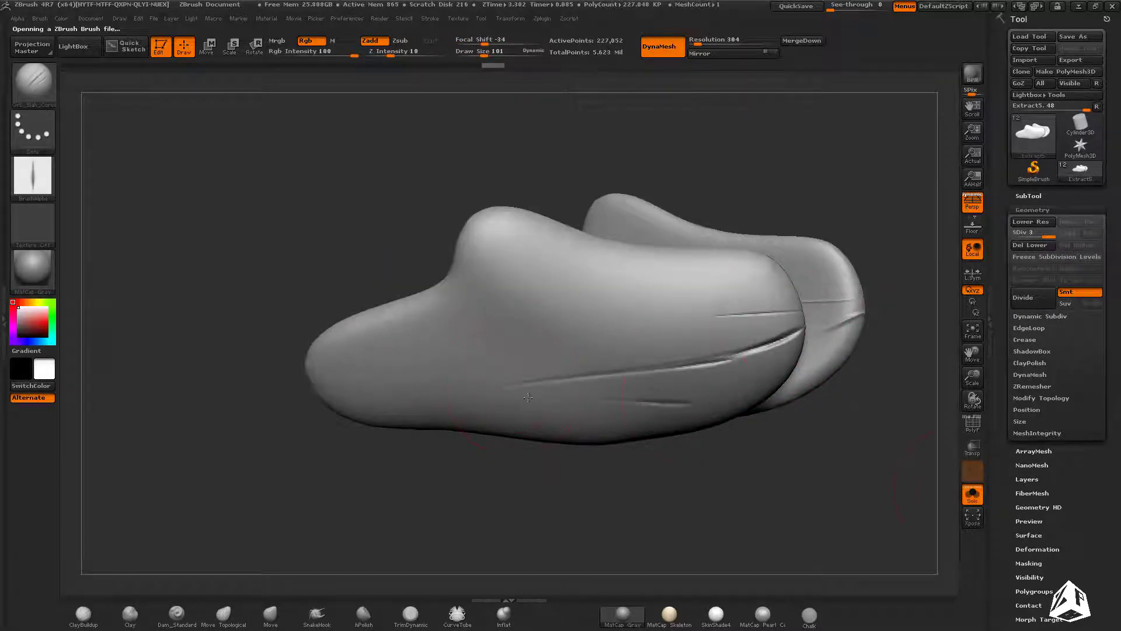
click(971, 494)
click(972, 494)
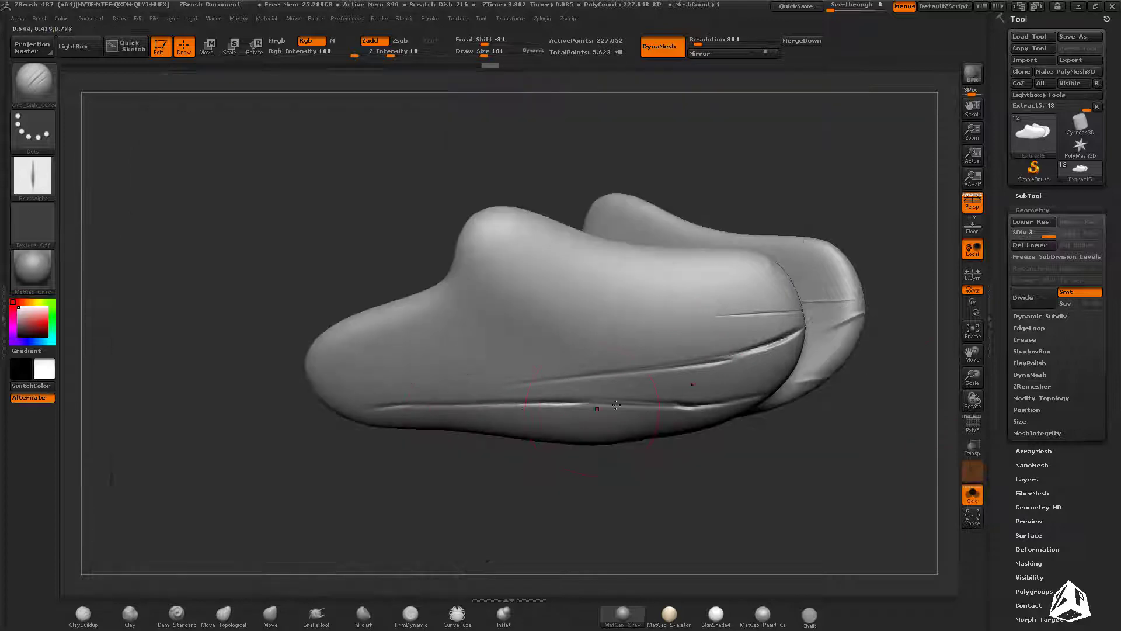
mouse_move(695, 306)
mouse_down()
mouse_move(719, 304)
mouse_move(427, 308)
mouse_up()
drag(471, 245, 602, 257)
drag(846, 193, 829, 263)
drag(762, 268, 403, 251)
drag(374, 275, 379, 245)
mouse_move(899, 117)
mouse_down()
mouse_move(513, 356)
mouse_move(570, 443)
mouse_move(568, 388)
mouse_up()
drag(516, 356, 342, 349)
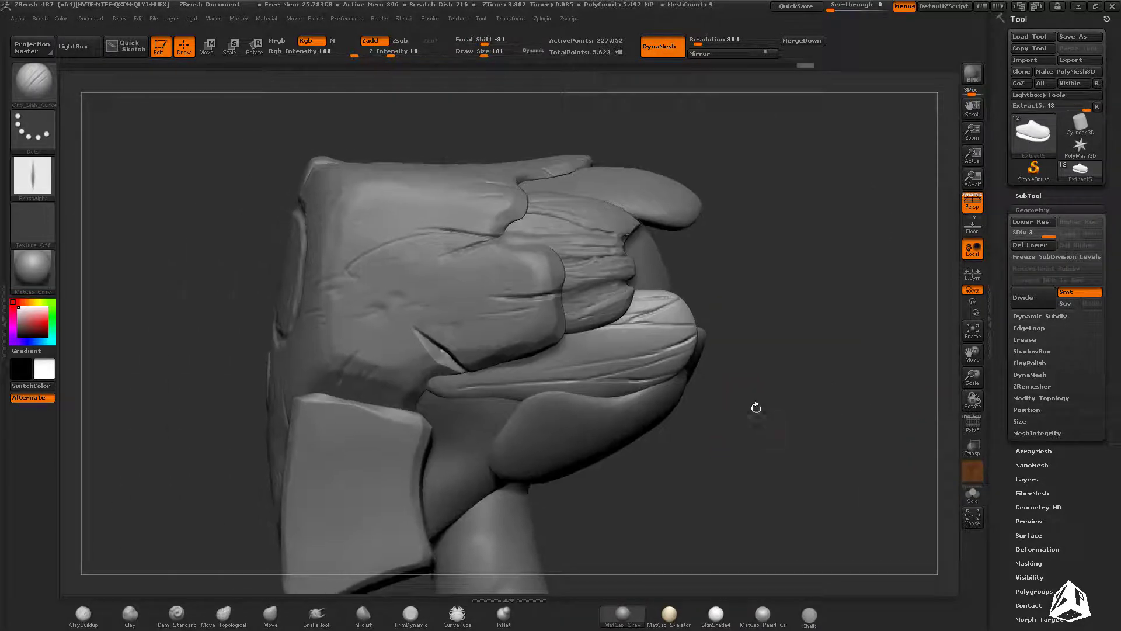
Step: Cut sharper crossing grooves into the cheek plate with an Orb_Line brush at draw size 101
drag(756, 405, 750, 422)
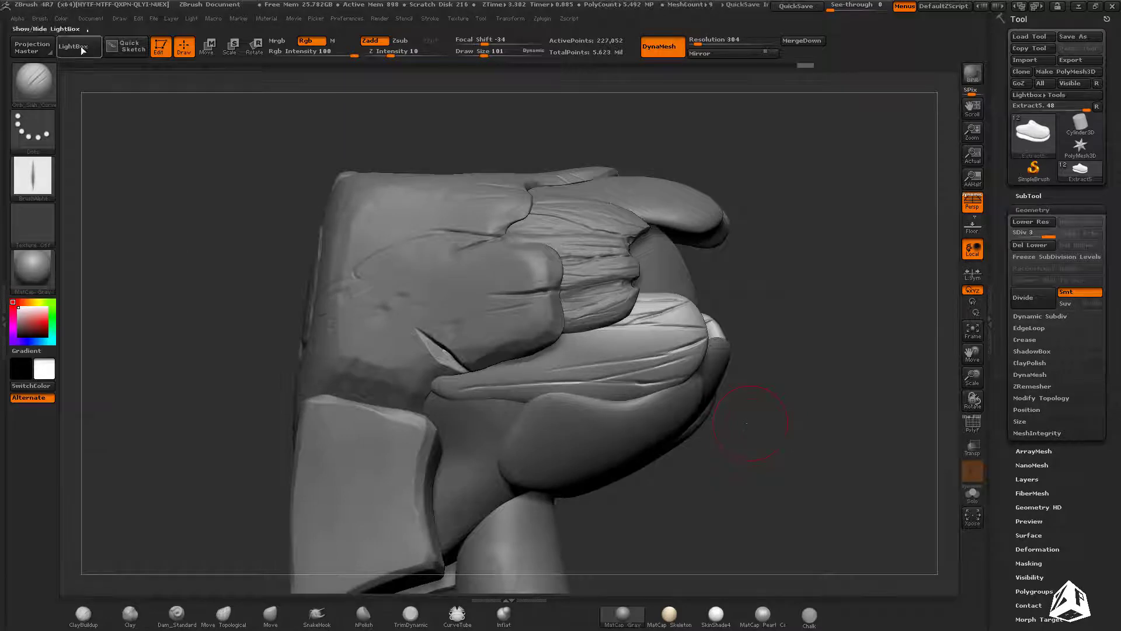
click(81, 49)
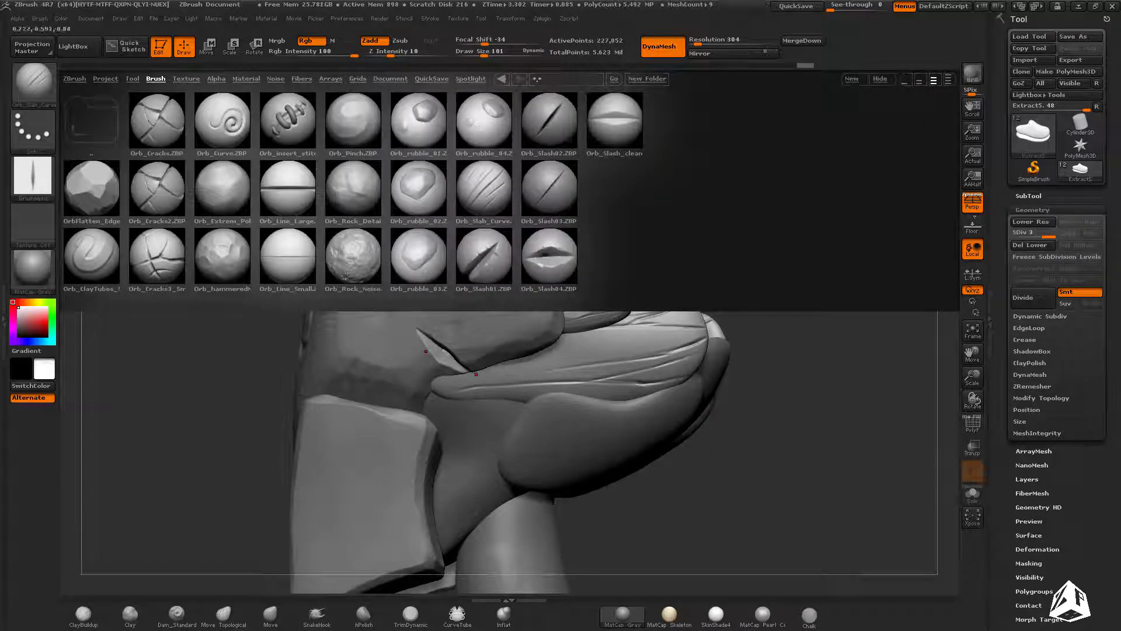
double_click(357, 199)
click(82, 49)
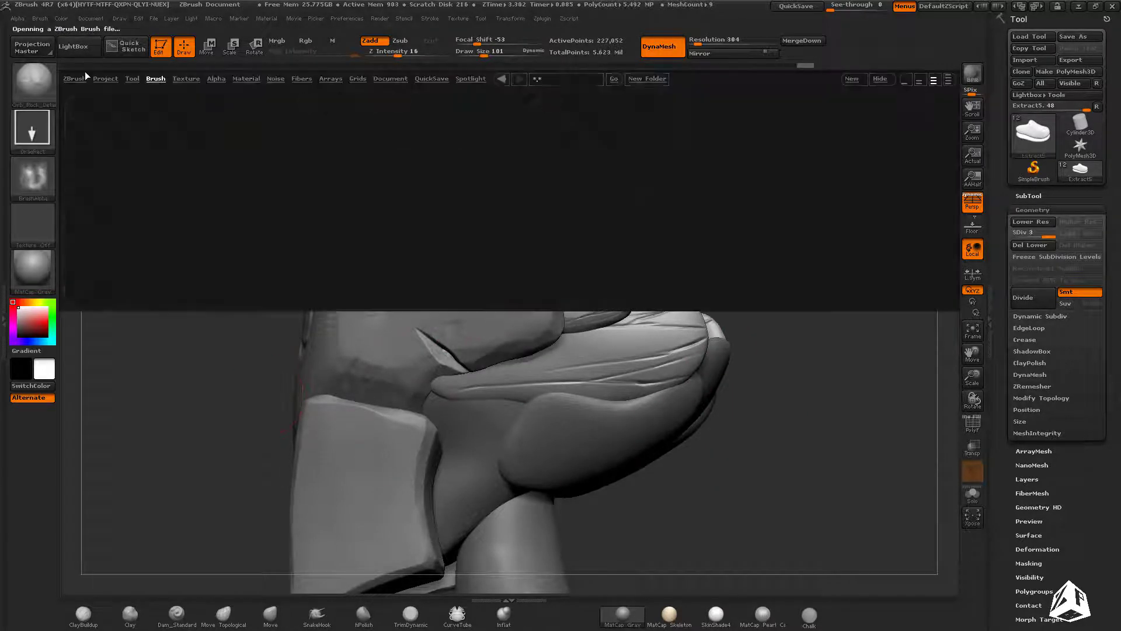
click(155, 78)
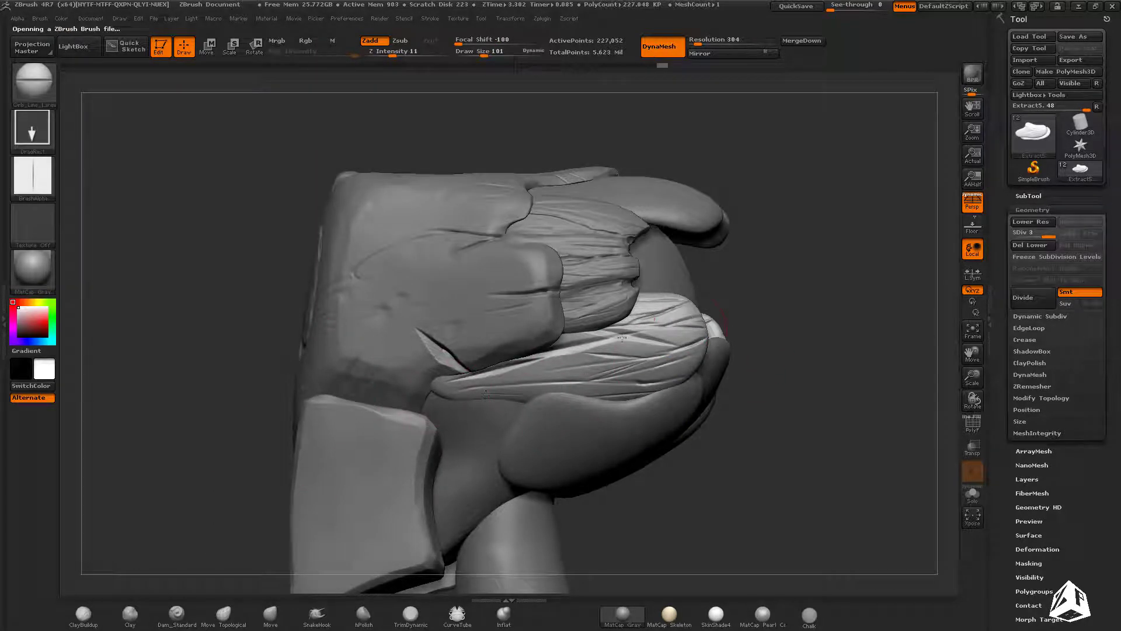
Step: Roughen the cheek plate's surface with the Orb_Rock_Noise brush at Z Intensity 21
click(89, 49)
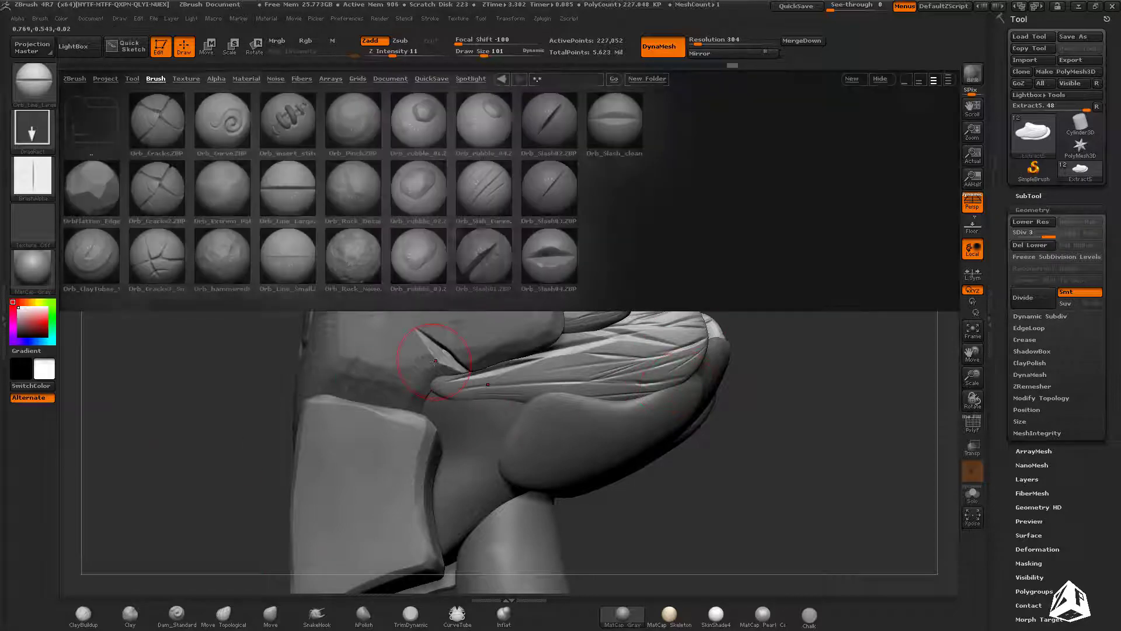
double_click(350, 259)
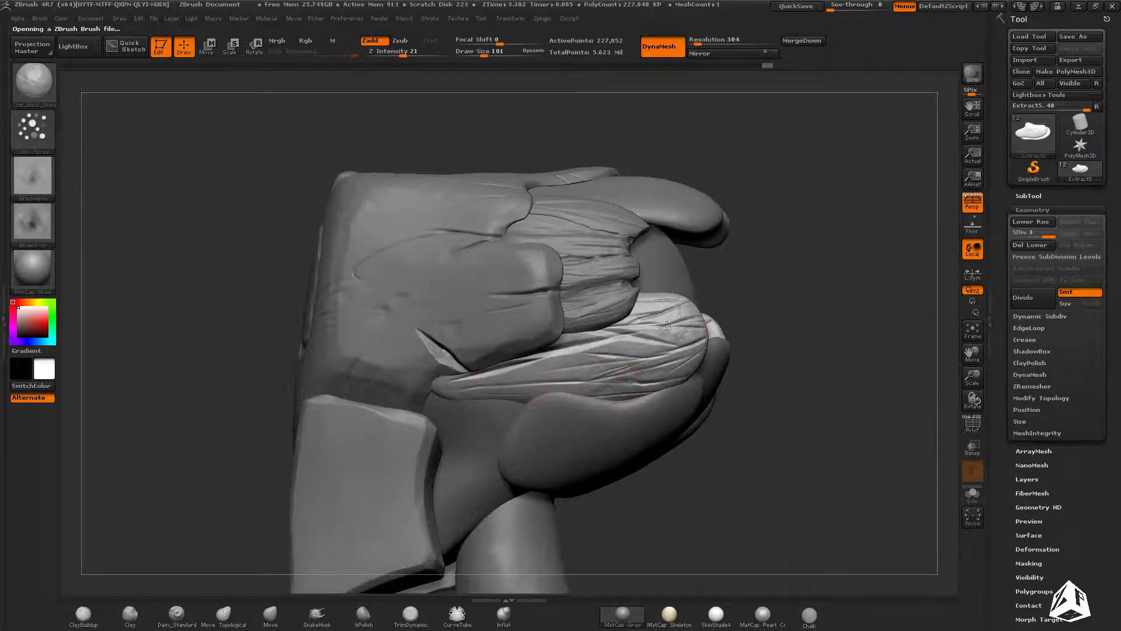
mouse_move(582, 397)
right_down()
mouse_move(327, 400)
mouse_move(367, 400)
right_up()
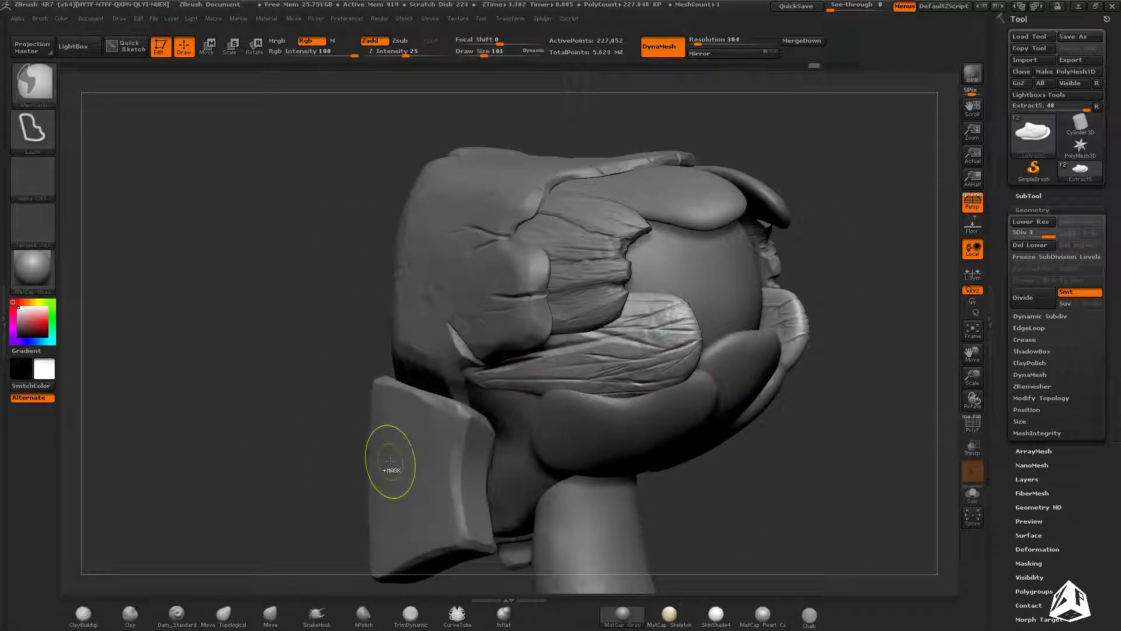
Step: Isolate the cheek plate and flatten its thick rim with the OrbFlatten_EdgeProtect brush at draw size 55
right_drag(388, 458, 726, 350)
key(comma)
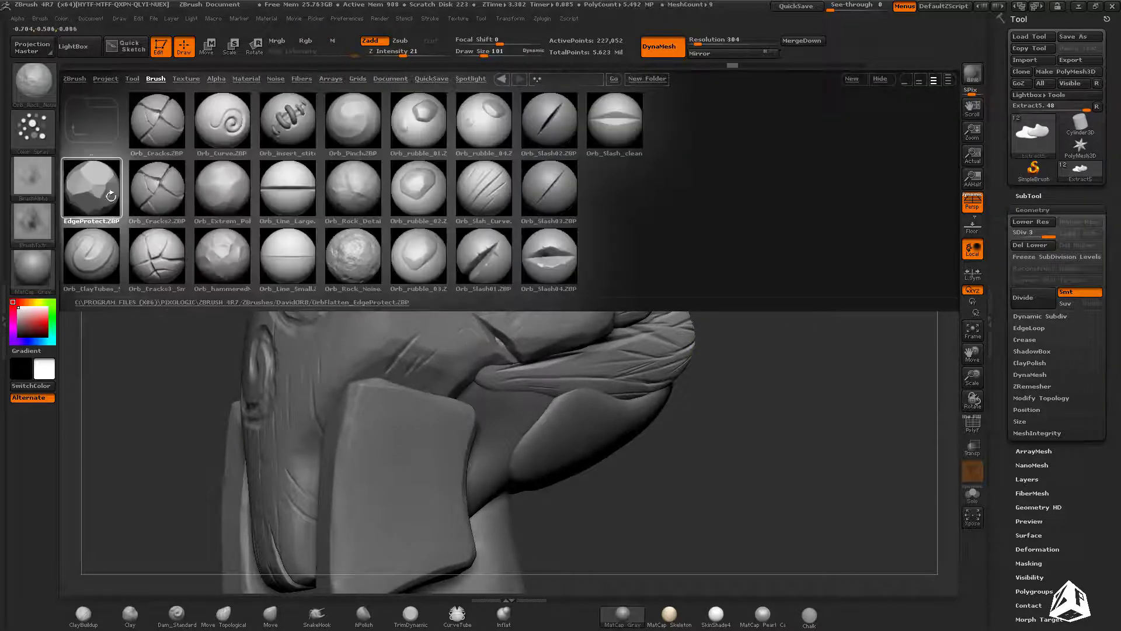
double_click(91, 188)
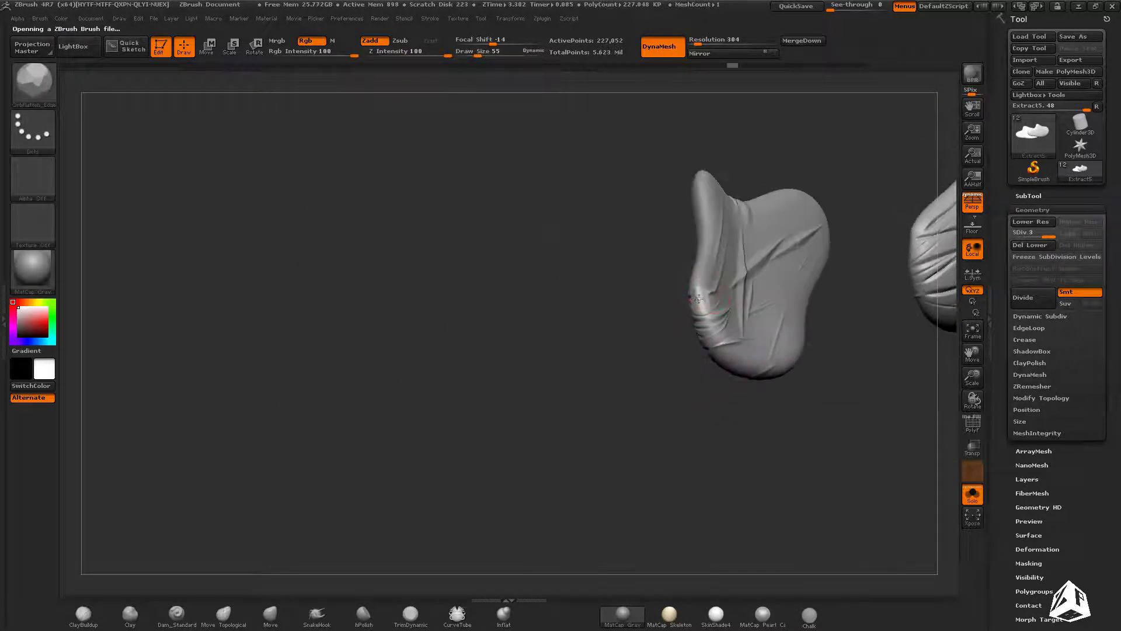
drag(698, 298, 704, 312)
drag(654, 443, 777, 443)
drag(738, 350, 740, 377)
mouse_move(759, 502)
mouse_down()
mouse_move(646, 510)
mouse_move(776, 508)
mouse_up()
Step: Chip and bevel the cheek plate's end into an irregular edge with TrimDynamic at Z Intensity 43
click(412, 623)
drag(729, 344, 733, 385)
drag(800, 373, 729, 386)
drag(724, 353, 717, 393)
drag(738, 300, 740, 251)
drag(724, 316, 708, 292)
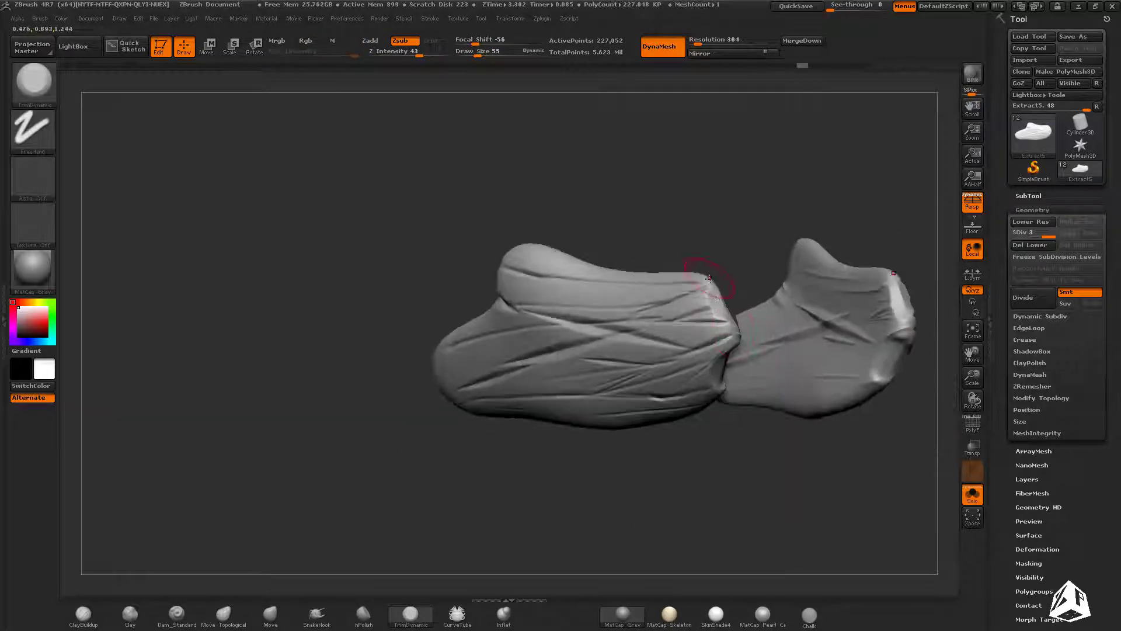
drag(776, 263, 774, 315)
drag(705, 404, 660, 435)
mouse_move(628, 473)
mouse_down()
mouse_move(590, 464)
mouse_move(599, 473)
mouse_up()
drag(453, 479, 590, 476)
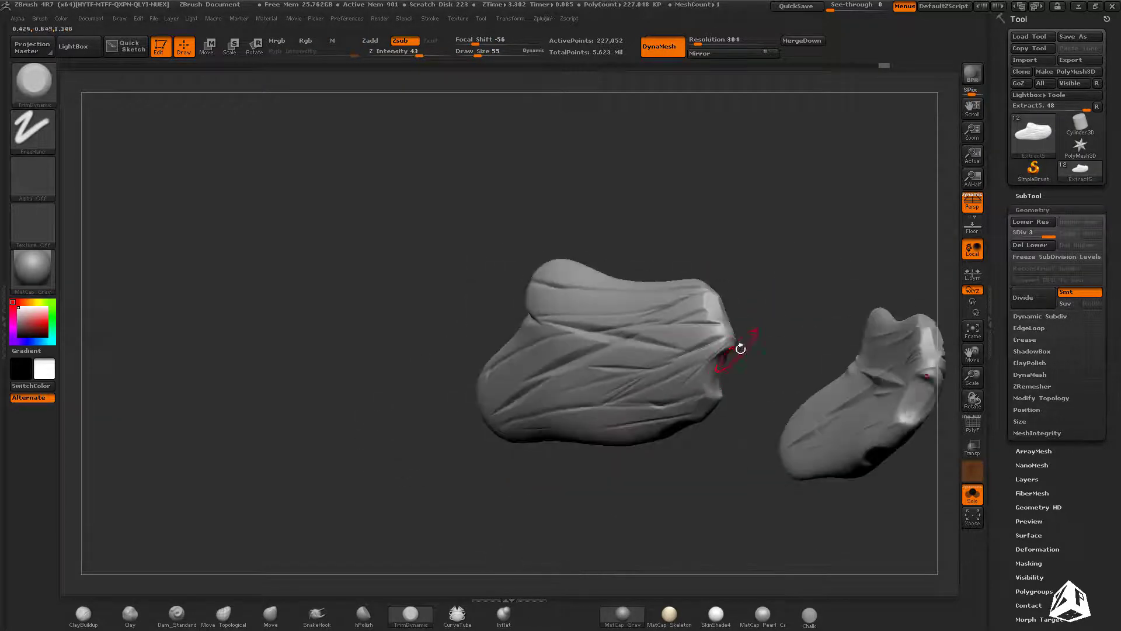
drag(740, 348, 625, 373)
Step: Add fine line grooves to the cheek plate with an Orb_Line brush at draw size 55 and subdivide it to level 4
key(comma)
double_click(266, 248)
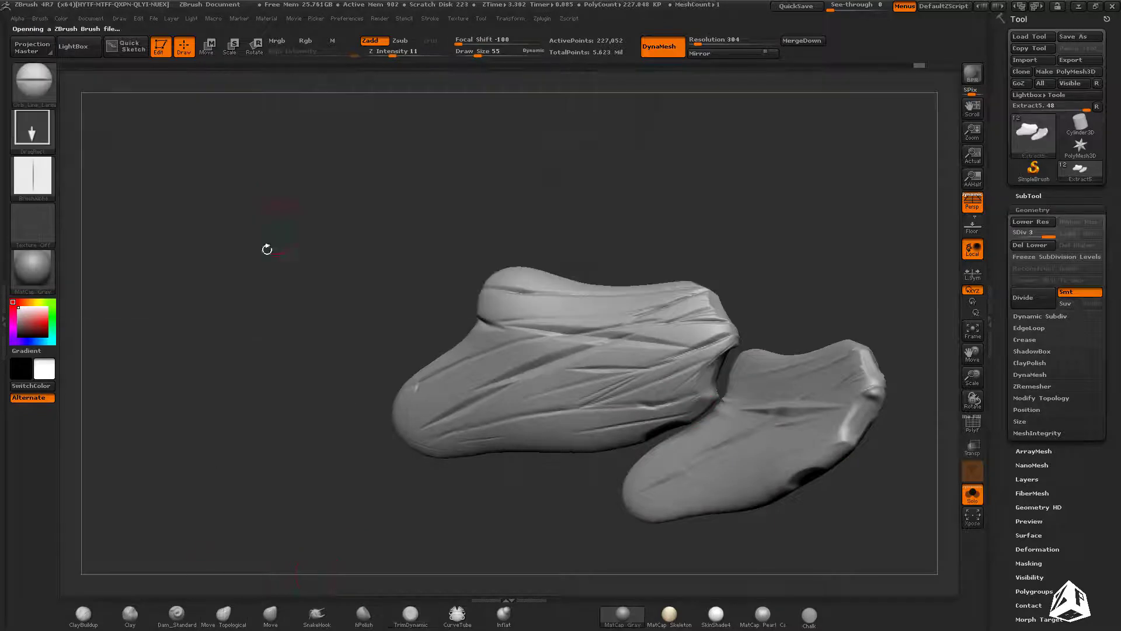
mouse_move(863, 395)
mouse_down()
mouse_move(675, 366)
mouse_move(780, 401)
mouse_up()
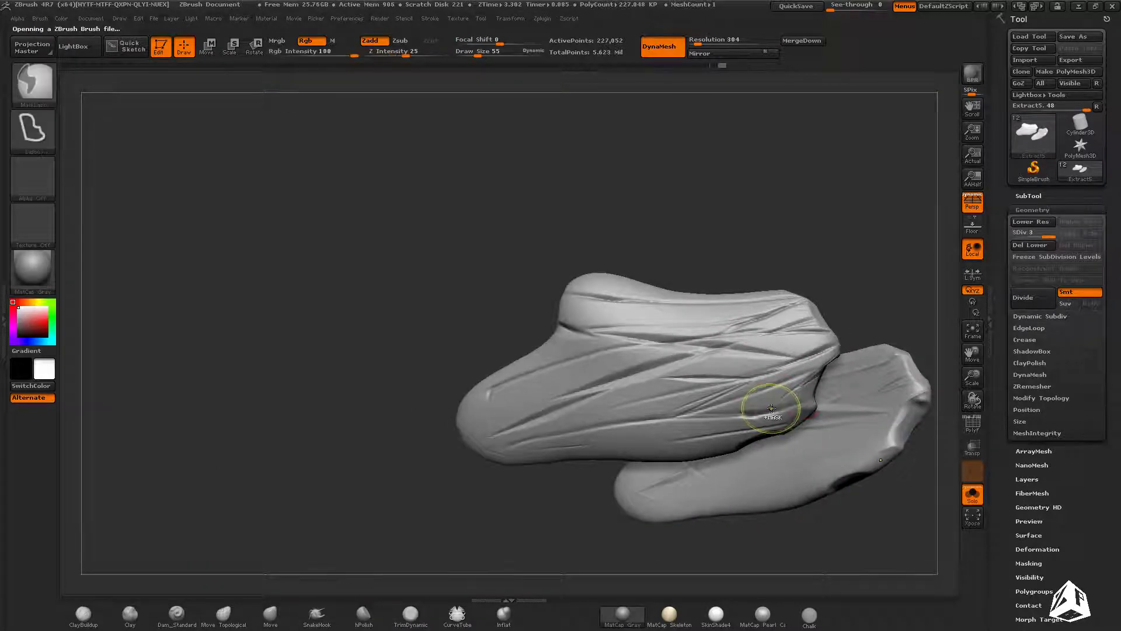
key(ctrl+d)
drag(526, 303, 409, 239)
Step: Carve additional grain slashes across the isolated cheek plate with the Orb_Slah_Curve brush, then show the whole model
click(80, 47)
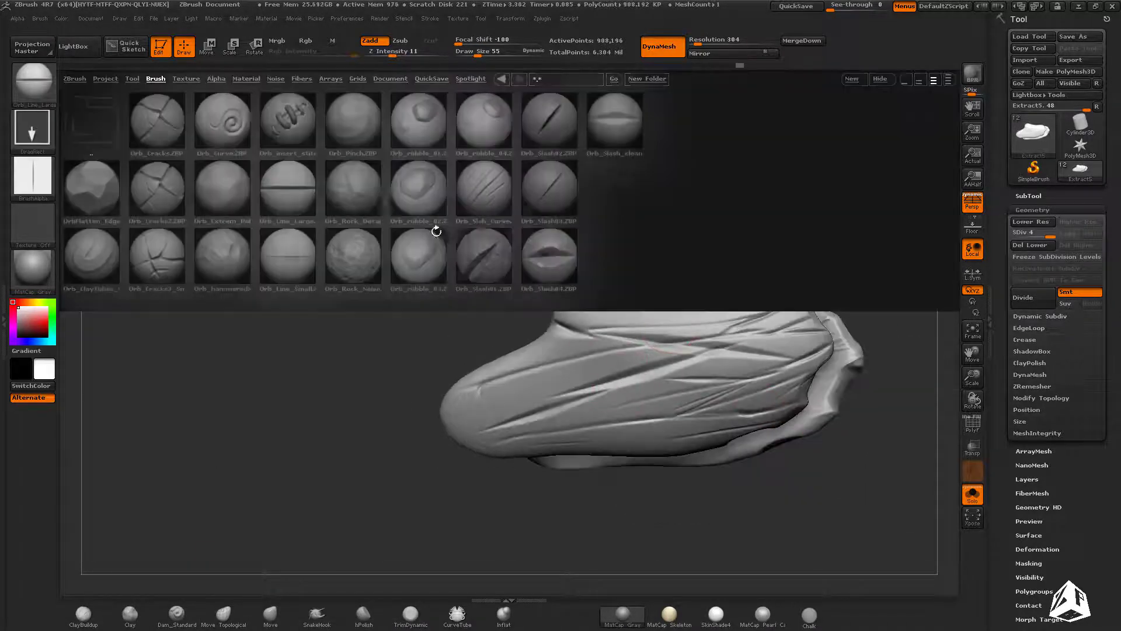
double_click(478, 252)
drag(485, 254, 584, 292)
drag(819, 369, 809, 372)
drag(730, 234, 841, 245)
drag(836, 342, 867, 342)
mouse_move(730, 350)
mouse_down()
mouse_move(554, 350)
mouse_move(622, 338)
mouse_up()
drag(525, 350, 626, 332)
mouse_move(526, 351)
mouse_down()
mouse_move(671, 344)
mouse_move(584, 374)
mouse_up()
drag(804, 327, 817, 325)
drag(584, 338, 701, 345)
drag(769, 367, 792, 368)
drag(701, 350, 642, 362)
drag(790, 370, 852, 374)
drag(526, 351, 729, 356)
drag(668, 374, 708, 380)
alt+drag(783, 409, 783, 350)
click(973, 495)
Step: Stamp subtractive wood-grain texture over the cheek plate with a JRO_WoodGrunge brush at draw size 55
drag(829, 409, 864, 414)
alt+drag(818, 380, 818, 467)
alt+drag(945, 460, 806, 420)
drag(164, 380, 624, 386)
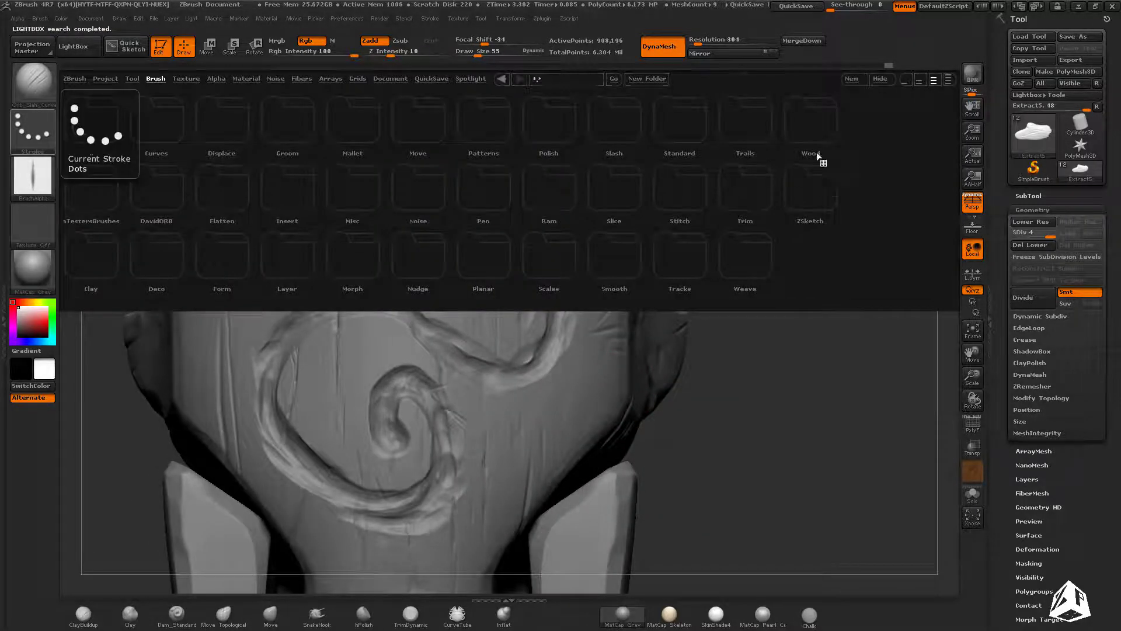
double_click(817, 155)
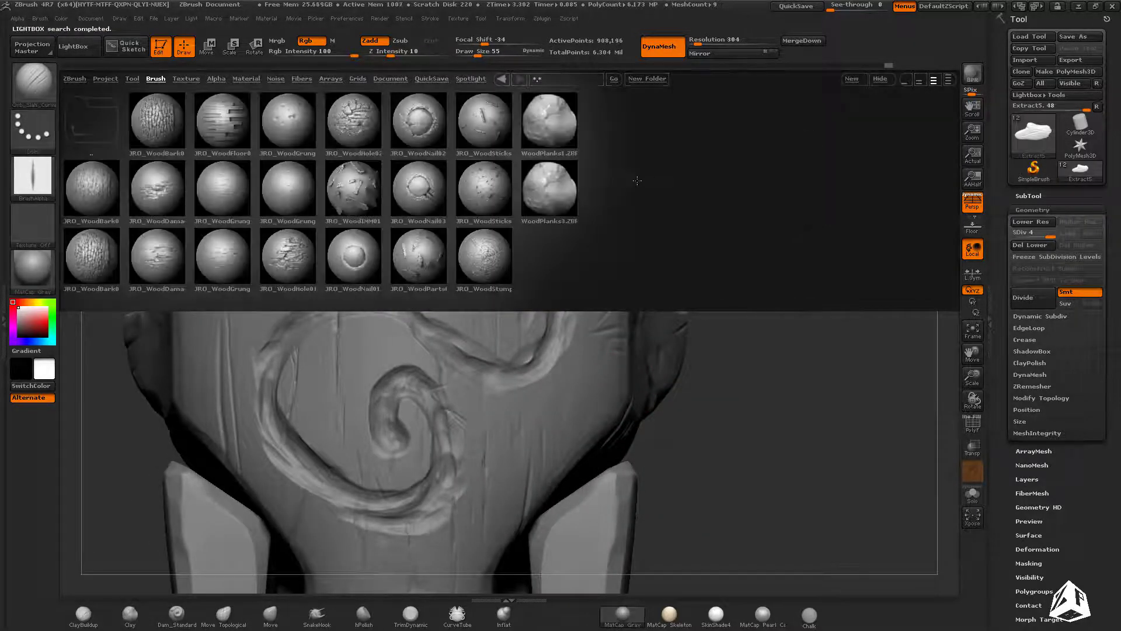
double_click(220, 258)
mouse_move(876, 374)
mouse_down()
mouse_move(706, 368)
mouse_move(540, 431)
mouse_up()
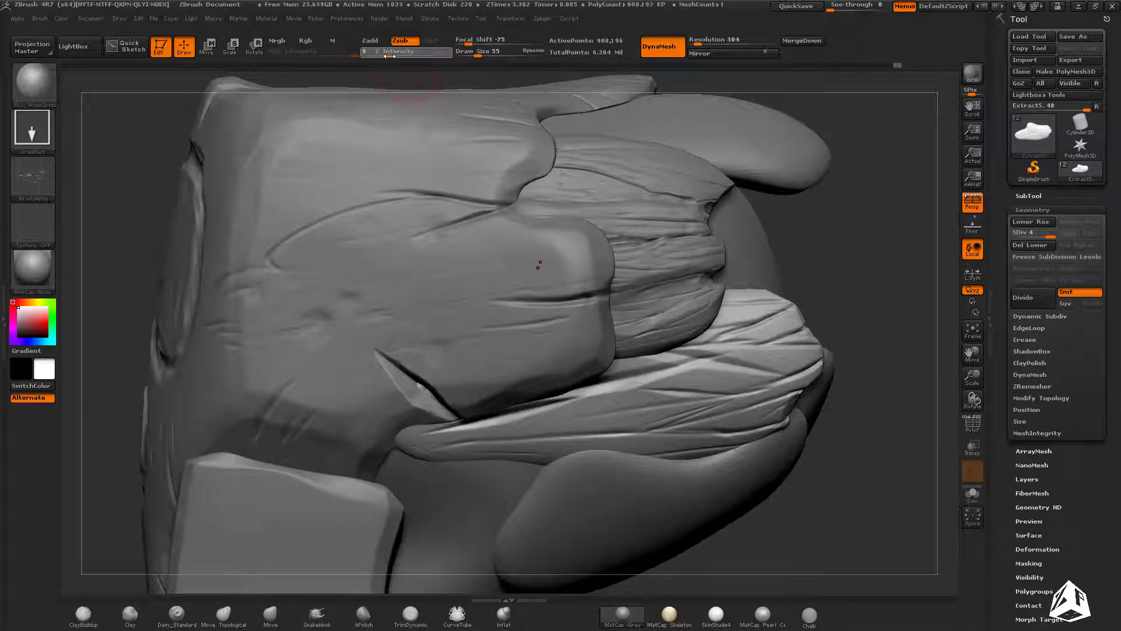
drag(672, 506, 713, 628)
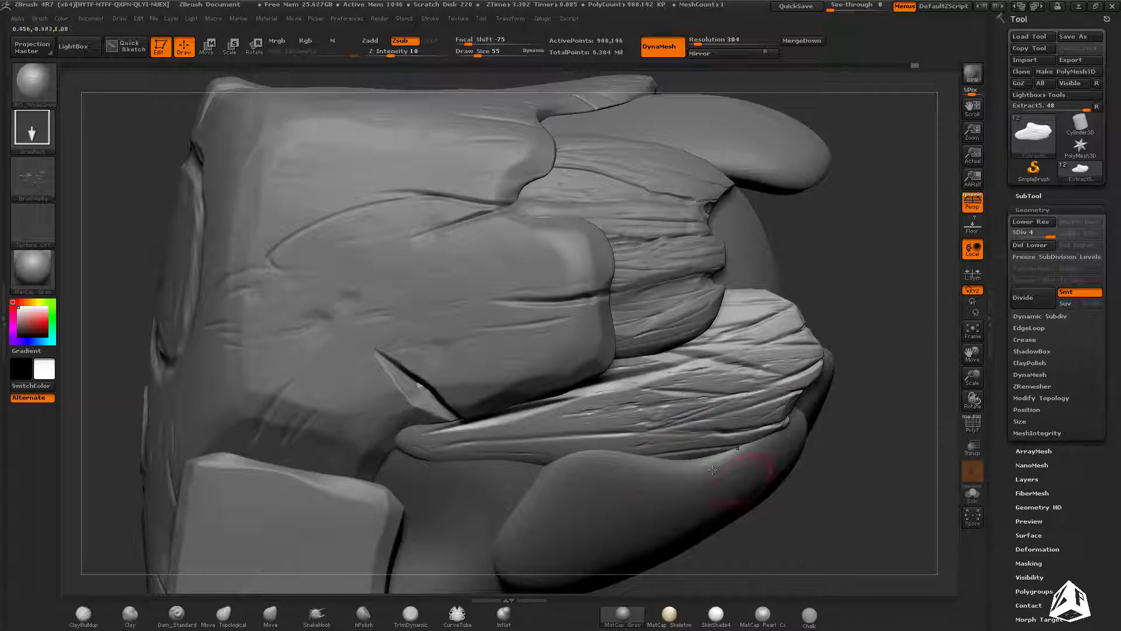
drag(470, 630, 479, 629)
alt+drag(595, 587, 580, 534)
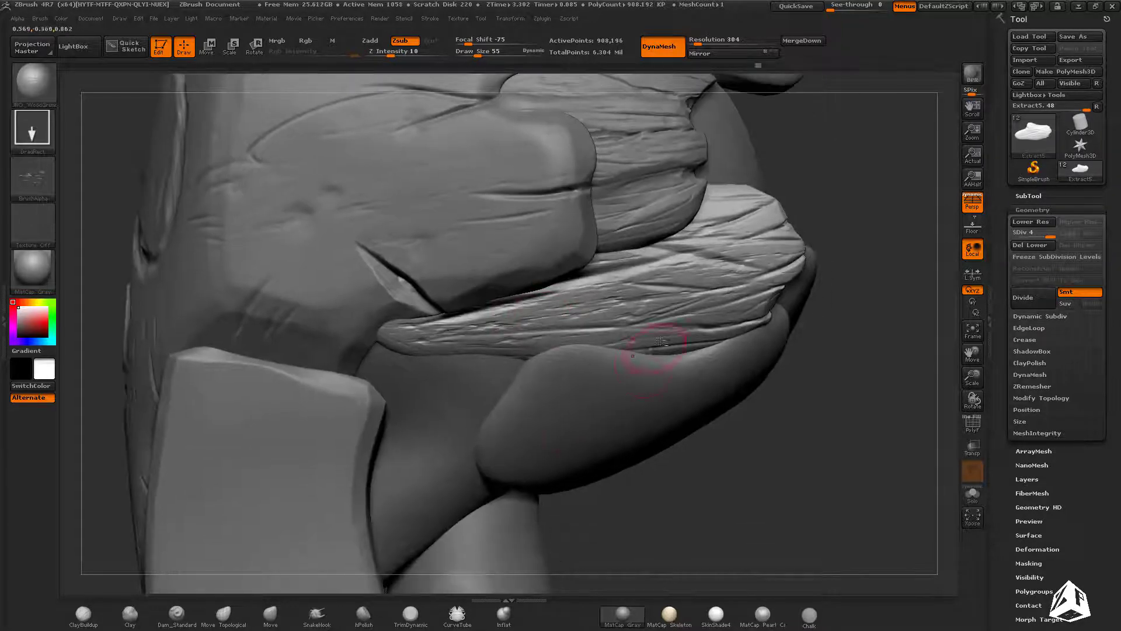
alt+right_drag(660, 341, 614, 420)
Step: Stamp wood damage onto the cheek plate with a JRO_WoodDamage brush at Z Intensity 12
click(85, 50)
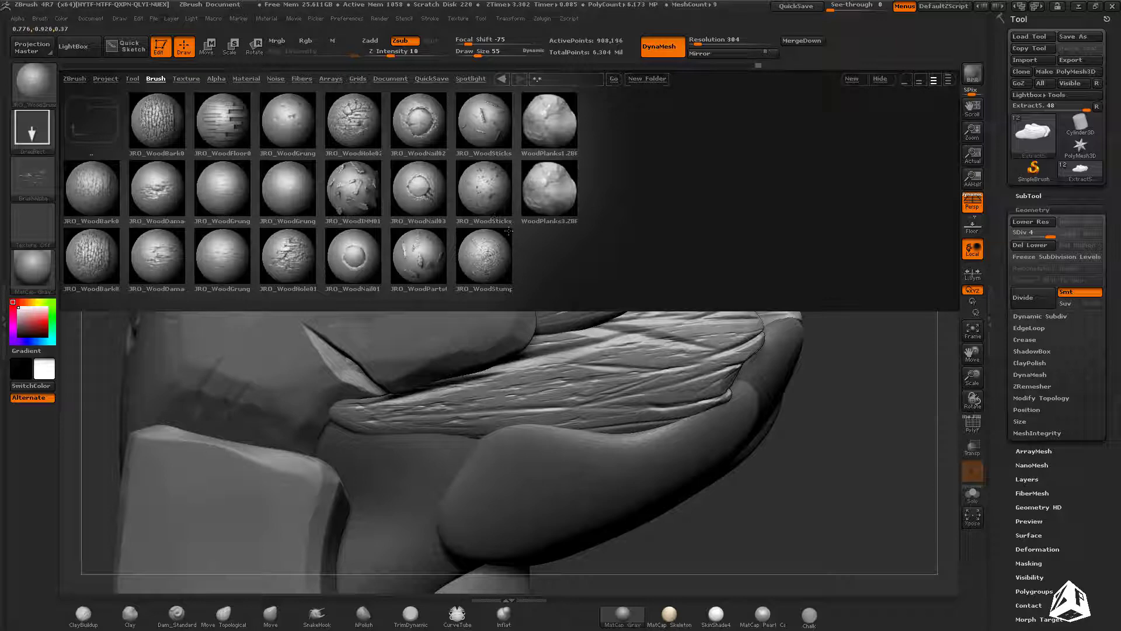
double_click(166, 263)
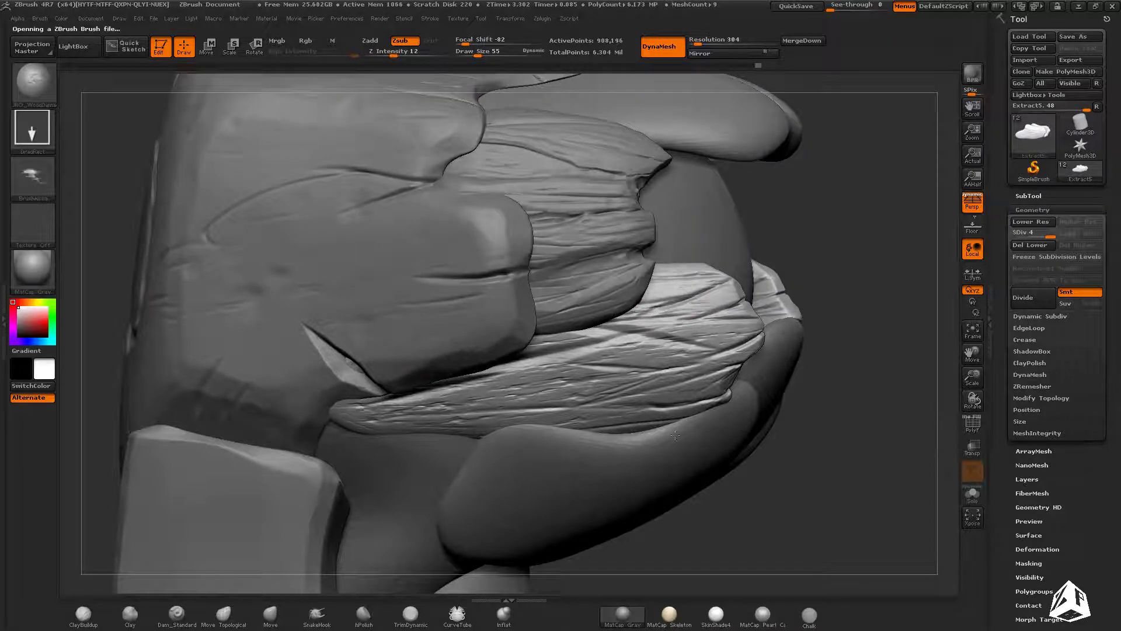
right_drag(675, 435, 720, 328)
Step: Select the smooth jaw plate below the textured cheek plate and subdivide it to level 4
alt+click(650, 312)
right_drag(648, 317, 699, 271)
key(ctrl+d)
key(ctrl+d)
key(ctrl+d)
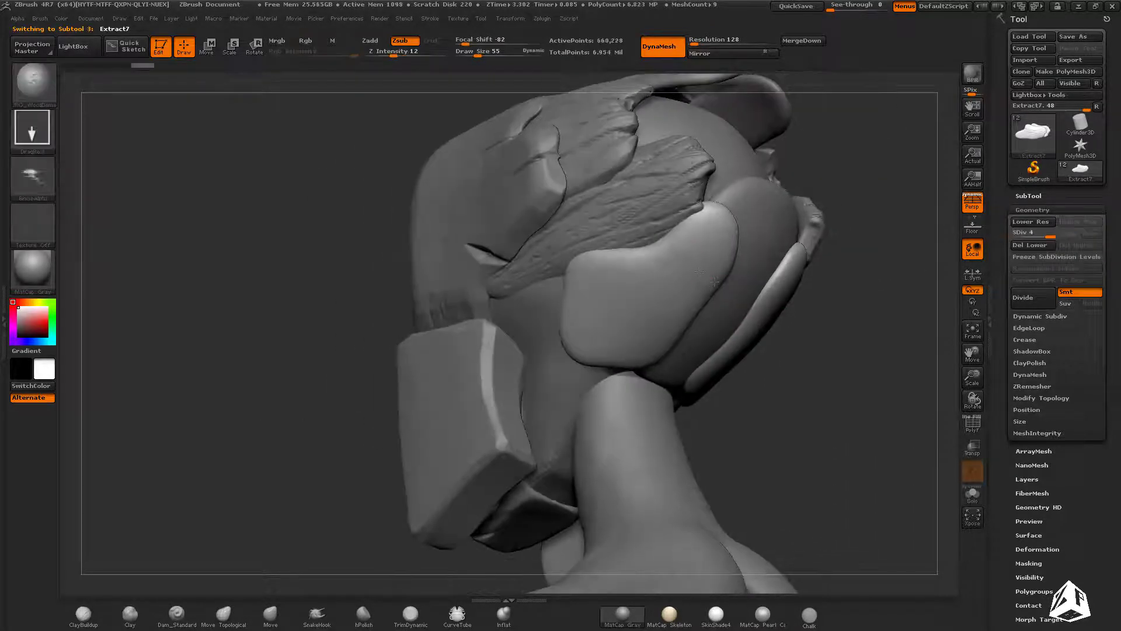
Step: Stamp wood damage over the smooth jaw plate at Z Intensity 12 and isolate the plate
right_drag(842, 386, 600, 304)
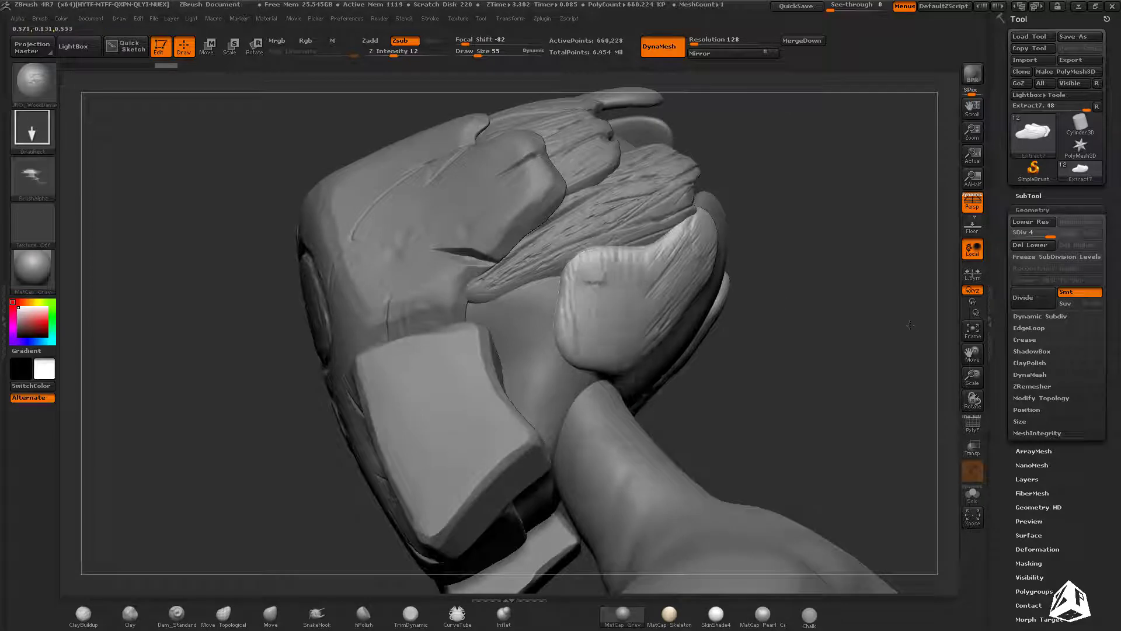
click(976, 496)
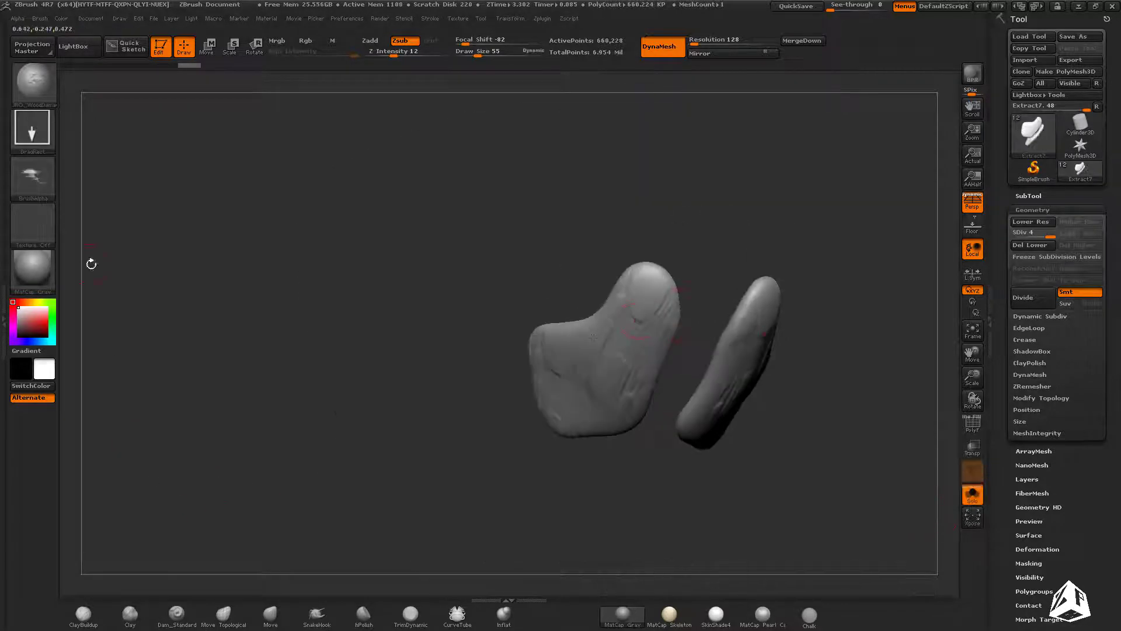
Step: Carve long grain slashes along the isolated jaw plate with the Orb_Slash_Curve brush at draw size 55
click(40, 18)
click(89, 117)
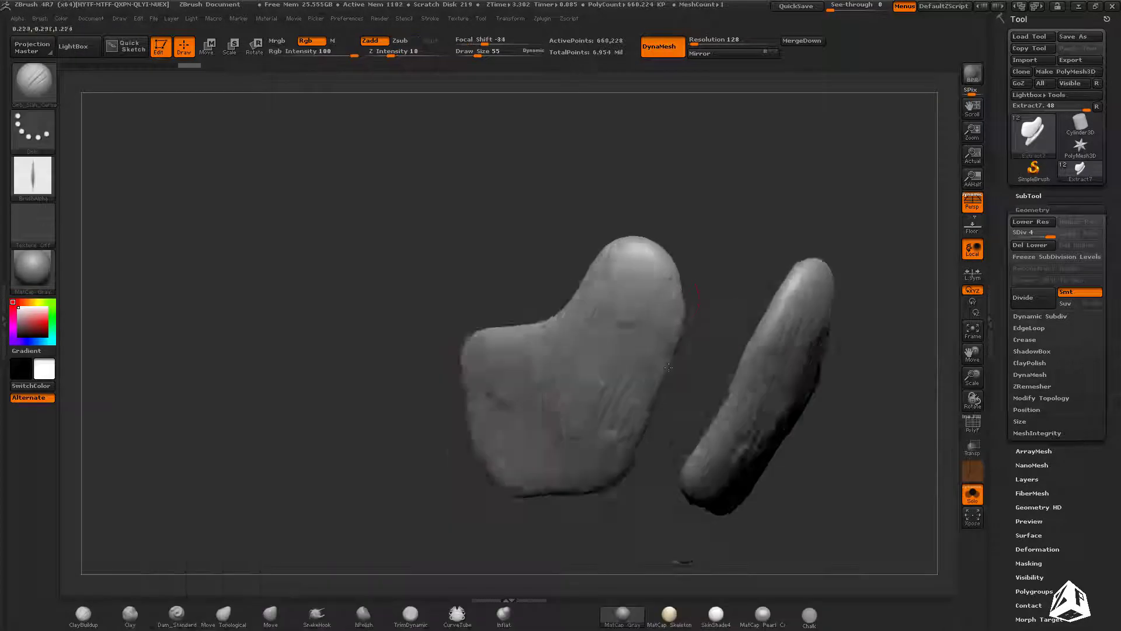
mouse_move(669, 367)
right_down()
mouse_move(703, 290)
mouse_move(688, 263)
right_up()
right_drag(534, 383, 526, 350)
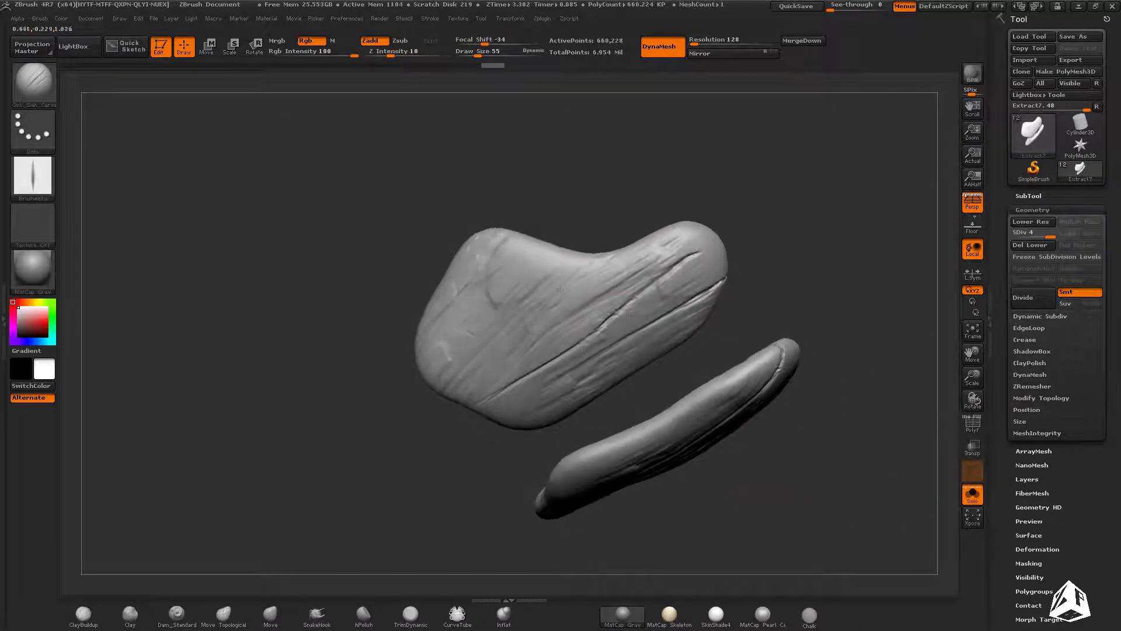
drag(519, 331, 692, 257)
right_drag(642, 274, 631, 239)
drag(484, 377, 703, 253)
right_drag(703, 253, 602, 362)
right_drag(521, 426, 540, 290)
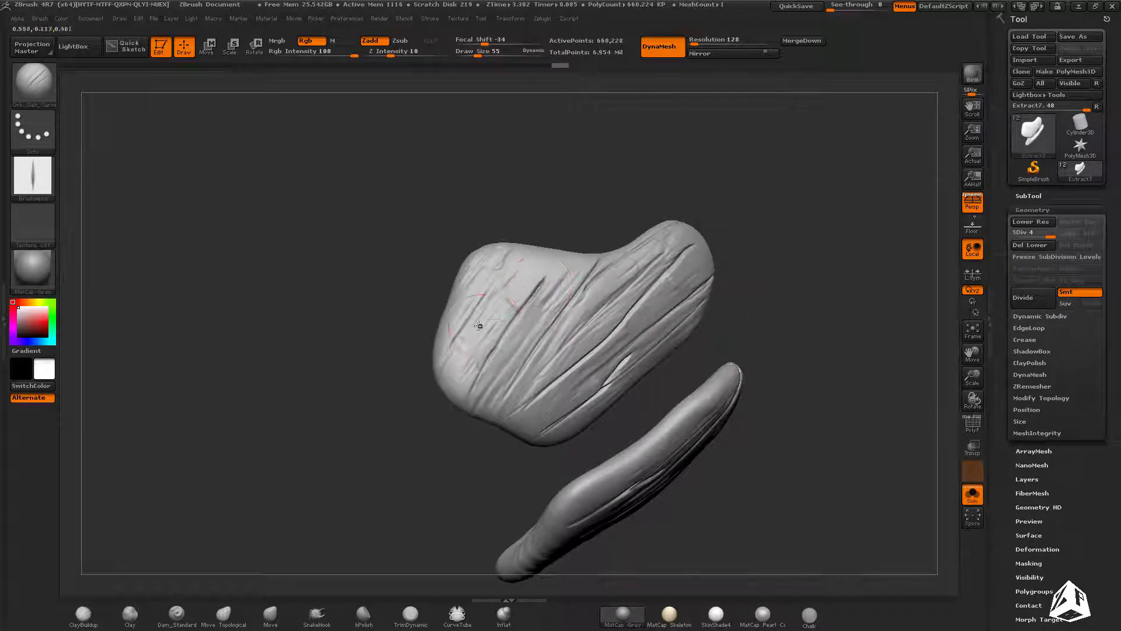
Step: Carve further grain slashes across the broad end, narrow end and edges of the jaw plate
right_drag(578, 366, 591, 275)
drag(540, 285, 590, 251)
mouse_move(607, 251)
right_down()
mouse_move(646, 262)
mouse_move(657, 237)
right_up()
drag(667, 231, 742, 187)
mouse_move(743, 187)
right_down()
mouse_move(776, 314)
mouse_move(671, 372)
right_up()
right_drag(850, 379, 708, 284)
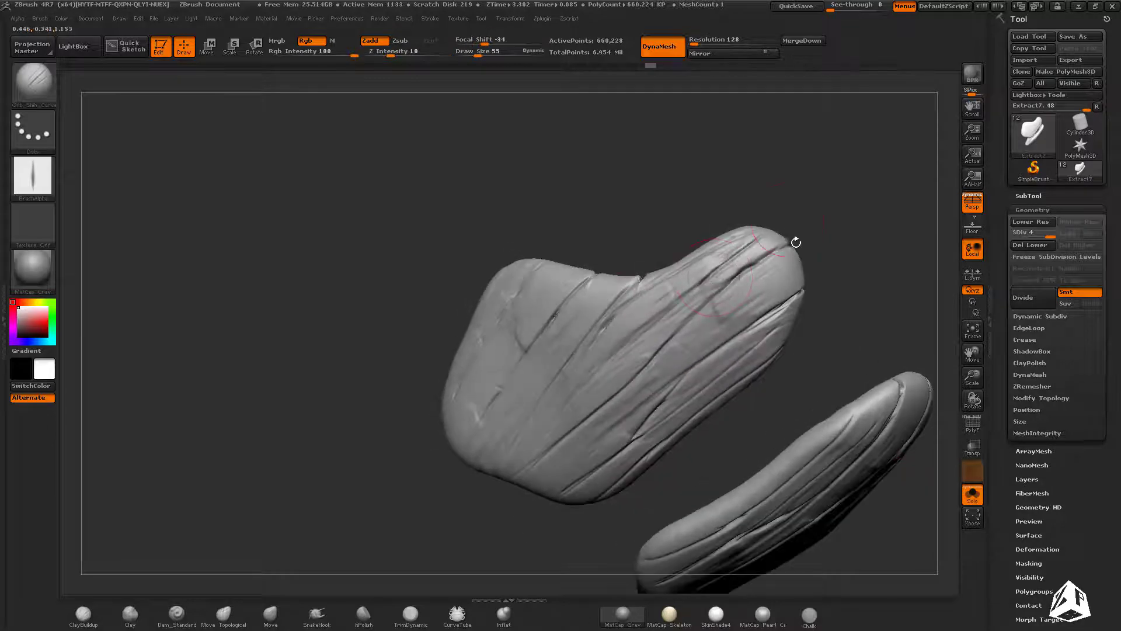
right_drag(796, 242, 565, 398)
right_drag(550, 456, 525, 327)
Step: Stamp subtractive fine grain over the jaw plate with a JRO_WoodGrunge brush at Z Intensity 11
click(76, 46)
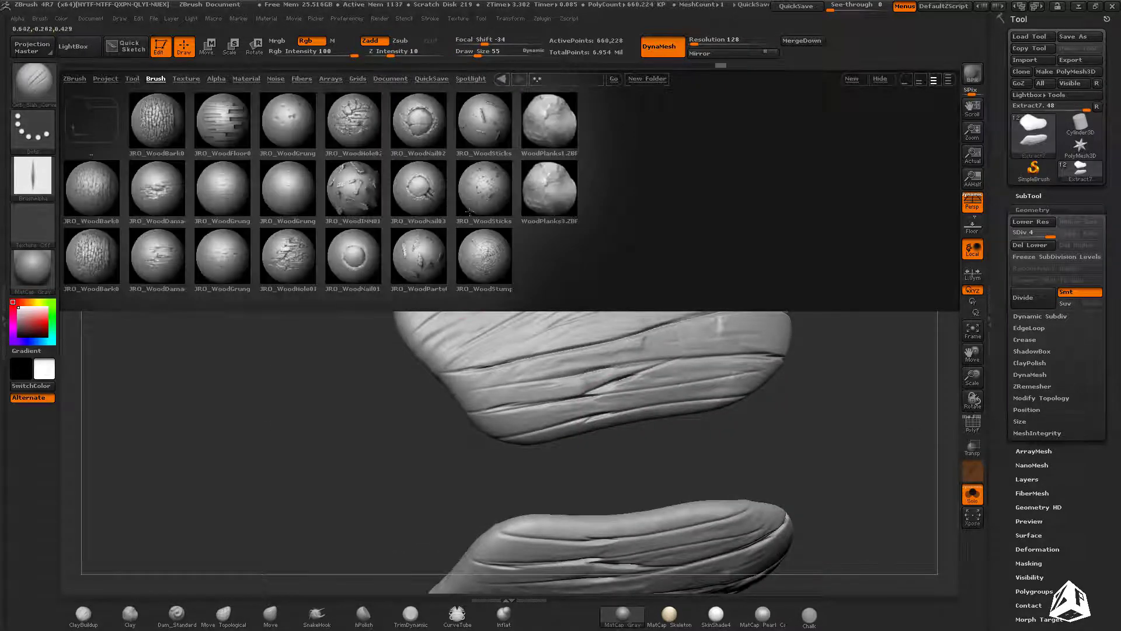
double_click(286, 191)
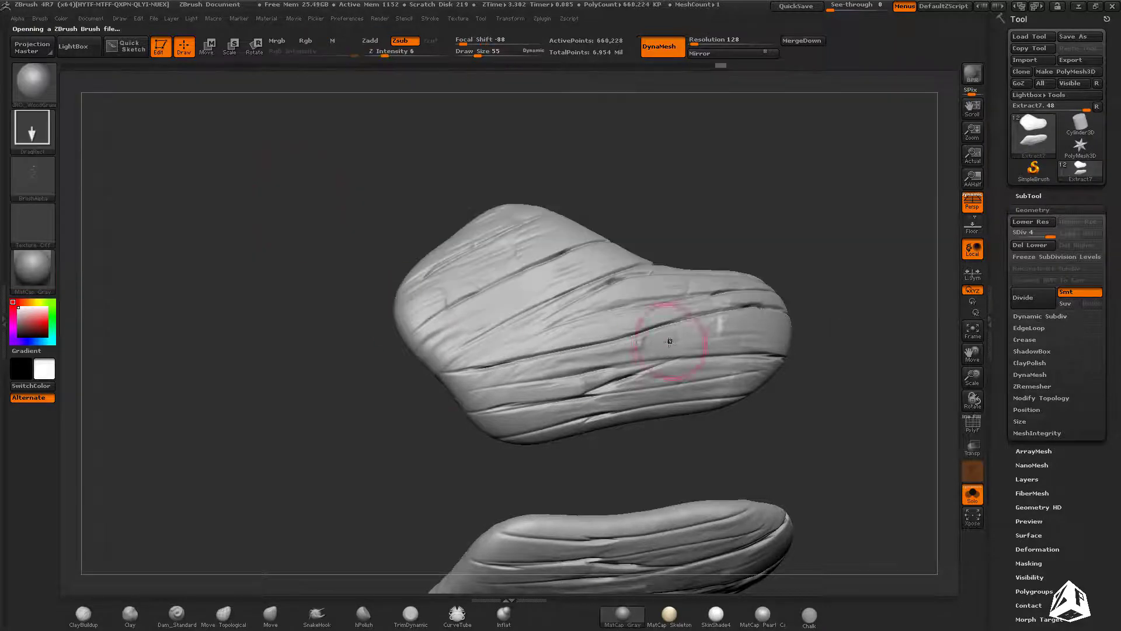
drag(383, 55, 392, 55)
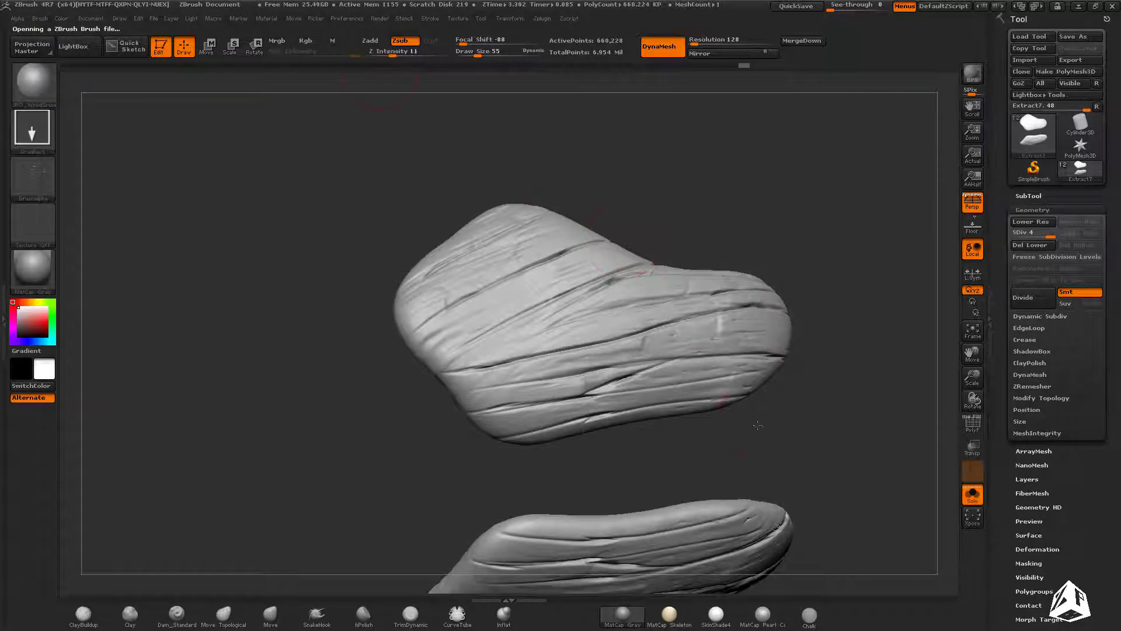
drag(757, 425, 520, 283)
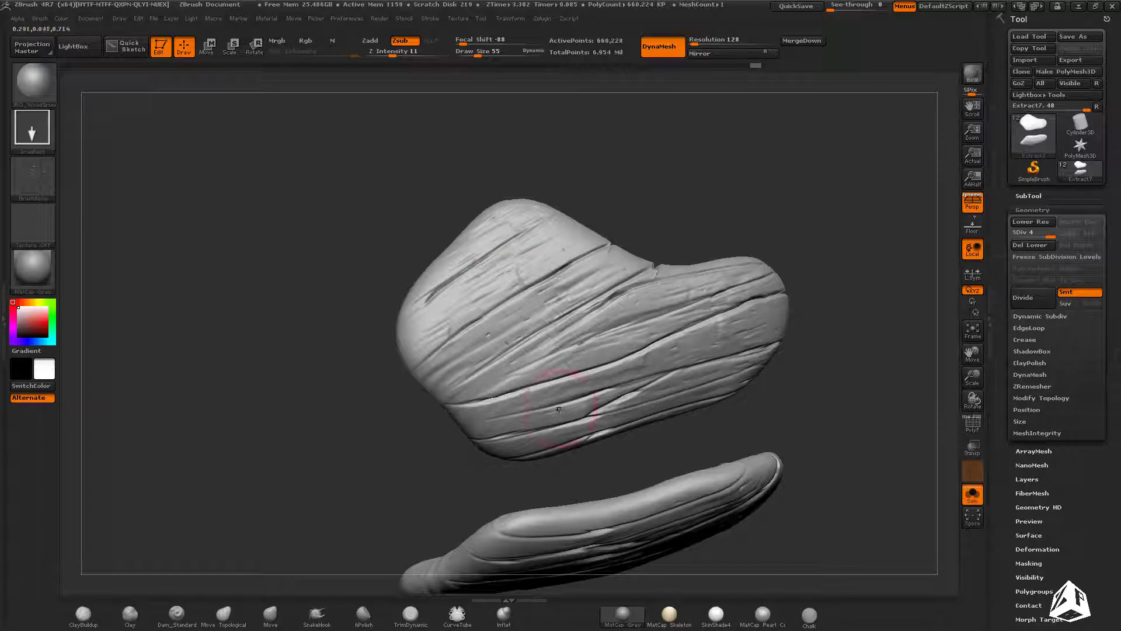
drag(718, 540, 771, 368)
Step: Show the whole model, then select the smooth inner head form behind the plates and isolate it
click(972, 494)
alt+drag(758, 415, 630, 398)
alt+click(630, 398)
drag(750, 374, 766, 403)
click(972, 494)
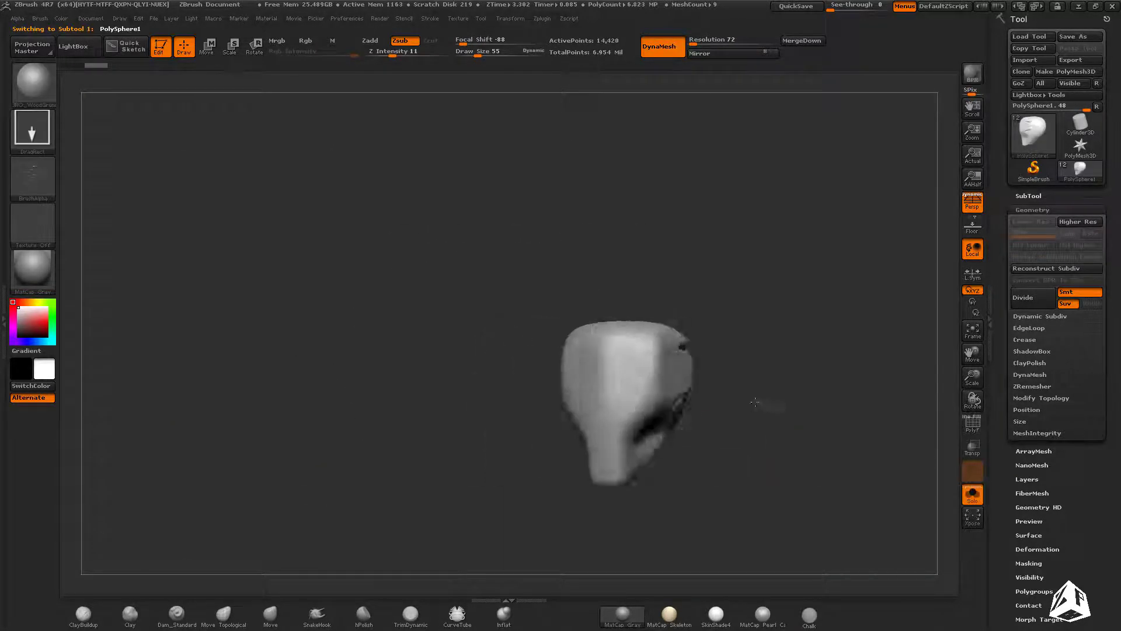
click(974, 496)
click(974, 499)
Step: Enlarge the draw size to 265, subdivide the inner head form to level 4, and show the whole head
key(s)
shift+drag(549, 374, 525, 409)
mouse_move(654, 415)
mouse_down()
mouse_move(671, 380)
mouse_move(699, 392)
mouse_move(673, 397)
mouse_move(686, 385)
mouse_up()
key(ctrl+d)
key(ctrl+d)
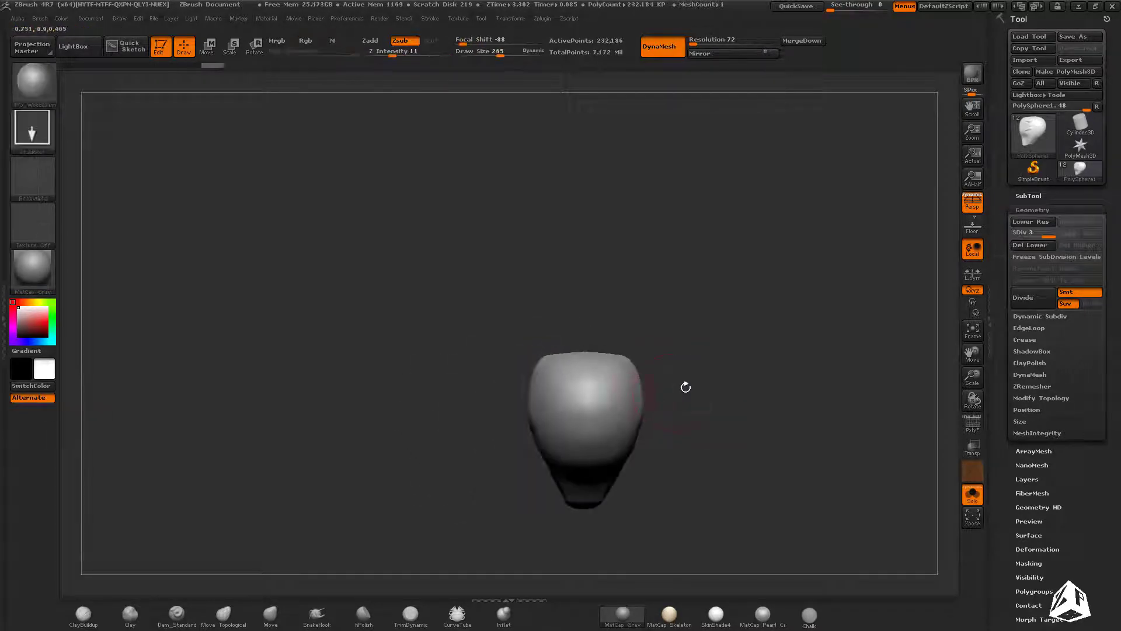
key(ctrl+d)
click(973, 494)
mouse_move(765, 421)
mouse_down()
mouse_move(710, 426)
mouse_move(702, 379)
mouse_up()
Step: Stamp concentric tree rings onto the back of the inner head form with the JRO_WoodStump brush at Z Intensity 18
click(73, 46)
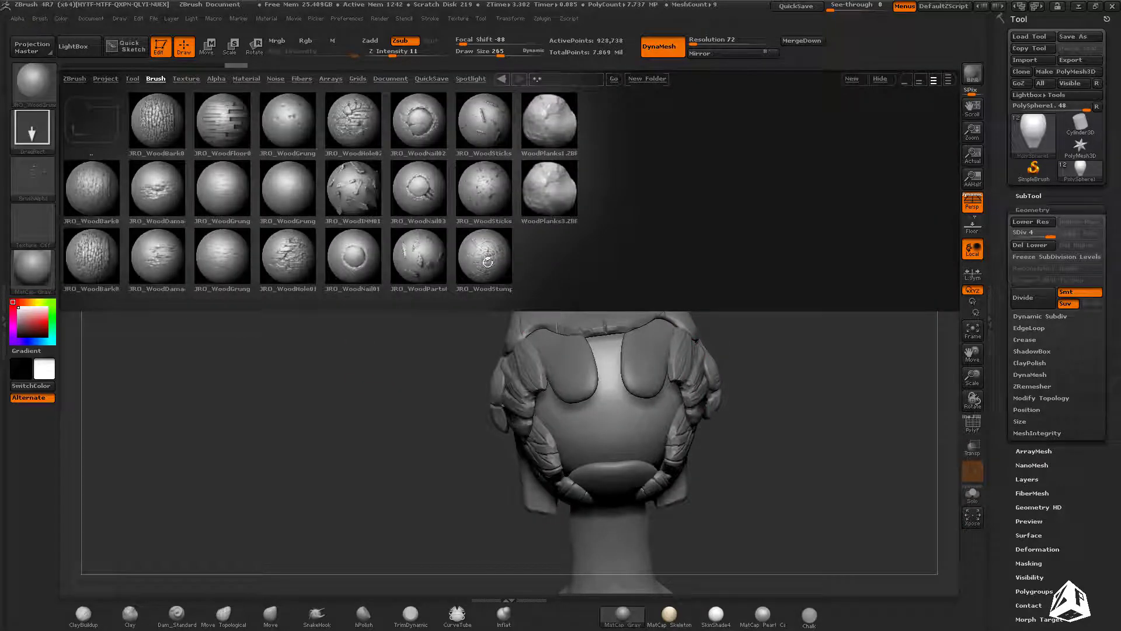
double_click(488, 262)
click(972, 494)
drag(610, 390, 658, 400)
mouse_move(753, 449)
mouse_down()
mouse_move(696, 491)
mouse_move(621, 398)
mouse_up()
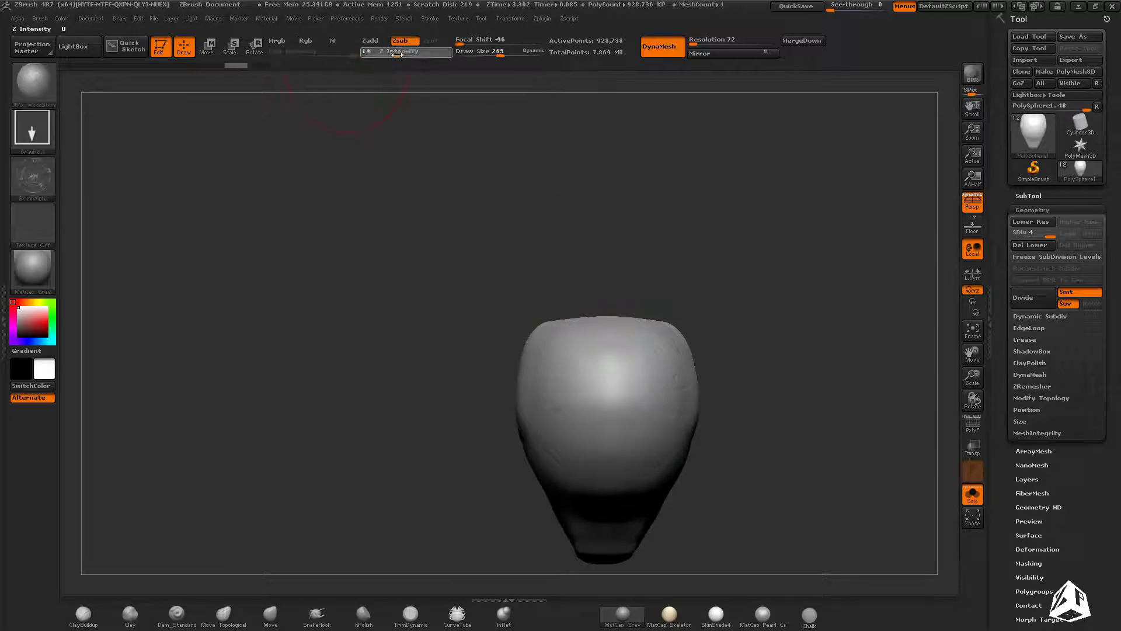
drag(733, 441, 911, 407)
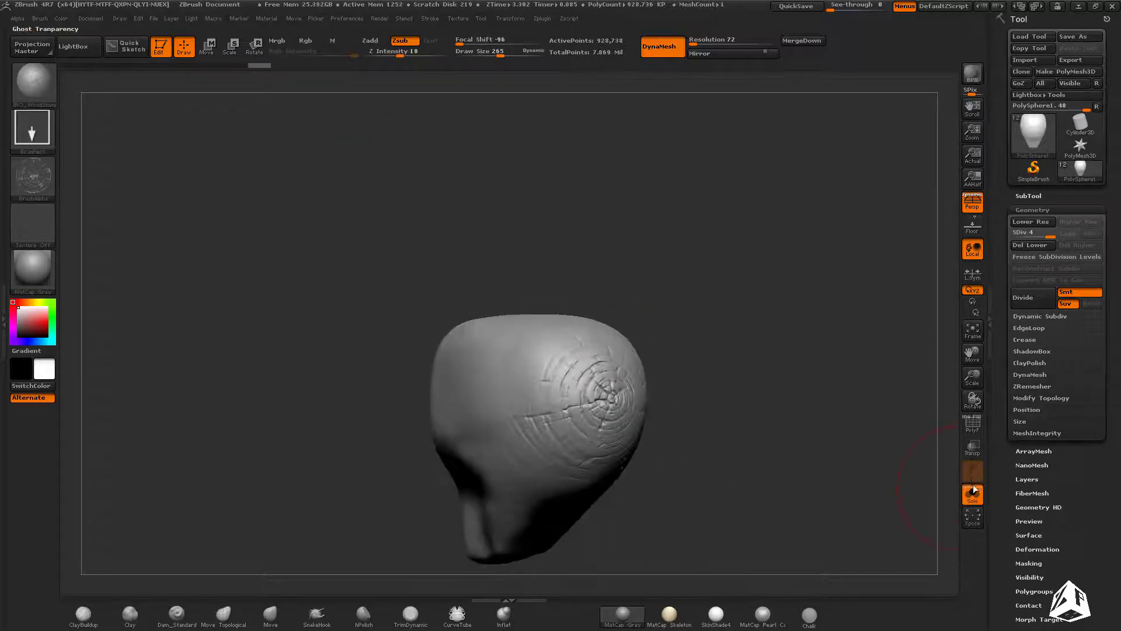
click(972, 494)
mouse_move(913, 455)
mouse_down()
mouse_move(648, 362)
mouse_move(708, 381)
mouse_move(733, 352)
mouse_move(684, 382)
mouse_up()
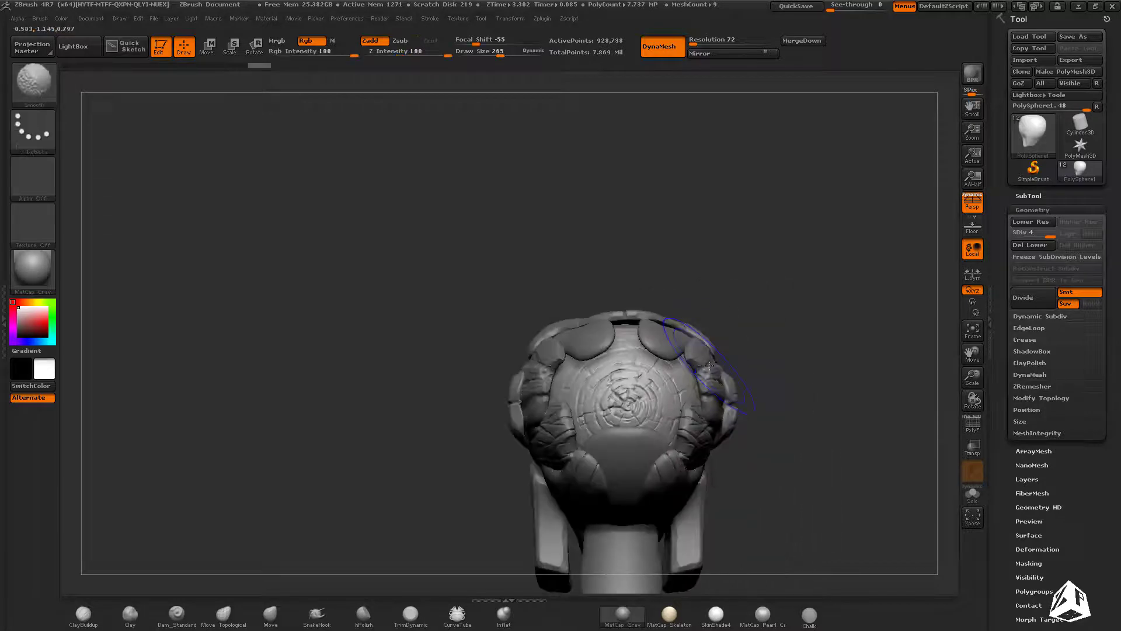
Step: Stamp the tree rings deeper on the back of the isolated inner head form at Z Intensity 30
click(971, 495)
drag(400, 54, 408, 54)
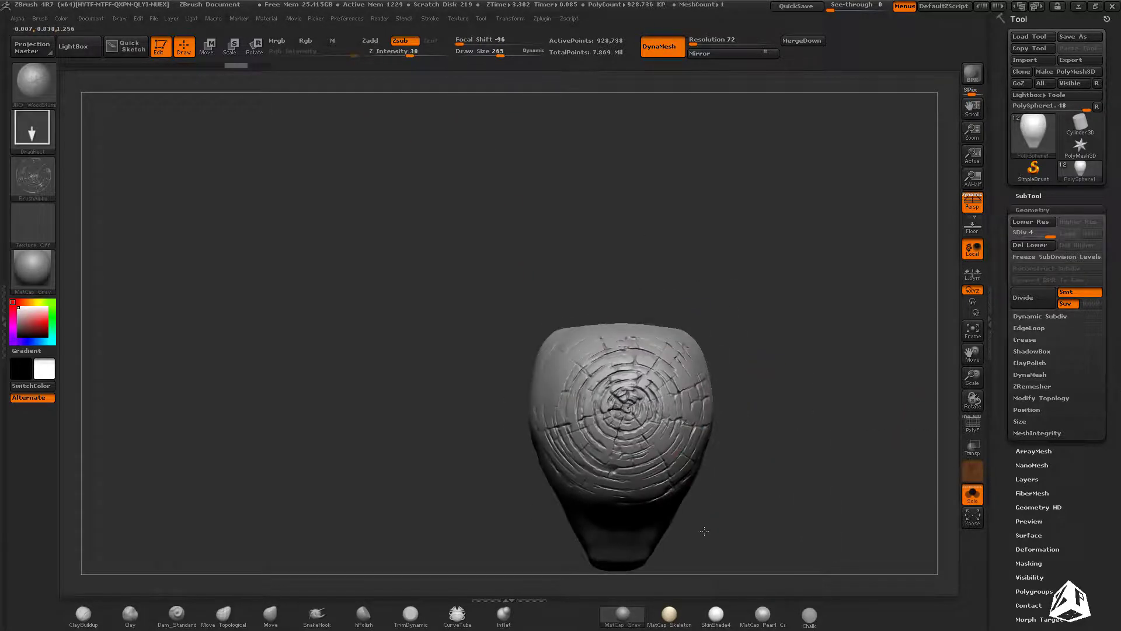
click(972, 494)
drag(771, 388, 782, 353)
click(972, 494)
drag(817, 432, 731, 402)
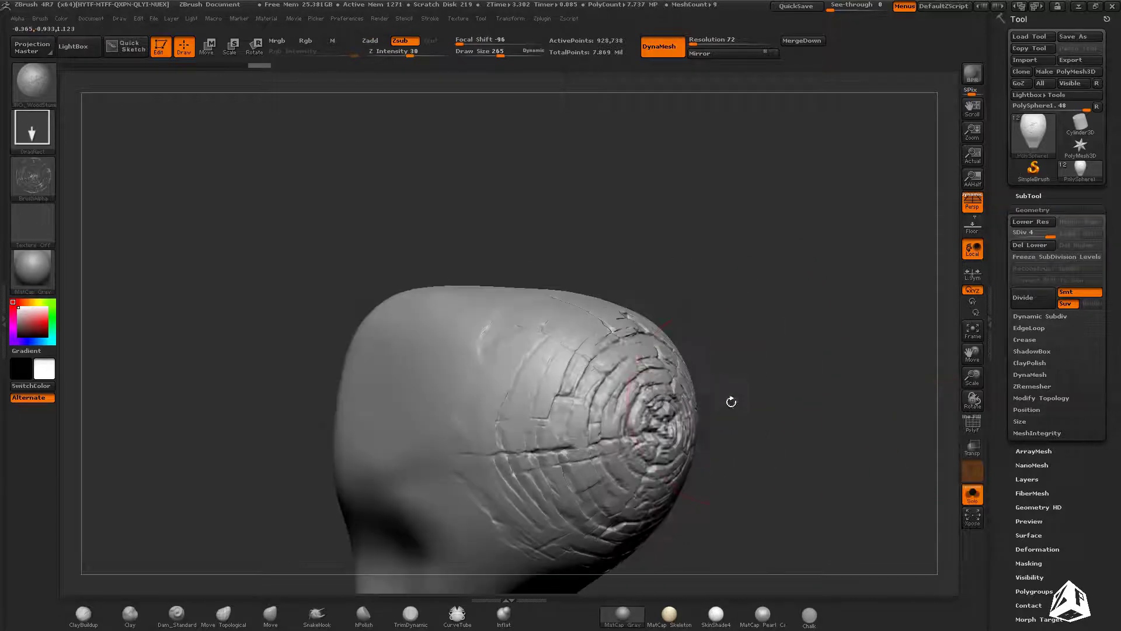
Step: Stamp fine grain around the tree rings with a JRO_WoodGrunge brush at Z Intensity 16
click(78, 46)
double_click(482, 255)
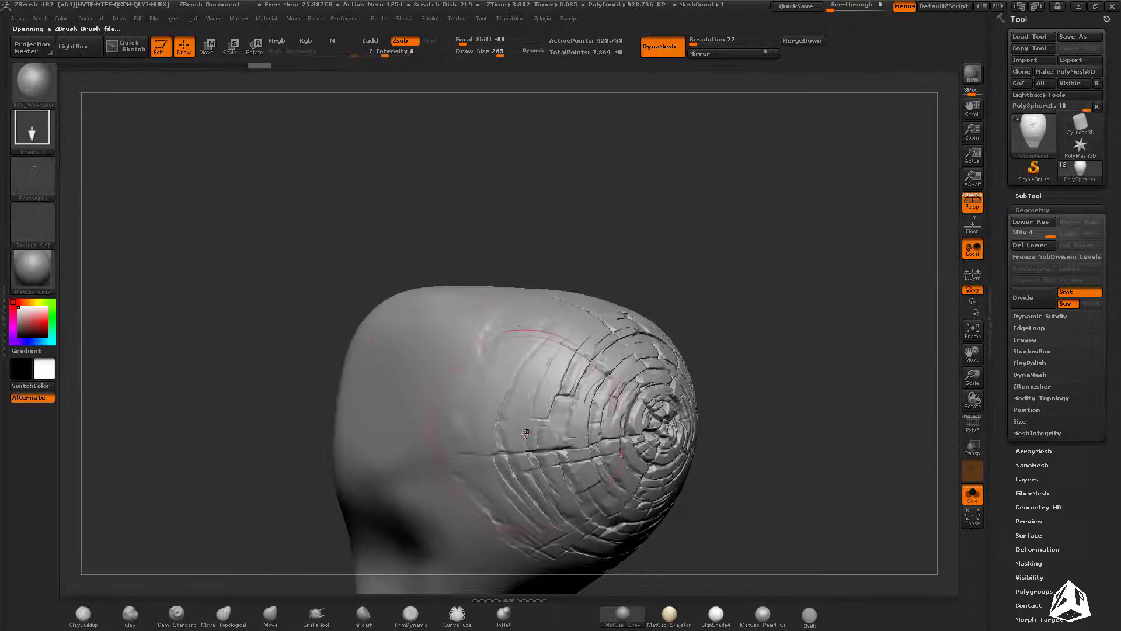
drag(521, 258, 427, 240)
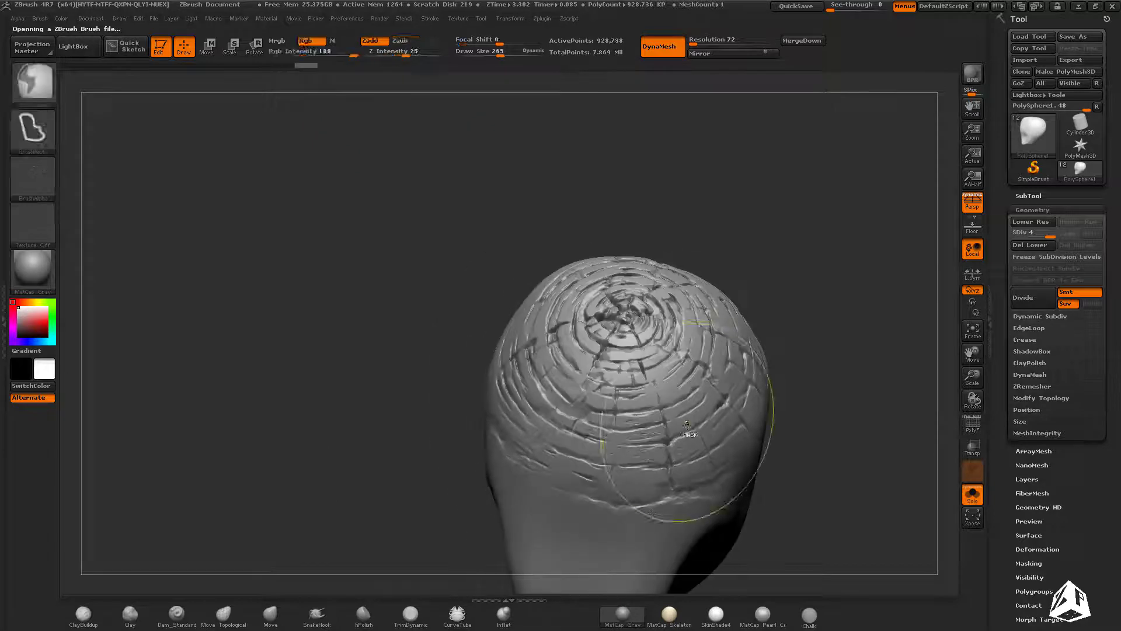
mouse_move(835, 432)
mouse_down()
mouse_move(756, 435)
mouse_move(701, 461)
mouse_move(601, 413)
mouse_move(666, 420)
mouse_up()
Step: Show the whole head, then select and isolate the smooth plate below the tree rings
click(973, 496)
drag(812, 374, 834, 382)
alt+click(651, 446)
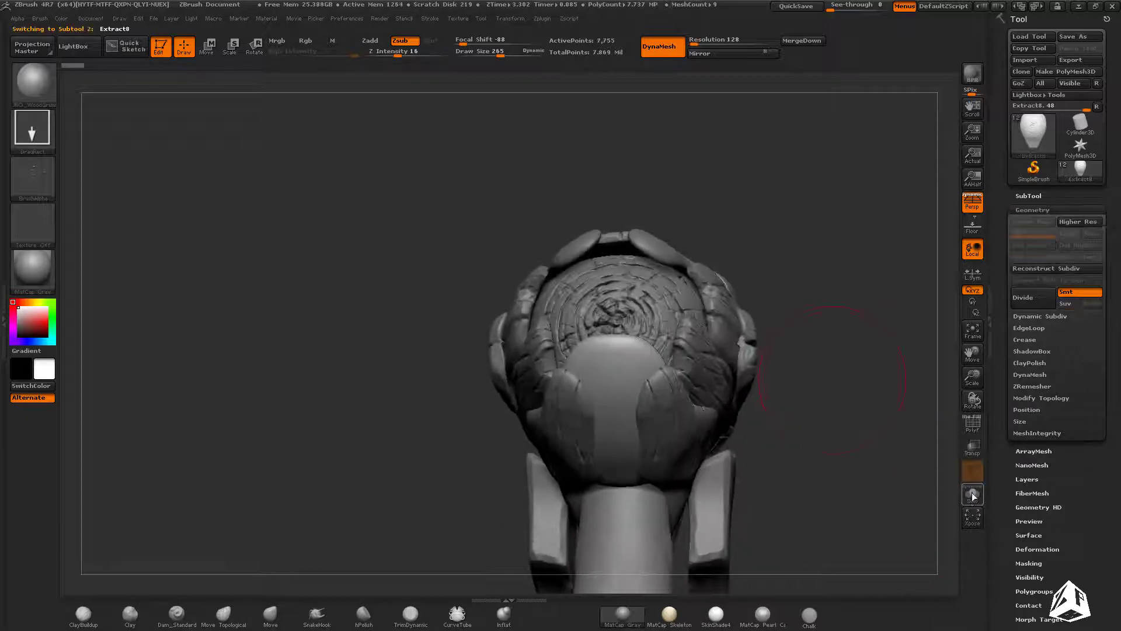
click(972, 495)
drag(919, 420, 921, 212)
Step: Save the tool over the existing PolySphere1.ZTL file in the Son Of The Forest folder
click(1079, 36)
double_click(275, 80)
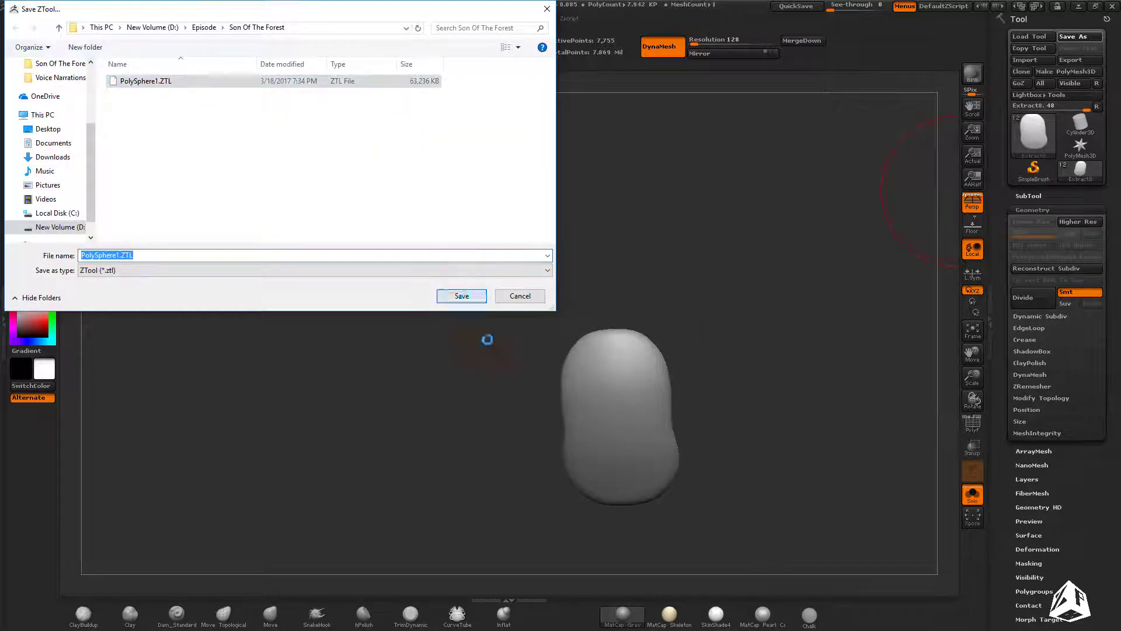
click(584, 320)
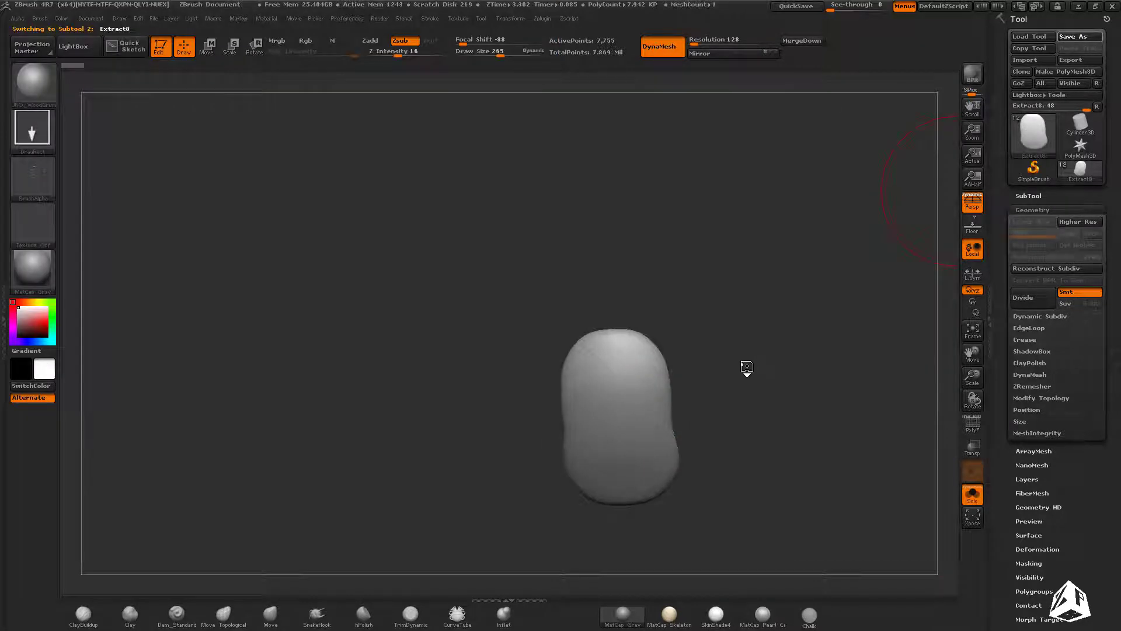
Step: Subdivide the isolated plate to level 4 and choose the JRO_WoodDamage brush
alt+drag(770, 350, 643, 395)
key(ctrl+d)
key(ctrl+d)
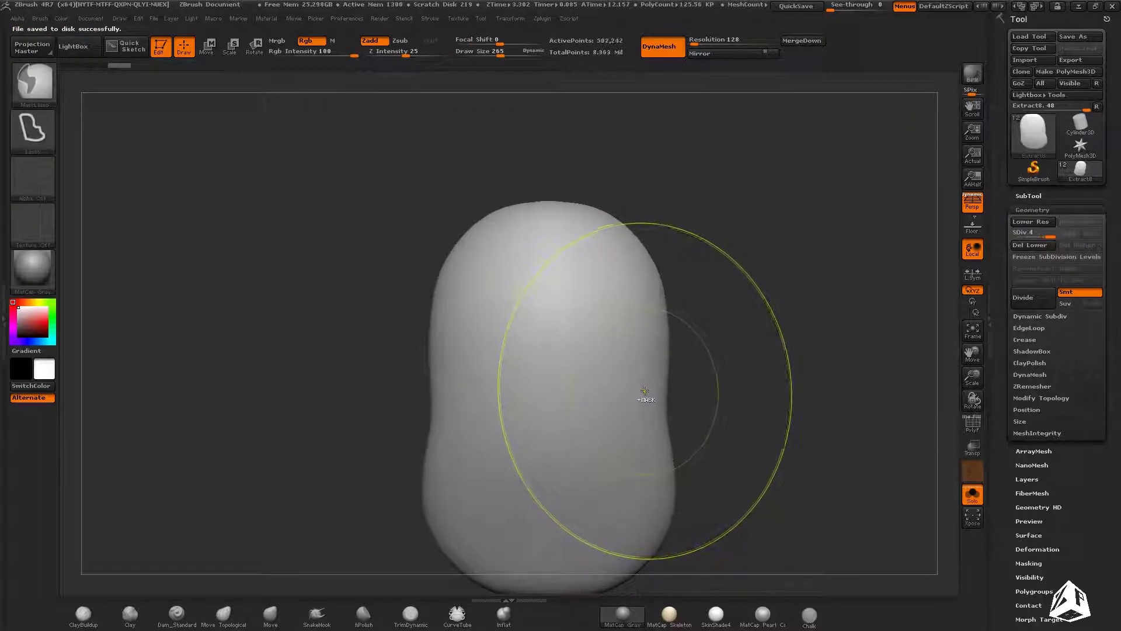
key(ctrl+d)
key(b)
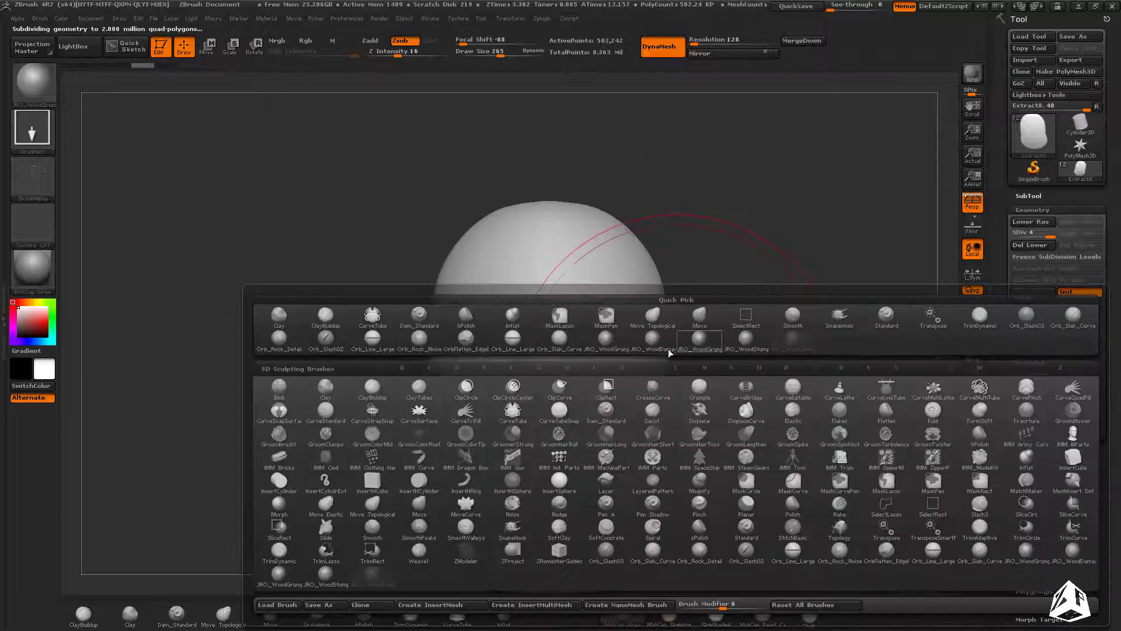
click(668, 350)
Step: Try stamping mirrored wood damage down the isolated plate at Z Intensity 12
mouse_move(594, 360)
mouse_down()
mouse_move(721, 296)
mouse_move(901, 343)
mouse_up()
alt+drag(648, 581, 656, 446)
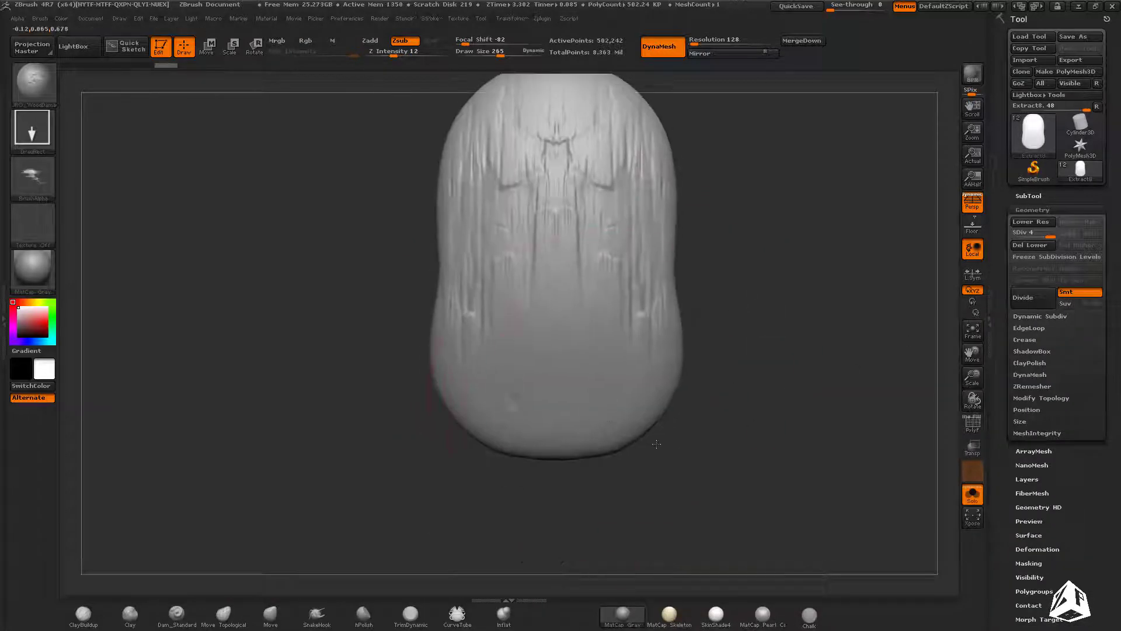
drag(558, 373, 181, 381)
key(ctrl+z)
mouse_move(691, 383)
mouse_down()
mouse_move(753, 386)
mouse_move(691, 392)
mouse_up()
key(ctrl+z)
Step: Turn off symmetry and stamp wood damage vertically along the length of the plate
key(x)
drag(559, 248, 555, 396)
drag(485, 368, 484, 496)
alt+drag(744, 259, 738, 288)
mouse_move(730, 192)
mouse_down()
mouse_move(743, 255)
mouse_move(721, 348)
mouse_up()
Step: Carve vertical grain slashes down the right half of the plate with the Orb_Slash_Curve brush at draw size 73
key(b)
click(666, 318)
key(s)
drag(594, 226, 598, 226)
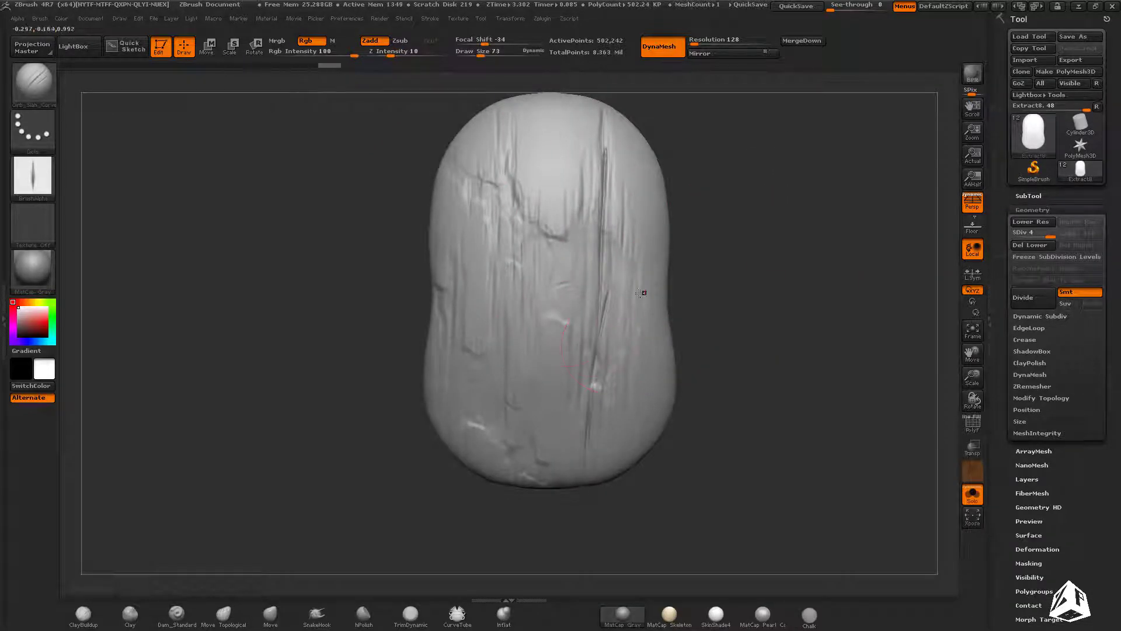
drag(730, 275, 700, 257)
drag(668, 122, 626, 254)
drag(719, 251, 747, 260)
drag(625, 261, 653, 446)
drag(730, 345, 715, 350)
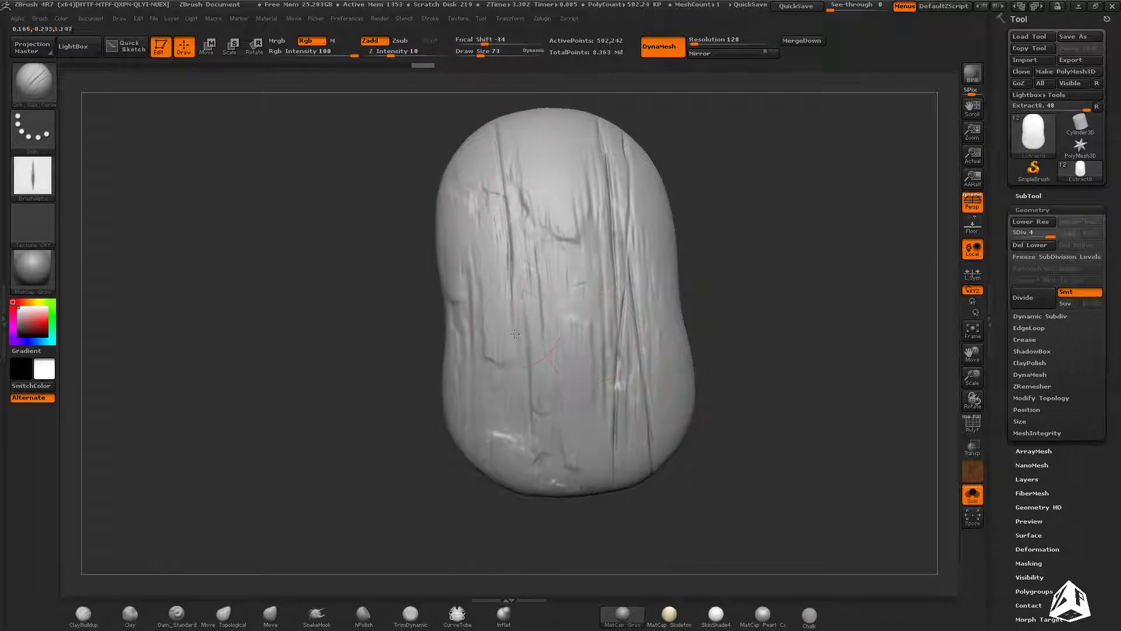
Step: Carve more vertical grain slashes down the left side, centre and side edge of the plate
drag(511, 232, 528, 386)
drag(407, 290, 407, 301)
drag(441, 190, 480, 332)
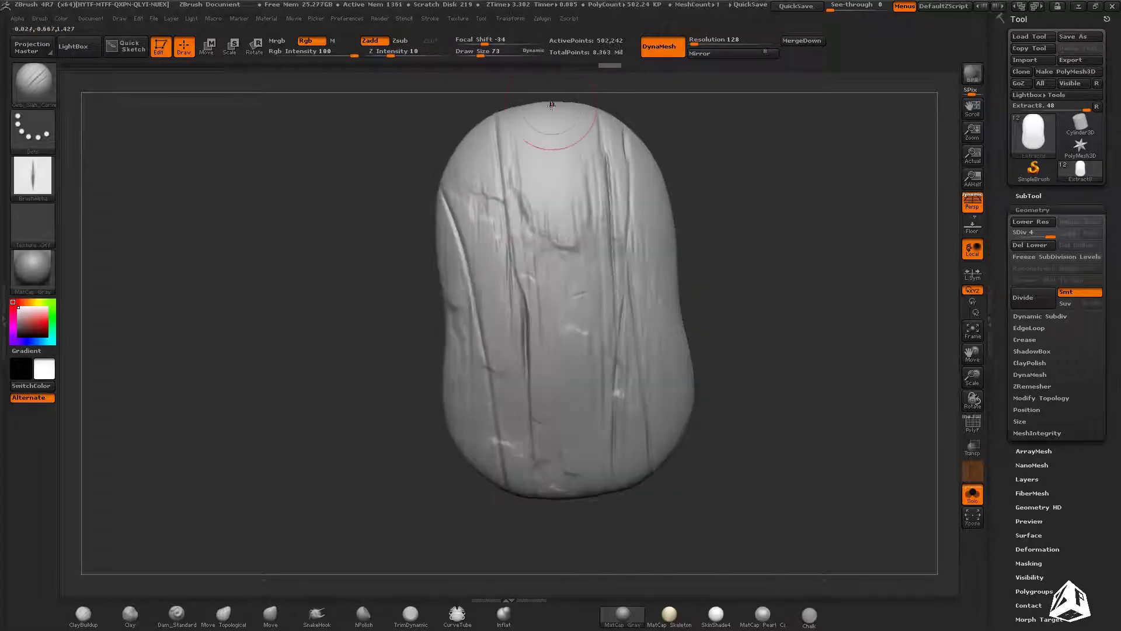
drag(551, 105, 577, 412)
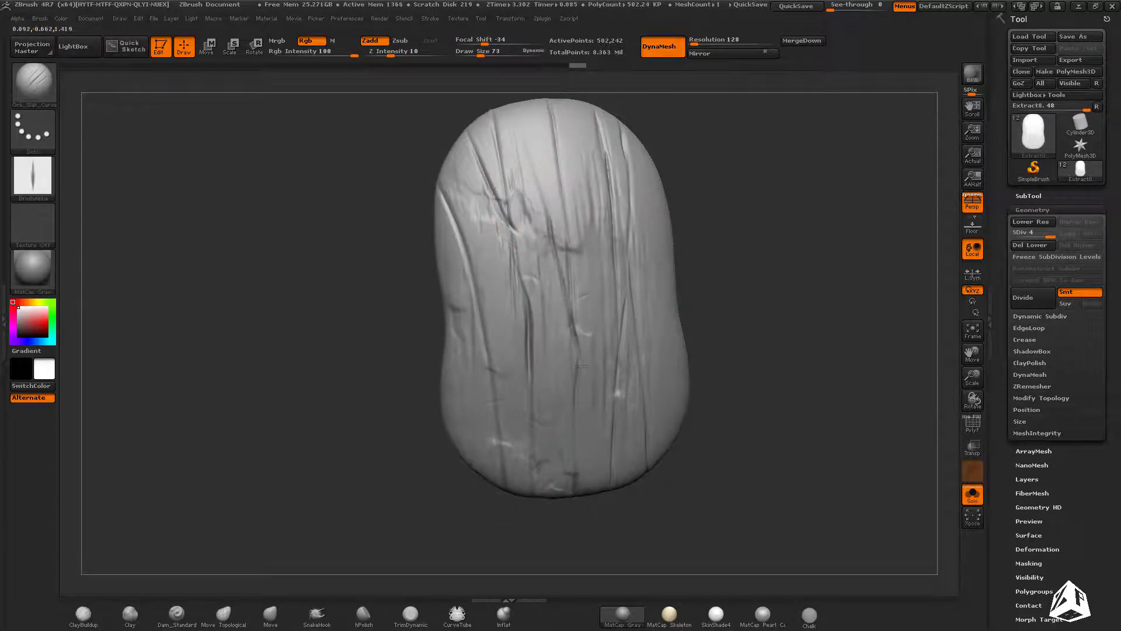
drag(703, 333, 650, 319)
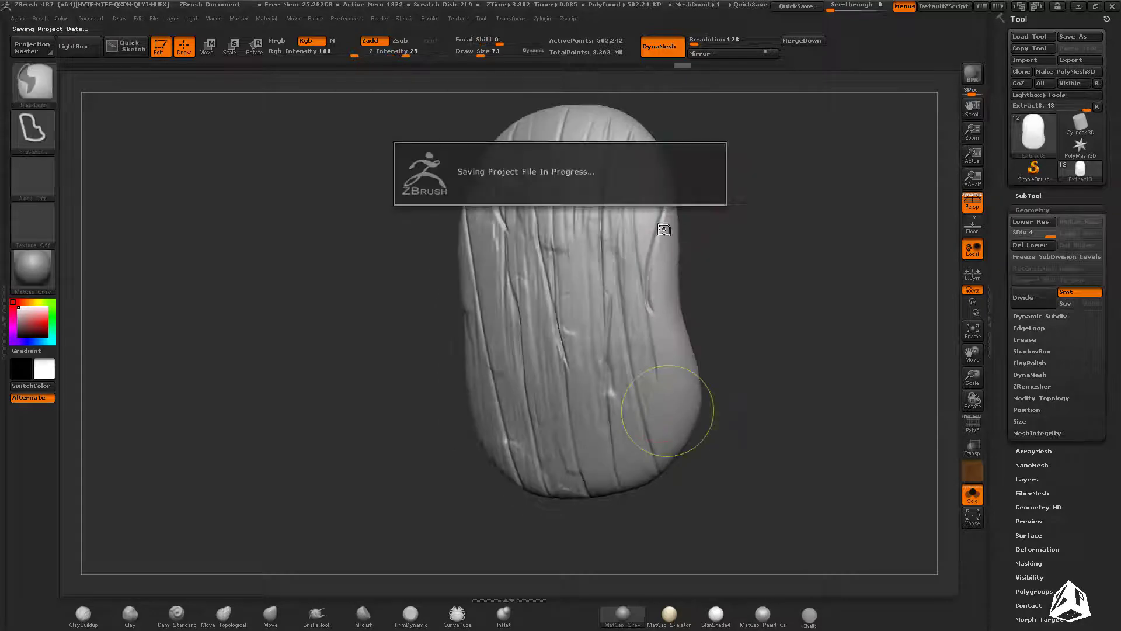
mouse_move(723, 284)
mouse_down()
mouse_move(683, 441)
mouse_move(786, 311)
mouse_up()
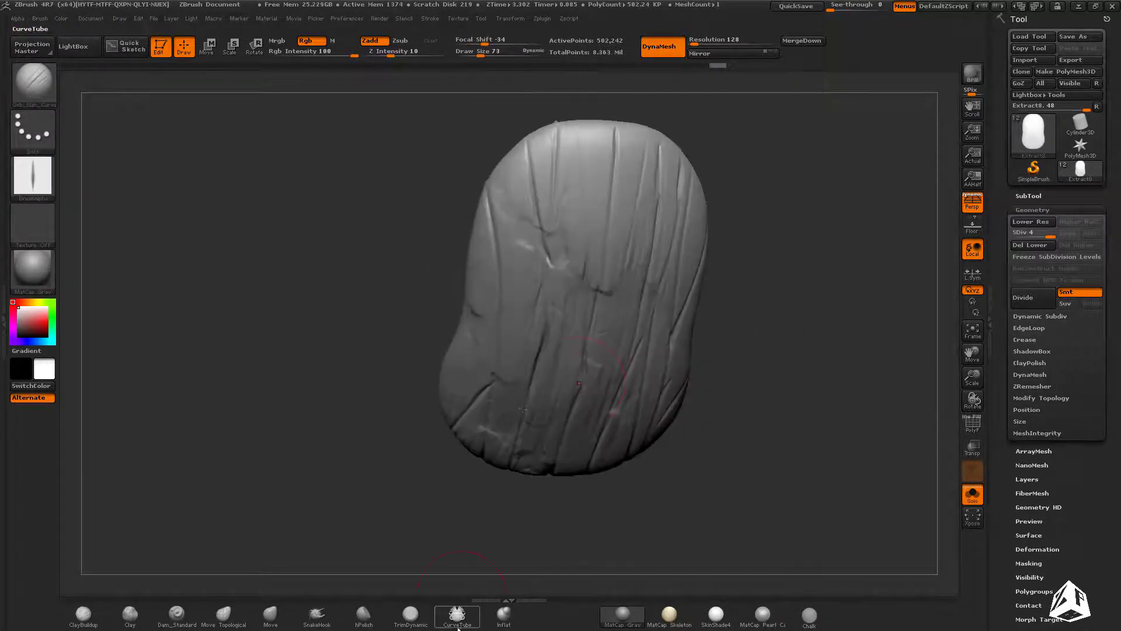
Step: Reduce the draw size to 23 and cut notches into the plate's upper rim with the TrimDynamic brush
ctrl+right_drag(554, 496, 761, 202)
key(bracketleft)
key(bracketleft)
key(bracketleft)
key(bracketleft)
key(bracketleft)
click(401, 620)
mouse_move(754, 211)
mouse_down()
mouse_move(765, 193)
mouse_move(773, 208)
mouse_up()
mouse_move(774, 208)
right_down()
mouse_move(817, 245)
mouse_move(800, 228)
right_up()
drag(750, 175, 768, 196)
mouse_move(768, 195)
right_down()
mouse_move(813, 268)
mouse_move(834, 226)
right_up()
mouse_move(656, 209)
right_down()
mouse_move(663, 164)
mouse_move(637, 181)
mouse_move(664, 175)
mouse_move(743, 268)
mouse_move(498, 253)
mouse_move(551, 161)
right_up()
Step: Work over the plate's notched upper rim with the ClayBuildup brush at draw size 23
key(b)
key(c)
key(b)
mouse_move(528, 213)
right_down()
mouse_move(648, 253)
mouse_move(712, 154)
mouse_move(521, 232)
mouse_move(500, 180)
mouse_move(532, 249)
mouse_move(575, 275)
mouse_move(593, 312)
mouse_move(502, 193)
mouse_move(555, 234)
mouse_move(693, 200)
mouse_move(694, 336)
right_up()
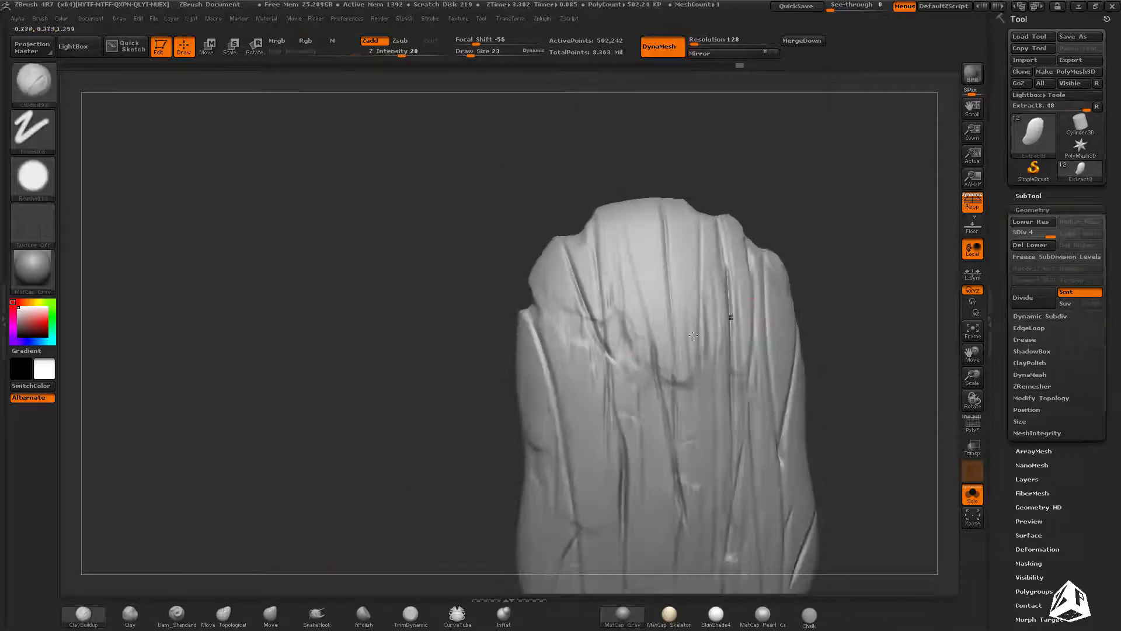
Step: Add small cuts to the plate with the Orb_Slash02 brush
key(b)
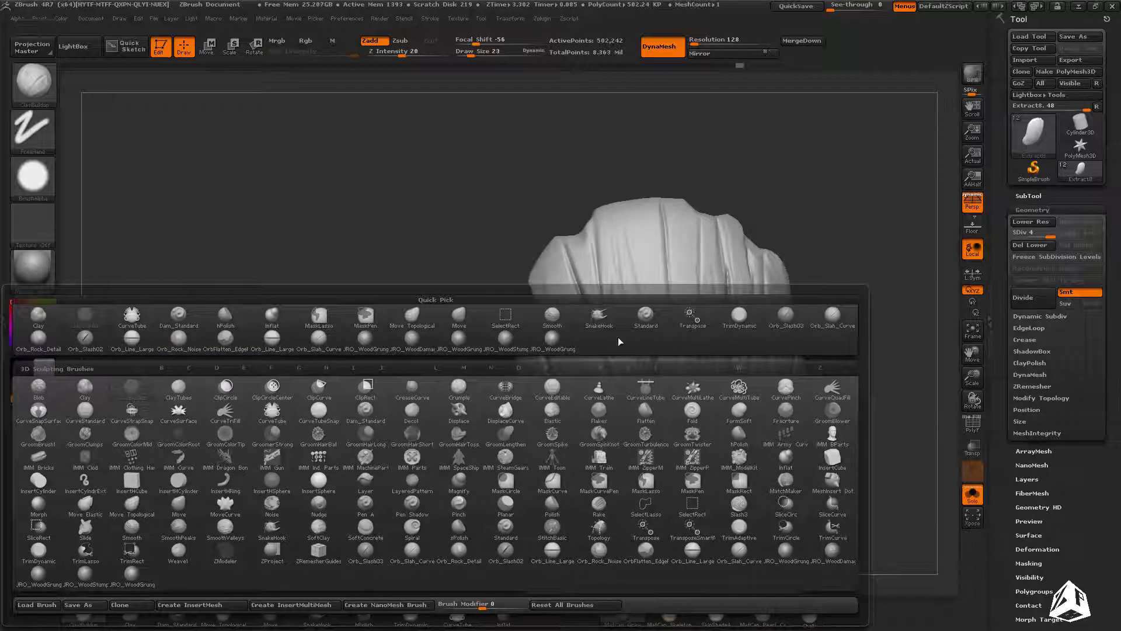
click(85, 342)
mouse_move(642, 251)
right_down()
mouse_move(596, 245)
mouse_move(781, 238)
mouse_move(757, 311)
mouse_move(657, 293)
mouse_move(593, 207)
mouse_move(727, 195)
mouse_move(766, 383)
mouse_move(775, 343)
mouse_move(700, 413)
mouse_move(748, 434)
right_up()
Step: Show the whole head and select the pair of smooth plates above the tree rings
click(972, 495)
mouse_move(814, 333)
right_down()
mouse_move(660, 357)
mouse_move(709, 379)
mouse_move(721, 315)
mouse_move(726, 338)
mouse_move(675, 325)
mouse_move(715, 345)
mouse_move(688, 407)
mouse_move(812, 380)
mouse_move(718, 350)
mouse_move(935, 374)
right_up()
alt+click(687, 360)
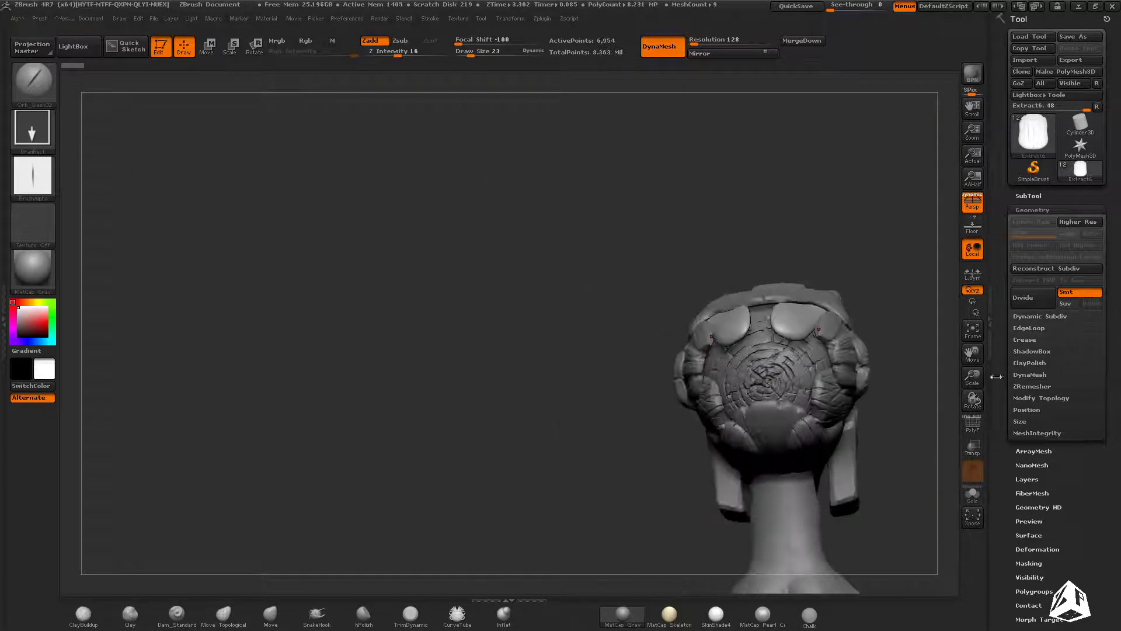
Step: Isolate the pair of smooth plates, thicken them using the Deformation settings, and subdivide their mesh for fine detail
click(972, 495)
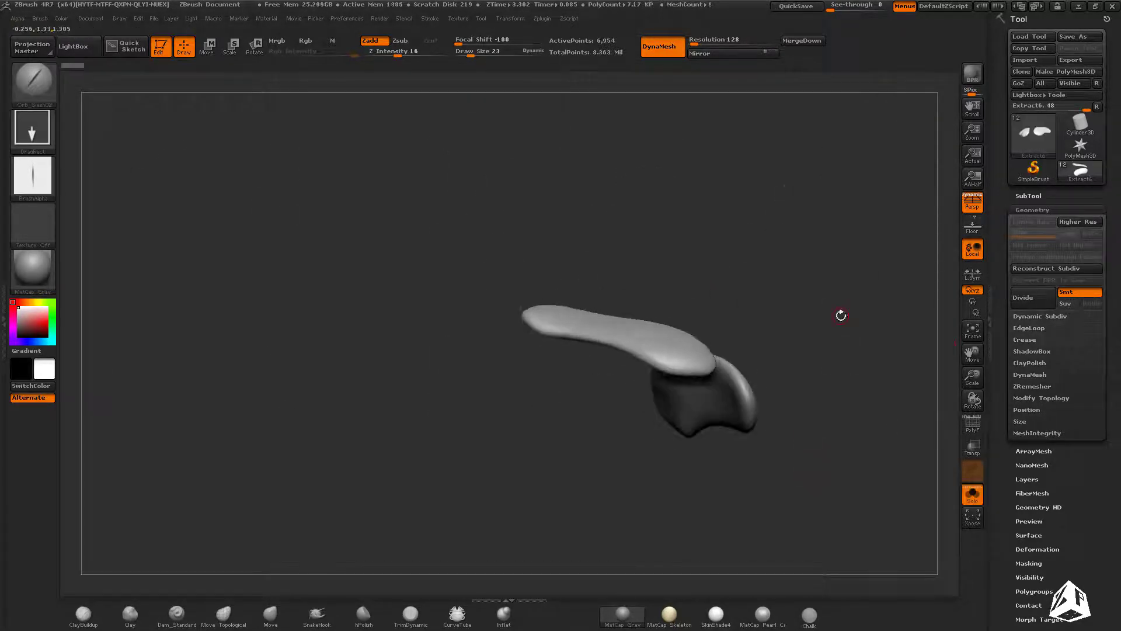
click(1037, 549)
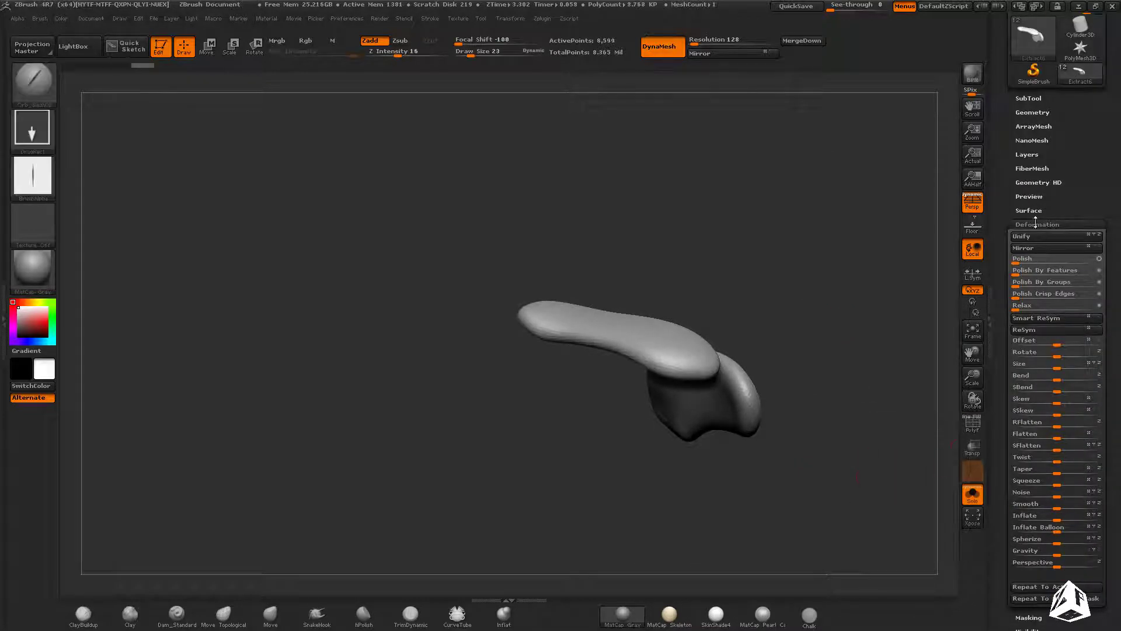
click(972, 495)
key(ctrl)
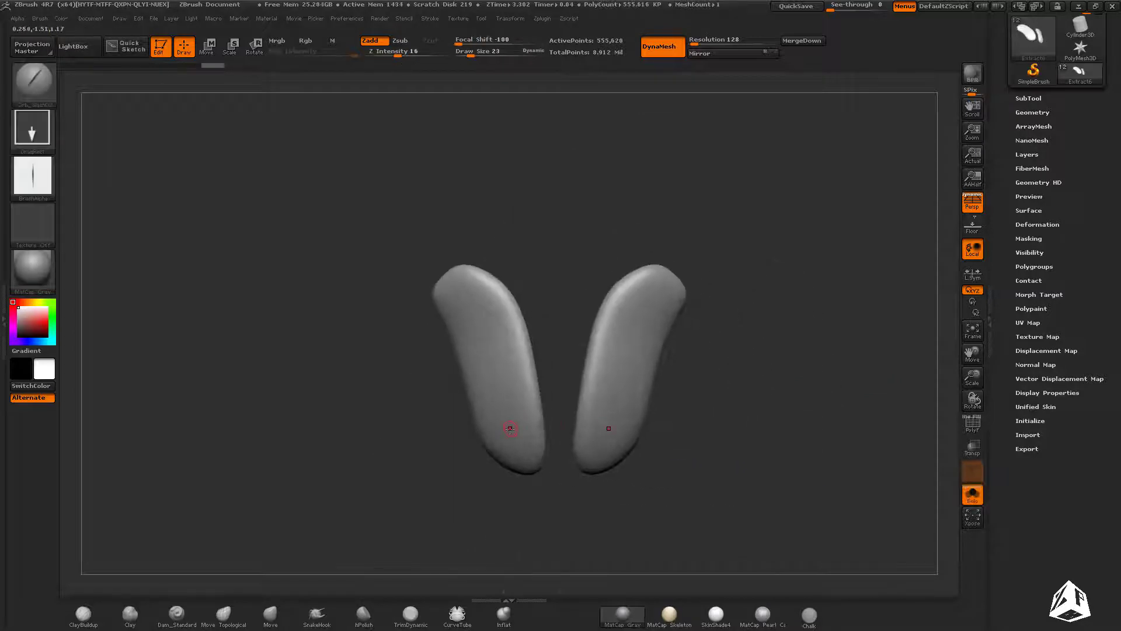
Step: Carve wood-damage grain over both isolated plates with a JRO_WoodDamage brush in Zsub mode at Z Intensity 19
key(b)
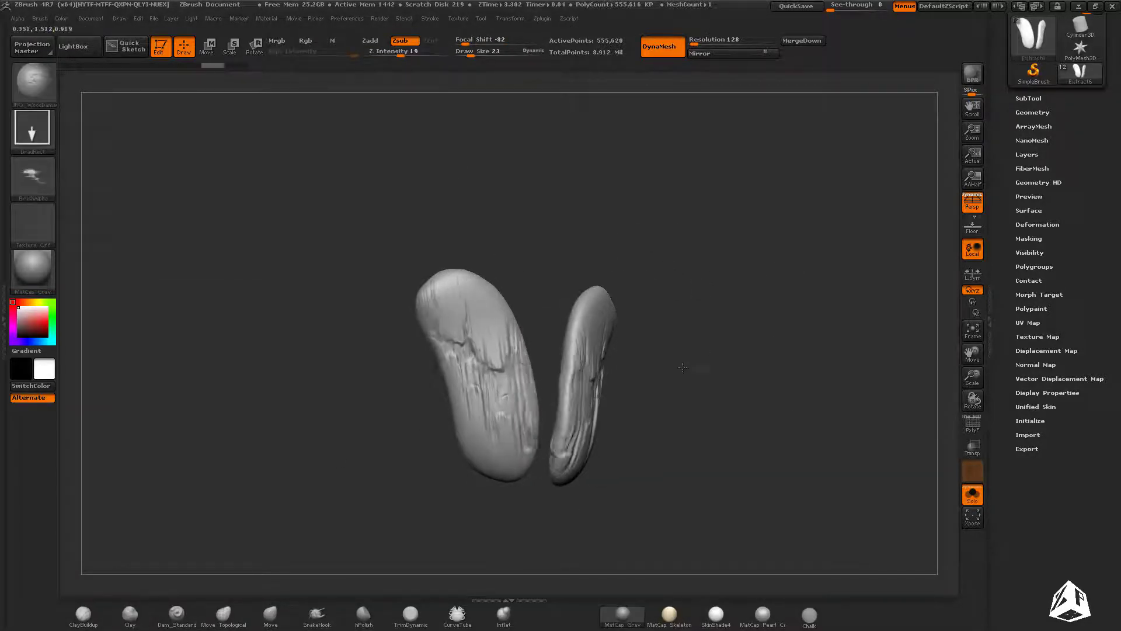
drag(705, 355, 747, 282)
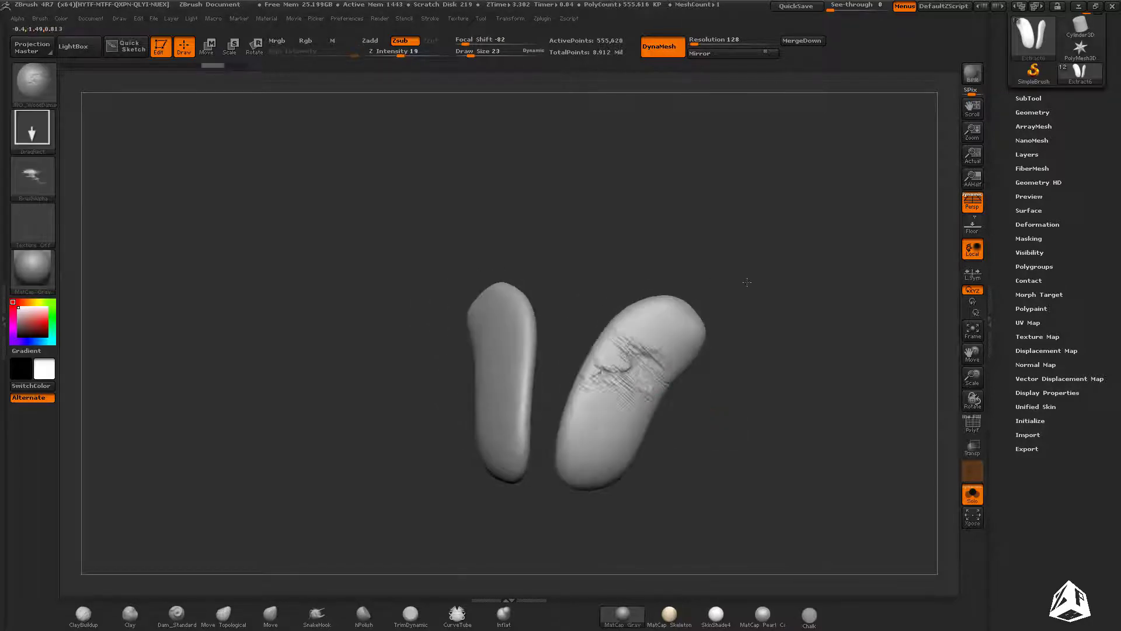
drag(842, 482, 625, 405)
mouse_move(742, 250)
mouse_down()
mouse_move(654, 508)
mouse_move(338, 466)
mouse_move(723, 458)
mouse_move(793, 350)
mouse_up()
ctrl+drag(793, 350, 635, 317)
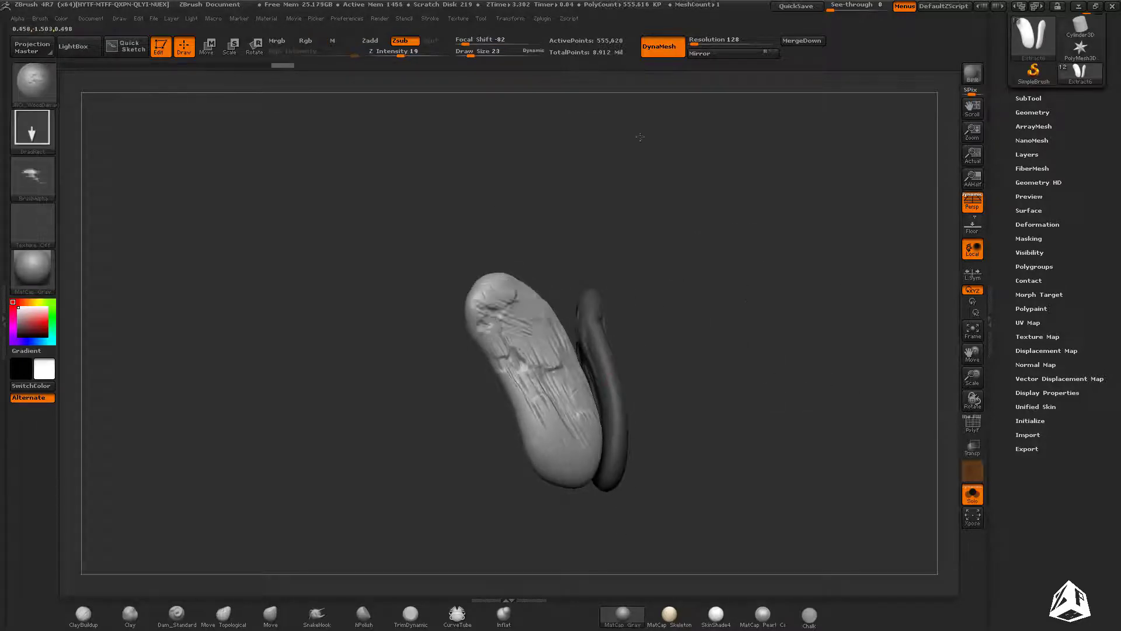
drag(756, 433, 662, 433)
drag(494, 398, 797, 443)
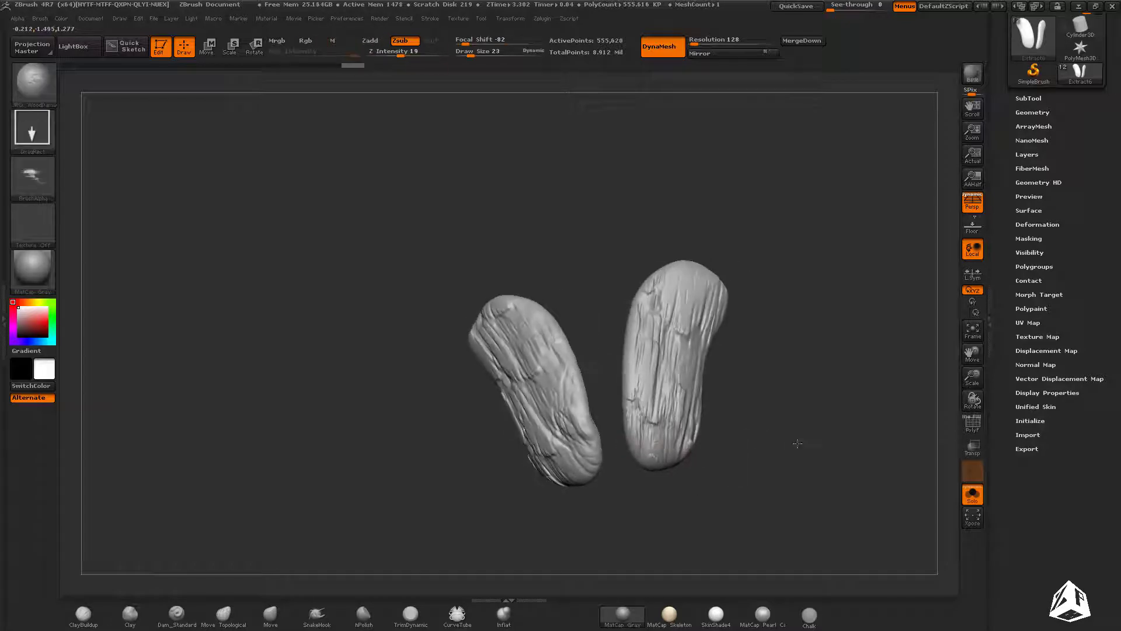
drag(798, 240, 758, 310)
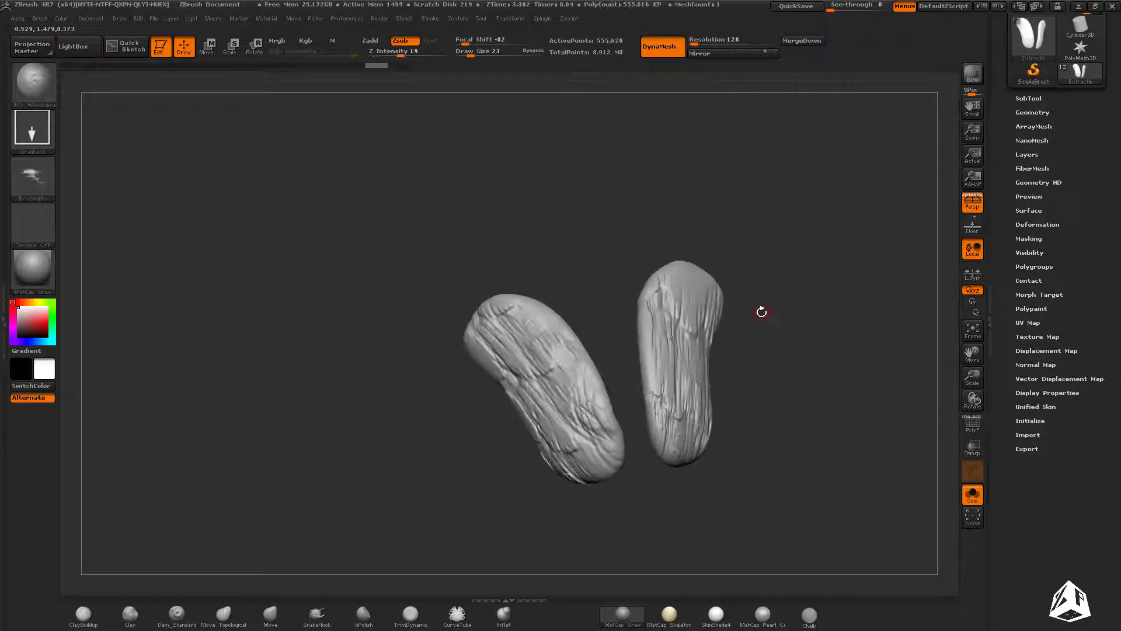
Step: Load another JRO_WoodDamage brush from the wood library and add more splintered grain to both plates at Z Intensity 19
click(73, 46)
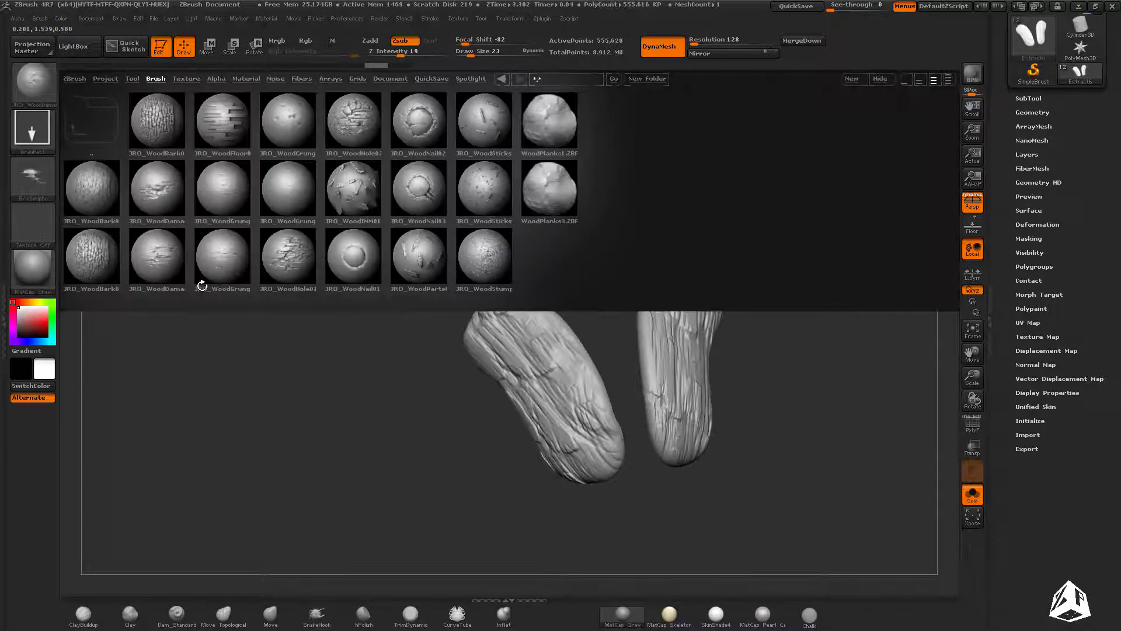
double_click(169, 191)
drag(195, 205, 642, 344)
drag(781, 373, 751, 330)
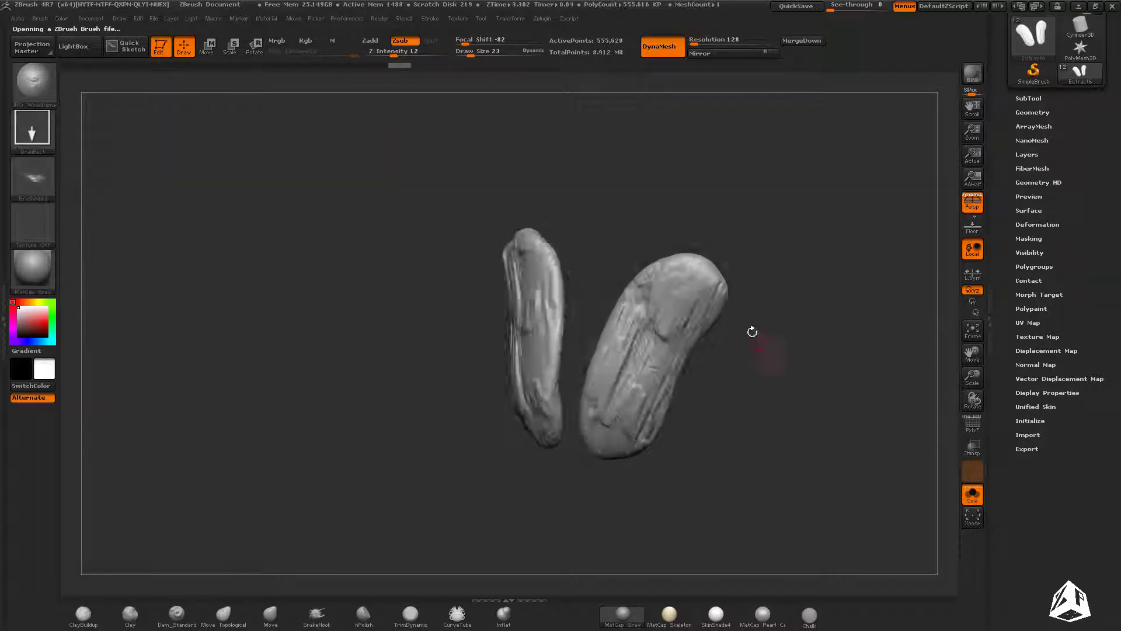
key(f)
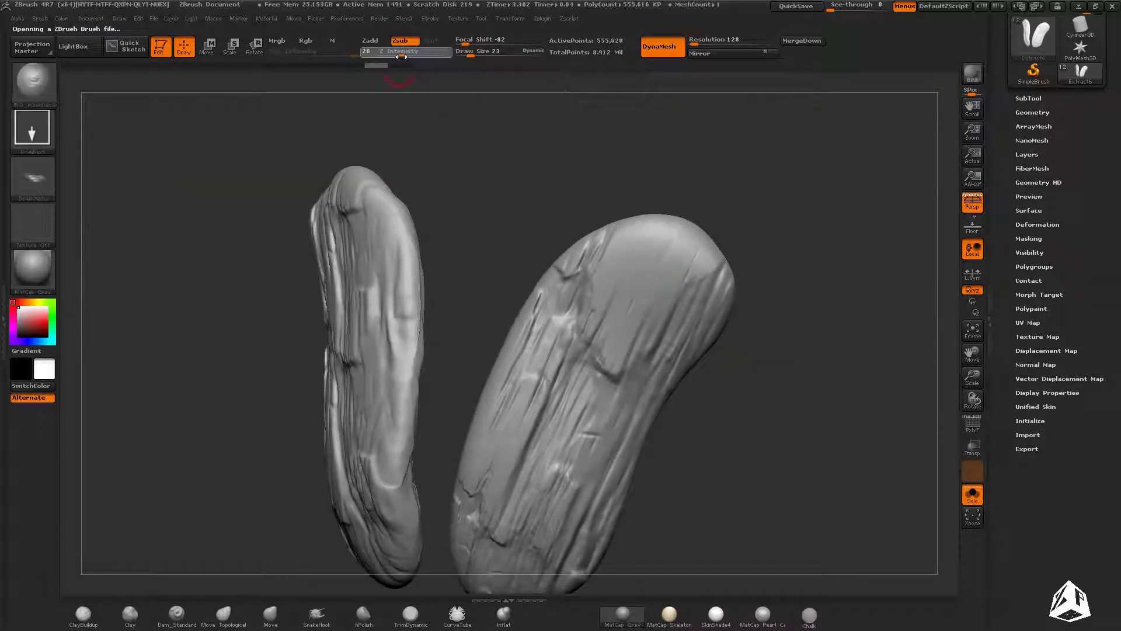
drag(814, 295, 801, 302)
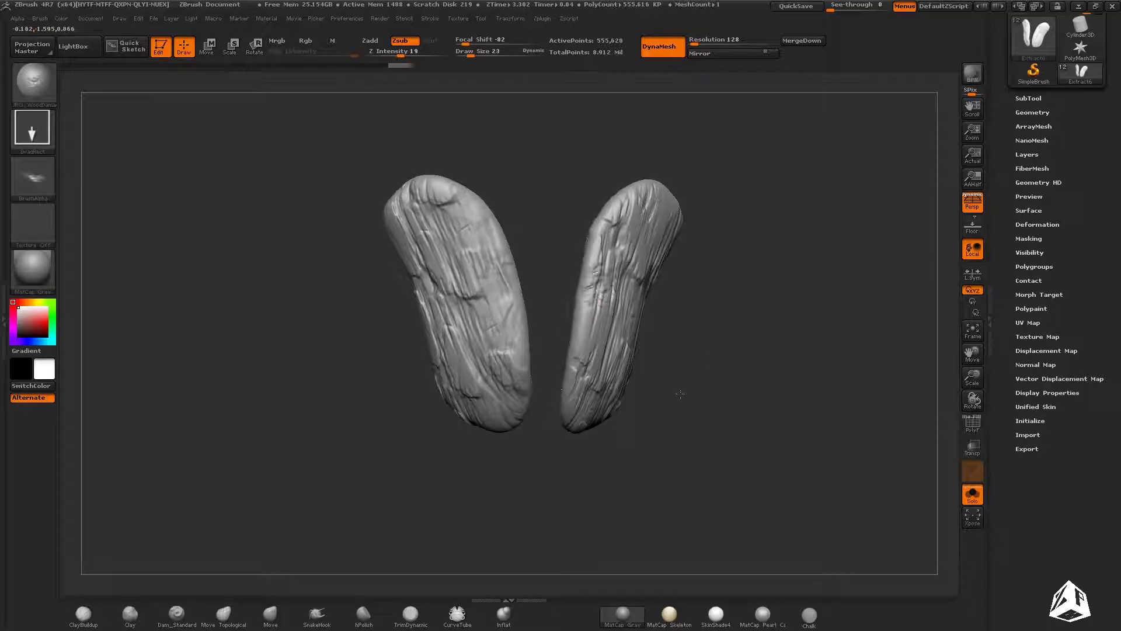
drag(680, 394, 759, 374)
Step: Show the whole figure, select the large head plate and stamp wood grain across its top at Z Intensity 16
click(973, 494)
alt+click(602, 327)
drag(584, 251, 561, 403)
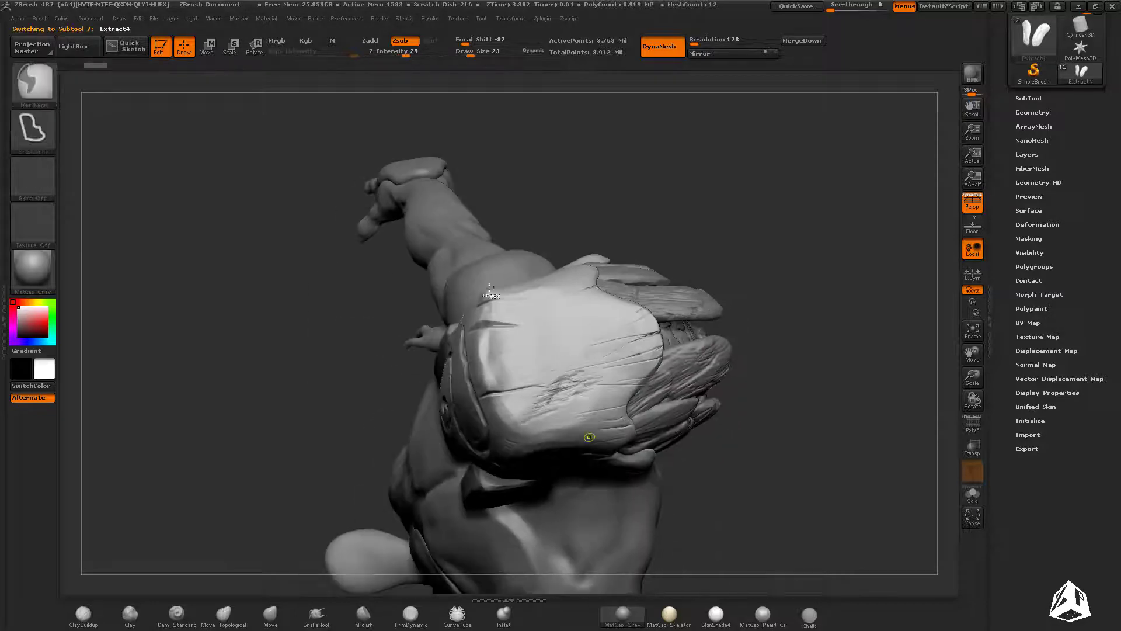
key(b)
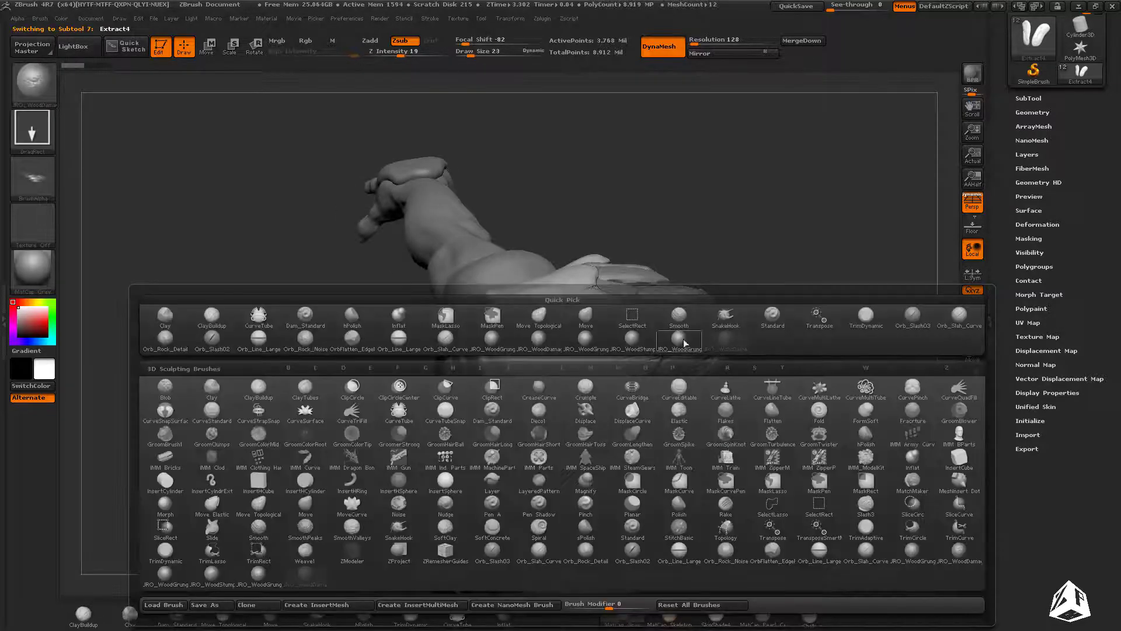
click(623, 342)
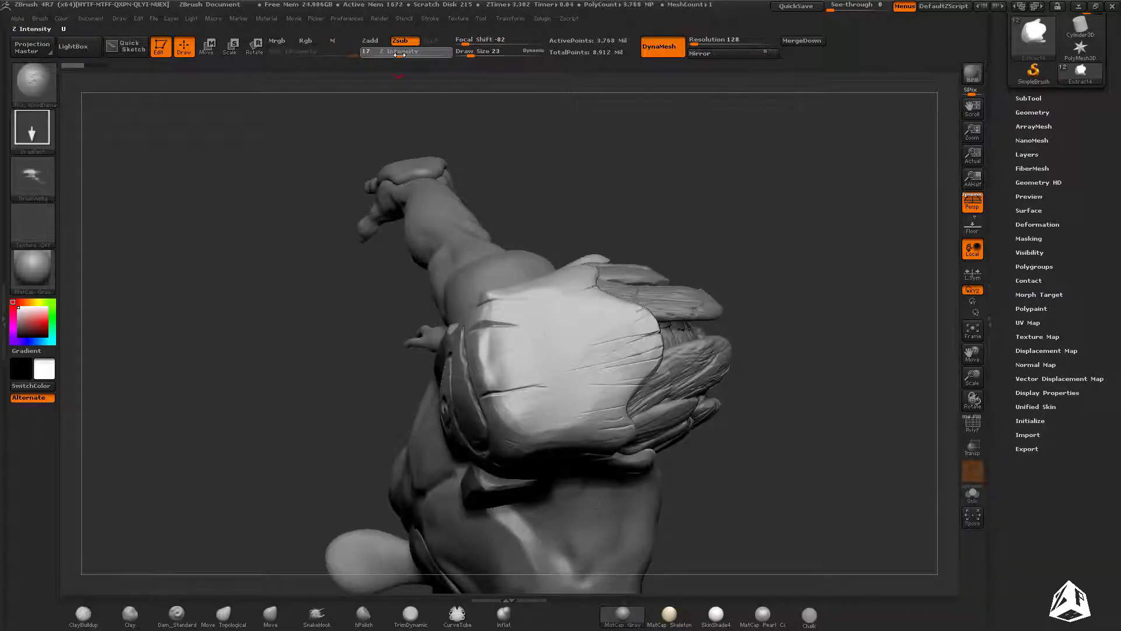
mouse_move(578, 227)
mouse_down()
mouse_move(613, 205)
mouse_move(620, 275)
mouse_up()
drag(601, 334, 594, 348)
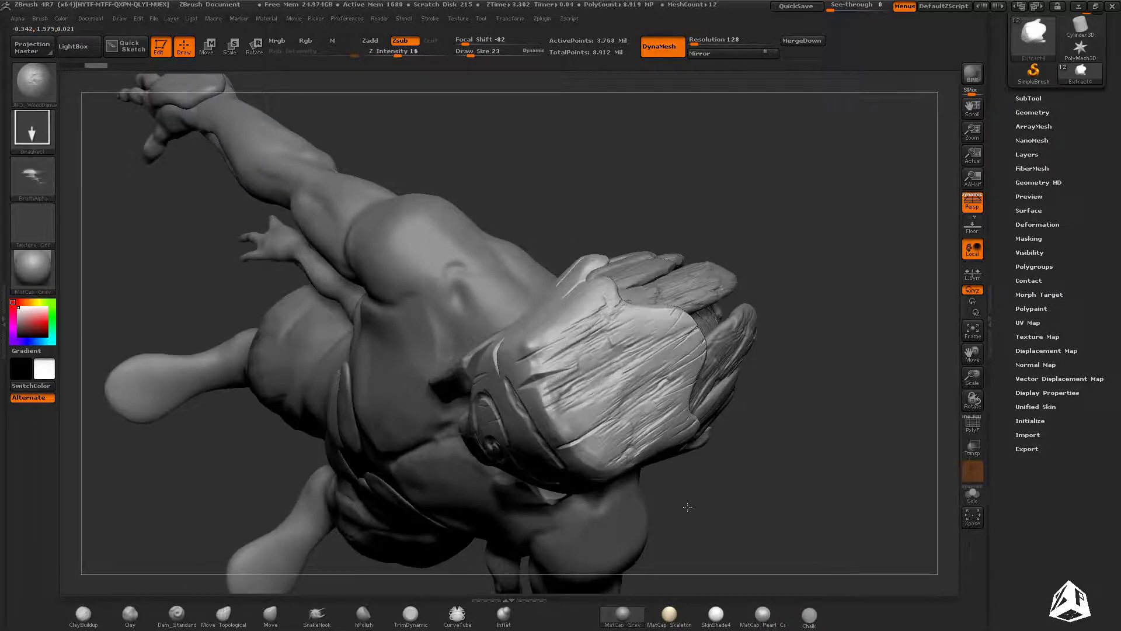
Step: Extend the wood grain over the front of the head plate's top and along its notched side
drag(687, 507, 676, 310)
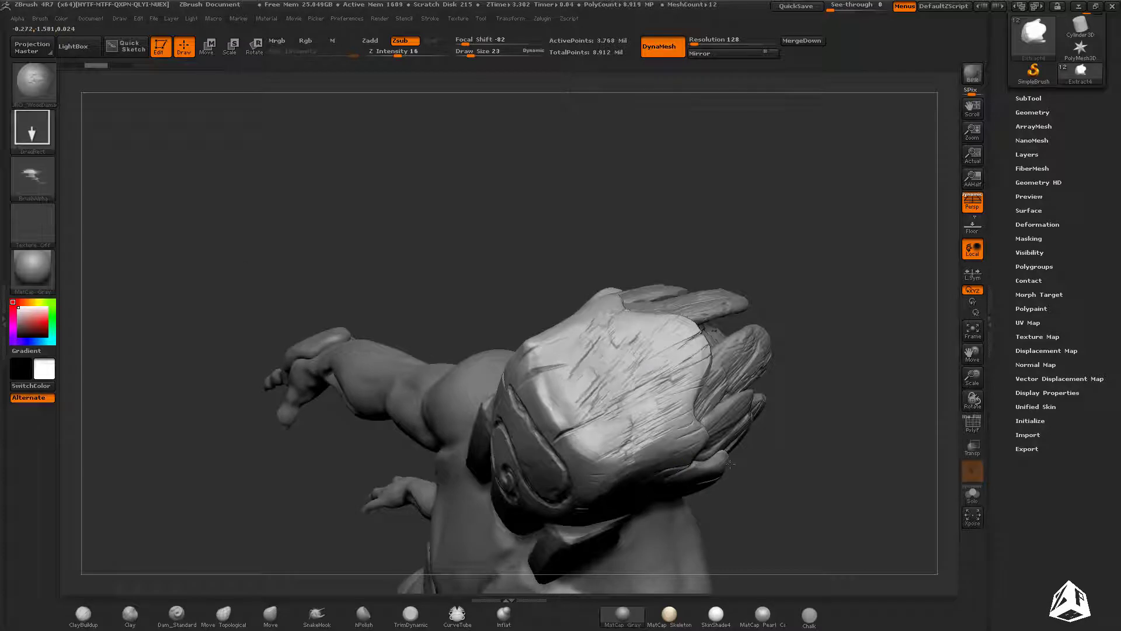
drag(608, 362, 611, 201)
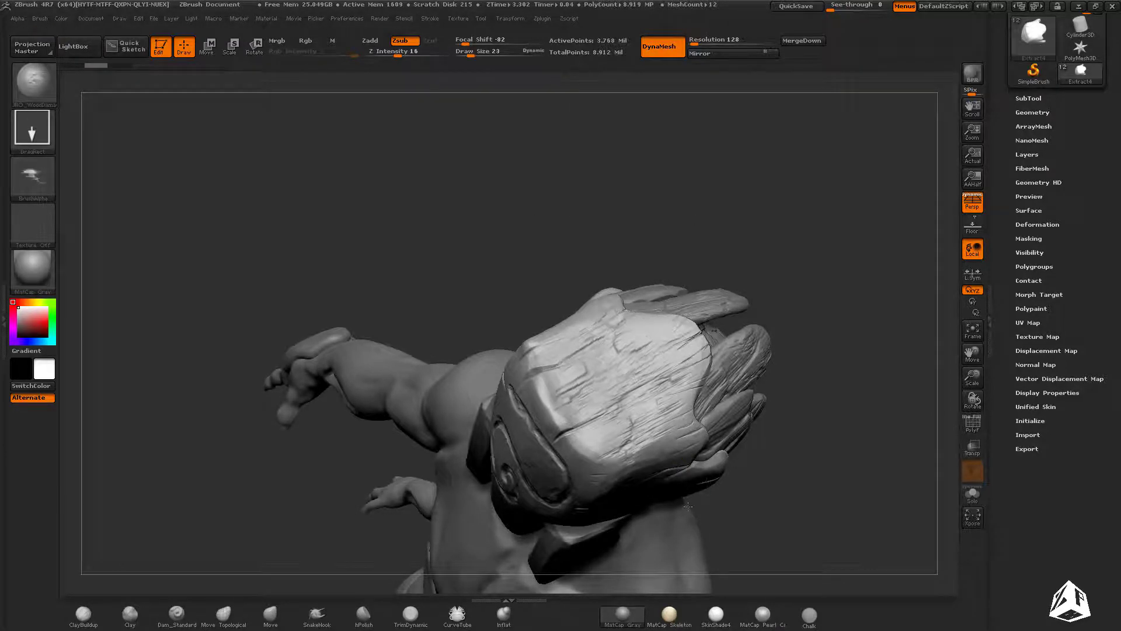
drag(688, 507, 753, 362)
drag(653, 395, 699, 401)
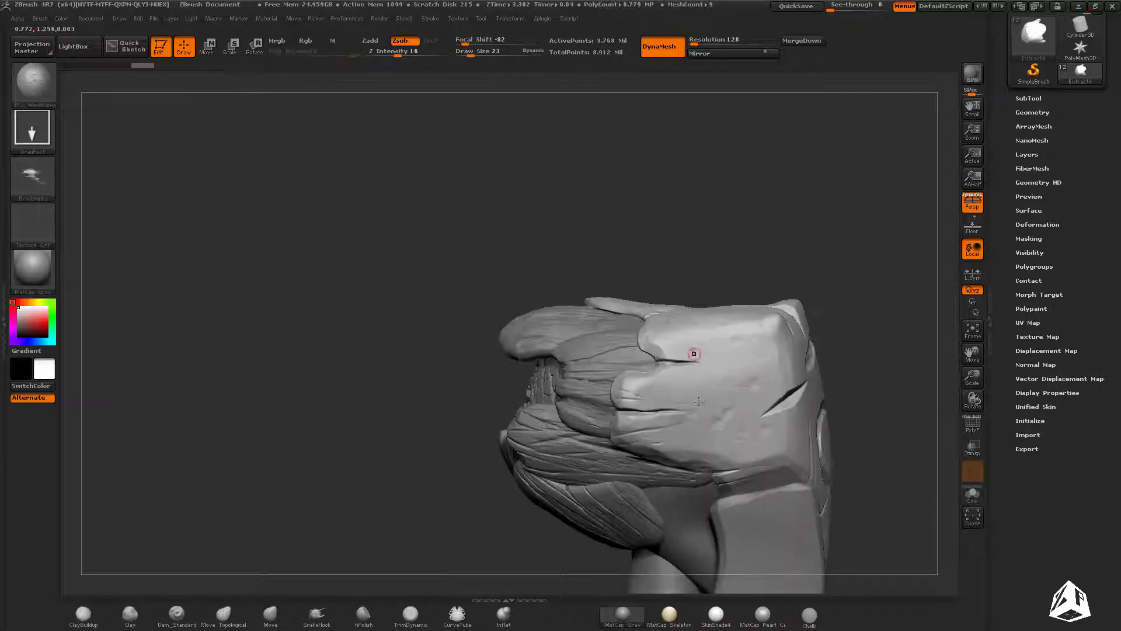
mouse_move(684, 516)
right_down()
mouse_move(681, 485)
mouse_move(684, 508)
right_up()
Step: Try stamping the JRO_WoodNail01 brush on the side of the head plate
click(81, 48)
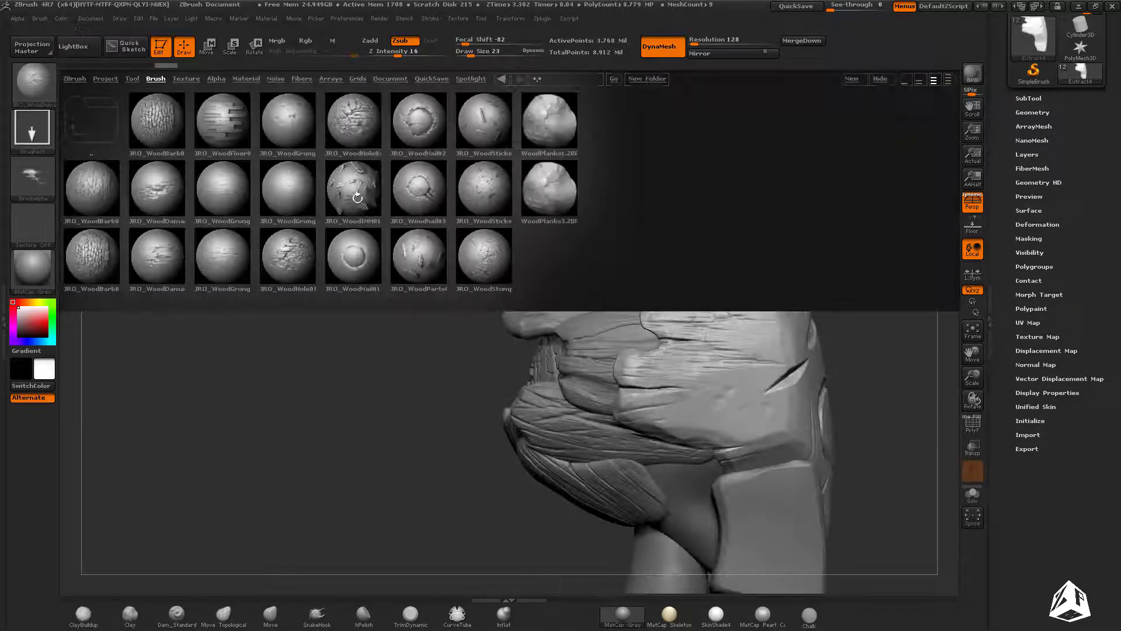
double_click(362, 257)
drag(731, 418, 745, 439)
mouse_move(409, 263)
mouse_down()
mouse_move(315, 262)
mouse_move(408, 263)
mouse_up()
key(ctrl+z)
drag(565, 378, 571, 390)
drag(709, 485, 523, 498)
Step: Try another brush from the wood library on the side of the head plate and undo the stamp
click(91, 55)
double_click(468, 195)
drag(374, 409, 485, 420)
drag(498, 357, 475, 439)
key(ctrl+z)
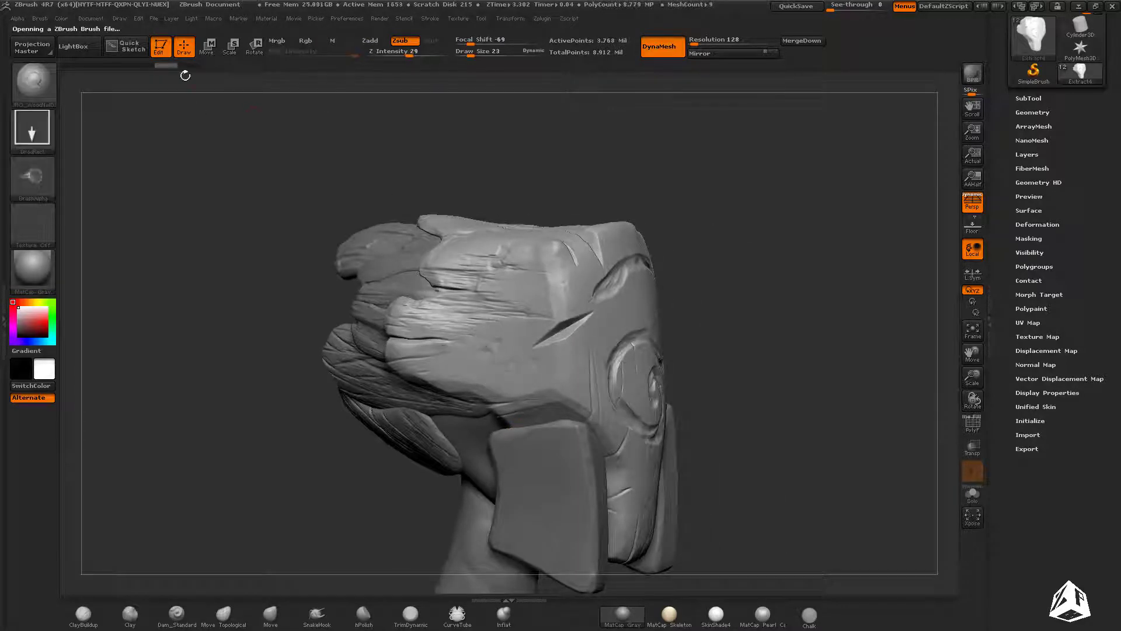
Step: Try stamping the JRO_WoodStump01 brush on the plate's side, then return to the history state with the carved grain
click(73, 46)
double_click(485, 248)
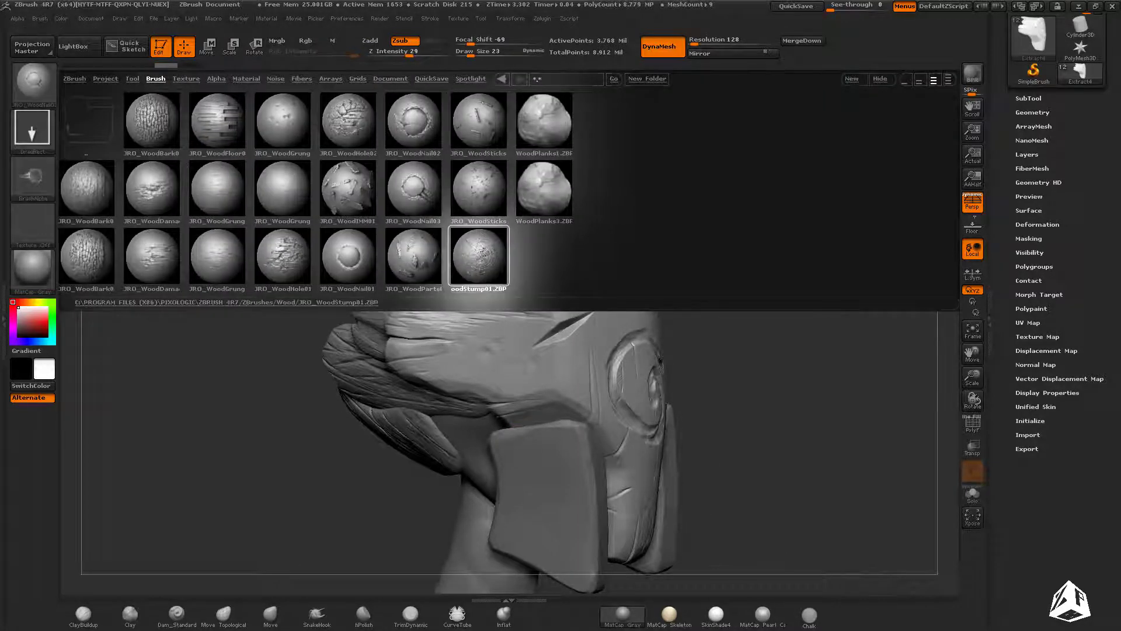
mouse_move(458, 413)
right_down()
mouse_move(373, 421)
mouse_move(502, 433)
mouse_move(502, 448)
right_up()
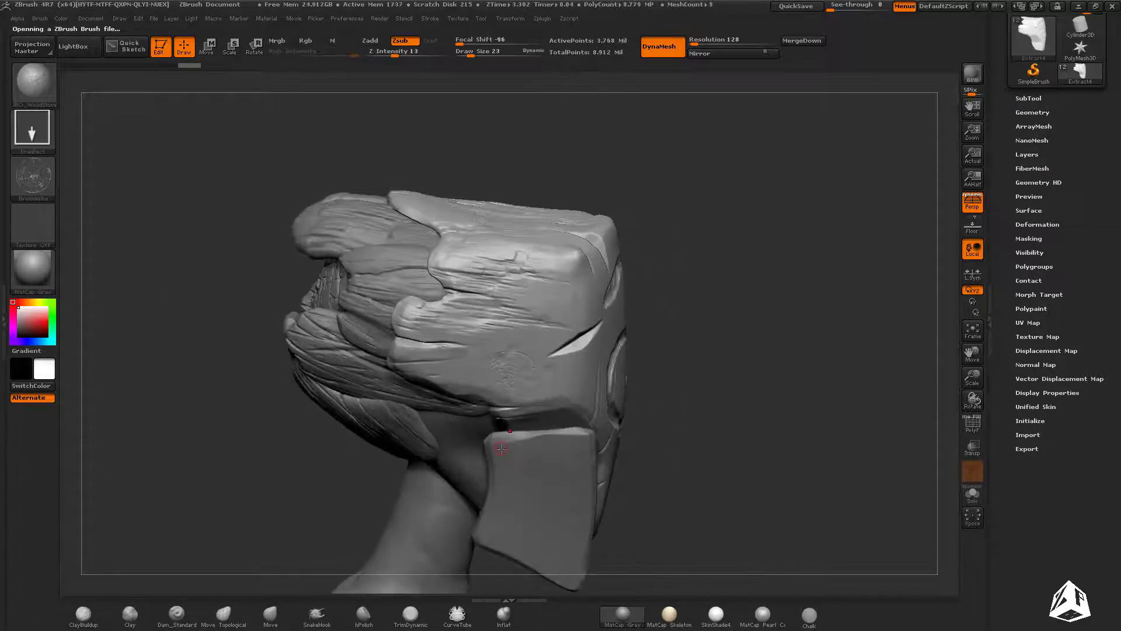
key(ctrl+z)
right_drag(591, 275, 563, 257)
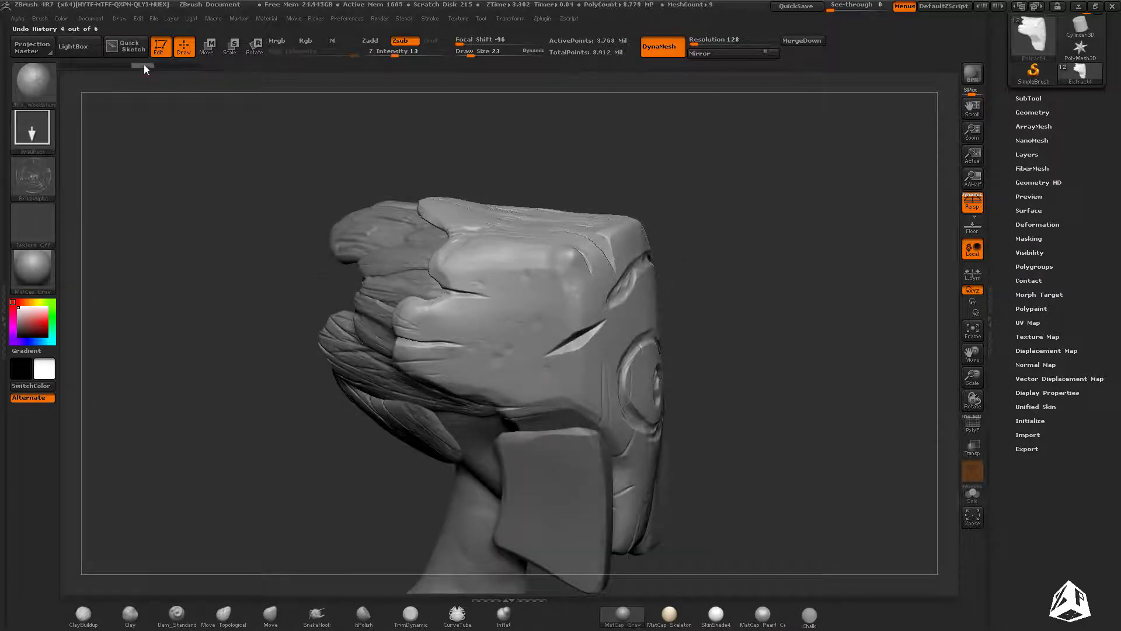
click(158, 67)
right_drag(368, 181, 418, 177)
Step: Load a JRO_WoodGrunge brush and stamp fine pits over the isolated head plate at Z Intensity 13
key(comma)
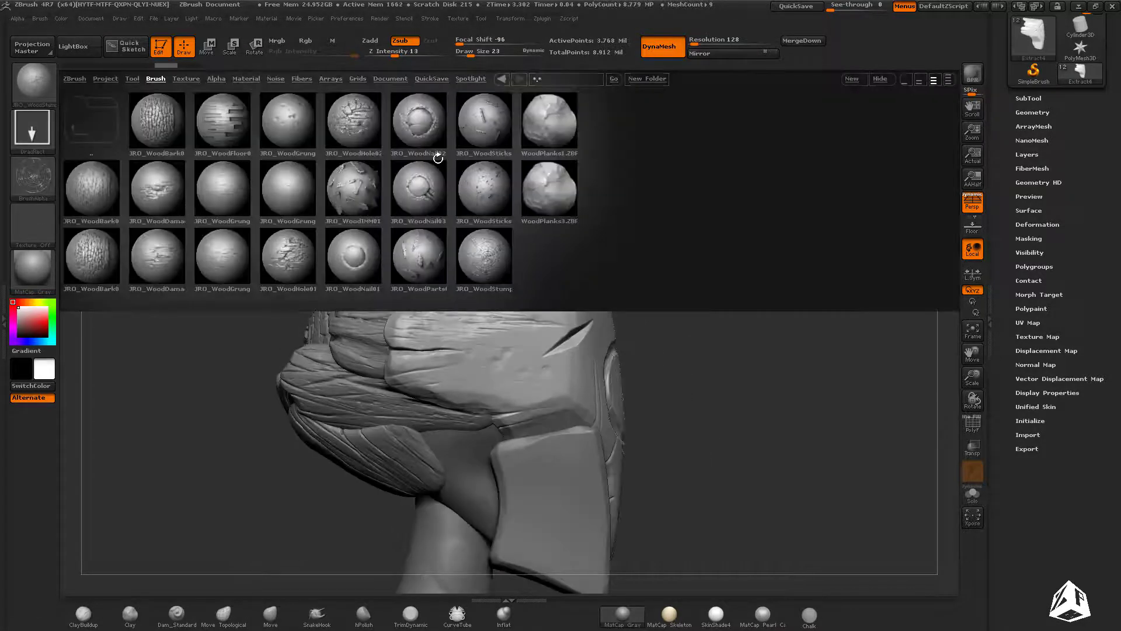
double_click(294, 179)
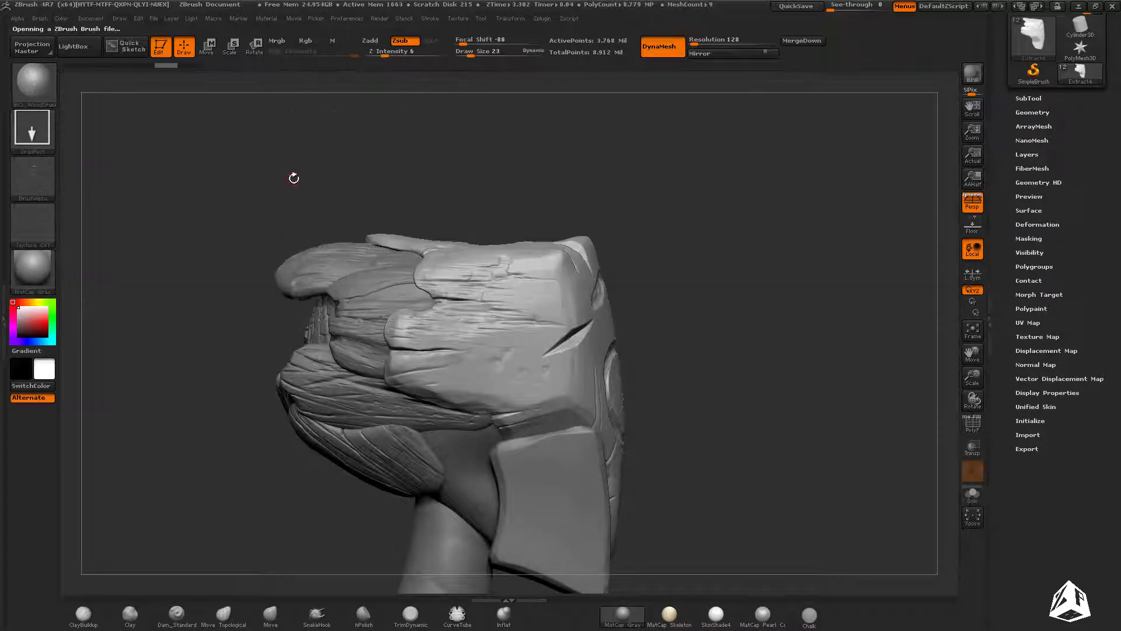
right_drag(512, 507, 344, 449)
drag(685, 254, 689, 297)
mouse_move(525, 345)
right_down()
mouse_move(719, 366)
mouse_move(768, 348)
mouse_move(617, 377)
right_up()
right_drag(702, 453, 685, 417)
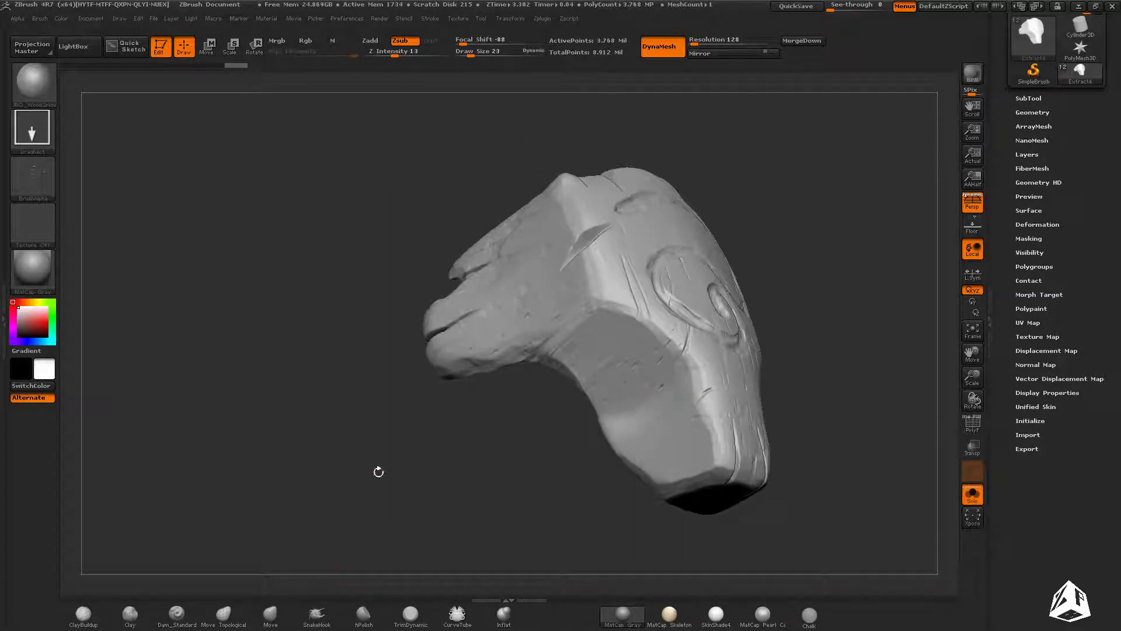
right_drag(616, 445, 733, 443)
mouse_move(797, 417)
right_down()
mouse_move(601, 457)
mouse_move(642, 456)
mouse_move(605, 405)
mouse_move(607, 418)
right_up()
Step: Cut long slashes across the cheek and lower side of the head plate with the slash brush at draw size 88
key(1)
key(s)
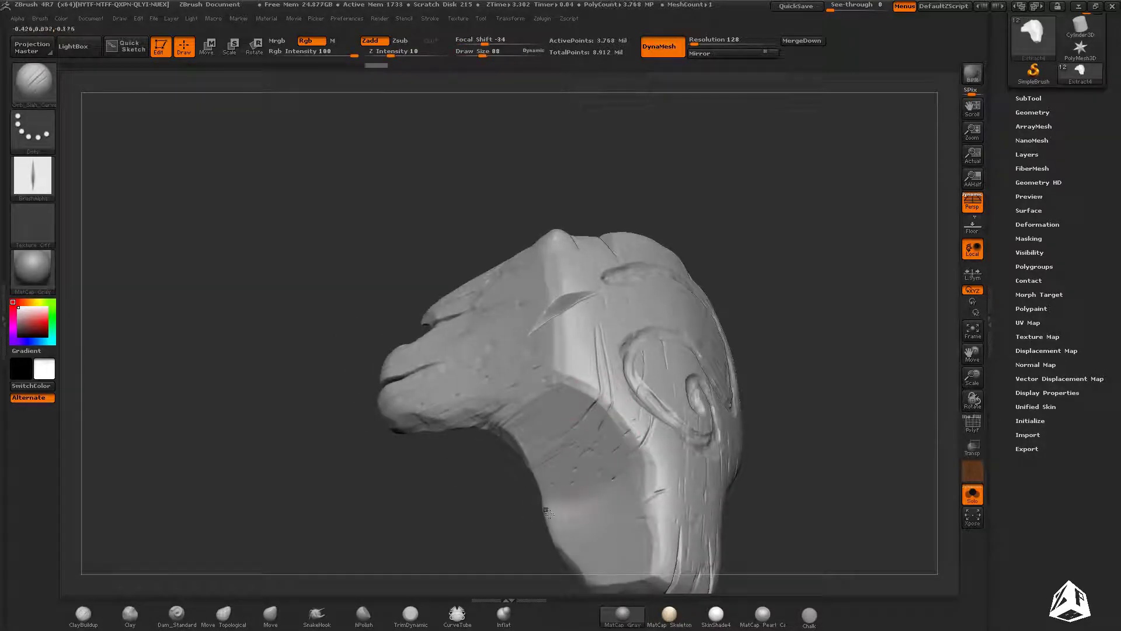
alt+right_drag(549, 513, 643, 360)
drag(666, 389, 558, 435)
alt+right_drag(665, 389, 628, 275)
drag(654, 351, 558, 377)
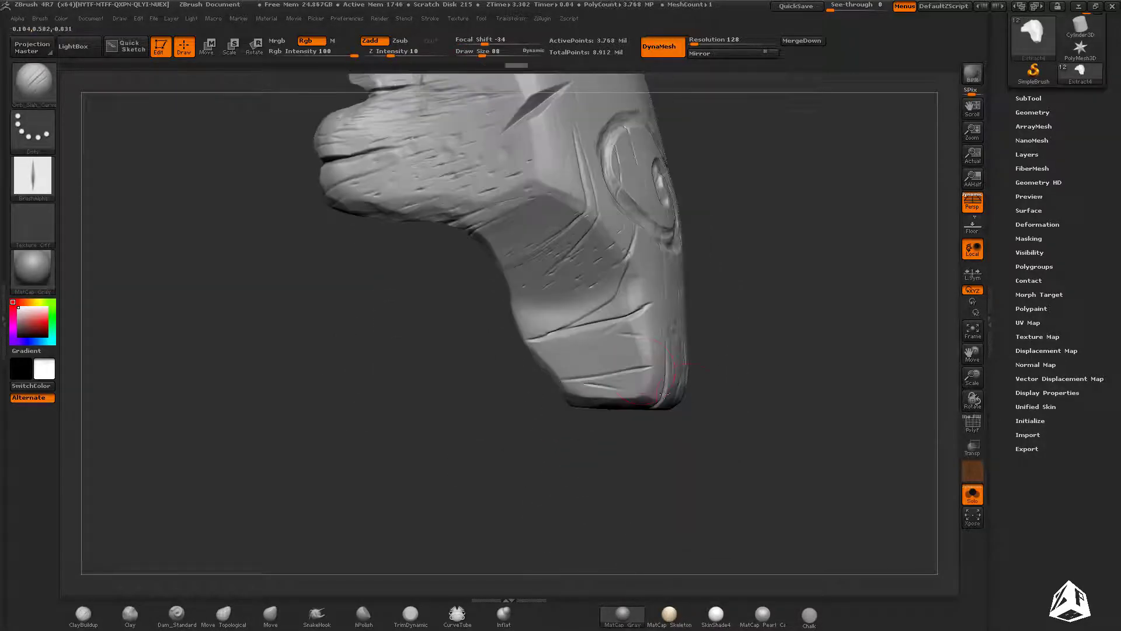
Step: Add slashes to the hollow cheek areas on both sides of the head plate
right_drag(841, 351, 675, 342)
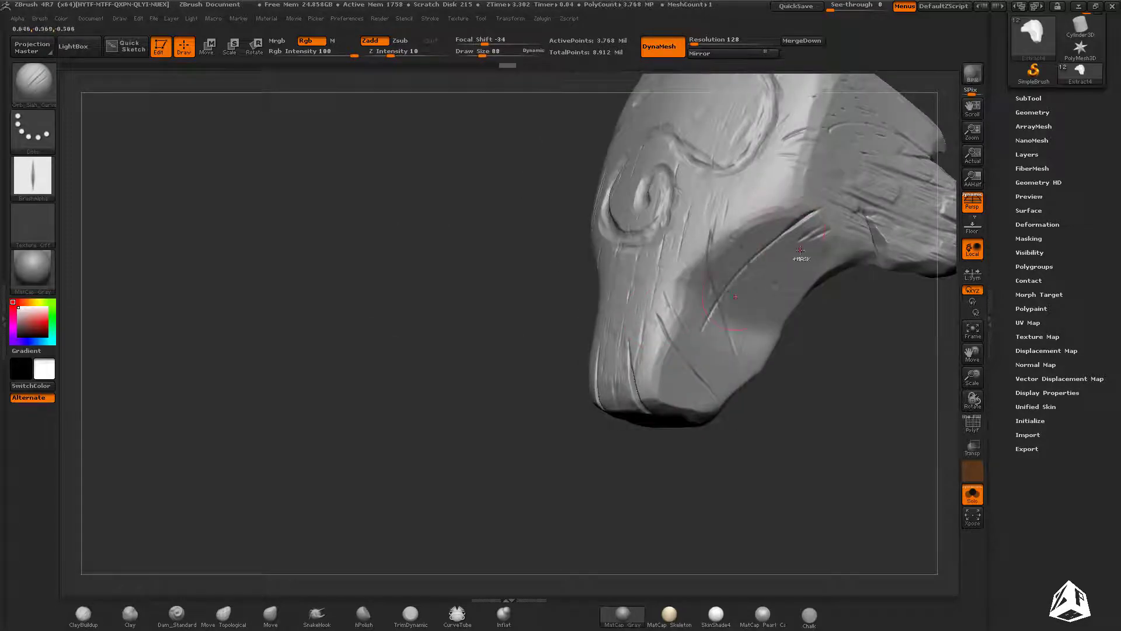
right_drag(797, 266, 805, 357)
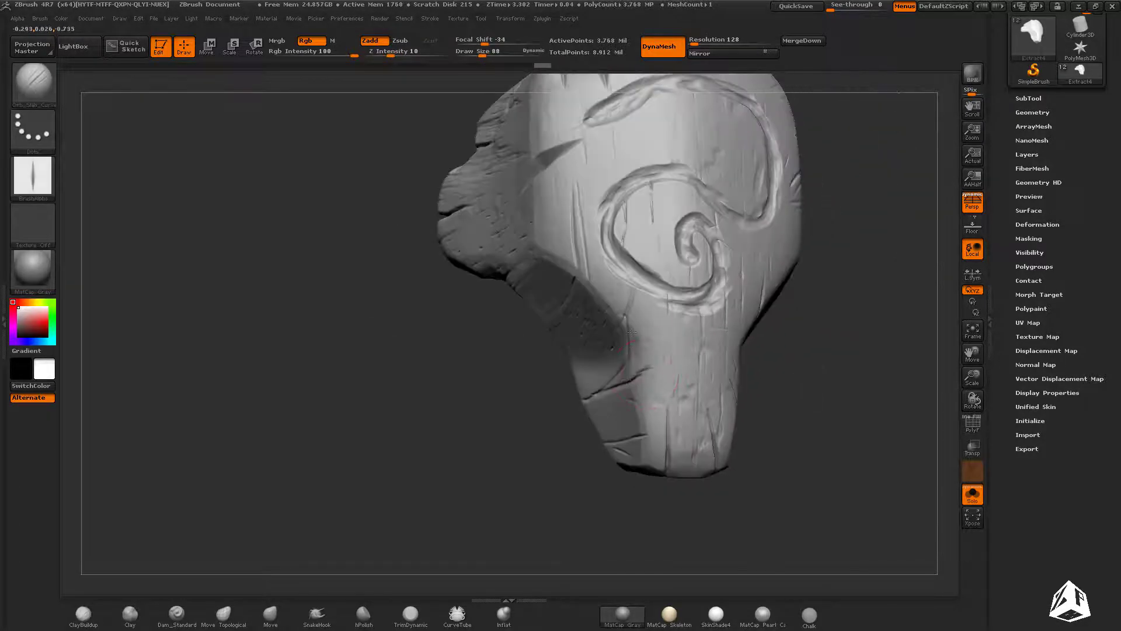
mouse_move(641, 387)
right_down()
mouse_move(549, 434)
mouse_move(802, 386)
mouse_move(787, 391)
mouse_move(715, 337)
right_up()
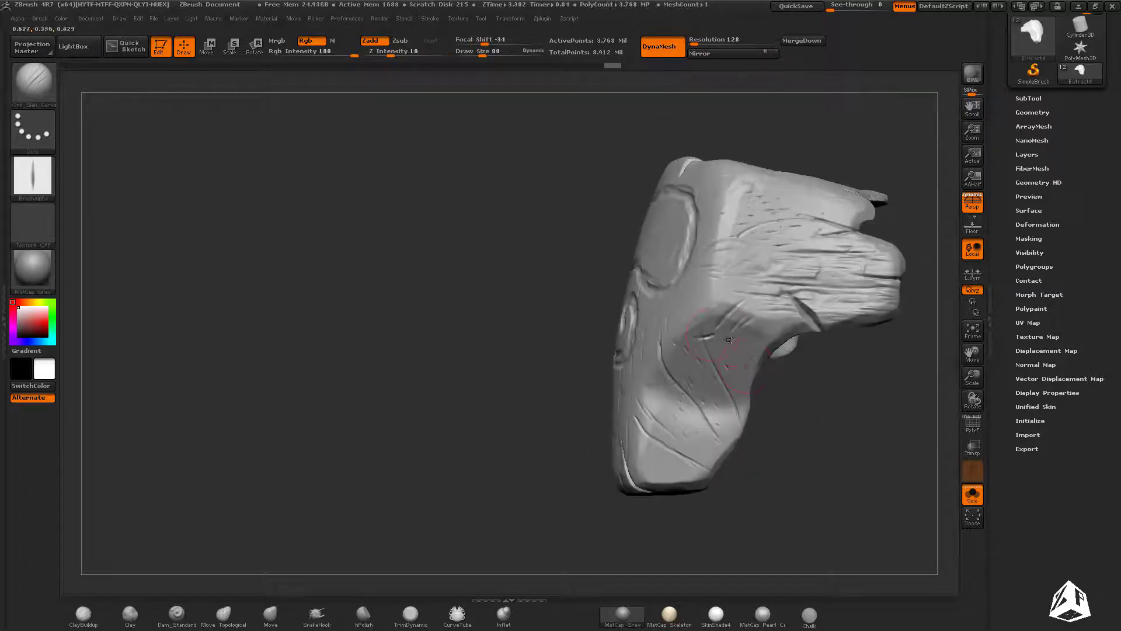
Step: Reduce the draw size to 27 and add finer slashes in the plate's cheek hollow
key(s)
drag(716, 337, 704, 338)
right_drag(705, 337, 714, 317)
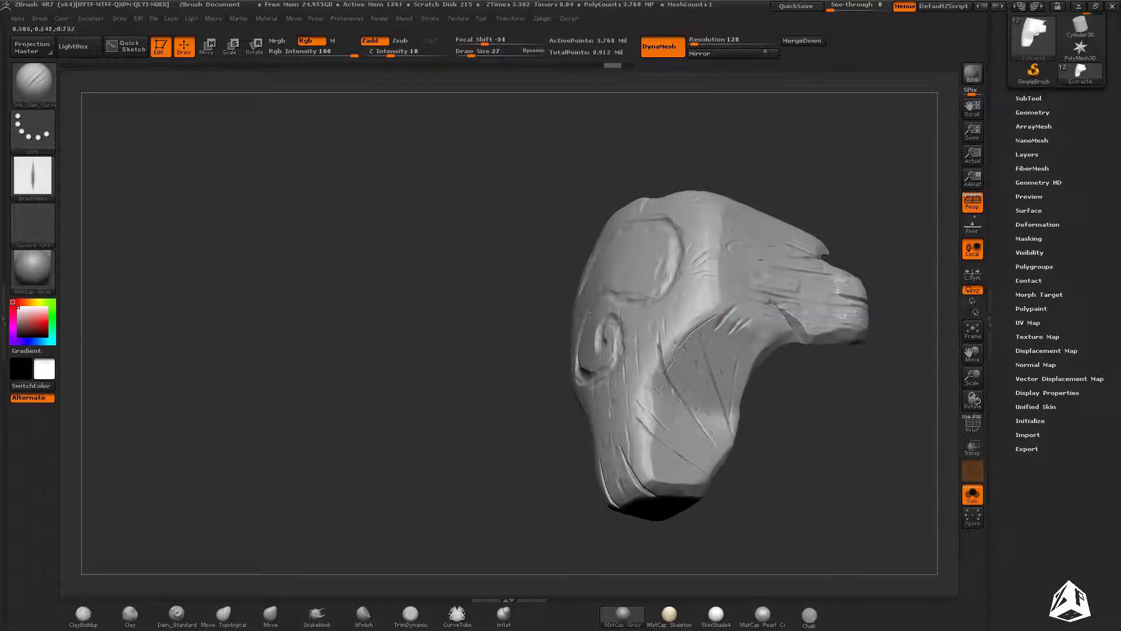
Step: Show the whole head again and undo the last two strokes
mouse_move(653, 447)
right_down()
mouse_move(766, 273)
mouse_move(830, 366)
right_up()
click(972, 494)
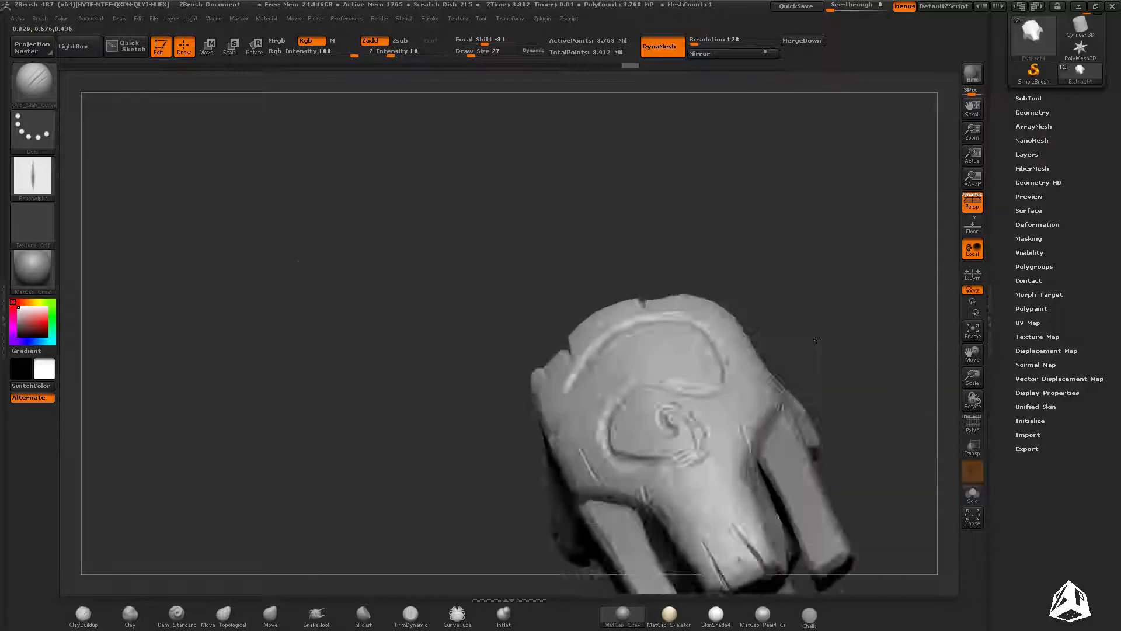
mouse_move(769, 412)
right_down()
mouse_move(875, 407)
mouse_move(848, 349)
mouse_move(928, 353)
mouse_move(829, 357)
mouse_move(803, 324)
right_up()
key(ctrl+z)
key(ctrl+z)
Step: Check the head plate alone and within the head, then select the pair of smooth side flaps
mouse_move(802, 325)
right_down()
mouse_move(876, 344)
mouse_move(829, 356)
mouse_move(813, 376)
mouse_move(833, 371)
right_up()
click(971, 494)
click(972, 494)
alt+click(772, 432)
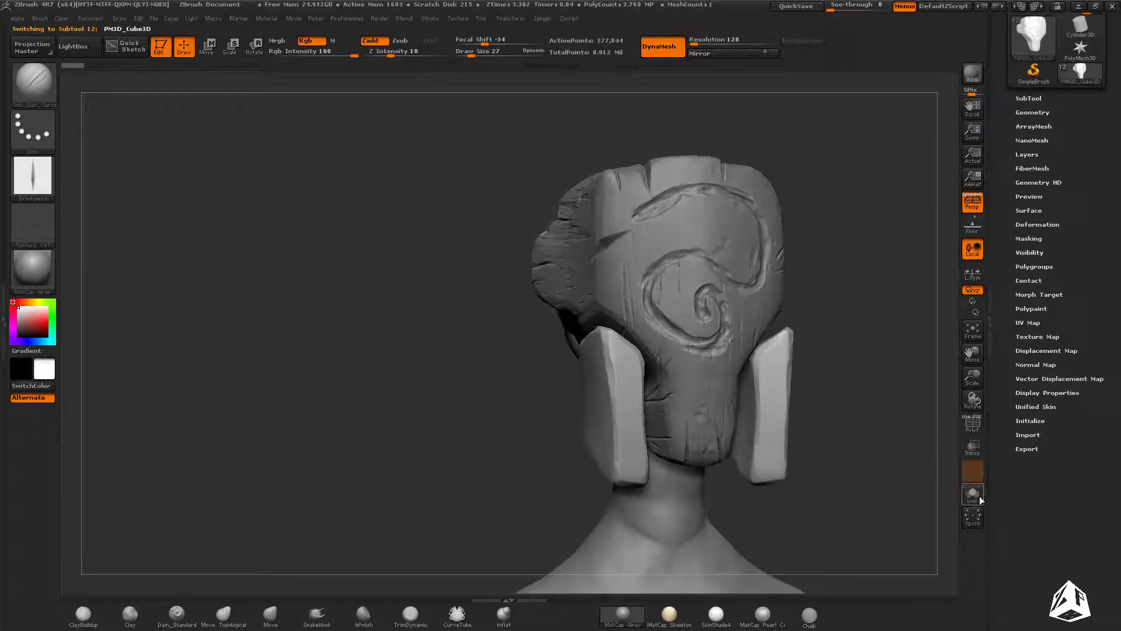
Step: Isolate the side flaps, reshape their slanted upper edge with the Move brush at draw size 179, and show the whole head again
click(971, 494)
click(270, 613)
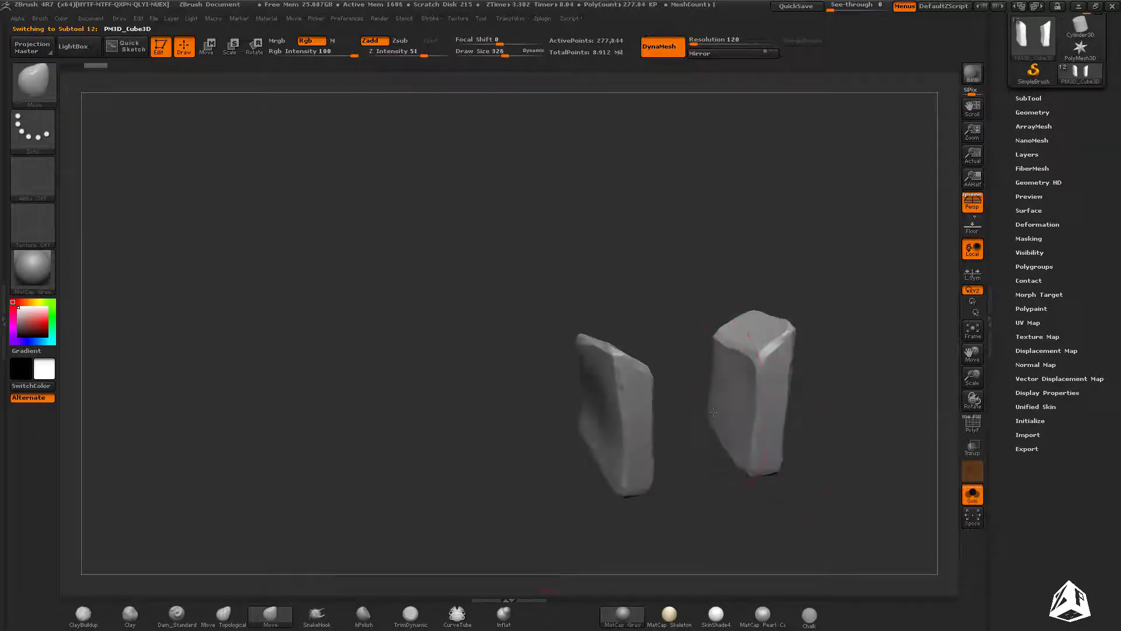
mouse_move(744, 425)
right_down()
mouse_move(853, 392)
mouse_move(719, 385)
mouse_move(688, 466)
right_up()
right_click(689, 465)
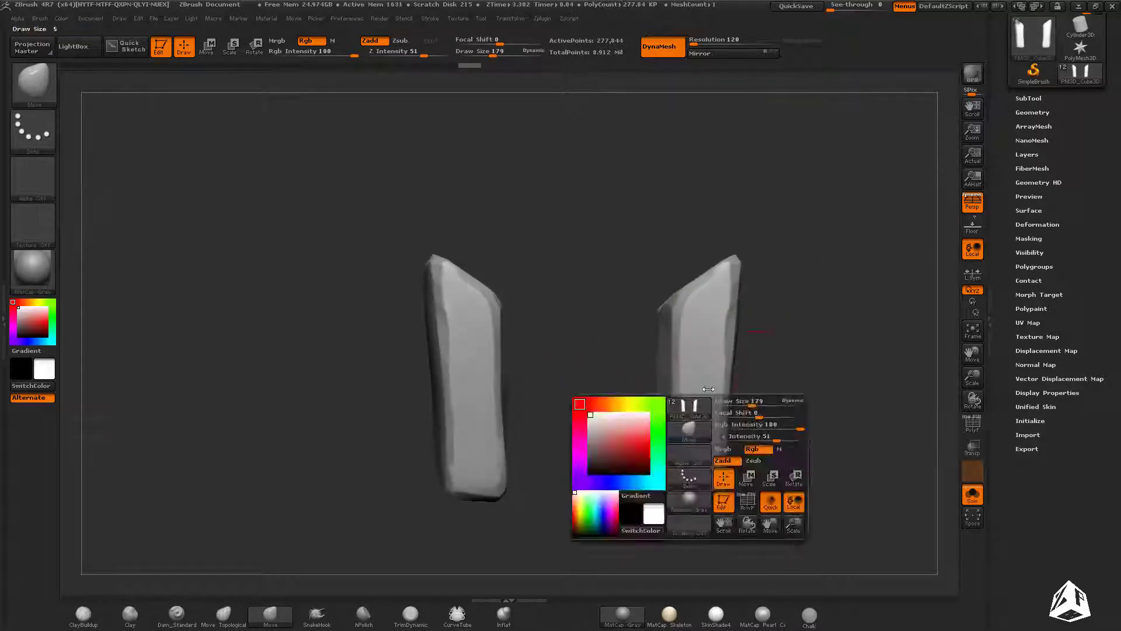
drag(665, 345, 681, 321)
right_drag(608, 444, 650, 455)
key(shift)
click(972, 494)
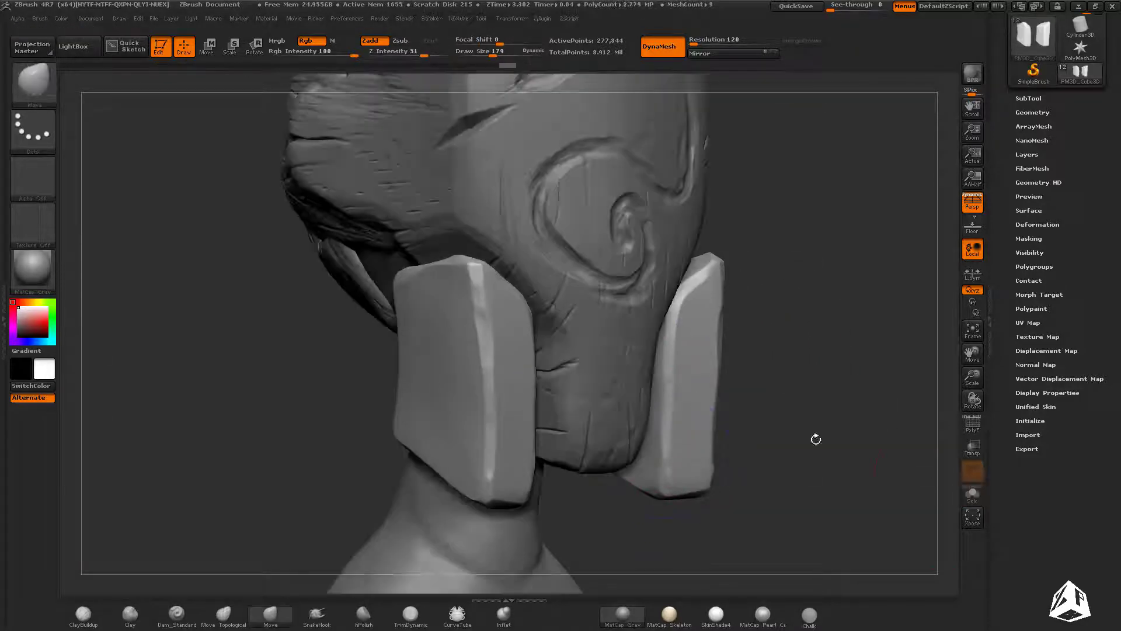
mouse_move(815, 440)
right_down()
mouse_move(763, 393)
mouse_move(711, 297)
mouse_move(718, 289)
mouse_move(776, 297)
mouse_move(503, 440)
right_up()
Step: Stamp wood damage on the lower ends of both side flaps with the JRO_WoodDamage brush
key(b)
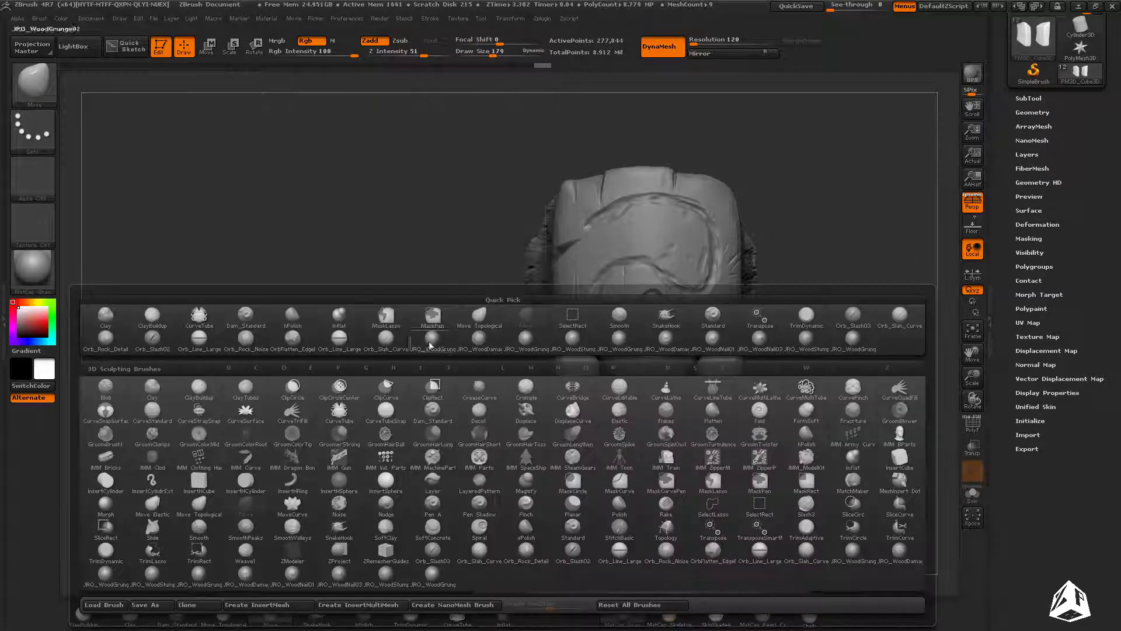
click(482, 339)
mouse_move(694, 409)
right_down()
mouse_move(614, 438)
mouse_move(666, 465)
right_up()
drag(769, 441, 534, 520)
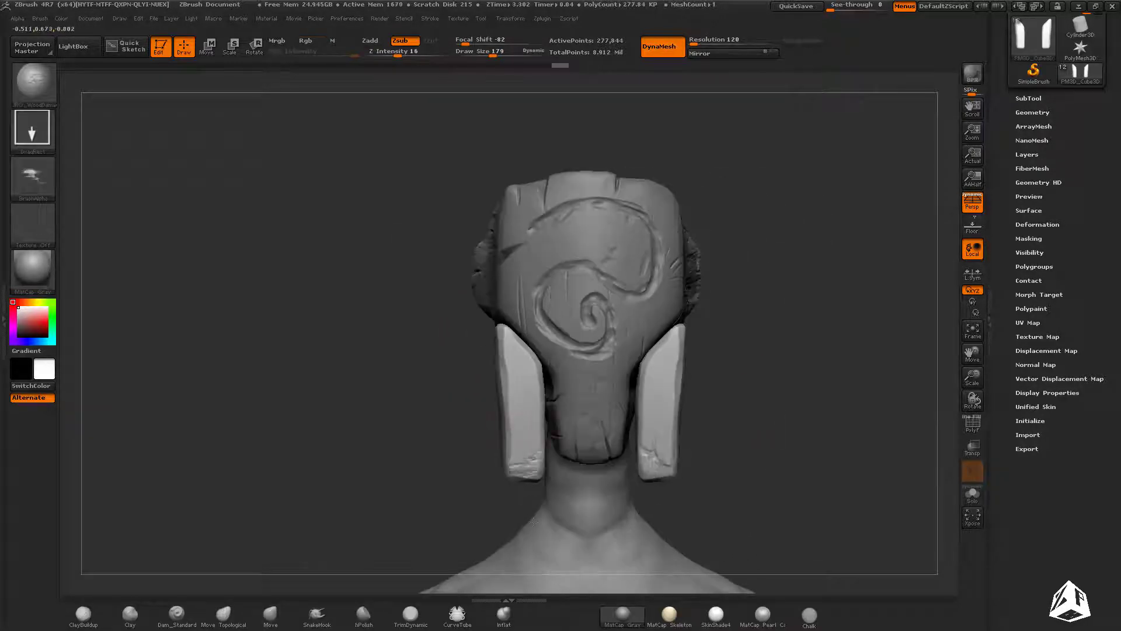
right_drag(664, 464, 641, 493)
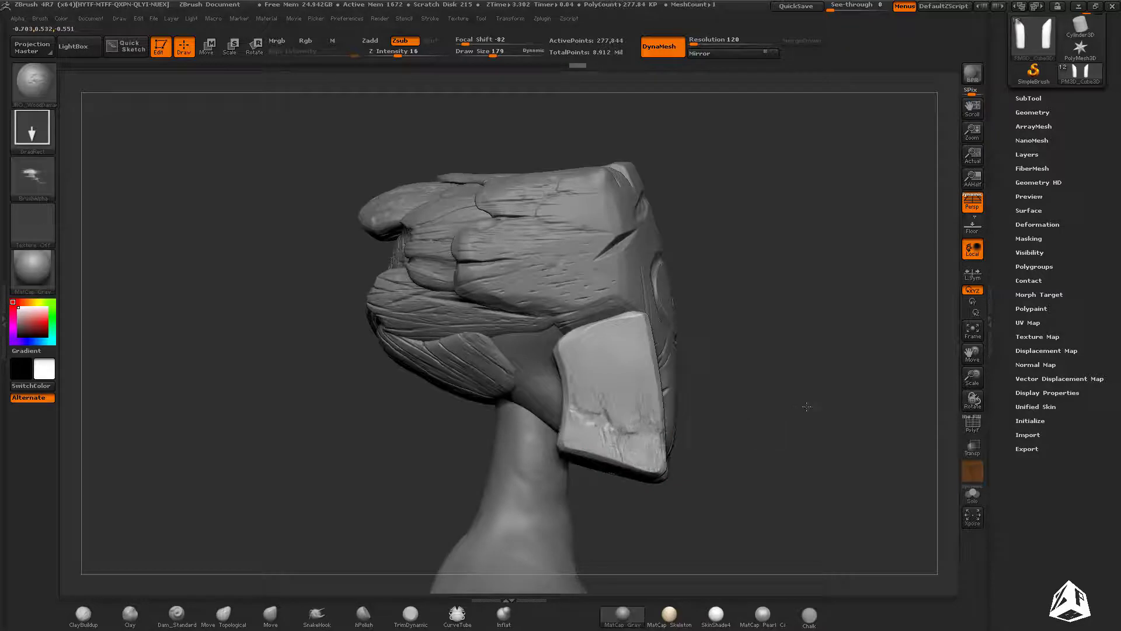
drag(807, 407, 561, 426)
drag(776, 452, 788, 461)
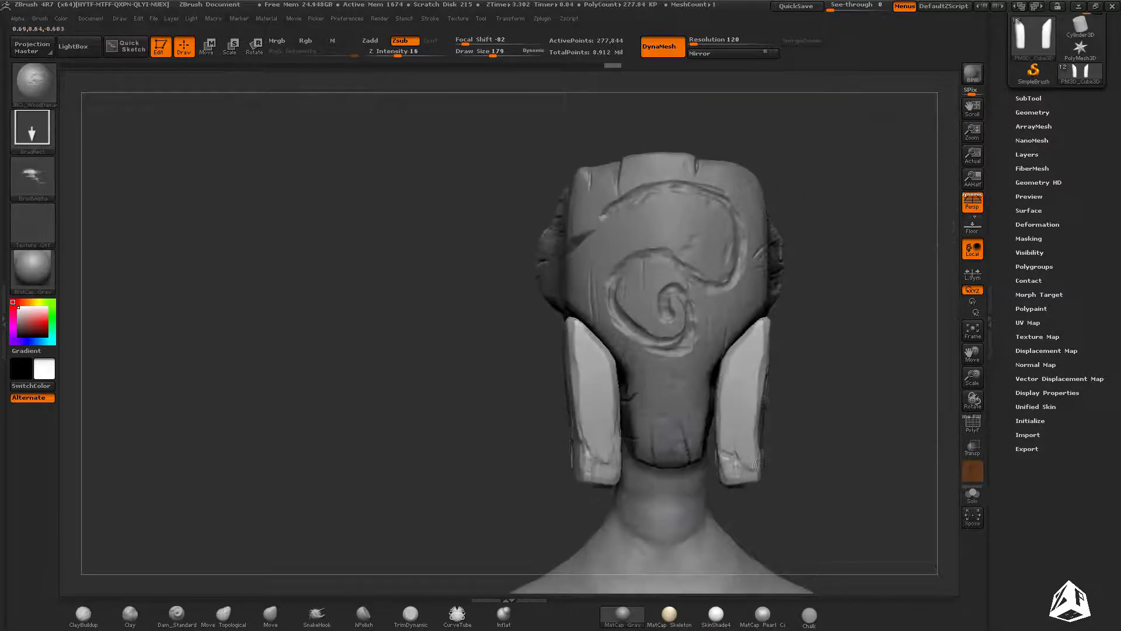
Step: Undo the wood-damage stamps and isolate the side flaps
key(ctrl)
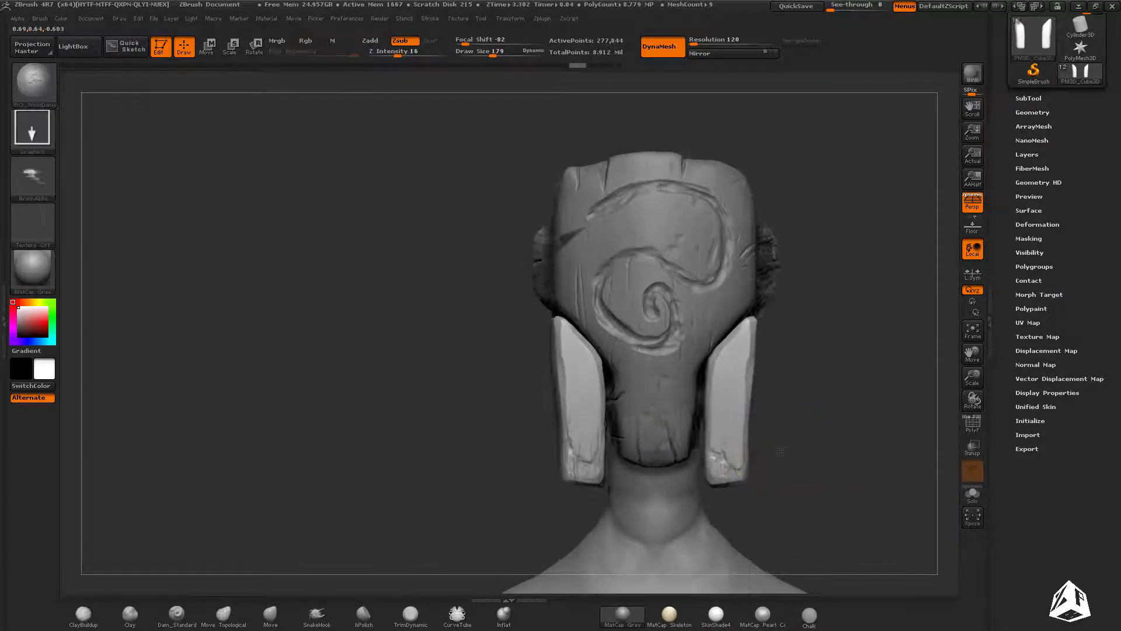
mouse_move(759, 275)
ctrl+mouse_down()
mouse_move(843, 456)
mouse_move(762, 445)
ctrl+mouse_up()
drag(730, 514, 763, 403)
click(971, 495)
ctrl+click(841, 394)
drag(847, 397, 831, 401)
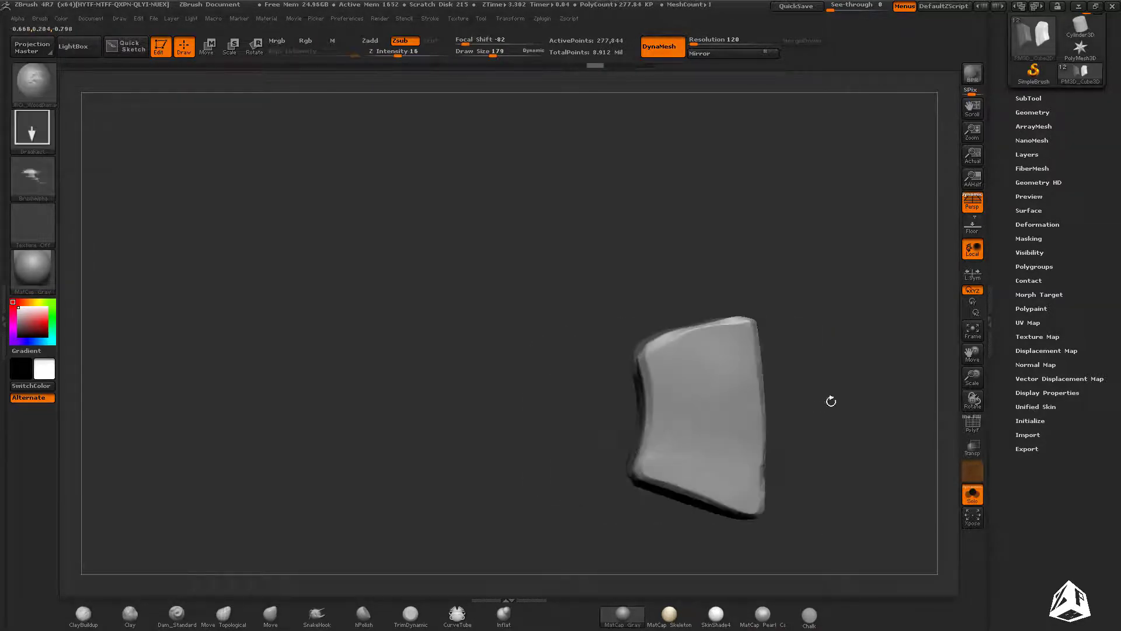
Step: Turn on backface masking for the brush and stamp wood damage on the lower outer face of the flaps
click(6, 326)
click(41, 36)
click(55, 500)
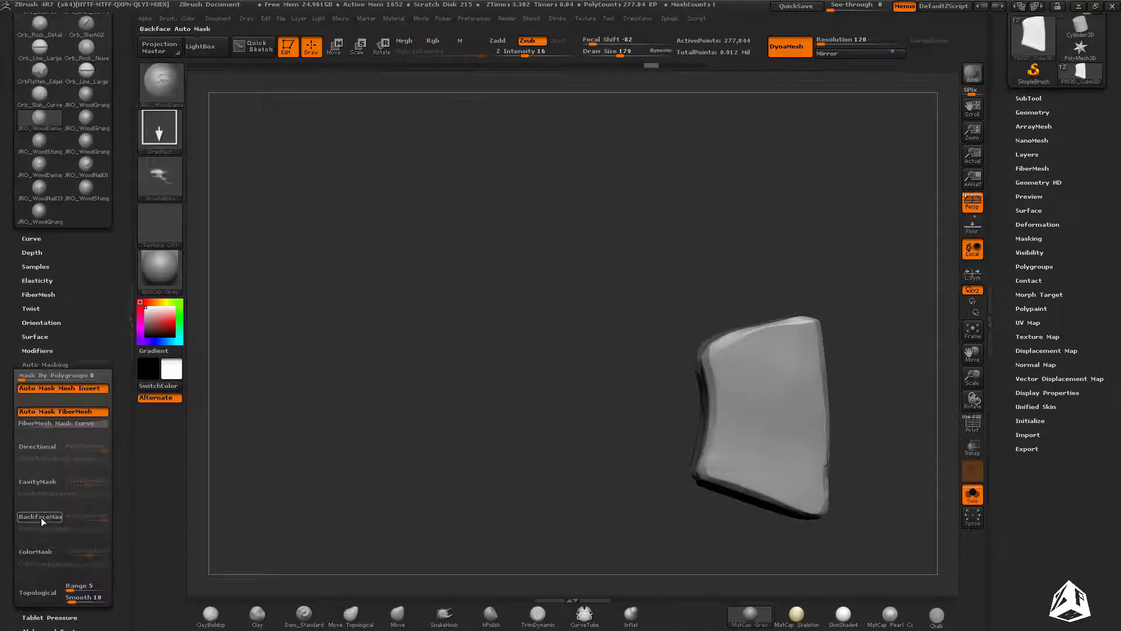
click(43, 518)
mouse_move(770, 459)
right_down()
mouse_move(744, 455)
mouse_move(769, 459)
right_up()
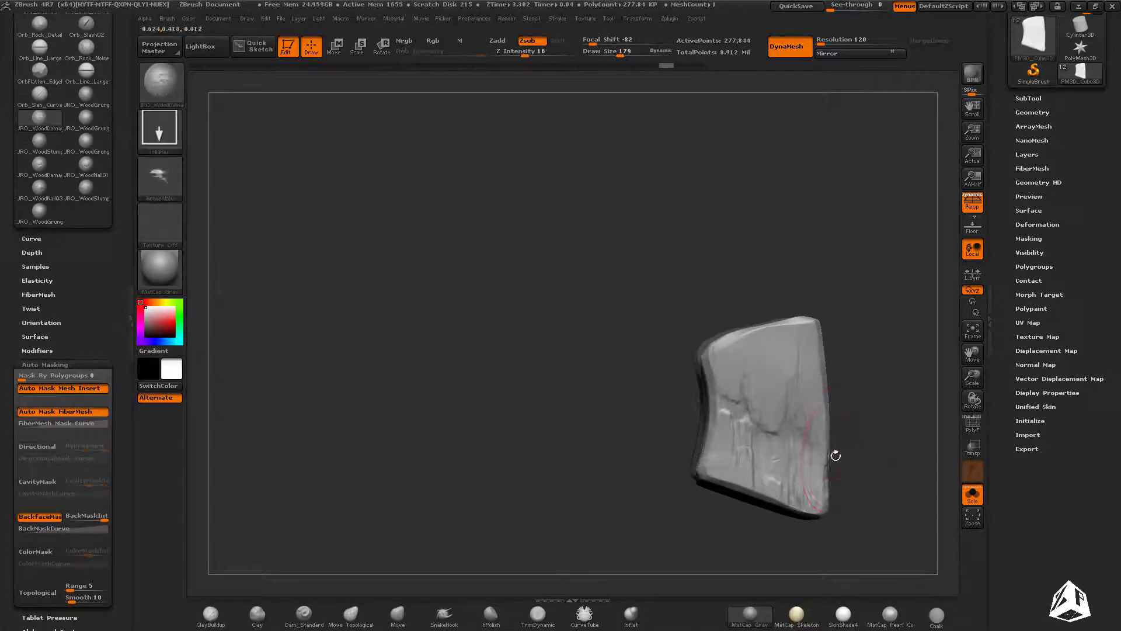
drag(835, 454, 887, 481)
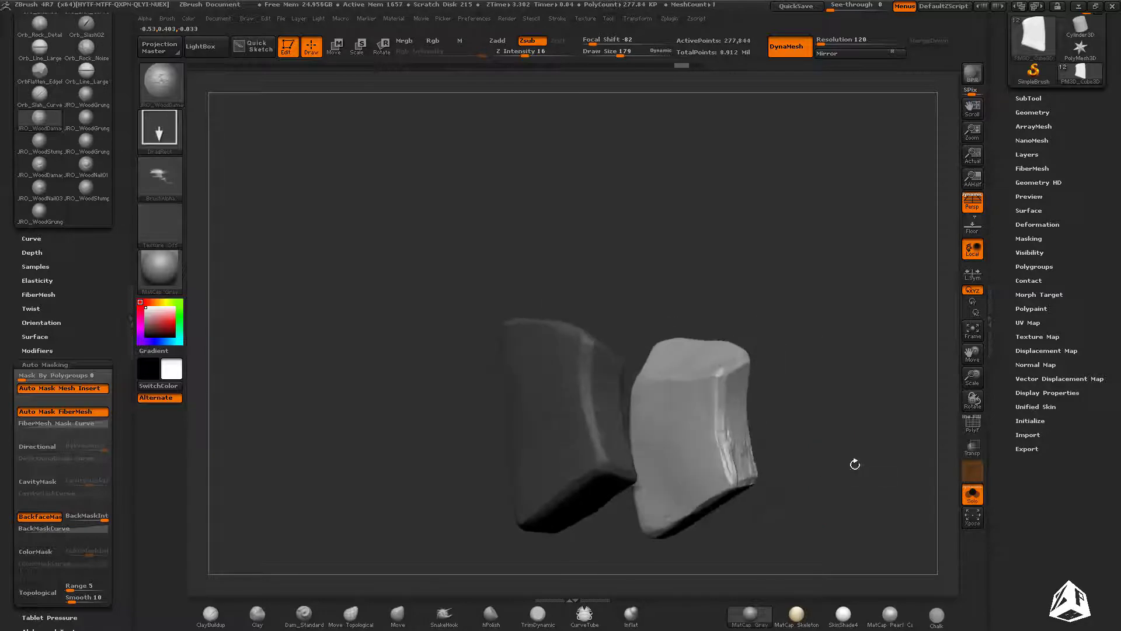
Step: Stamp wood damage on the opposite broad face of the flaps, along the lower edge
mouse_move(783, 423)
mouse_down()
mouse_move(738, 488)
mouse_move(779, 458)
mouse_move(729, 467)
mouse_up()
drag(575, 438, 701, 535)
mouse_move(789, 438)
mouse_down()
mouse_move(763, 430)
mouse_move(797, 438)
mouse_up()
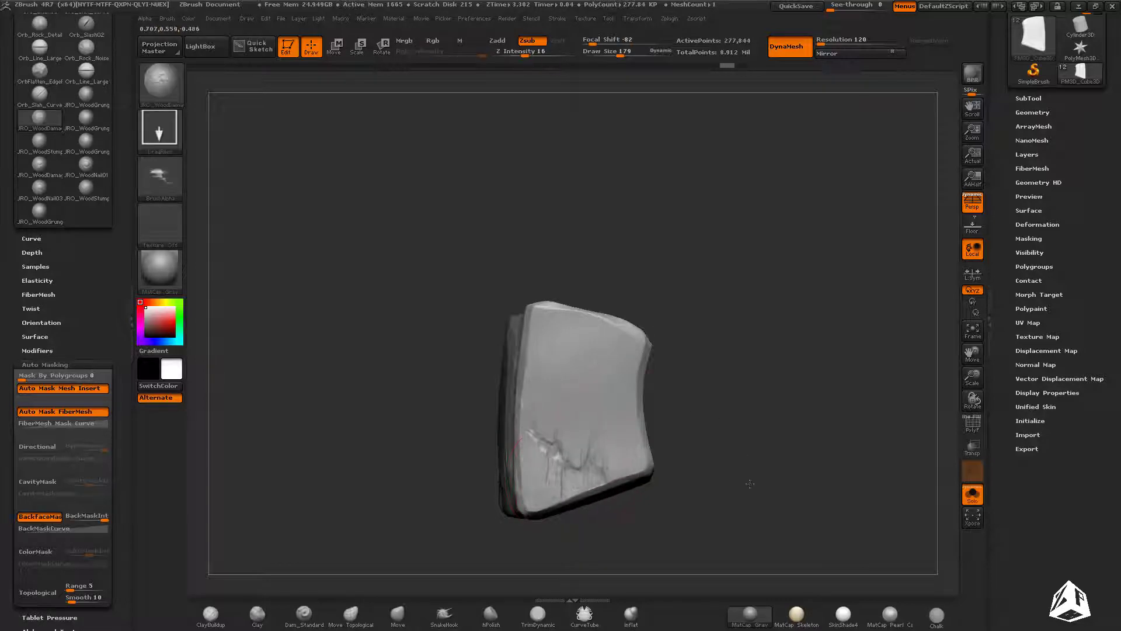
mouse_move(866, 437)
mouse_down()
mouse_move(655, 471)
mouse_move(677, 412)
mouse_move(668, 440)
mouse_move(636, 444)
mouse_up()
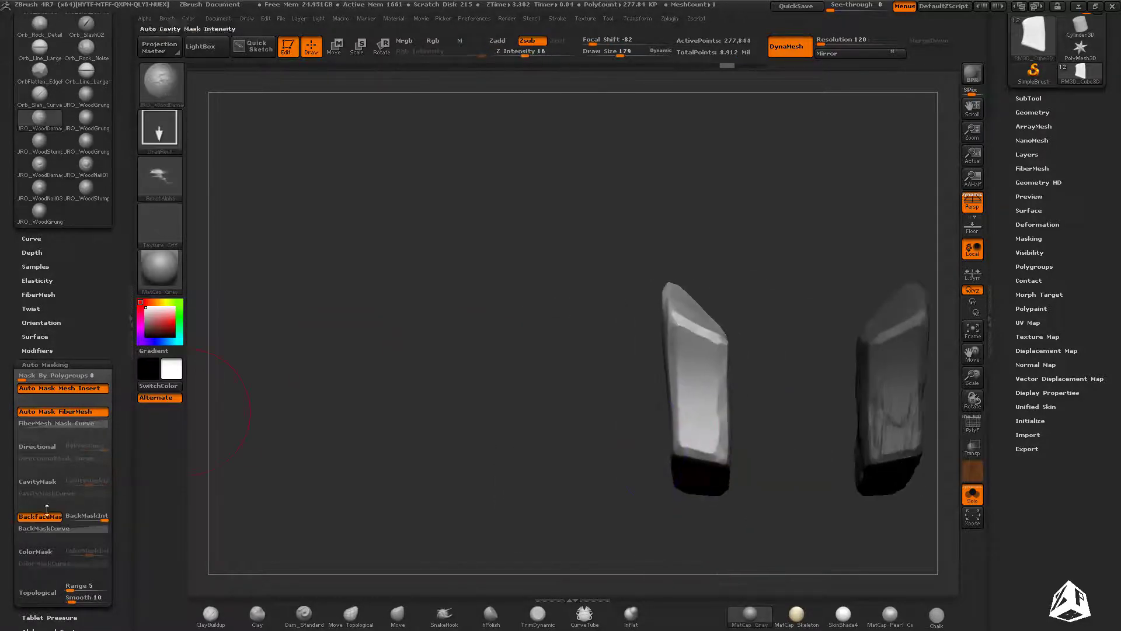
Step: Turn off backface masking, stamp wood damage around the flaps' narrow sides and lower ends, and show the whole head
click(44, 515)
mouse_move(737, 506)
ctrl+mouse_down()
mouse_move(715, 222)
mouse_move(703, 514)
ctrl+mouse_up()
drag(788, 456, 710, 455)
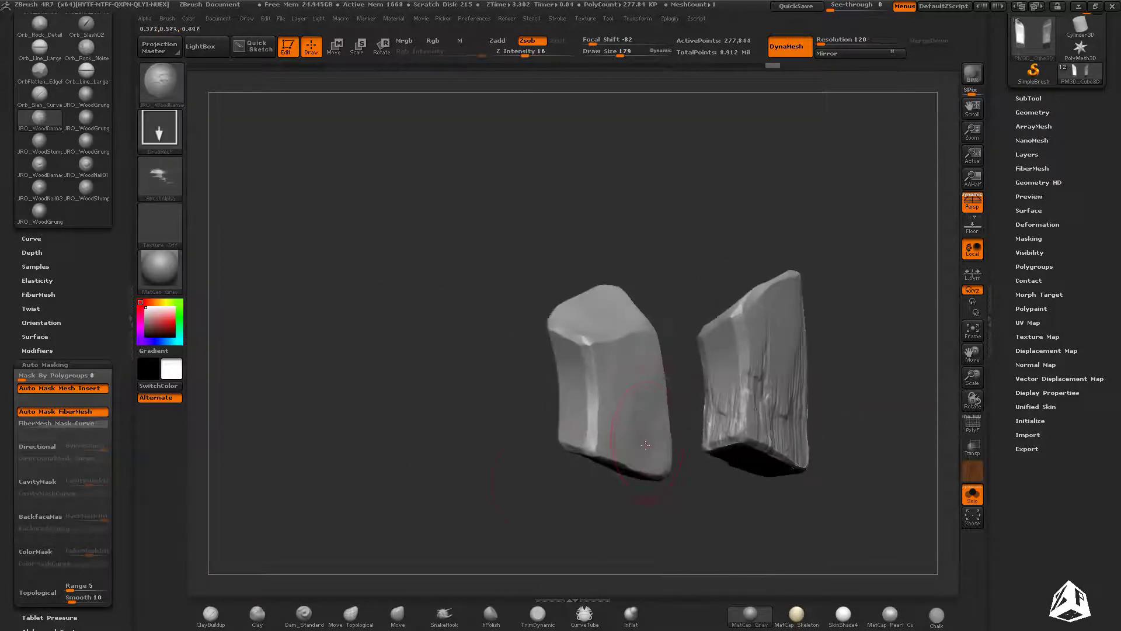
ctrl+drag(453, 444, 550, 288)
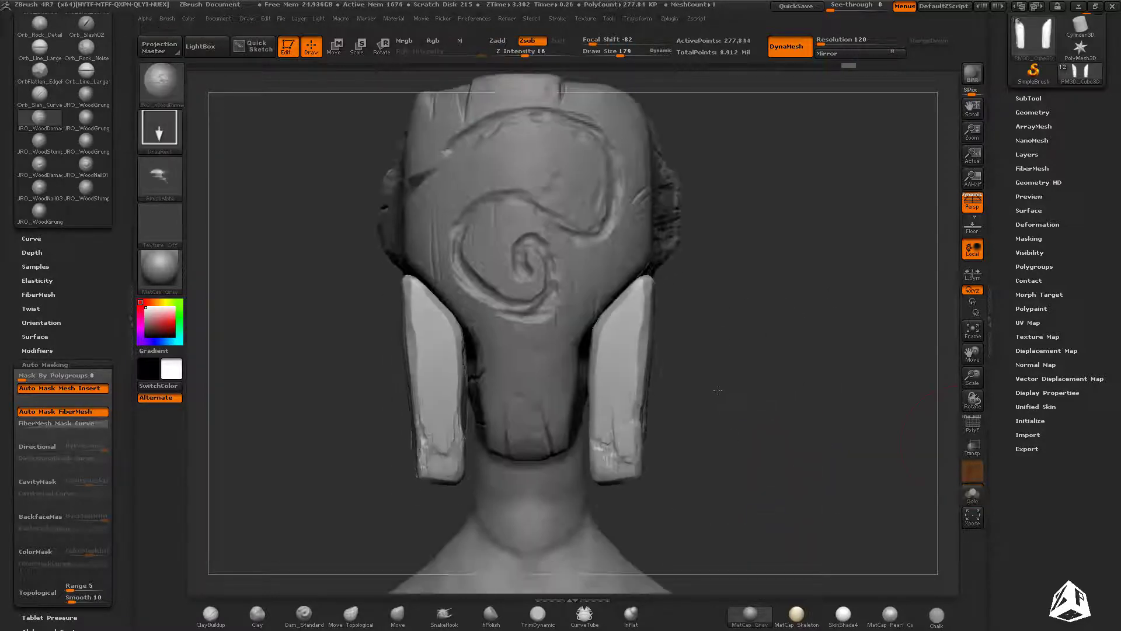
drag(717, 389, 730, 328)
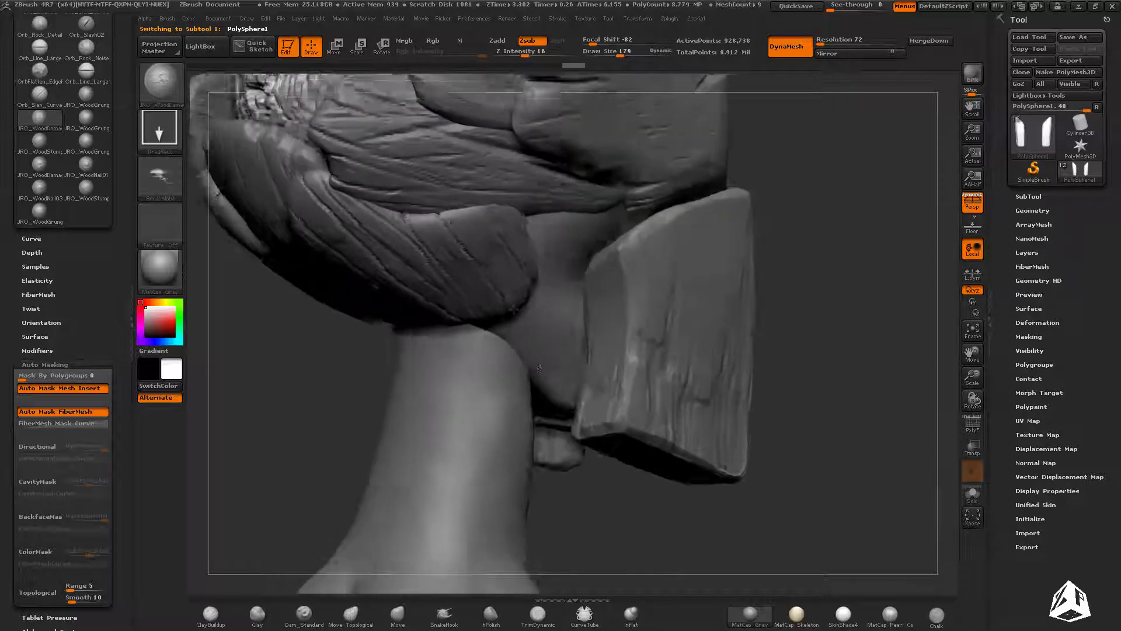
Step: Select the smooth inner head, set the draw size to 97 and stamp wood damage between the side flap and rear plates
alt+click(665, 350)
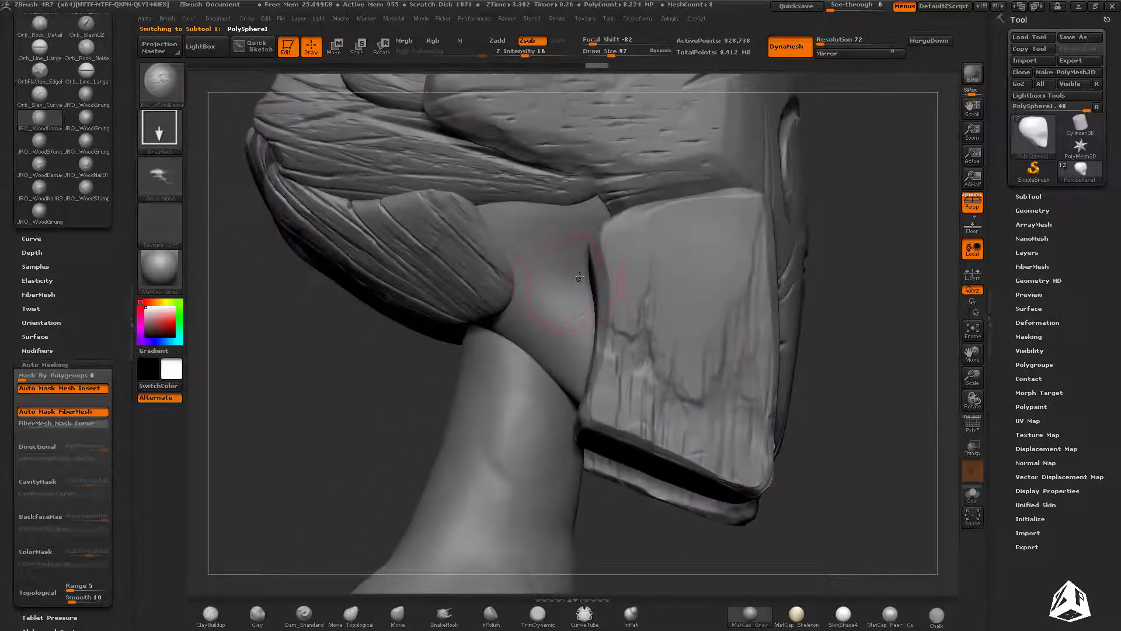
drag(567, 311, 511, 350)
mouse_move(537, 233)
mouse_down()
mouse_move(449, 377)
mouse_move(508, 386)
mouse_move(555, 374)
mouse_move(608, 325)
mouse_up()
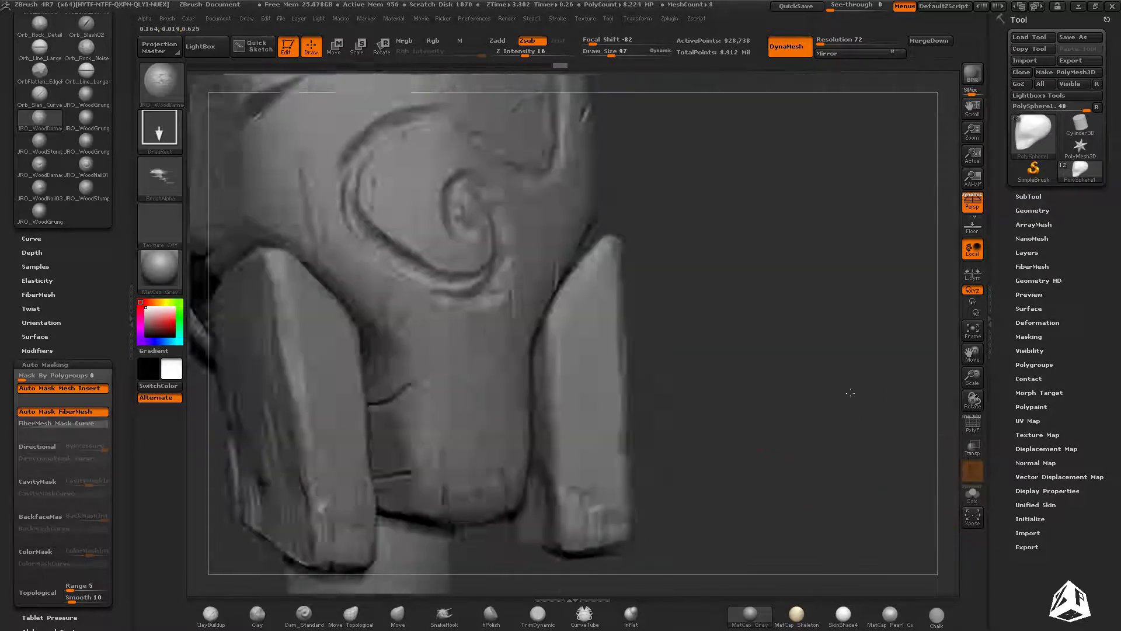
mouse_move(850, 393)
mouse_down()
mouse_move(723, 433)
mouse_move(831, 427)
mouse_up()
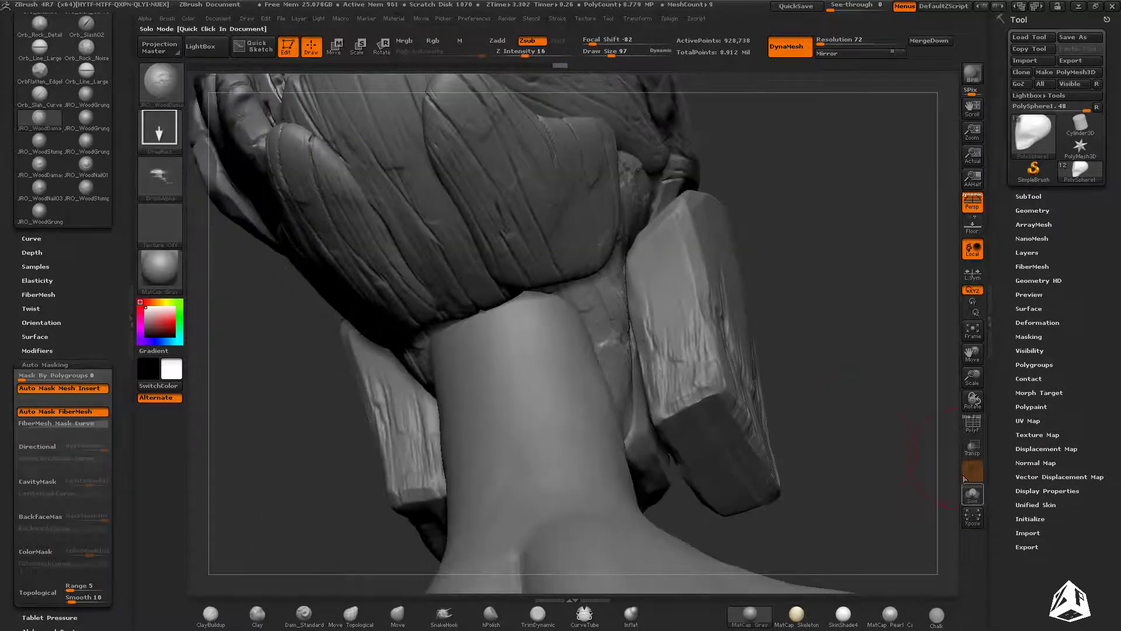
Step: Isolate the inner head and extend the wood-damage texture across its lower jaw
click(970, 492)
drag(468, 528, 713, 393)
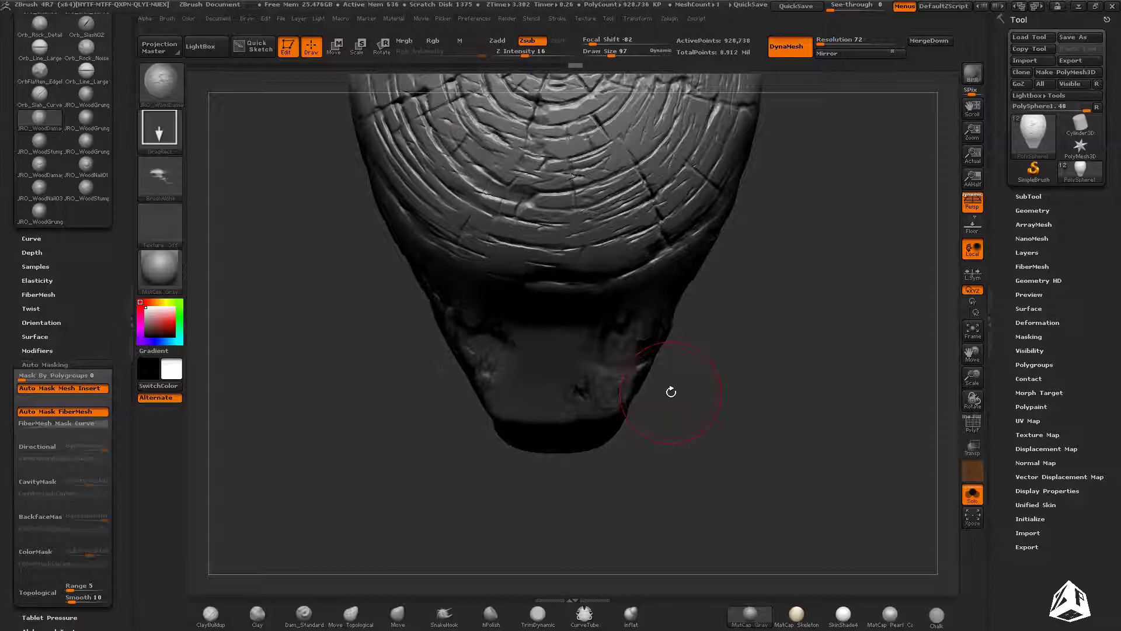
mouse_move(671, 391)
mouse_down()
mouse_move(796, 338)
mouse_move(706, 425)
mouse_move(604, 425)
mouse_up()
Step: Carve slashes along the inner head's damaged jaw with the Orb slash curve brush at draw size 34, checking them against the full head
key(b)
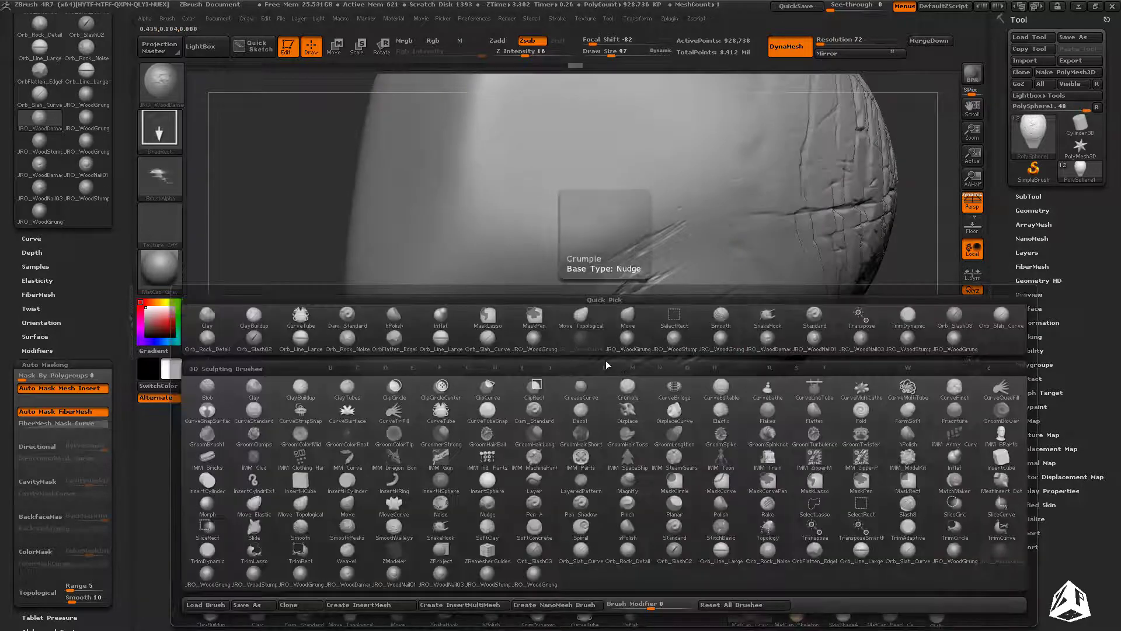
click(488, 342)
key(s)
drag(584, 343, 573, 343)
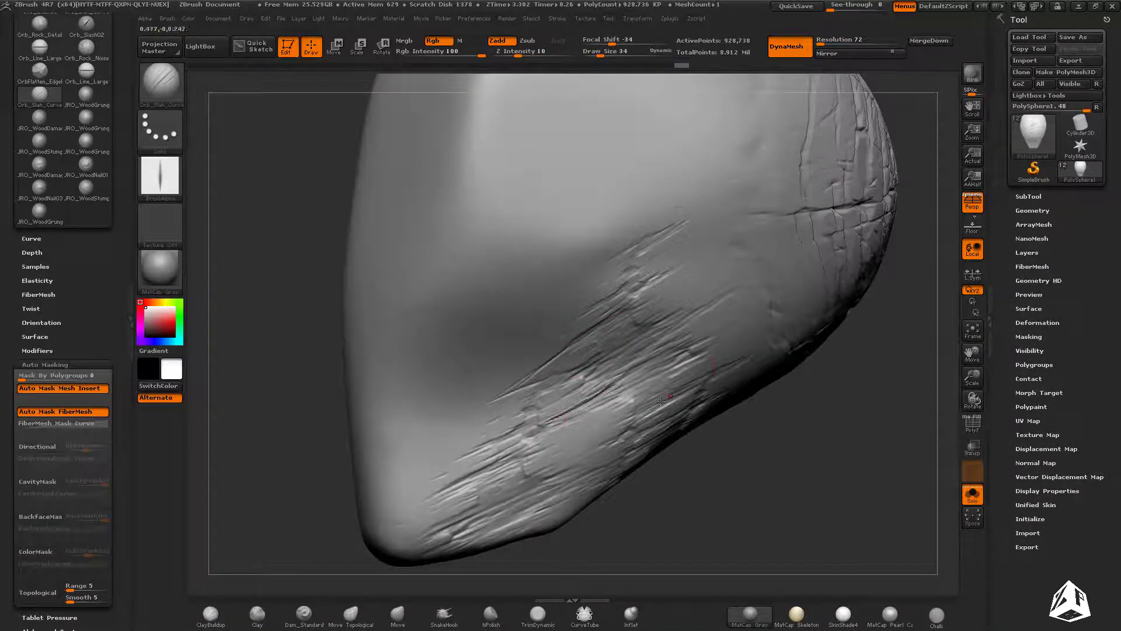
right_drag(660, 401, 631, 392)
right_drag(713, 377, 723, 360)
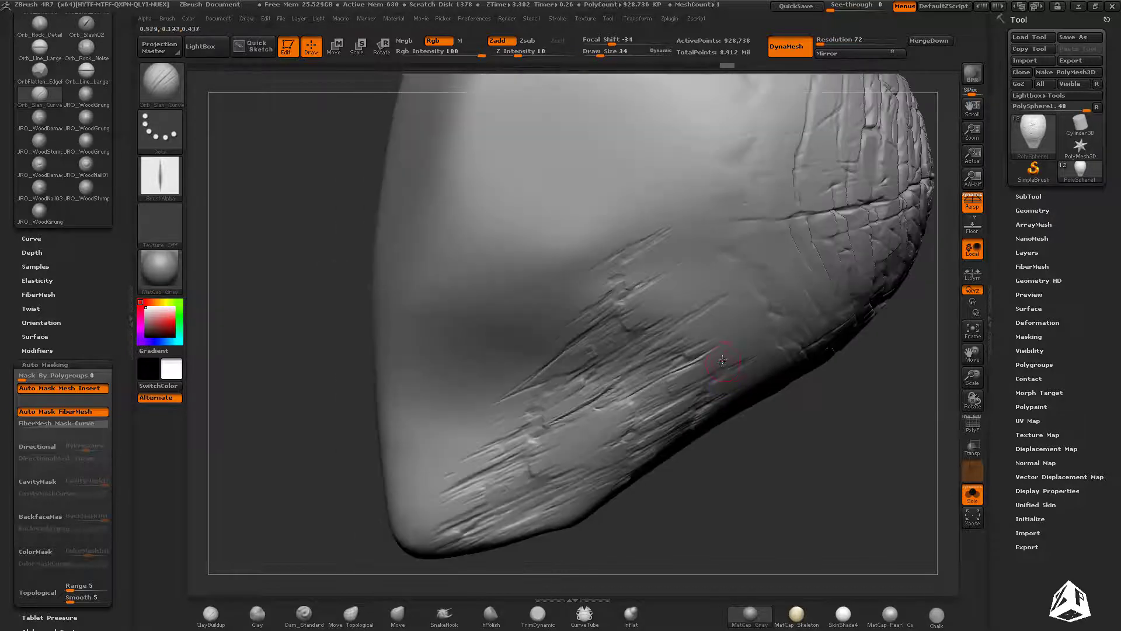
click(698, 473)
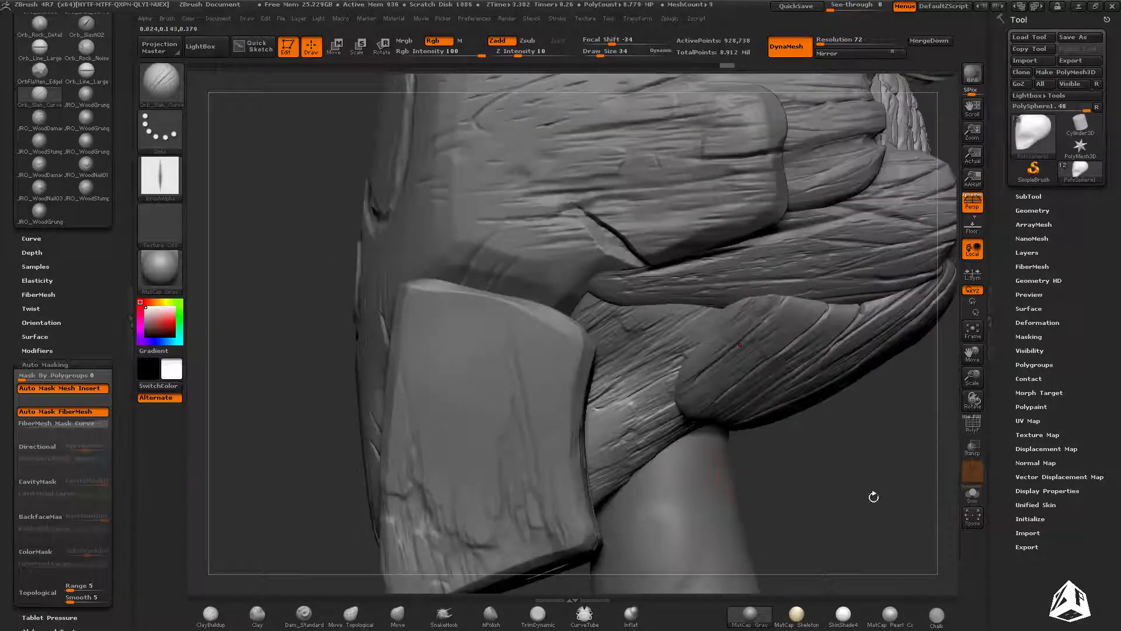
click(971, 495)
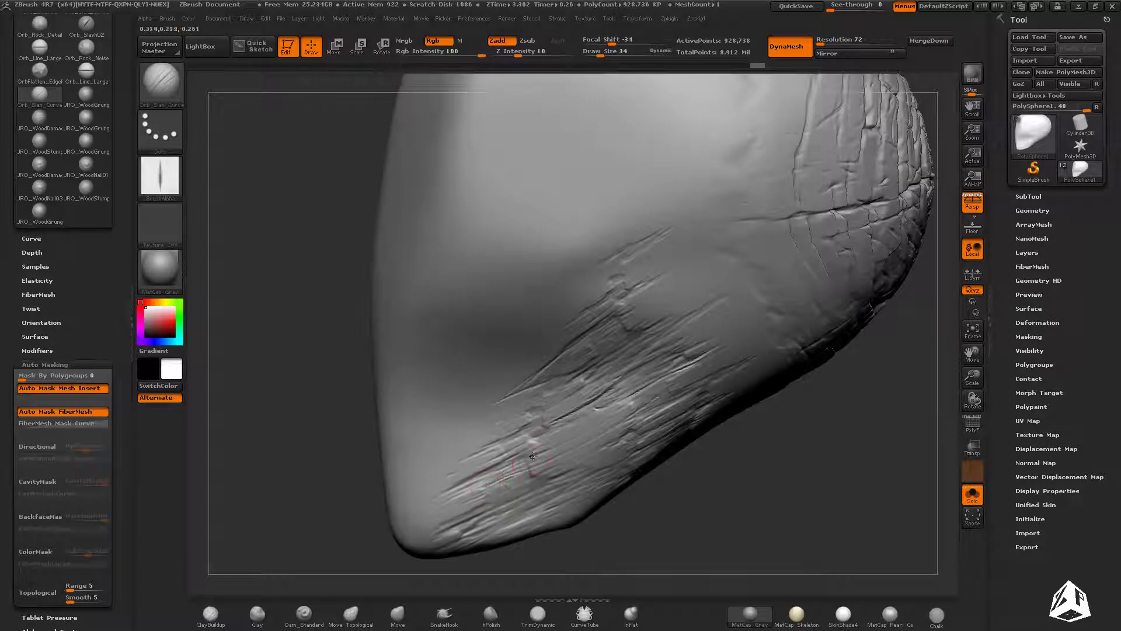
click(976, 494)
Step: Isolate the pair of long wood plates at the back of the head and rework their rounded tips with ClayBuildup at draw size 27
drag(899, 479, 794, 274)
alt+click(719, 280)
click(972, 492)
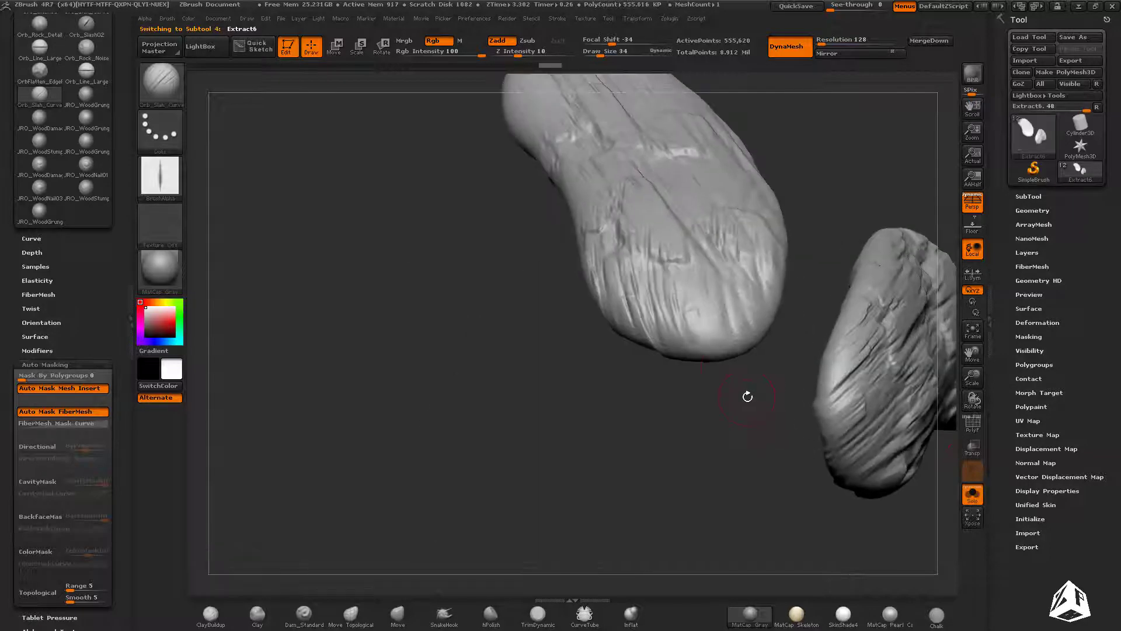
click(530, 611)
drag(560, 444, 607, 397)
mouse_move(701, 342)
mouse_down()
mouse_move(750, 354)
mouse_move(715, 350)
mouse_up()
click(210, 613)
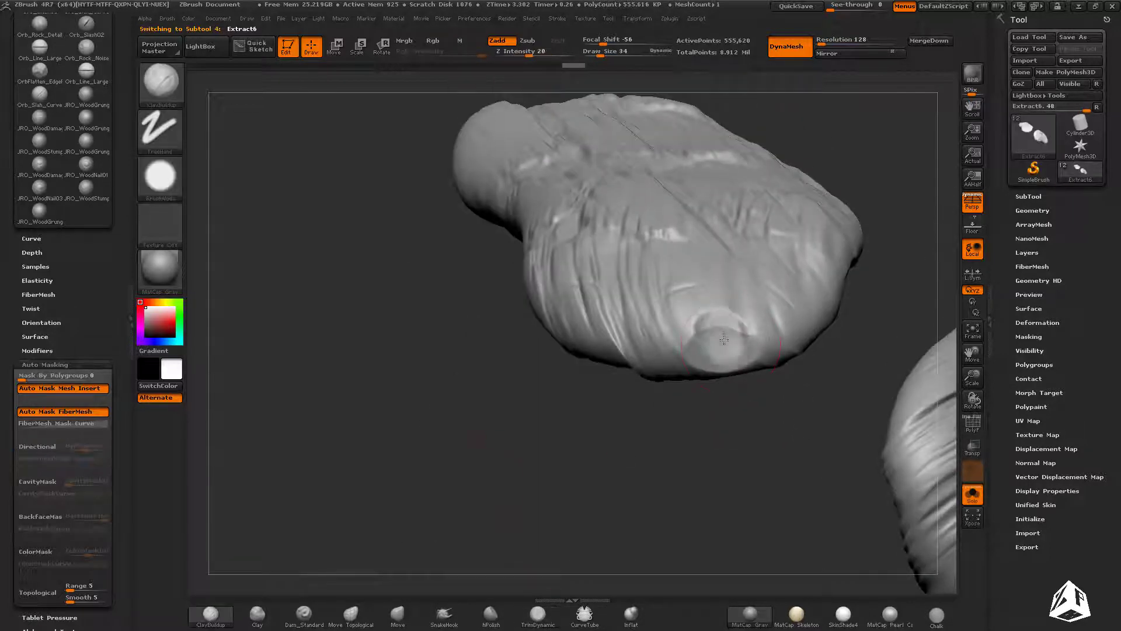
key(s)
drag(701, 420, 738, 344)
mouse_move(730, 426)
mouse_down()
mouse_move(724, 380)
mouse_move(701, 397)
mouse_up()
Step: Carve broken notches into the tips of the long plates with the ClayBuildup brush
mouse_move(841, 409)
mouse_down()
mouse_move(776, 424)
mouse_move(763, 400)
mouse_move(610, 438)
mouse_move(561, 408)
mouse_move(671, 383)
mouse_move(689, 333)
mouse_move(676, 377)
mouse_move(335, 490)
mouse_up()
mouse_move(657, 266)
alt+mouse_down()
mouse_move(640, 283)
mouse_move(658, 291)
alt+mouse_up()
alt+right_drag(627, 281, 595, 315)
mouse_move(588, 341)
alt+mouse_down()
mouse_move(603, 326)
mouse_move(672, 330)
mouse_move(692, 314)
mouse_move(677, 297)
alt+mouse_up()
drag(700, 327, 654, 345)
drag(626, 308, 636, 313)
mouse_move(660, 345)
mouse_down()
mouse_move(677, 321)
mouse_move(652, 339)
mouse_move(666, 345)
mouse_up()
Step: Flatten the rims of the notches with TrimDynamic, touch up the broken tips with ClayBuildup, and show the whole head
click(537, 616)
mouse_move(630, 315)
mouse_down()
mouse_move(678, 333)
mouse_move(648, 315)
mouse_up()
drag(683, 333, 678, 306)
drag(680, 298, 689, 307)
mouse_move(701, 350)
mouse_down()
mouse_move(710, 366)
mouse_move(608, 403)
mouse_move(621, 412)
mouse_move(638, 399)
mouse_move(356, 555)
mouse_up()
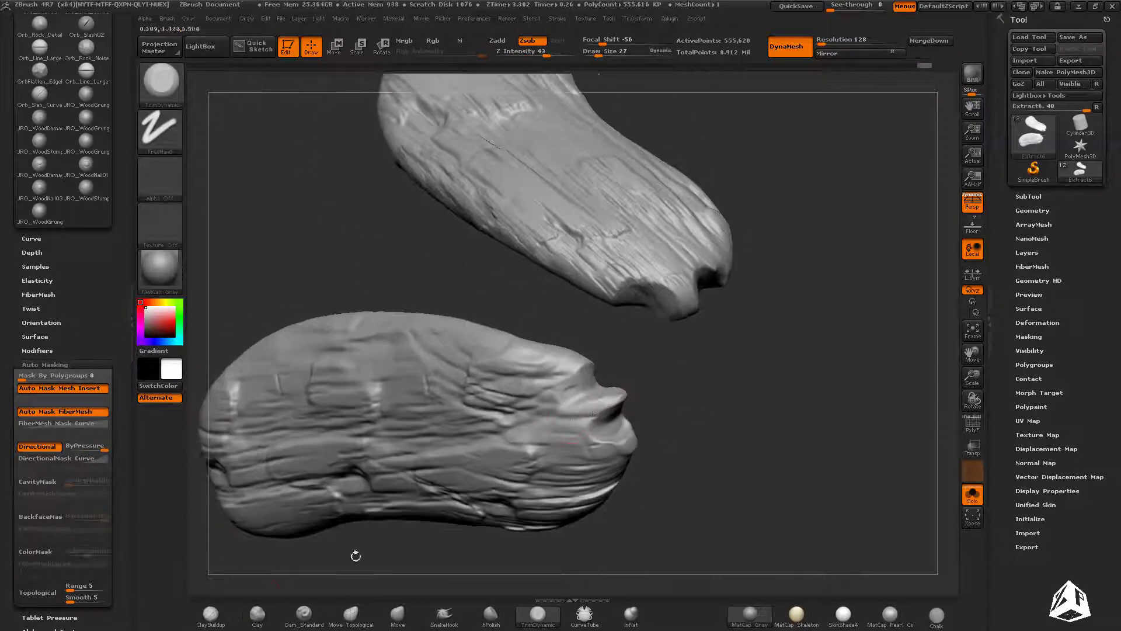
click(210, 613)
mouse_move(759, 350)
mouse_down()
mouse_move(728, 403)
mouse_move(721, 376)
mouse_move(667, 422)
mouse_up()
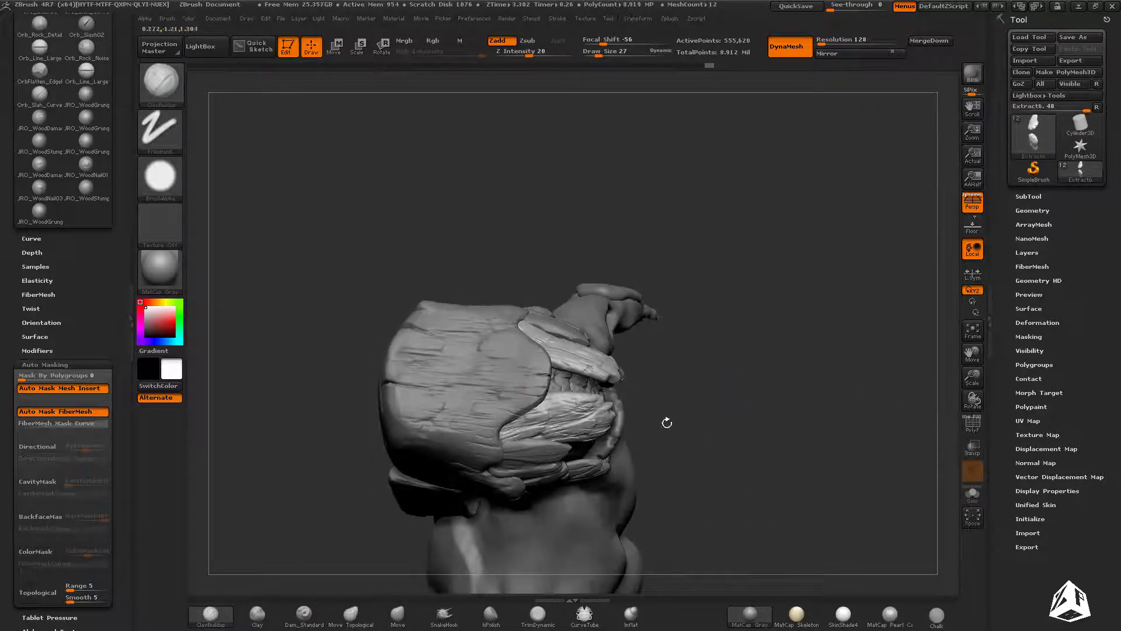
Step: Isolate the long plates, reshape their outline with the Move brush at draw sizes 168 and 101, and show the whole head
click(972, 493)
click(398, 613)
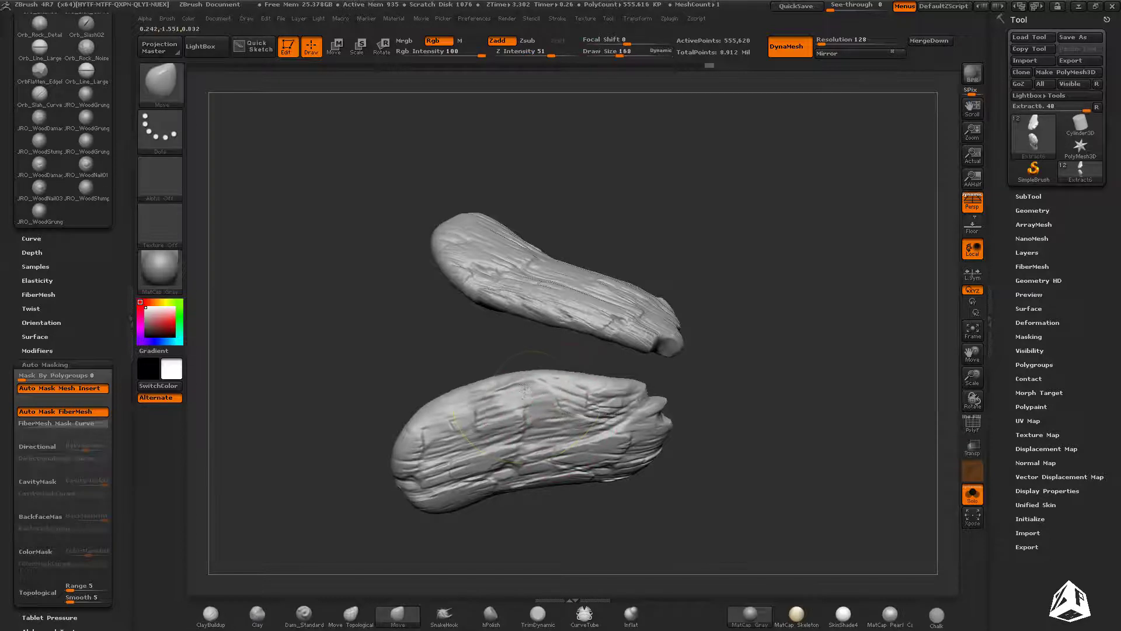
drag(523, 386, 559, 400)
mouse_move(373, 403)
mouse_down()
mouse_move(613, 403)
mouse_move(642, 453)
mouse_up()
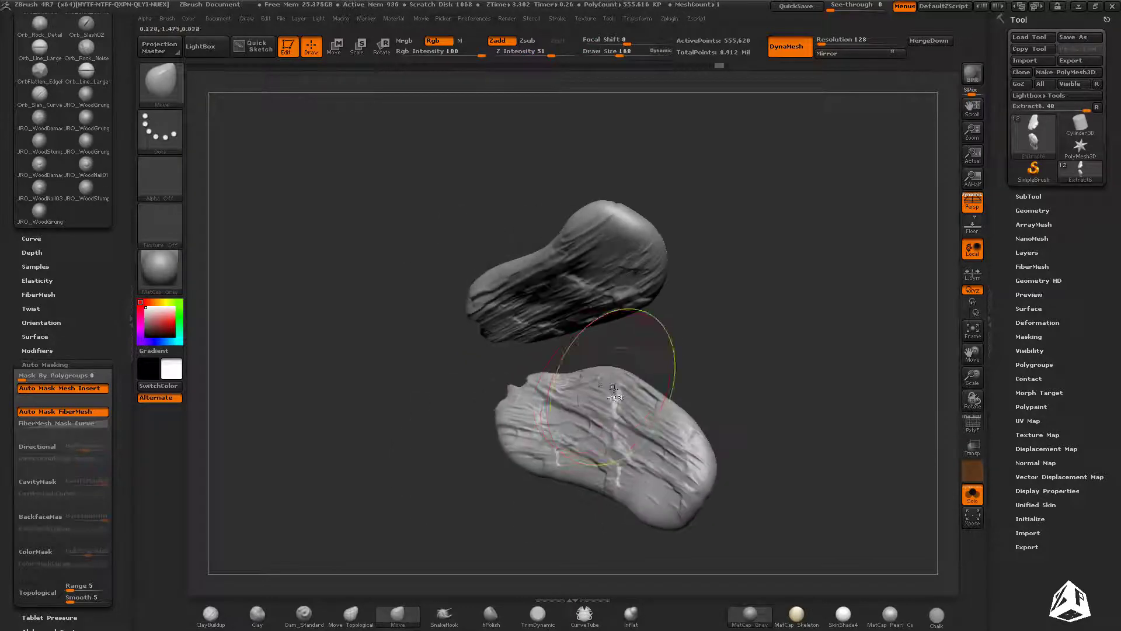
drag(613, 391, 602, 397)
drag(648, 362, 683, 327)
mouse_move(683, 311)
ctrl+mouse_down()
mouse_move(475, 215)
mouse_move(718, 310)
ctrl+mouse_up()
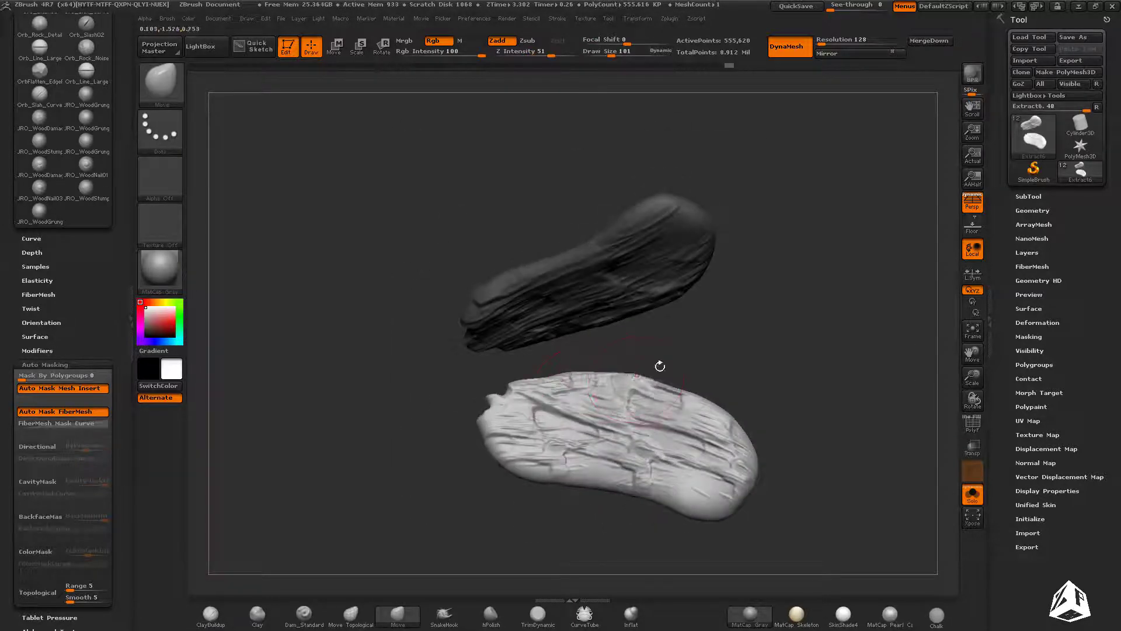
drag(658, 365, 829, 373)
click(973, 493)
mouse_move(658, 378)
mouse_down()
mouse_move(661, 367)
mouse_move(703, 358)
mouse_move(677, 354)
mouse_up()
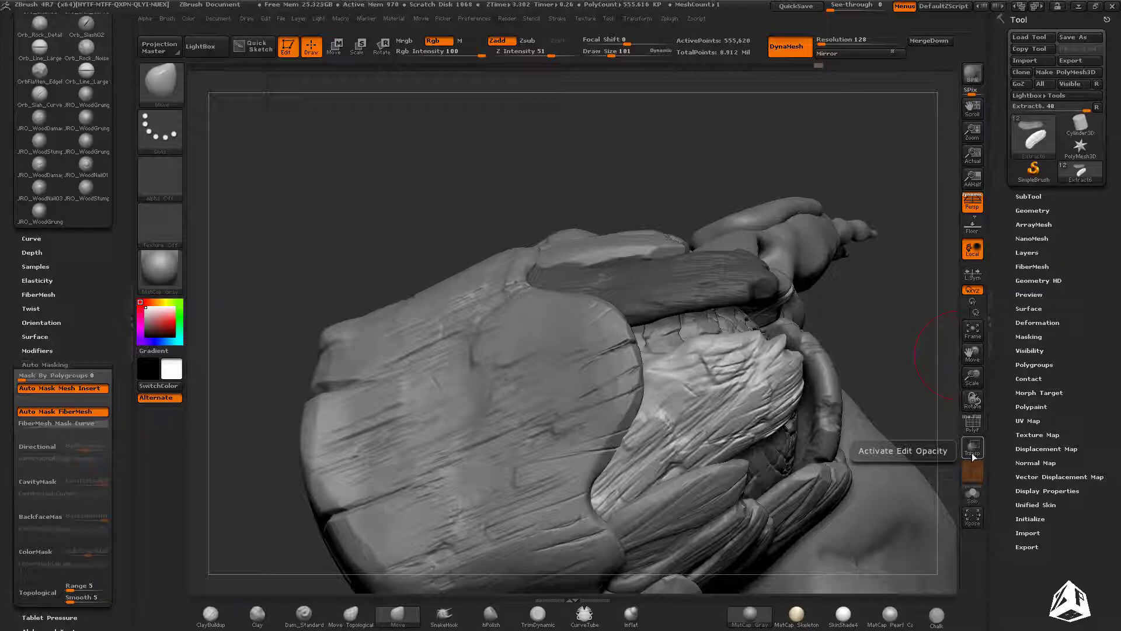
Step: Cut a slash into the grained inner-head plate with the Orb slash curve brush at draw size 43 and inspect the plate in isolation
click(318, 615)
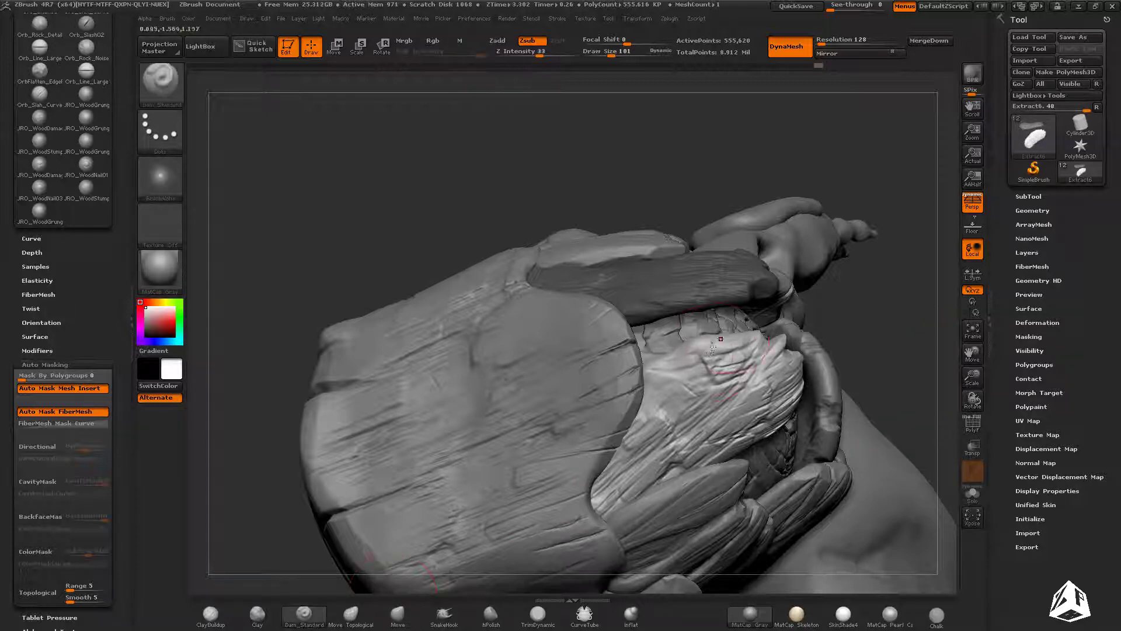
key(b)
click(717, 348)
key(s)
click(712, 359)
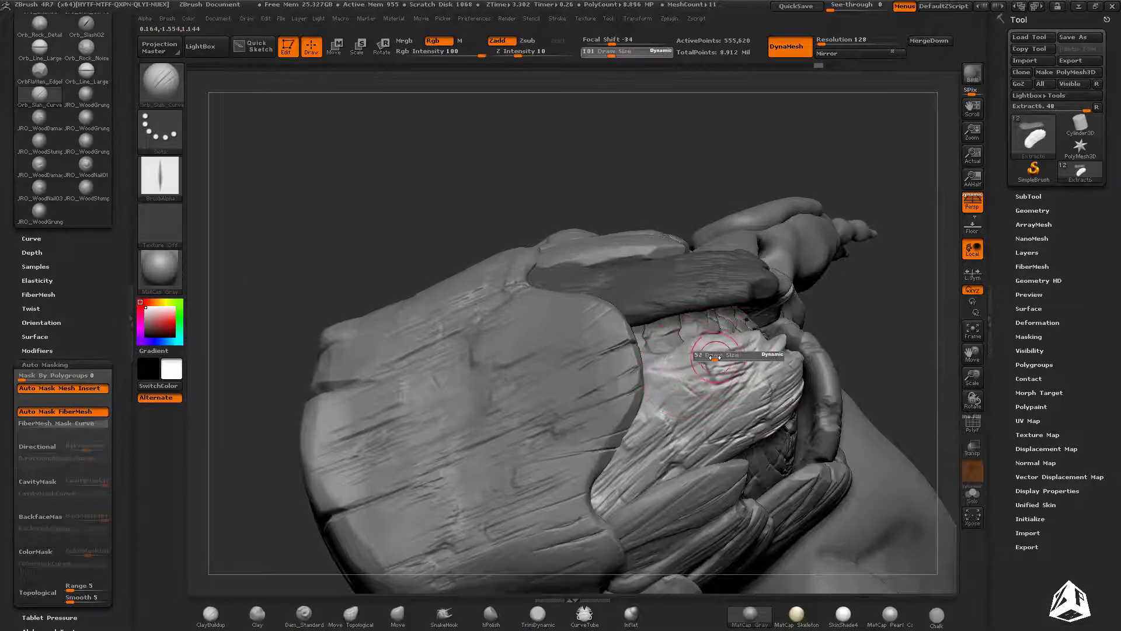
drag(721, 344, 676, 382)
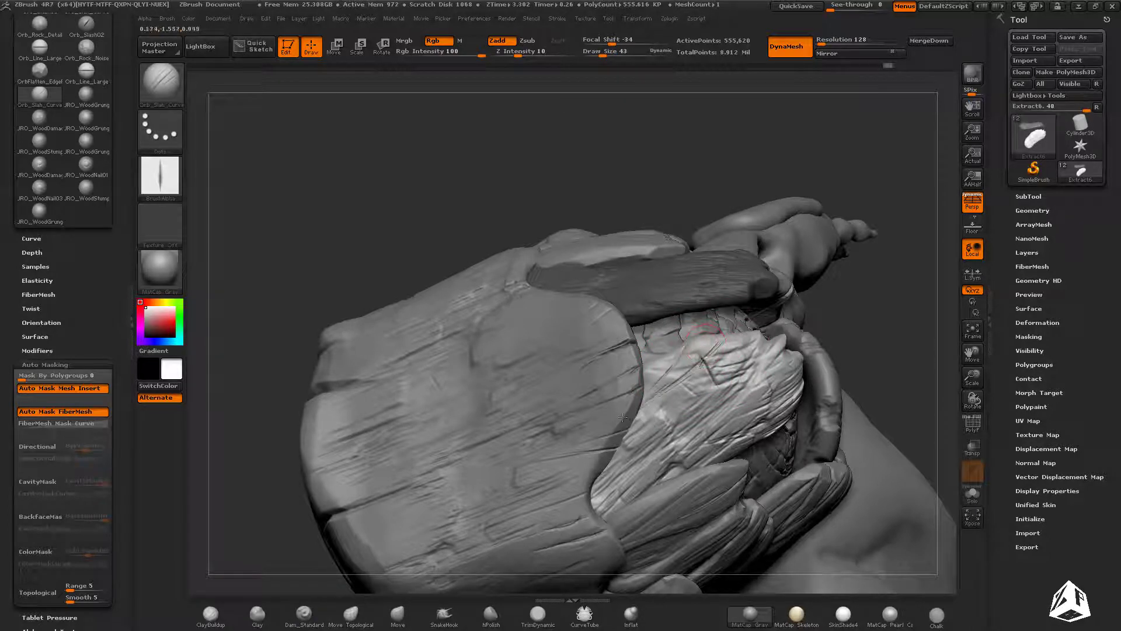
alt+drag(885, 403, 893, 363)
click(971, 494)
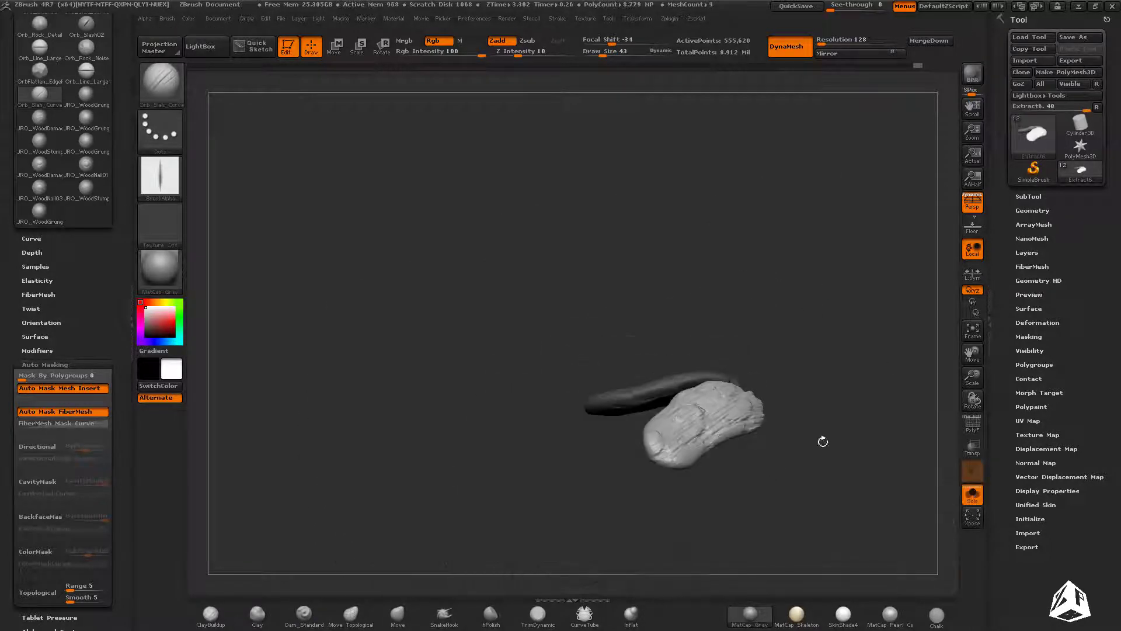
drag(821, 441, 756, 451)
click(972, 494)
Step: Select the abdominal plates on the front of the torso and isolate them
ctrl+right_drag(854, 437, 845, 380)
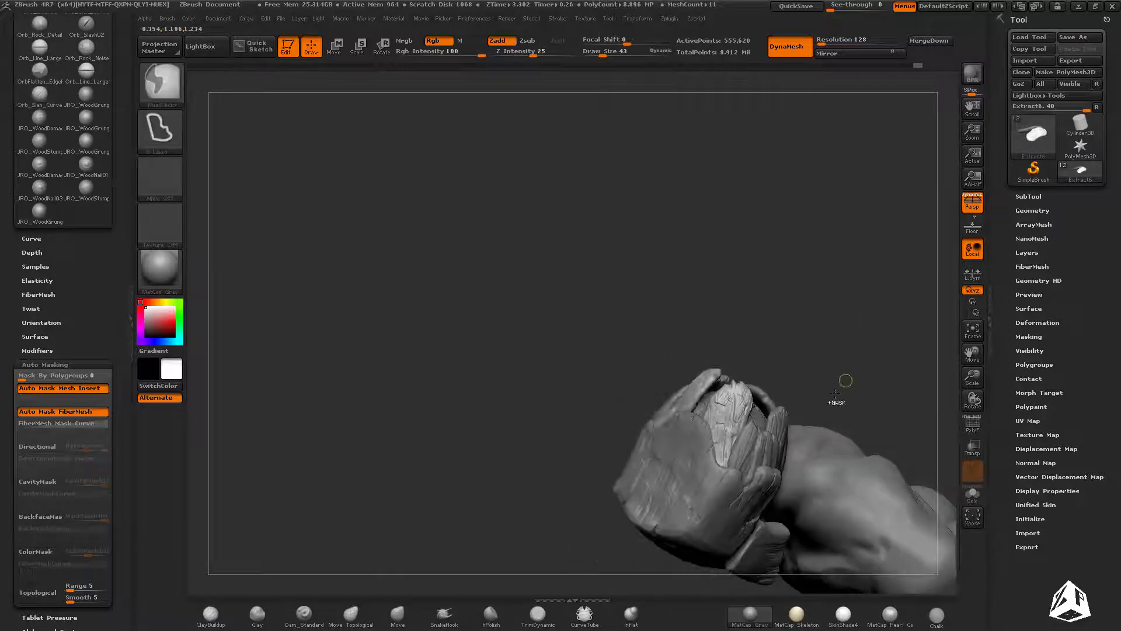
shift+drag(846, 380, 675, 72)
drag(818, 280, 292, 280)
alt+click(581, 376)
ctrl+right_drag(817, 379, 829, 468)
click(972, 495)
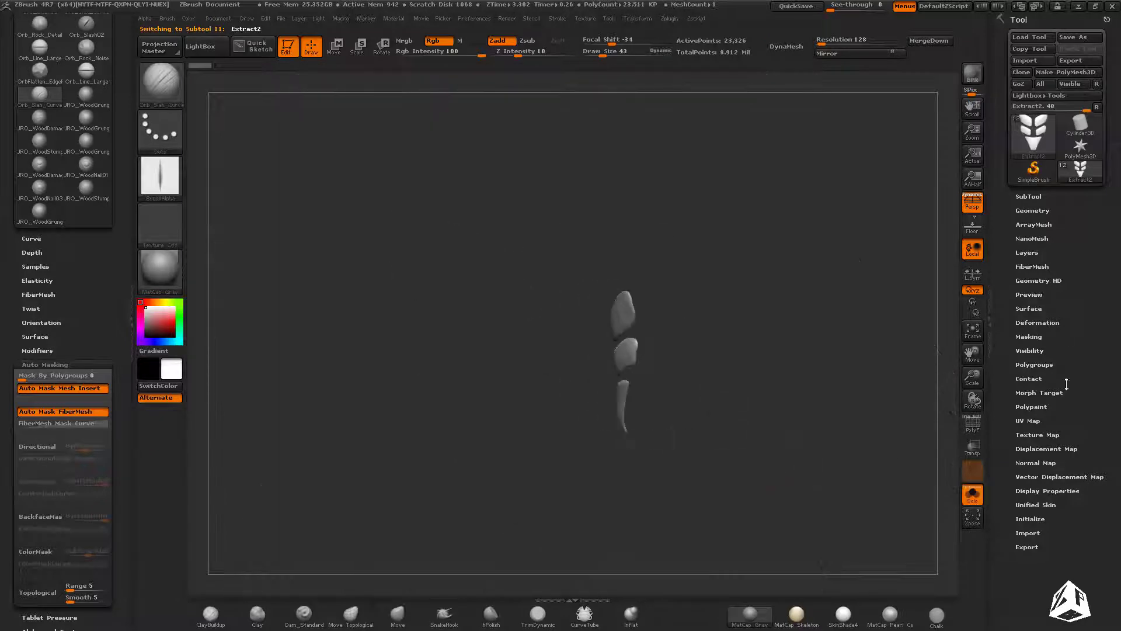
Step: Inflate the isolated abdominal plates slightly and subdivide their mesh for finer detail
click(1058, 322)
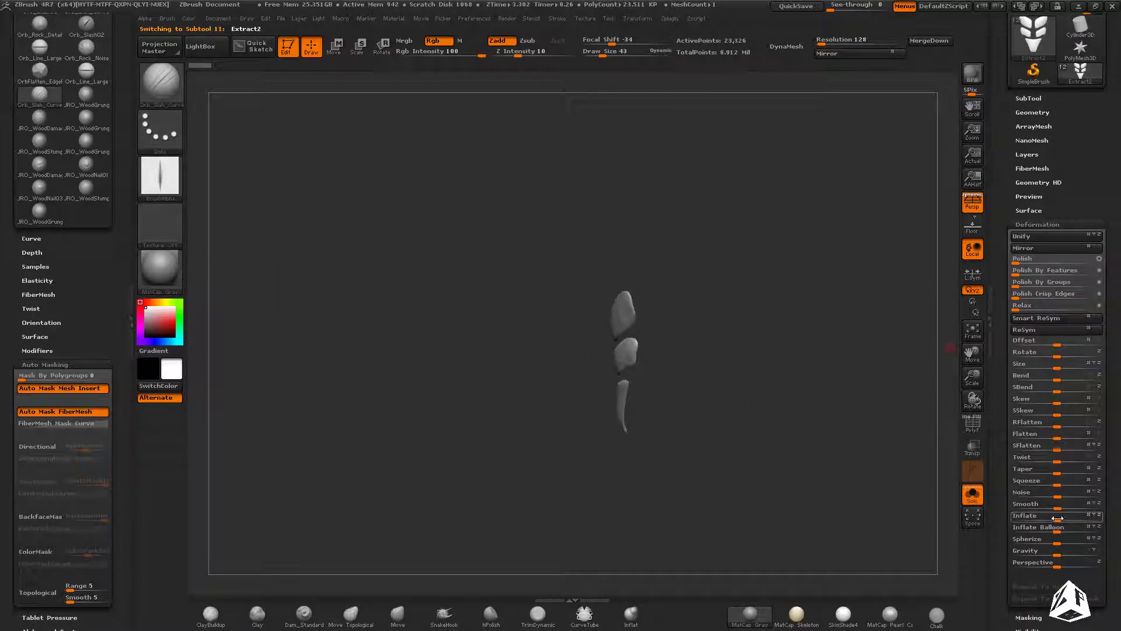
drag(1057, 518, 1071, 518)
shift+drag(899, 425, 777, 426)
ctrl+right_drag(777, 426, 753, 441)
drag(753, 441, 738, 375)
key(ctrl)
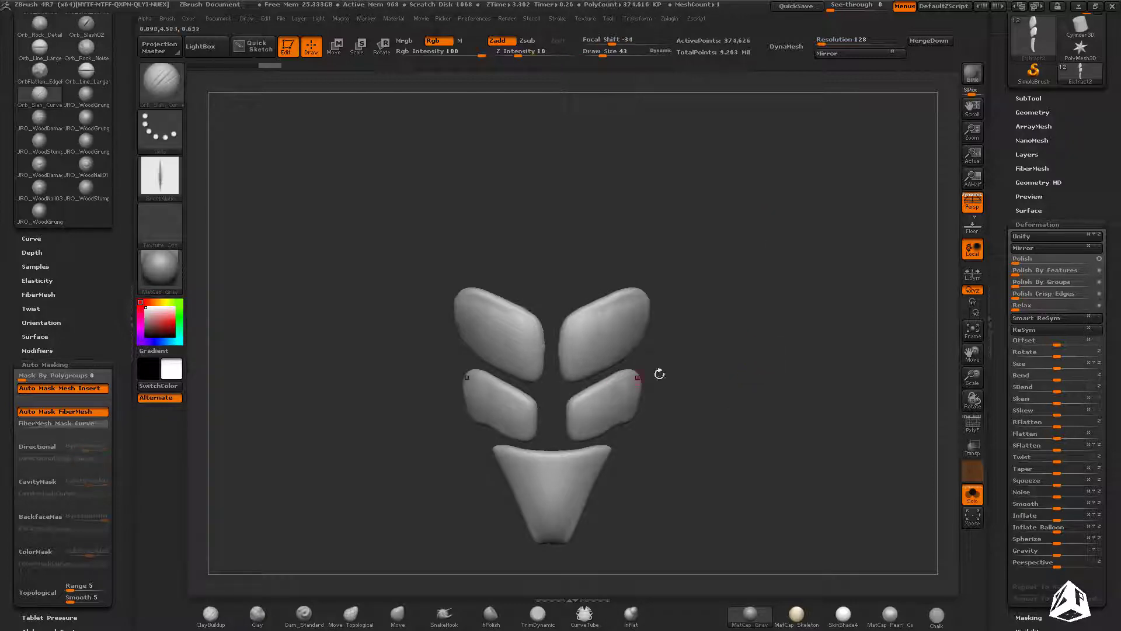
Step: Choose the JRO_WoodDamage brush, try wood-grain stamps on the upper-right abdominal plate, and undo them
click(131, 356)
key(b)
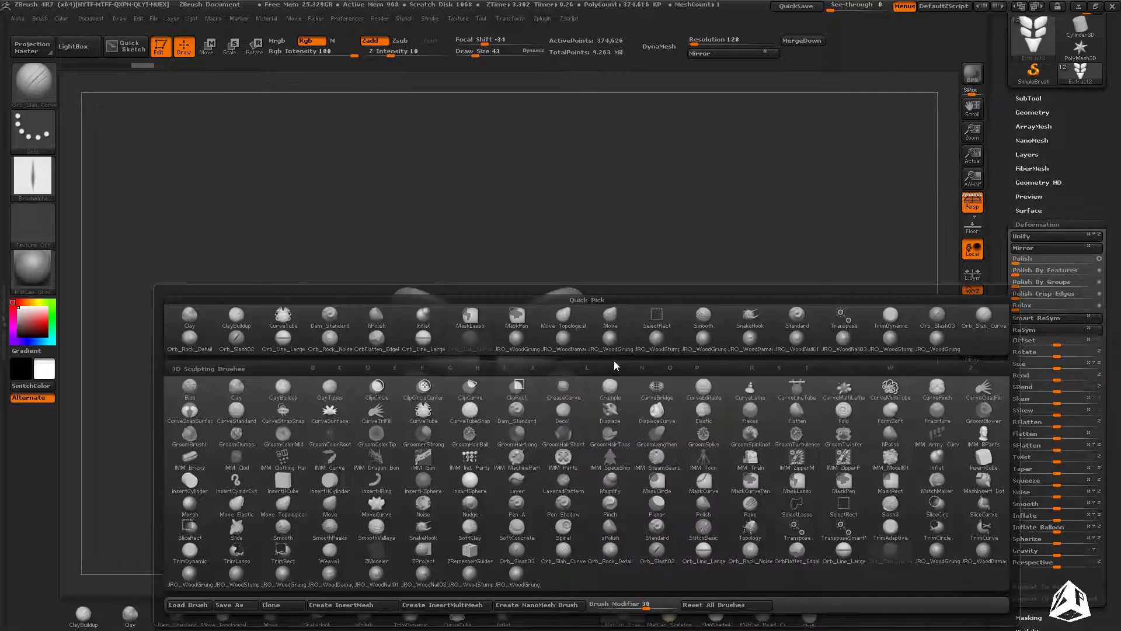
click(565, 353)
key(b)
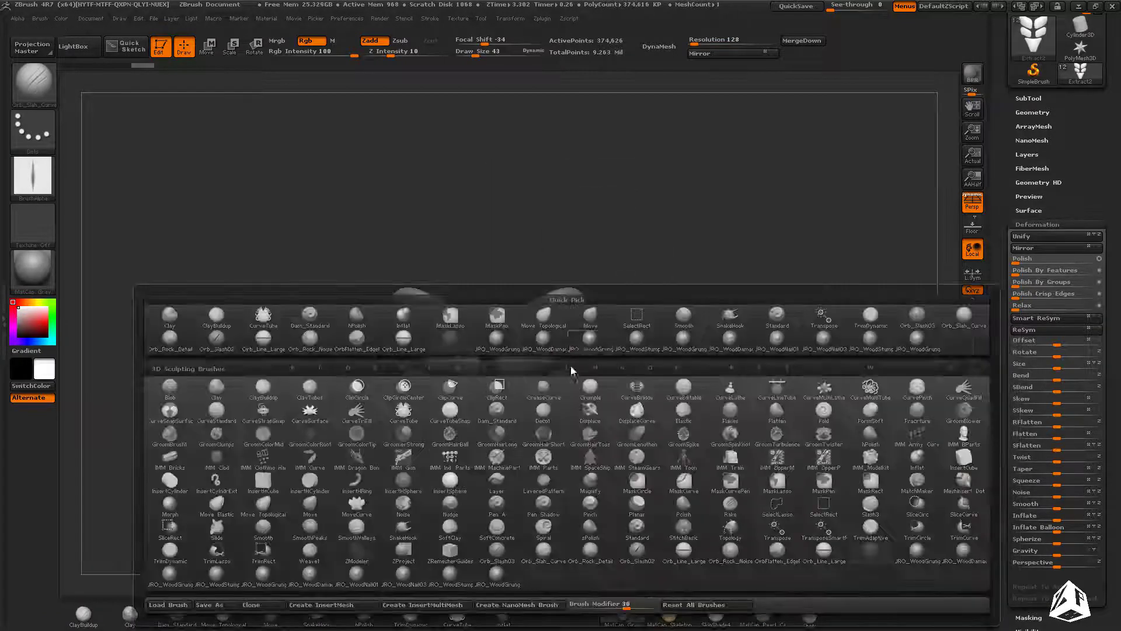
click(530, 346)
drag(521, 328, 527, 373)
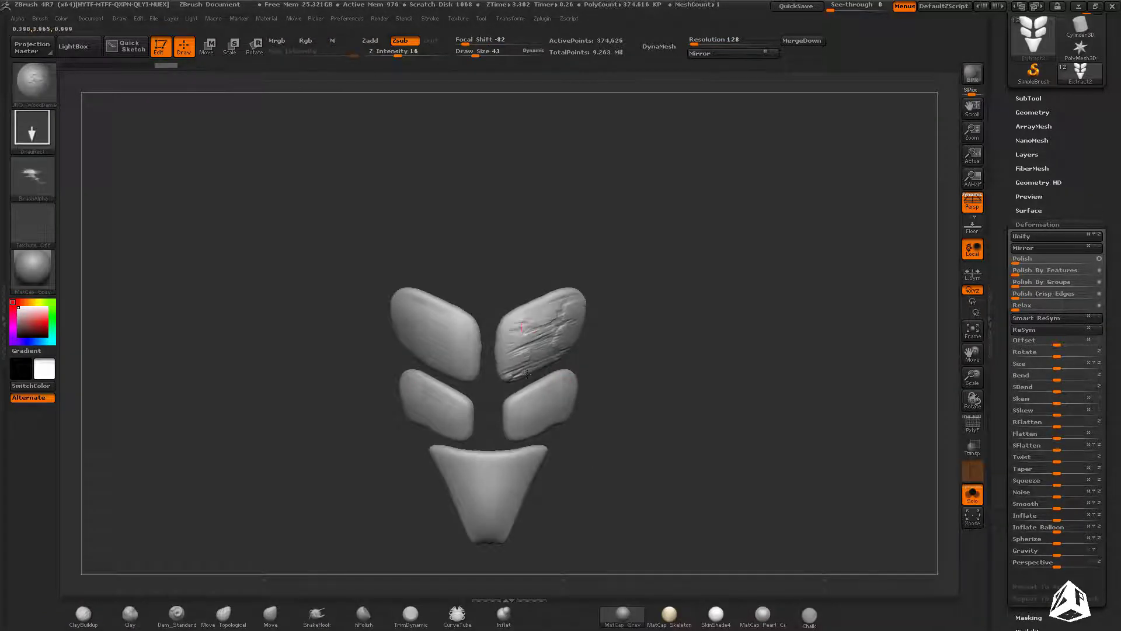
mouse_move(613, 327)
alt+mouse_down()
mouse_move(608, 385)
mouse_move(621, 365)
alt+mouse_up()
key(ctrl+z)
key(ctrl+z)
Step: Stamp diagonal wood grain across the upper-right abdominal plate with the wood damage brush, undoing the stamp that misfits
drag(560, 246, 640, 427)
mouse_move(503, 264)
mouse_down()
mouse_move(560, 351)
mouse_move(614, 379)
mouse_move(626, 321)
mouse_up()
key(ctrl+z)
mouse_move(415, 134)
ctrl+mouse_down()
mouse_move(405, 511)
mouse_move(245, 141)
ctrl+mouse_up()
alt+drag(608, 292, 607, 362)
mouse_move(456, 234)
mouse_down()
mouse_move(519, 395)
mouse_move(623, 309)
mouse_up()
Step: Mask everything except the middle-right abdominal plate and stamp diagonal wood grain over it
ctrl+click(599, 347)
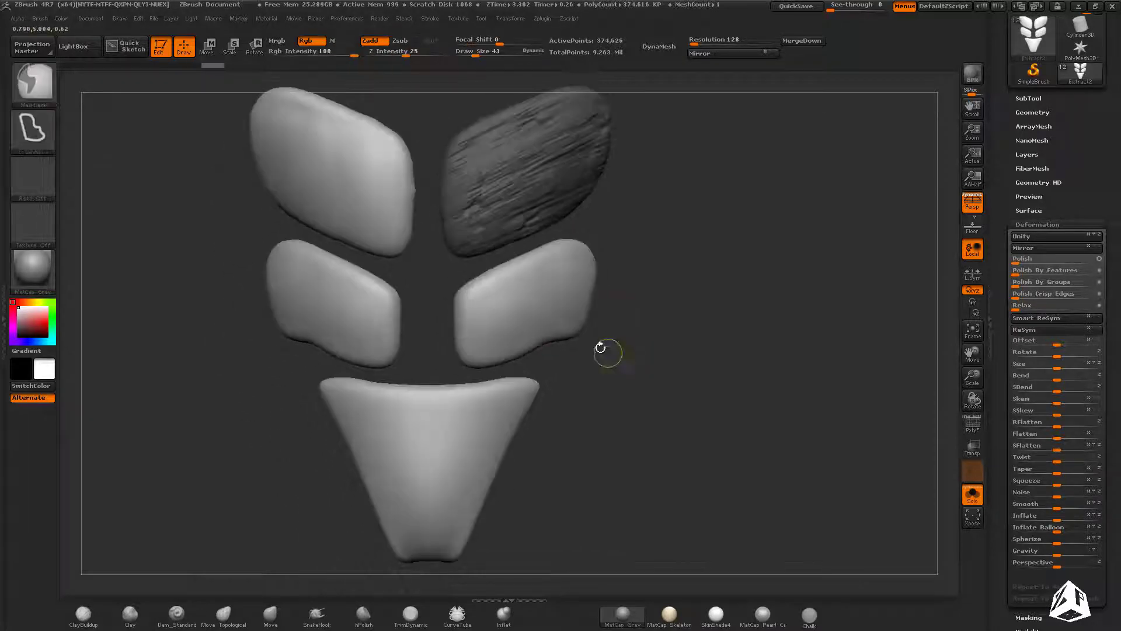
mouse_move(575, 368)
ctrl+mouse_down()
mouse_move(374, 88)
mouse_move(556, 363)
mouse_move(586, 493)
mouse_move(578, 486)
ctrl+mouse_up()
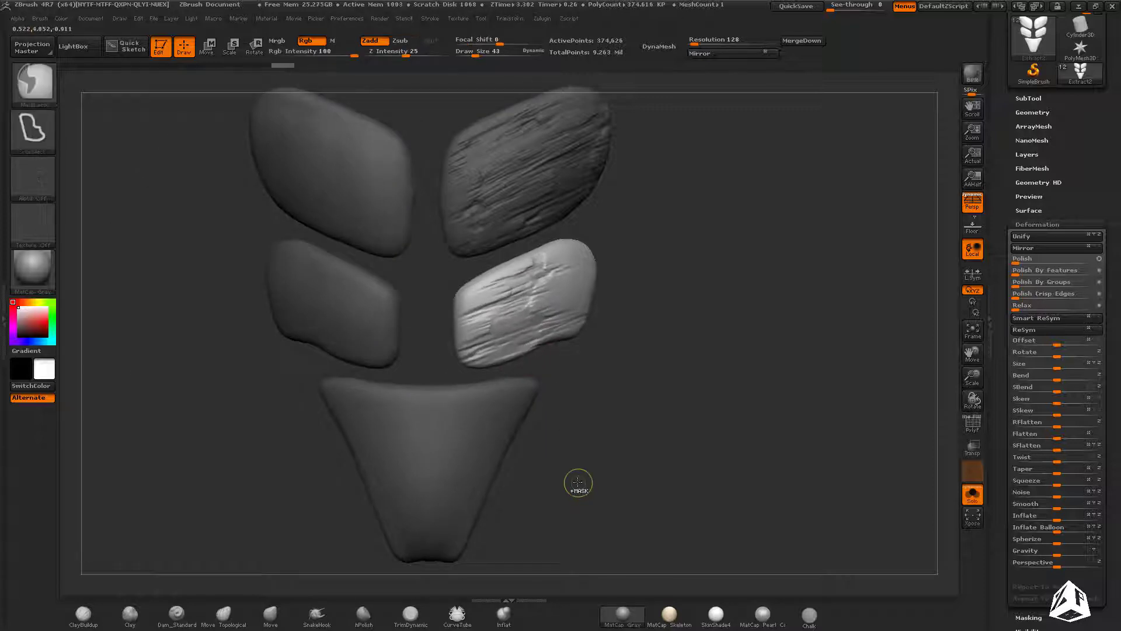
key(ctrl+z)
drag(476, 318, 525, 443)
drag(566, 279, 524, 150)
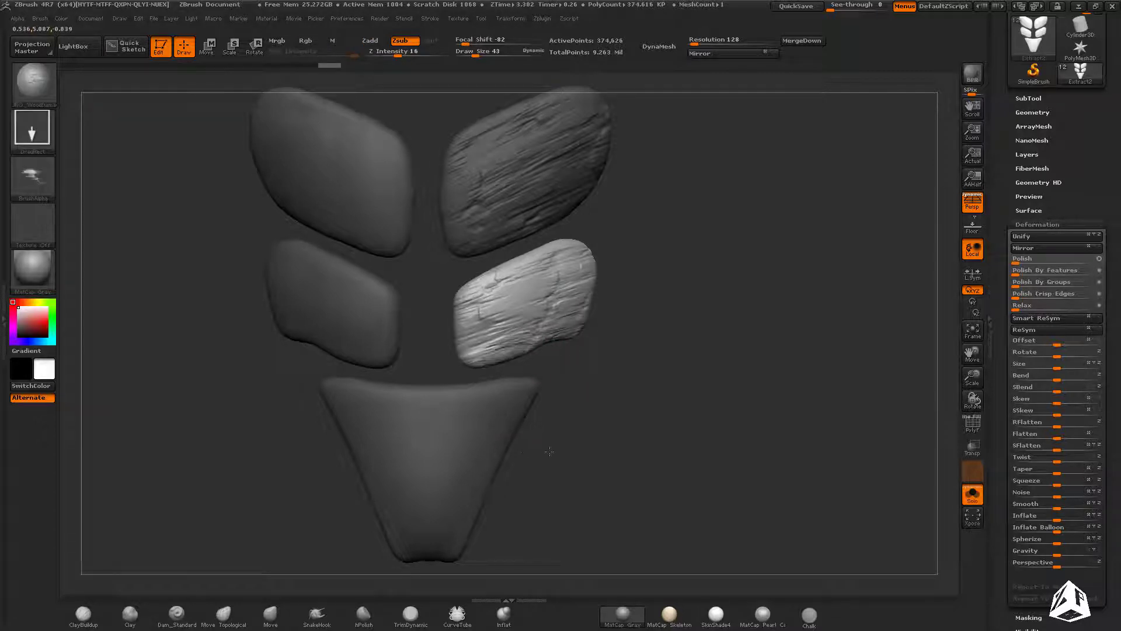
Step: Leave only the upper-left abdominal plate unmasked and cover it with diagonal wood-grain stamps
alt+drag(641, 395, 686, 381)
ctrl+click(688, 395)
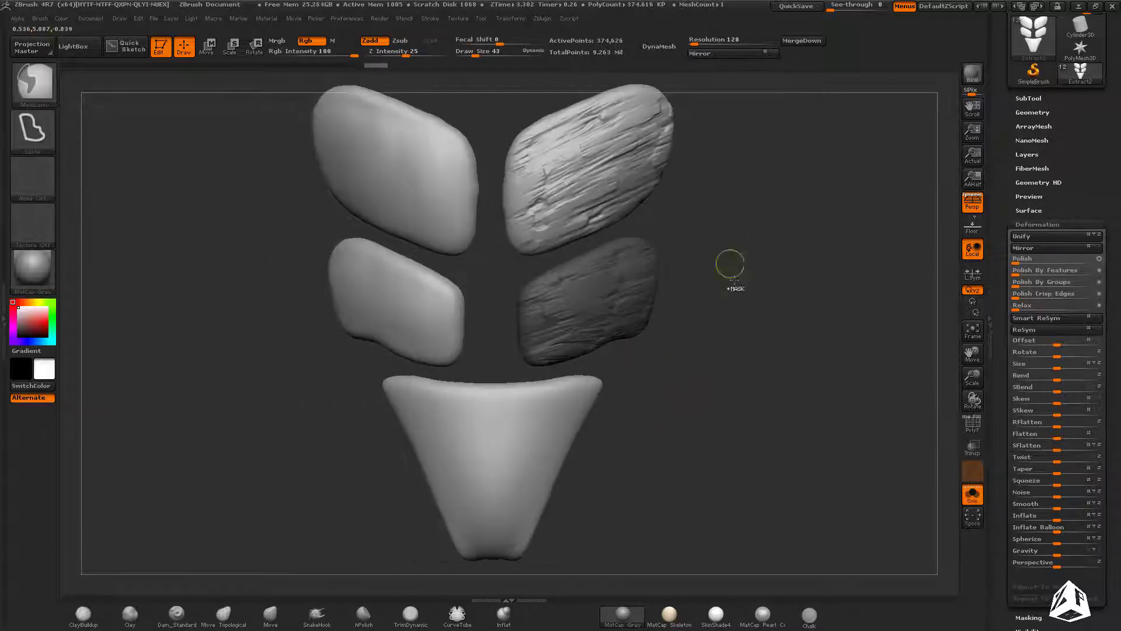
mouse_move(693, 336)
ctrl+mouse_down()
mouse_move(488, 142)
mouse_move(812, 318)
ctrl+mouse_up()
mouse_move(506, 277)
ctrl+mouse_down()
mouse_move(595, 587)
mouse_move(730, 315)
ctrl+mouse_up()
mouse_move(545, 269)
alt+mouse_down()
mouse_move(603, 387)
mouse_move(563, 382)
alt+mouse_up()
drag(382, 248, 295, 411)
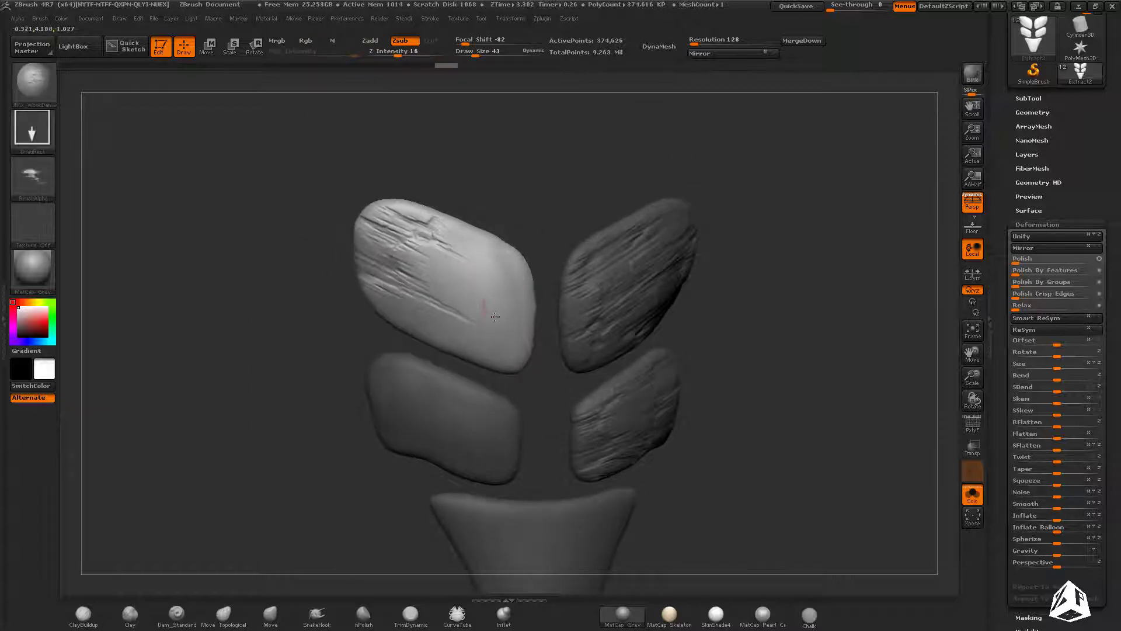
mouse_move(473, 292)
mouse_down()
mouse_move(718, 252)
mouse_move(589, 94)
mouse_up()
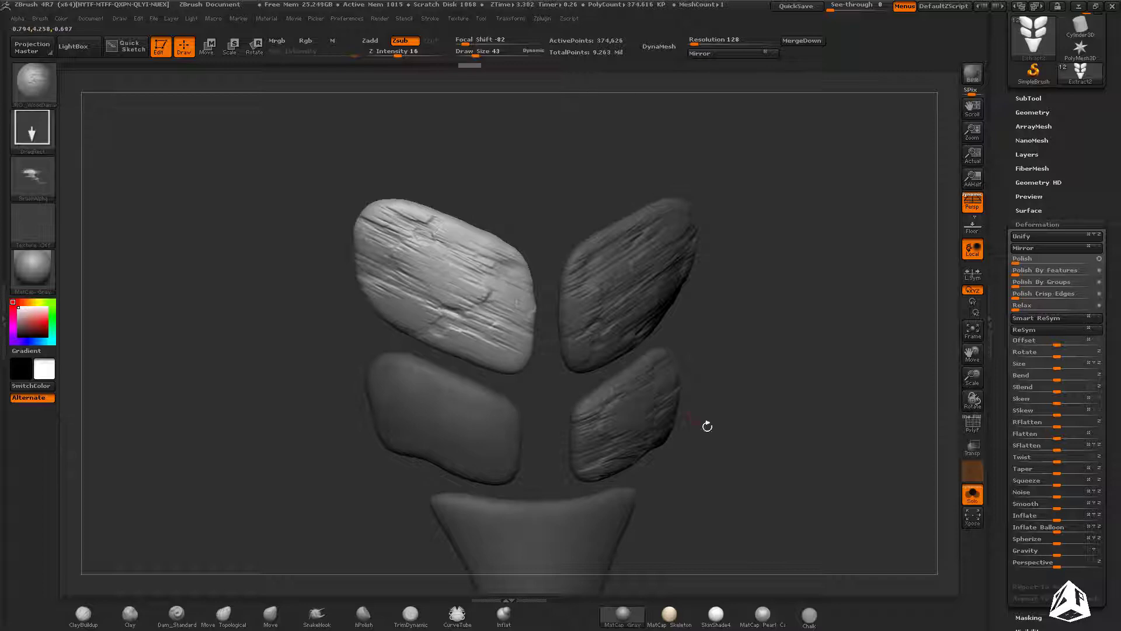
Step: Leave only the middle-left abdominal plate unmasked and cover it with diagonal wood-grain stamps
alt+drag(707, 427, 728, 373)
ctrl+click(736, 383)
mouse_move(561, 377)
ctrl+mouse_down()
mouse_move(562, 88)
mouse_move(394, 425)
mouse_move(489, 418)
ctrl+mouse_up()
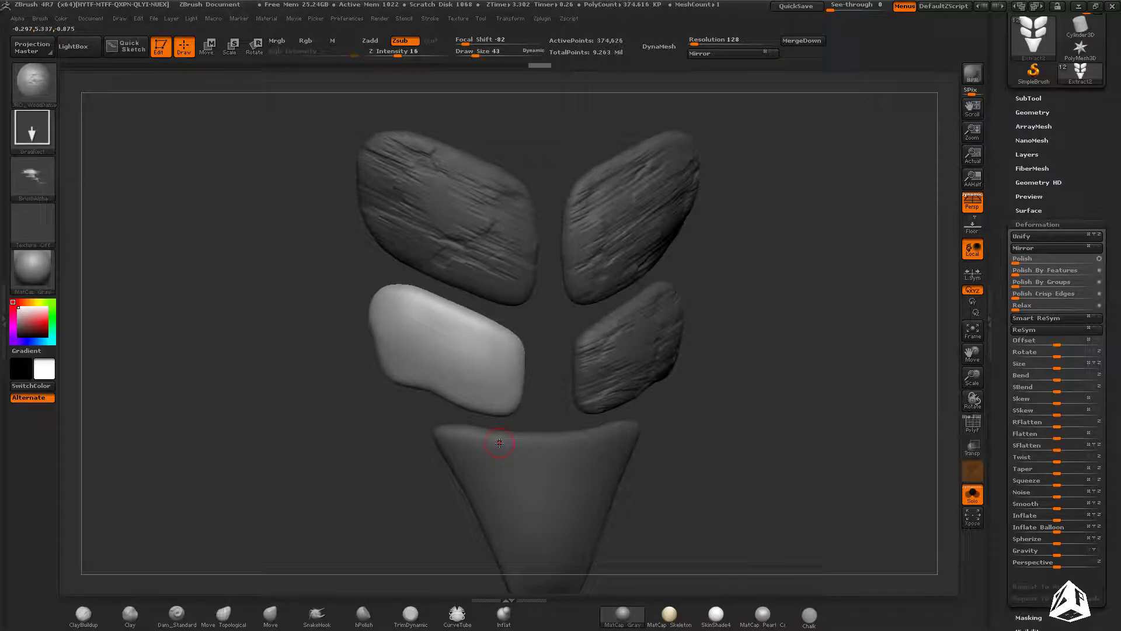
right_drag(500, 435, 493, 387)
drag(407, 328, 345, 463)
right_drag(346, 464, 318, 464)
drag(467, 346, 574, 192)
key(ctrl+z)
drag(477, 396, 549, 234)
right_drag(554, 259, 473, 328)
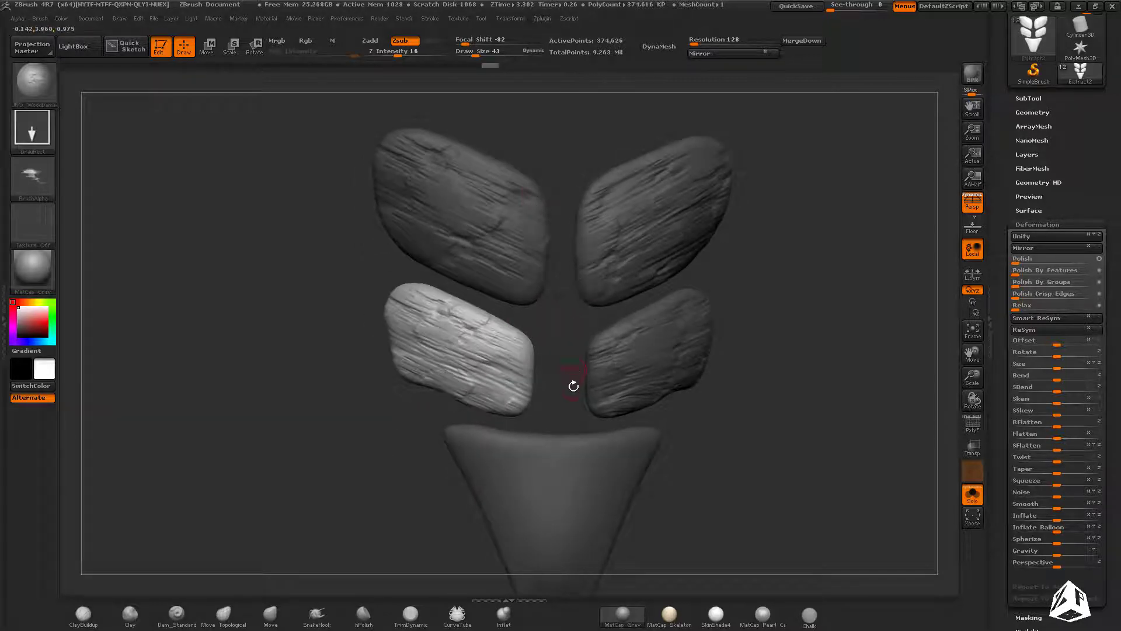
Step: Leave only the tapered pelvic plate unmasked and cover it with vertical wood-grain stamps
ctrl+right_drag(575, 391, 601, 380)
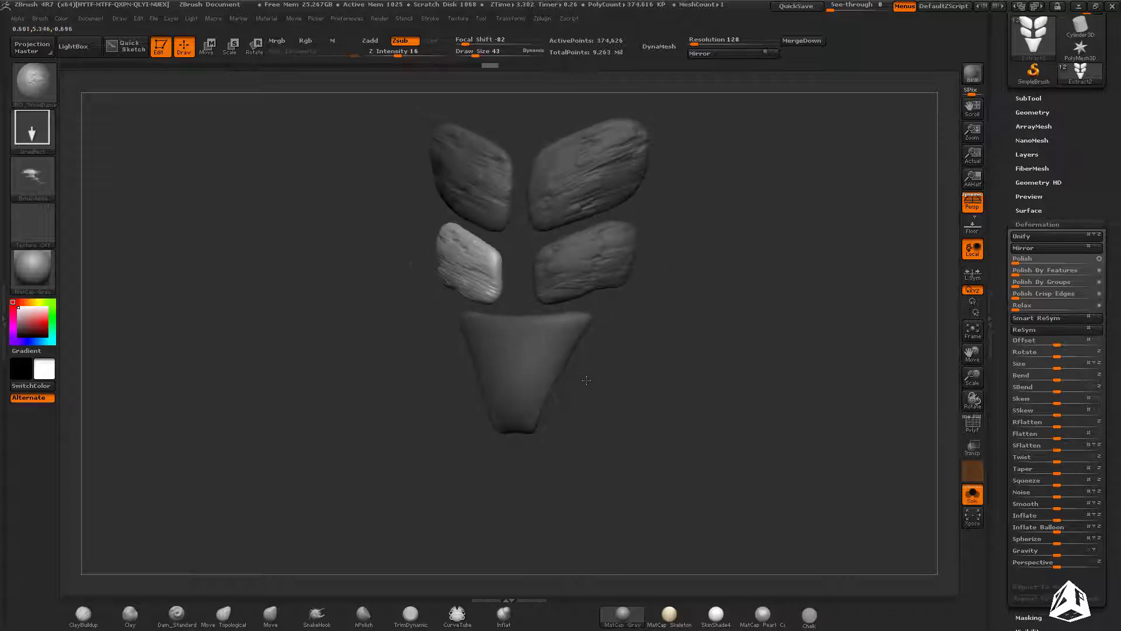
ctrl+drag(589, 398, 624, 298)
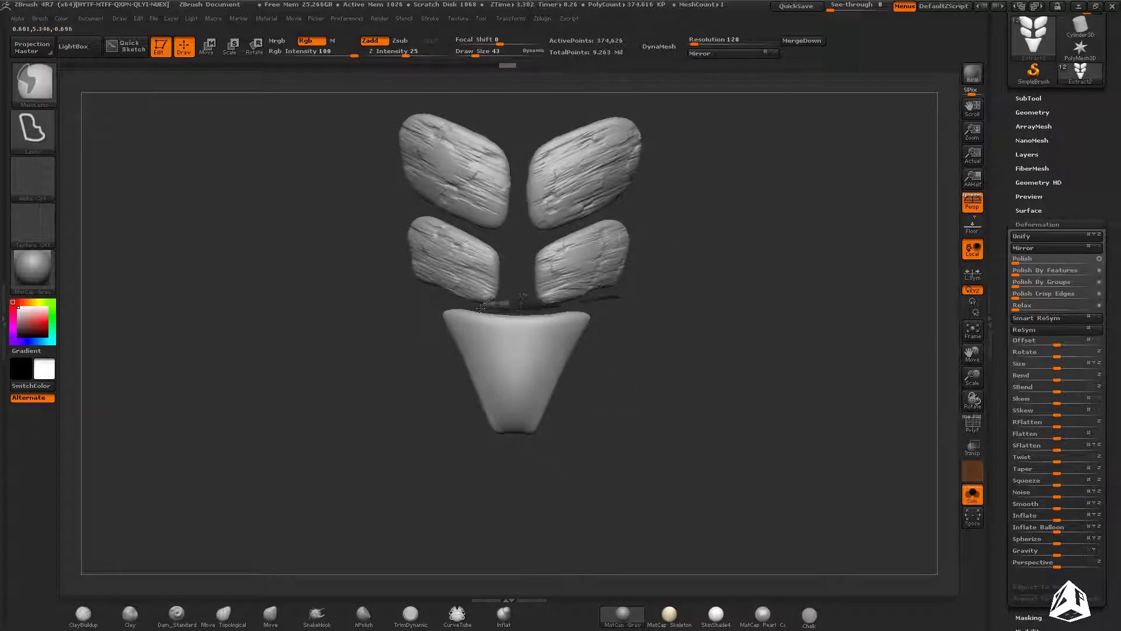
ctrl+drag(480, 308, 724, 346)
mouse_move(607, 403)
ctrl+right_down()
mouse_move(552, 458)
mouse_move(549, 440)
ctrl+right_up()
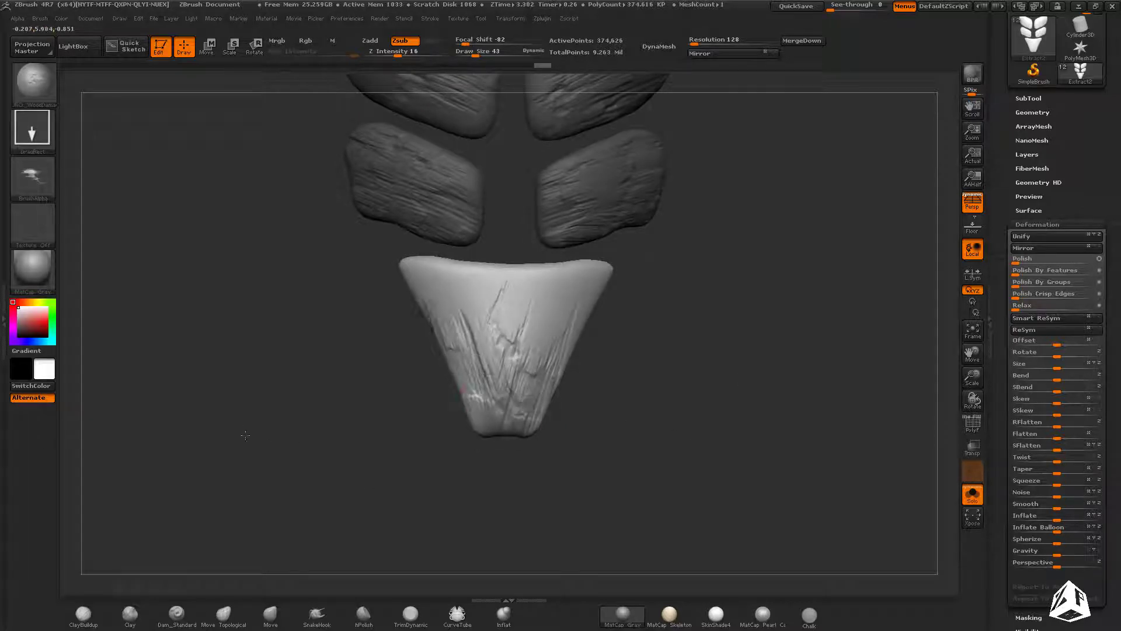
key(ctrl+z)
drag(501, 417, 576, 510)
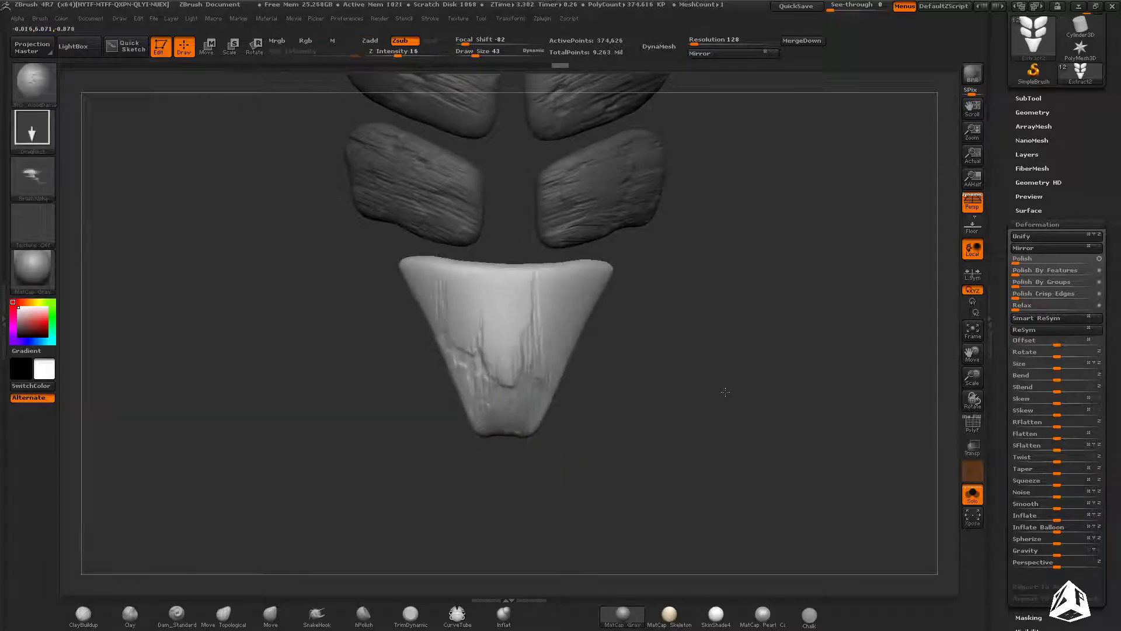
drag(495, 323, 347, 174)
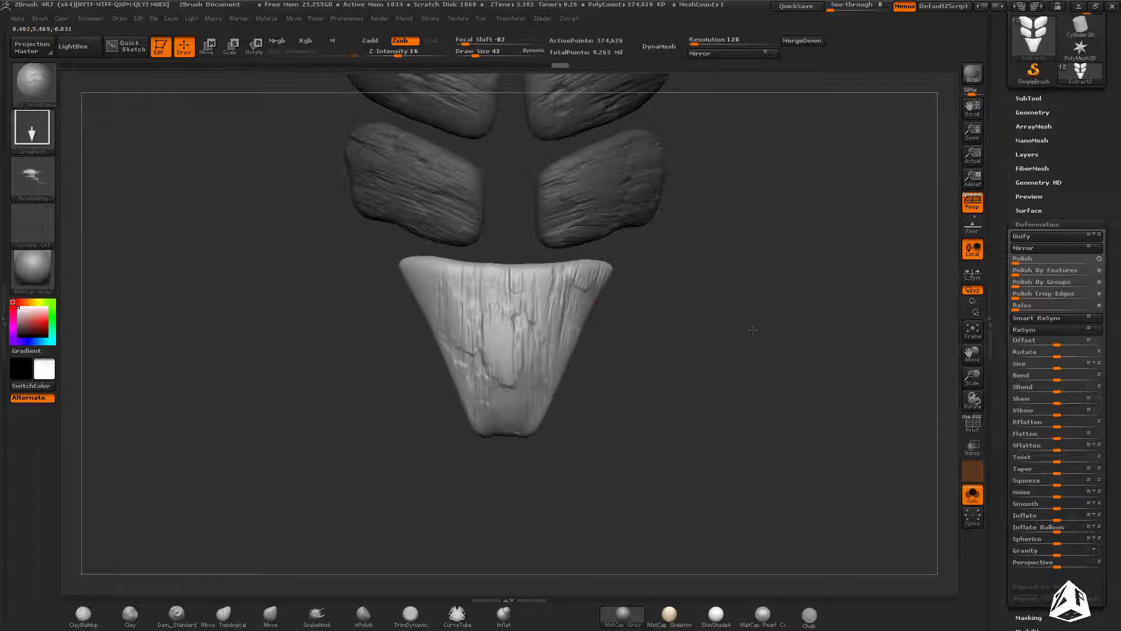
Step: Clear the mask from the abdominal plates and show them on the whole figure
alt+drag(737, 445, 741, 408)
ctrl+drag(780, 445, 751, 403)
alt+drag(751, 403, 753, 433)
click(972, 494)
alt+drag(664, 426, 467, 395)
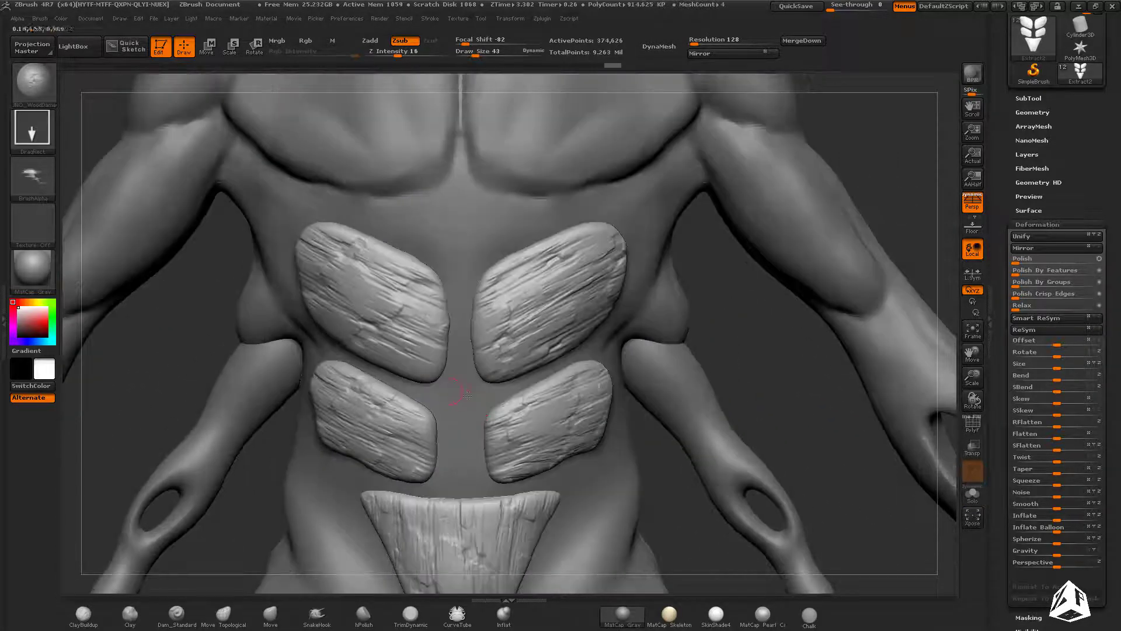
Step: Isolate the abdominal plates again, clear the mask and subdivide their mesh once more
click(969, 499)
drag(777, 409, 724, 408)
mouse_move(462, 339)
ctrl+mouse_down()
mouse_move(770, 544)
mouse_move(272, 443)
mouse_move(386, 394)
mouse_move(453, 409)
ctrl+mouse_up()
drag(730, 485, 759, 485)
mouse_move(759, 485)
alt+mouse_down()
mouse_move(659, 251)
mouse_move(525, 231)
mouse_move(515, 449)
mouse_move(479, 257)
mouse_move(521, 248)
alt+mouse_up()
mouse_move(511, 491)
mouse_down()
mouse_move(521, 452)
mouse_move(507, 455)
mouse_up()
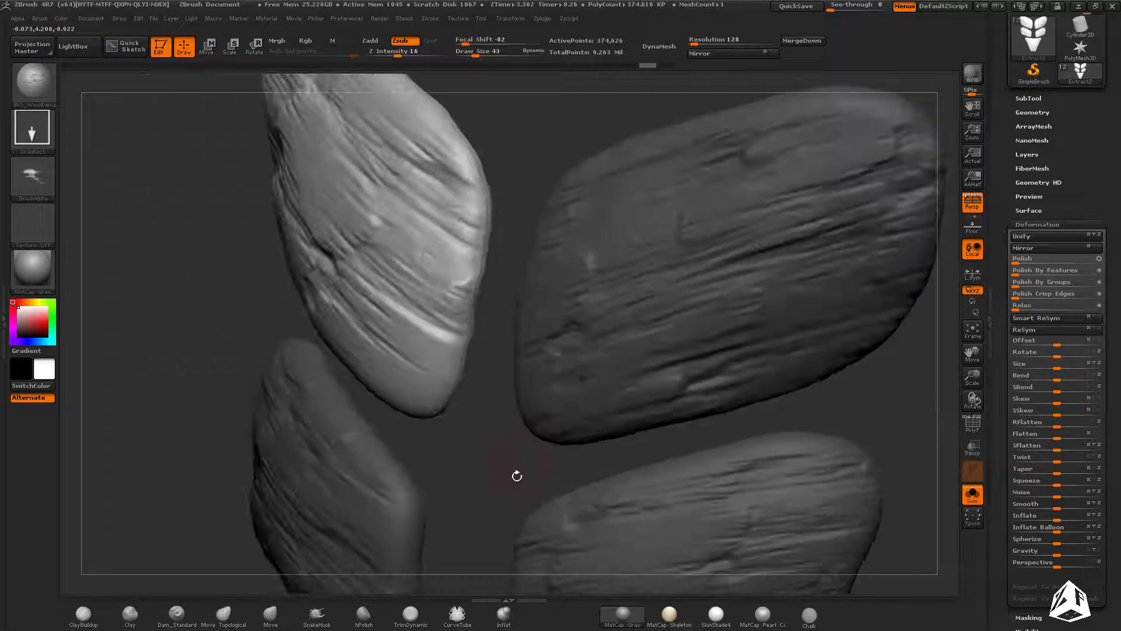
ctrl+click(487, 476)
key(ctrl+d)
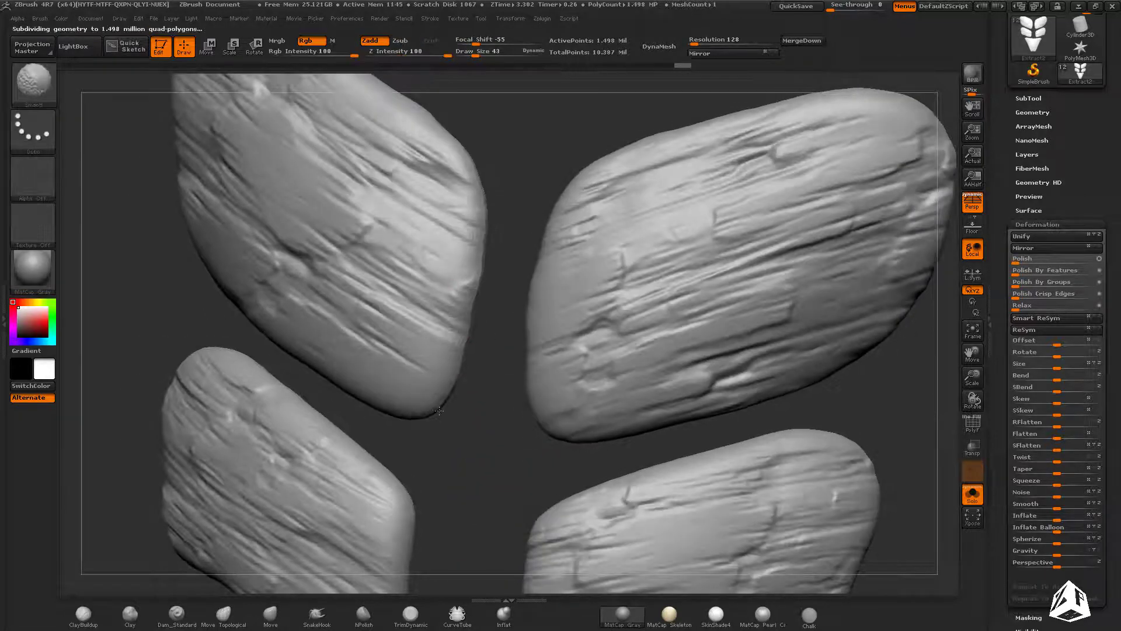
Step: Mask the right-hand plates, carve cracks into the inner edge of the upper-left plate with the Orb slash curve brush, and clear the mask
key(b)
click(462, 342)
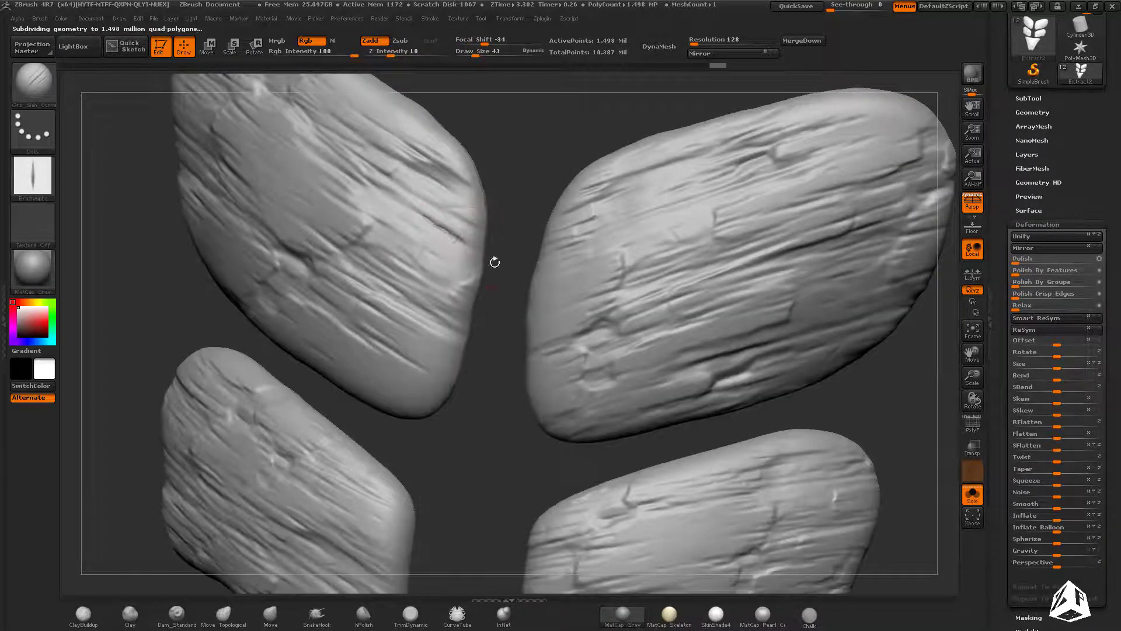
drag(495, 262, 467, 280)
mouse_move(490, 327)
ctrl+mouse_down()
mouse_move(643, 82)
mouse_move(490, 409)
ctrl+mouse_up()
mouse_move(470, 274)
mouse_down()
mouse_move(496, 256)
mouse_move(453, 224)
mouse_up()
drag(342, 337, 426, 385)
mouse_move(444, 390)
mouse_down()
mouse_move(403, 390)
mouse_move(436, 394)
mouse_move(467, 355)
mouse_move(444, 352)
mouse_up()
drag(373, 301, 427, 331)
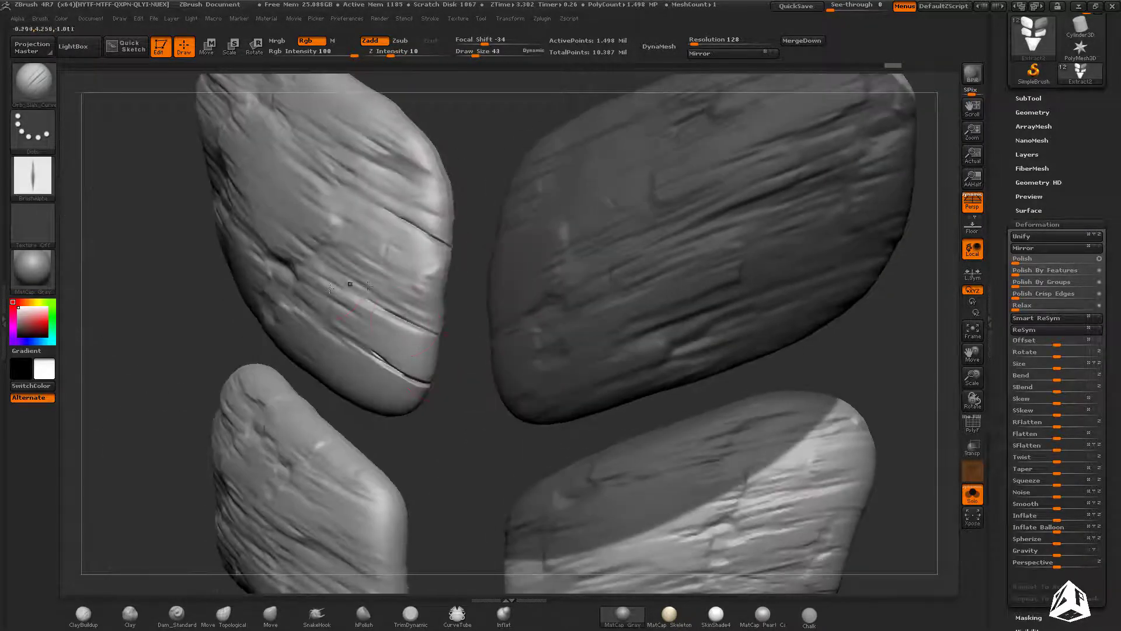
drag(470, 286, 578, 336)
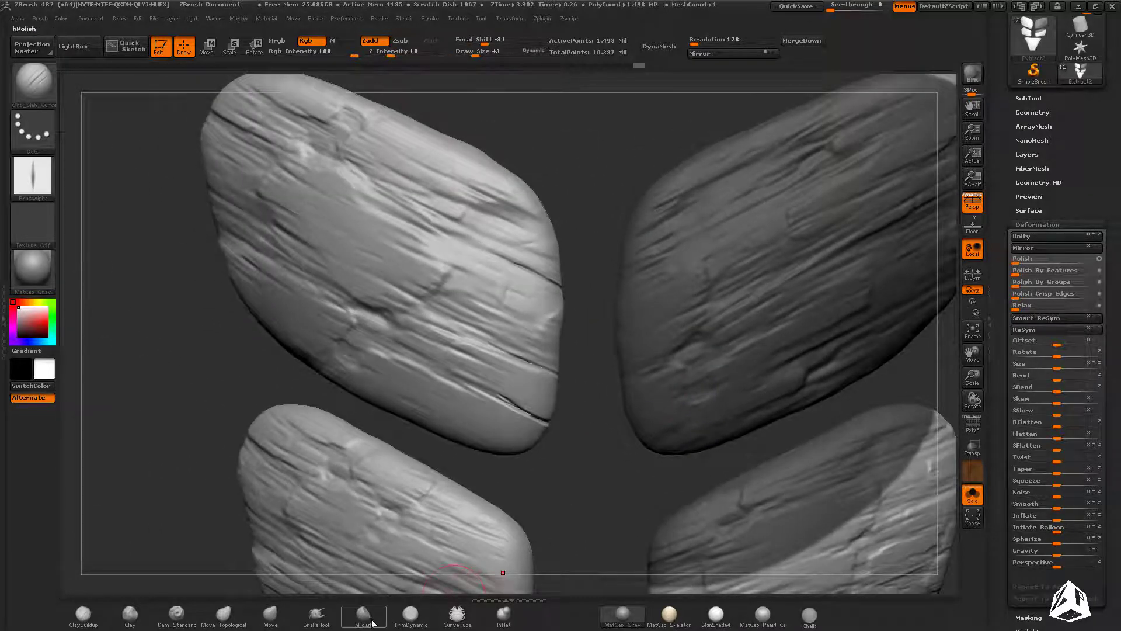
ctrl+drag(595, 492, 621, 508)
Step: Split the abdominal plates subtool into separate parts
mouse_move(622, 496)
alt+mouse_down()
mouse_move(651, 431)
mouse_move(607, 374)
alt+mouse_up()
click(1044, 97)
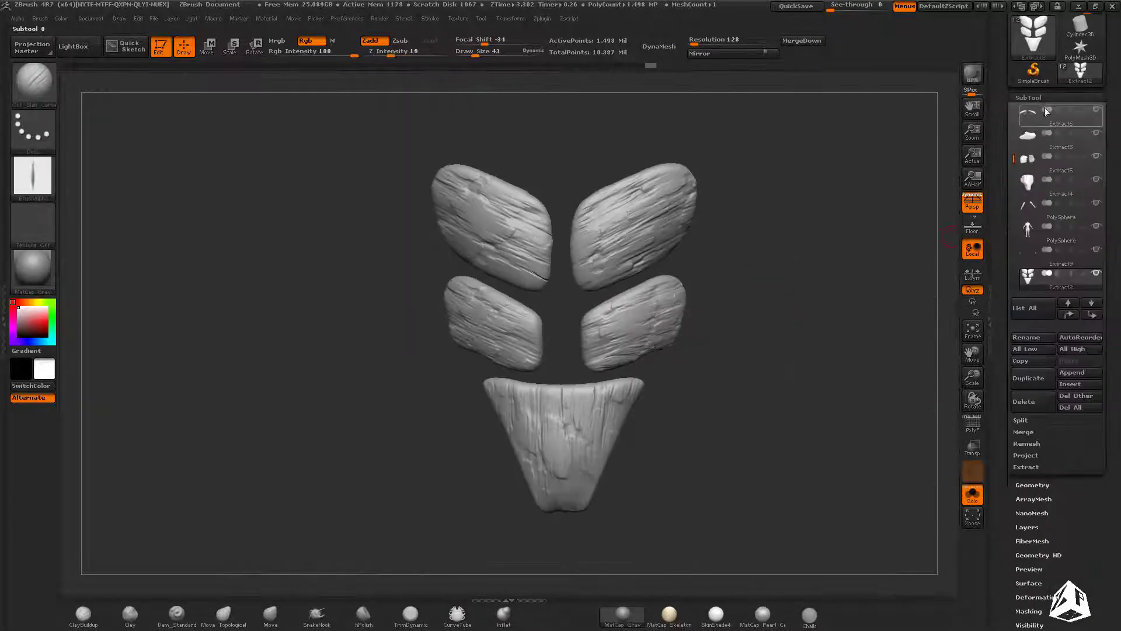
click(1020, 420)
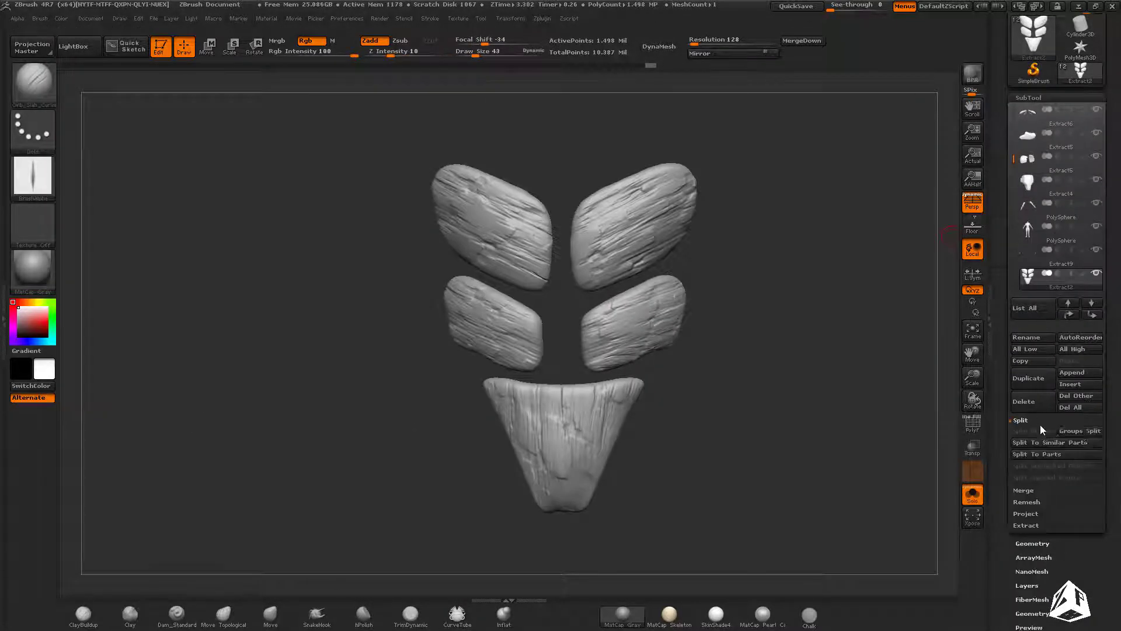
click(1078, 454)
click(886, 481)
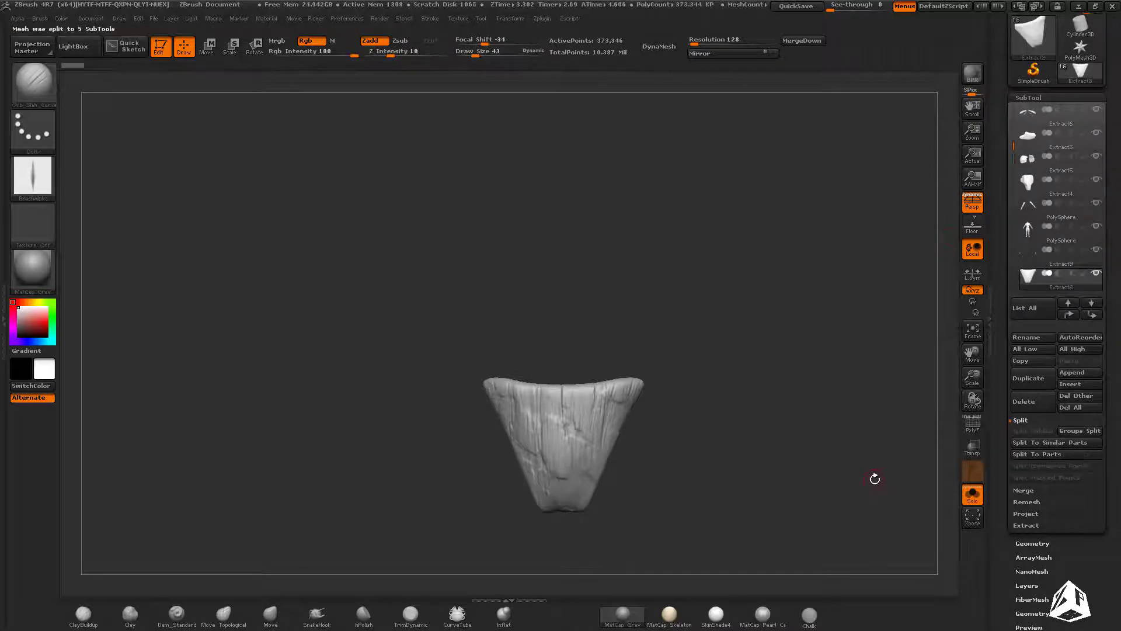
Step: Show the whole figure, select the upper-left abdominal plate and isolate it
click(973, 491)
alt+drag(901, 435, 890, 513)
alt+click(487, 301)
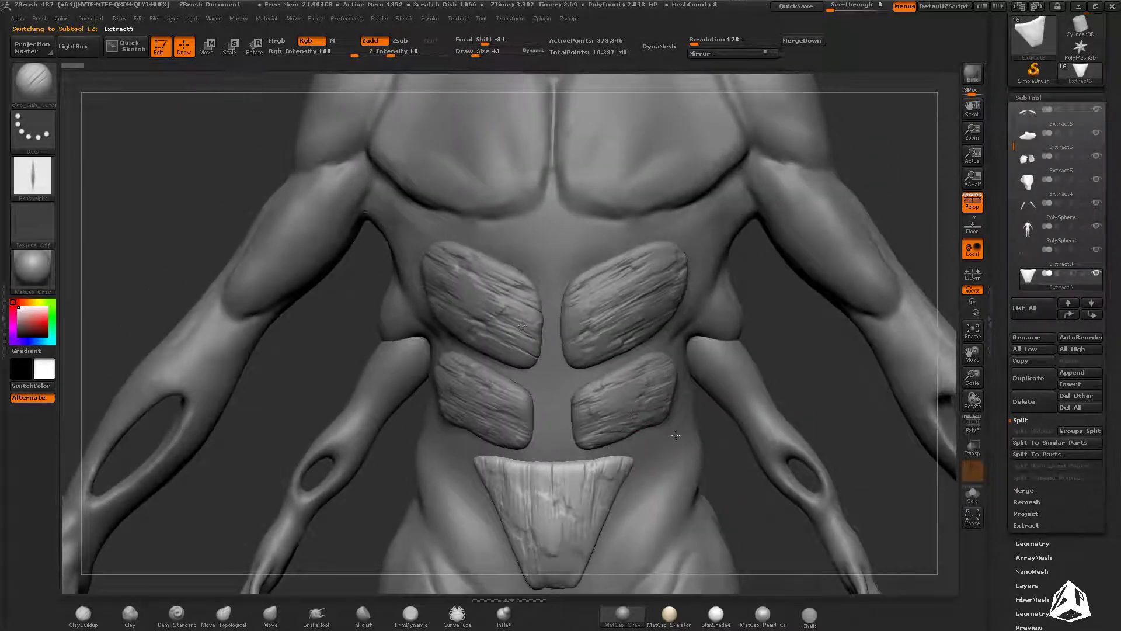
click(972, 494)
drag(730, 368, 530, 362)
Step: Build up the edge segments between the cracks on the upper-left abdominal plate's inner side with the ClayBuildup brush at draw size 49
key(1)
key(s)
click(612, 330)
mouse_move(612, 330)
mouse_down()
mouse_move(590, 321)
mouse_move(505, 337)
mouse_up()
mouse_move(503, 331)
right_down()
mouse_move(523, 314)
mouse_move(496, 318)
right_up()
drag(498, 315, 500, 344)
right_drag(496, 336, 531, 333)
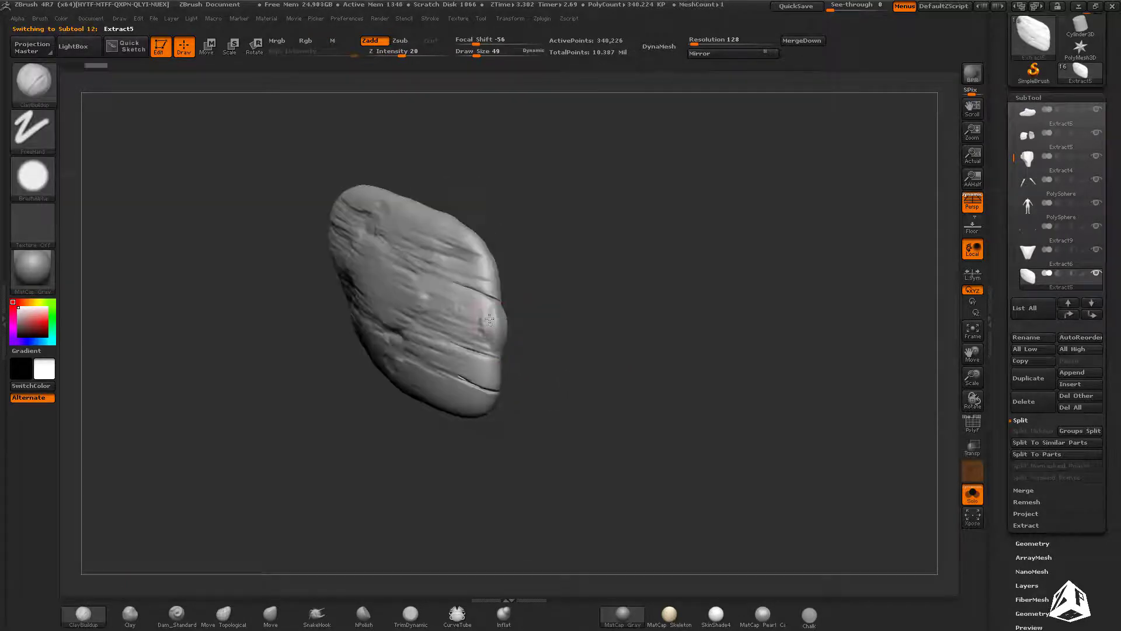
drag(487, 339, 476, 344)
right_drag(537, 333, 479, 324)
drag(520, 313, 534, 337)
right_drag(534, 337, 509, 333)
drag(511, 345, 501, 306)
mouse_move(514, 336)
right_down()
mouse_move(540, 355)
mouse_move(536, 299)
mouse_move(501, 365)
right_up()
Step: Flatten the built-up segment on the plate's inner edge into hard facets with the TrimDynamic brush
click(410, 616)
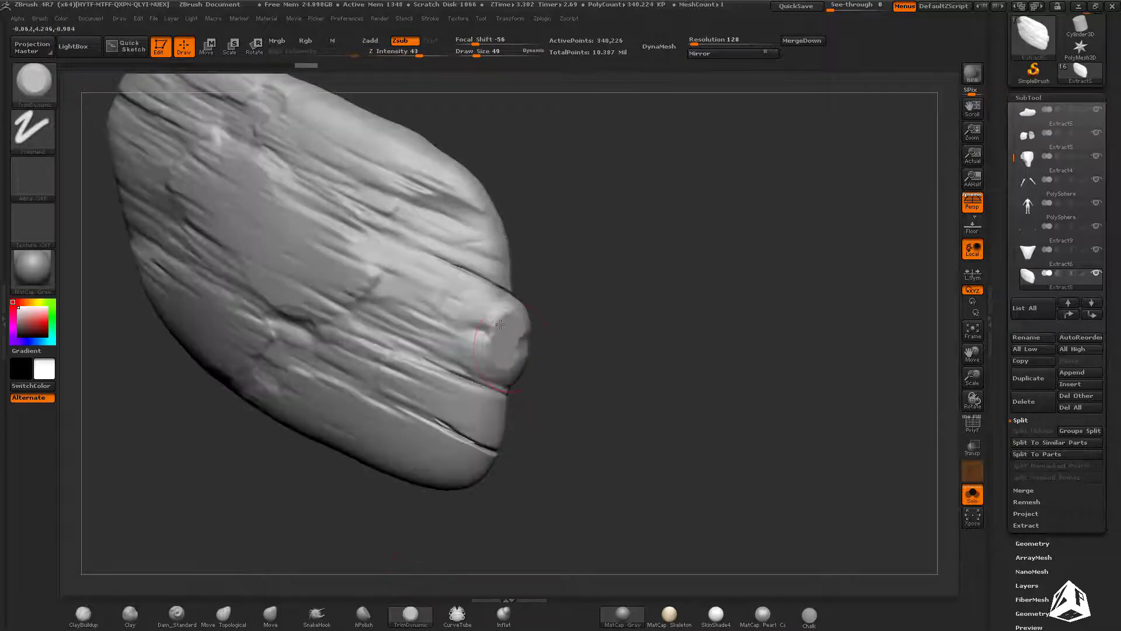
drag(494, 326, 490, 350)
right_drag(496, 341, 529, 320)
drag(529, 320, 531, 345)
right_drag(528, 339, 560, 330)
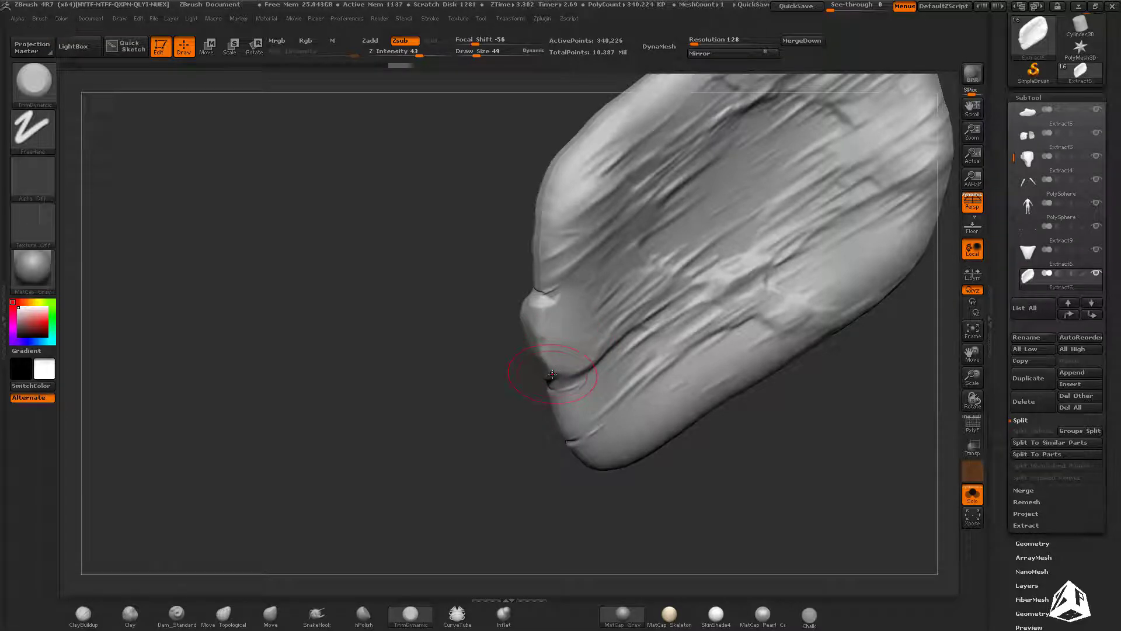
drag(455, 374, 607, 350)
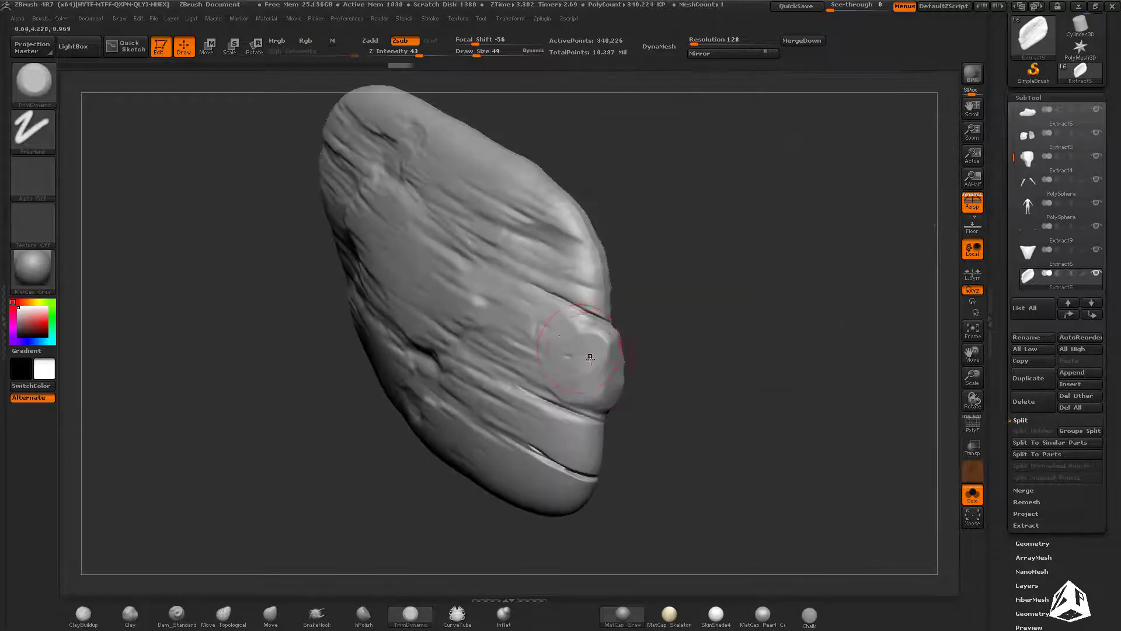
mouse_move(730, 368)
mouse_down()
mouse_move(598, 372)
mouse_move(759, 316)
mouse_move(701, 281)
mouse_move(737, 252)
mouse_move(723, 229)
mouse_move(753, 255)
mouse_move(695, 275)
mouse_up()
drag(638, 300, 632, 280)
shift+drag(631, 280, 628, 315)
mouse_move(671, 356)
mouse_down()
mouse_move(691, 378)
mouse_move(654, 386)
mouse_move(648, 399)
mouse_up()
Step: Add volume to the lower segment of the plate's inner edge with a smaller ClayBuildup brush
click(98, 617)
key(space)
key(s)
drag(620, 412, 616, 391)
mouse_move(709, 392)
mouse_down()
mouse_move(648, 395)
mouse_move(671, 396)
mouse_up()
mouse_move(619, 403)
mouse_down()
mouse_move(768, 387)
mouse_move(762, 397)
mouse_up()
Step: Polish the inner-edge segments and the plate's lower inner corner with the hPolish brush at draw size 32
click(368, 614)
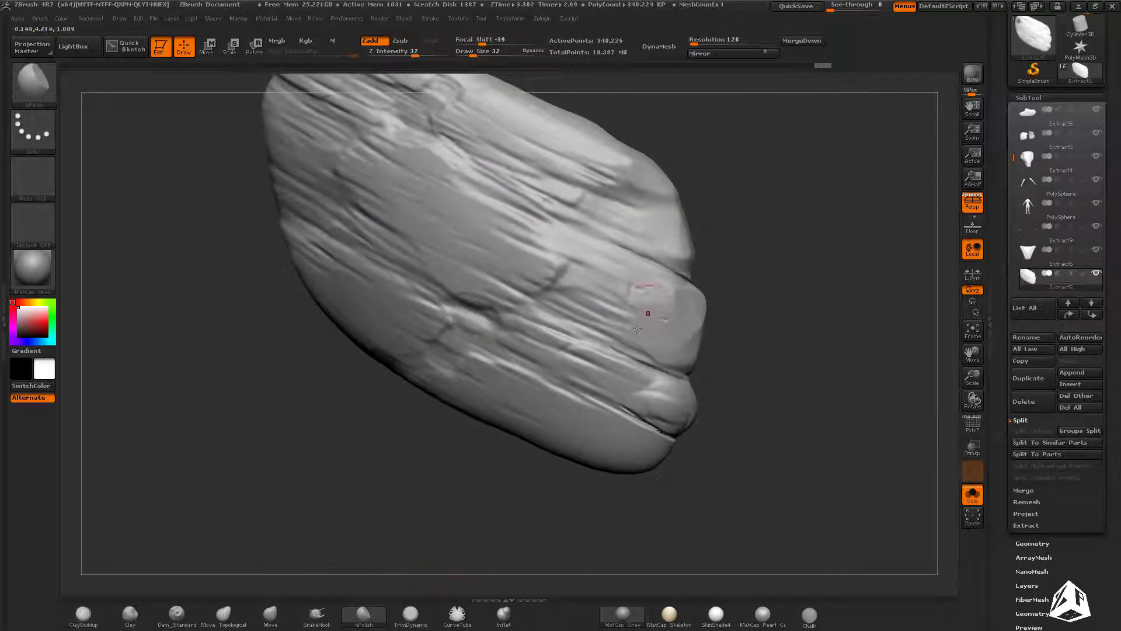
drag(677, 405, 659, 393)
mouse_move(759, 397)
mouse_down()
mouse_move(648, 402)
mouse_move(715, 409)
mouse_move(654, 426)
mouse_move(709, 403)
mouse_up()
mouse_move(672, 408)
mouse_down()
mouse_move(712, 403)
mouse_move(733, 425)
mouse_move(698, 380)
mouse_up()
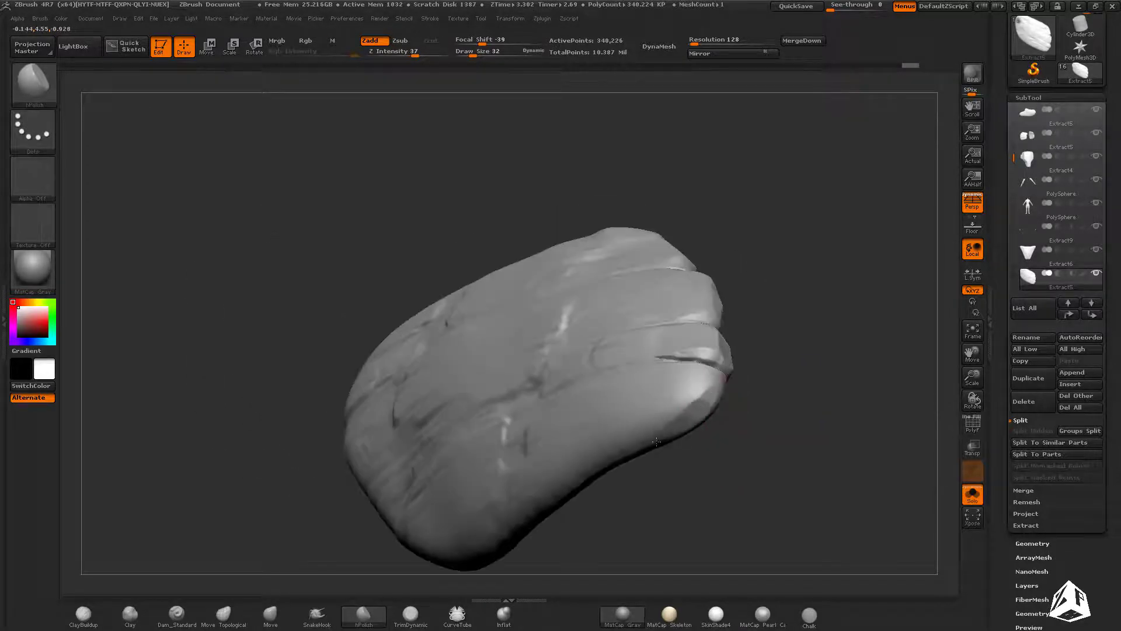
Step: Bevel the plate's rim along its lower and outer sides with hPolish strokes
drag(653, 435, 631, 341)
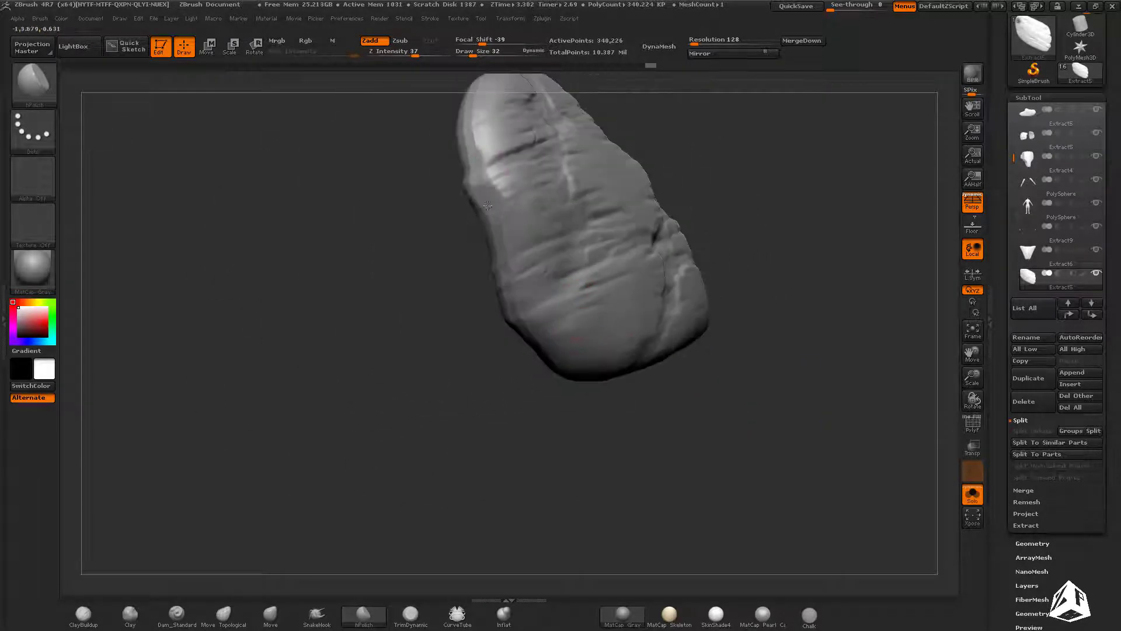
mouse_move(488, 206)
mouse_down()
mouse_move(513, 292)
mouse_move(570, 329)
mouse_up()
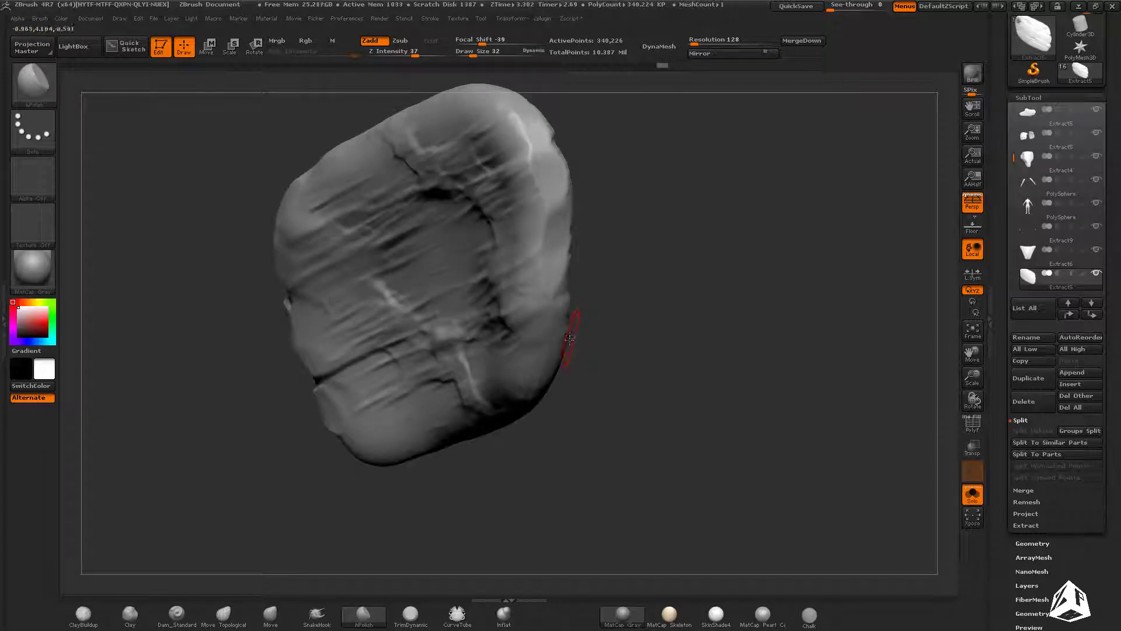
drag(570, 339, 530, 358)
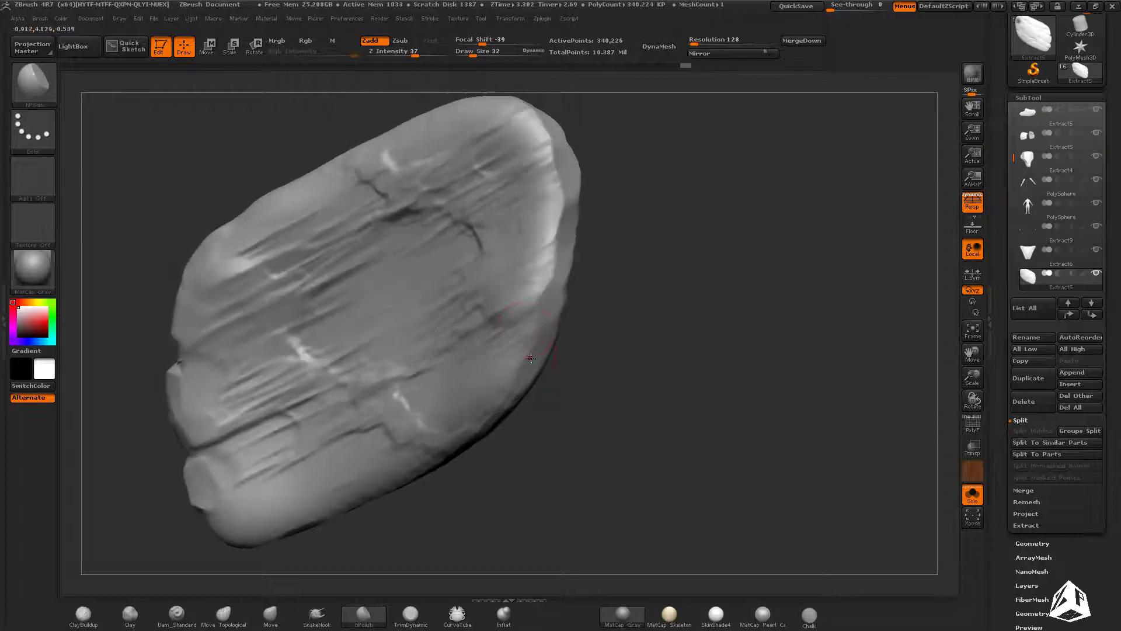
mouse_move(529, 444)
mouse_down()
mouse_move(560, 427)
mouse_move(529, 438)
mouse_up()
drag(526, 350, 478, 432)
drag(570, 409, 637, 403)
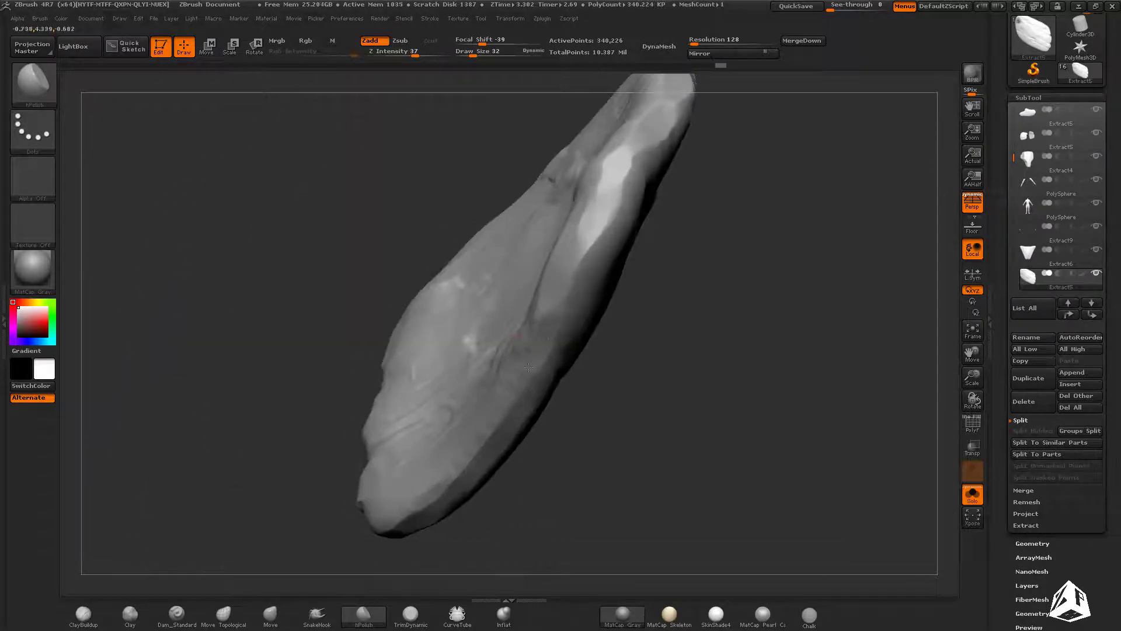
mouse_move(508, 403)
mouse_down()
mouse_move(403, 519)
mouse_move(584, 438)
mouse_move(734, 290)
mouse_move(689, 345)
mouse_move(733, 350)
mouse_move(747, 409)
mouse_up()
Step: Refine the faceted inner-edge segments with a smaller hPolish brush
key(bracketleft)
key(bracketleft)
drag(675, 374, 614, 318)
mouse_move(753, 403)
mouse_down()
mouse_move(619, 337)
mouse_move(706, 410)
mouse_move(671, 413)
mouse_move(773, 353)
mouse_move(796, 250)
mouse_up()
Step: Subdivide the plate once and carve long cracks along the grain of its face with the Orb slash curve brush at size 40
key(b)
click(559, 301)
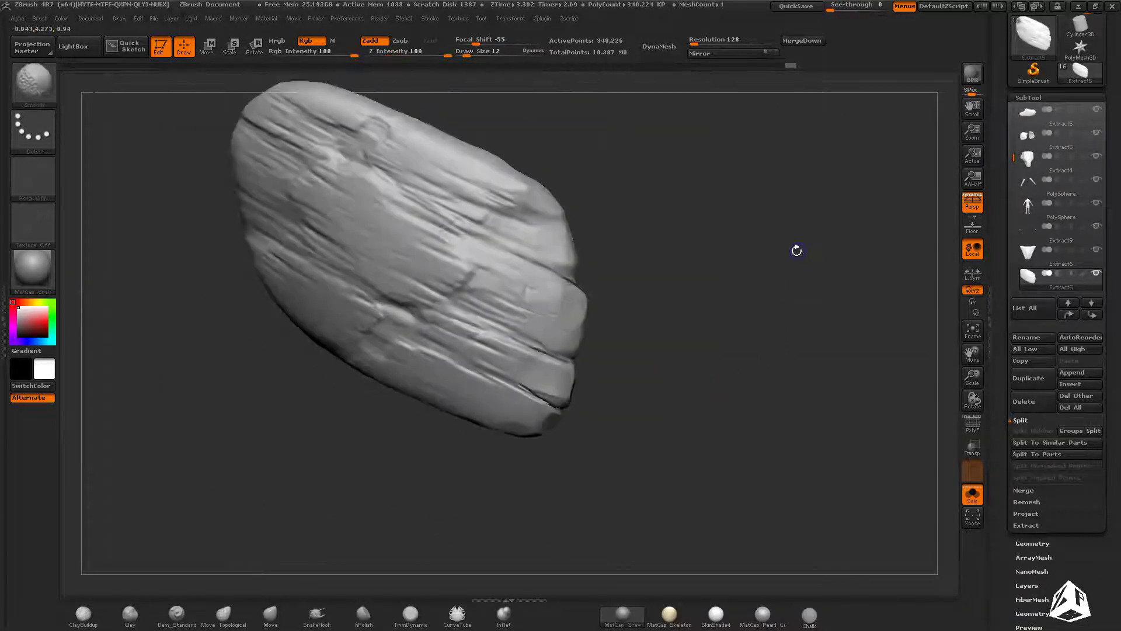
key(ctrl+d)
drag(713, 287, 574, 282)
key(bracketright)
key(bracketright)
key(bracketright)
mouse_move(516, 226)
right_down()
mouse_move(490, 240)
mouse_move(335, 217)
right_up()
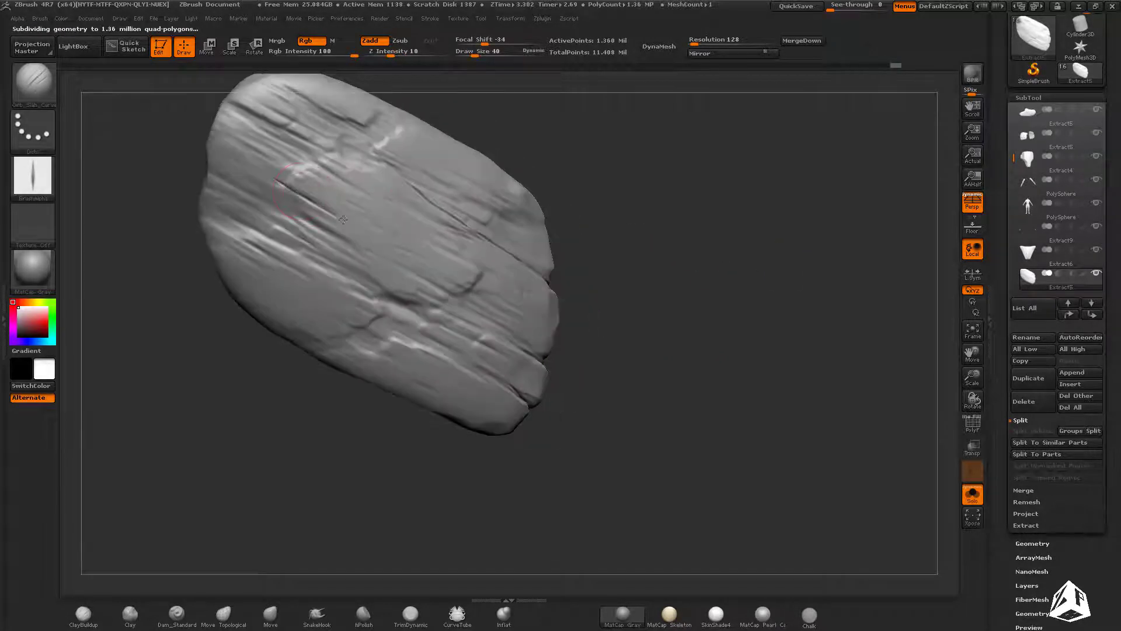
right_drag(391, 277, 392, 308)
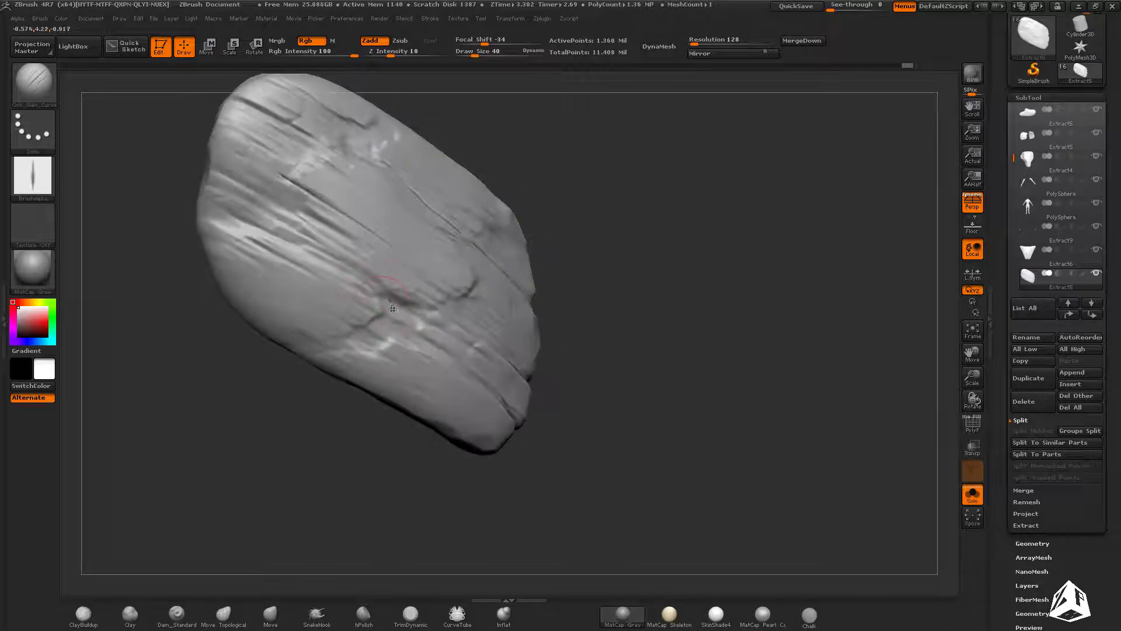
right_drag(402, 219, 620, 302)
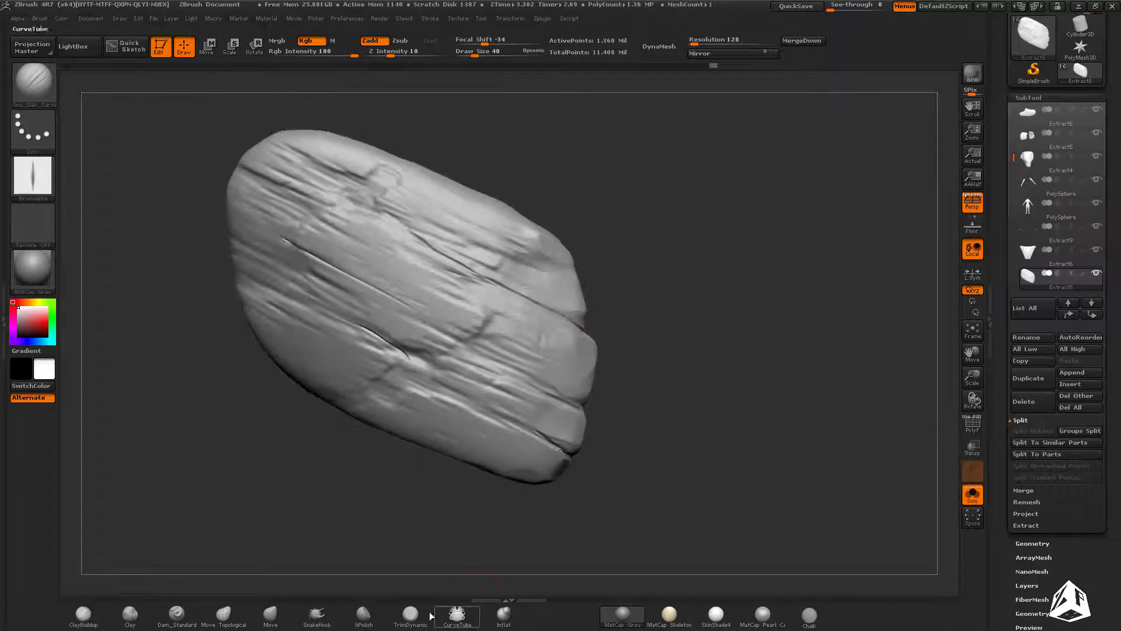
Step: Flatten the plate's face around the new cracks and facet its outer edge with the TrimDynamic brush at draw size 40
click(410, 616)
mouse_move(498, 320)
mouse_down()
mouse_move(402, 390)
mouse_move(496, 392)
mouse_up()
mouse_move(277, 234)
mouse_down()
mouse_move(292, 257)
mouse_move(467, 284)
mouse_move(505, 380)
mouse_up()
drag(263, 176, 255, 208)
right_drag(257, 199, 146, 196)
mouse_move(207, 175)
mouse_down()
mouse_move(205, 213)
mouse_move(199, 197)
mouse_up()
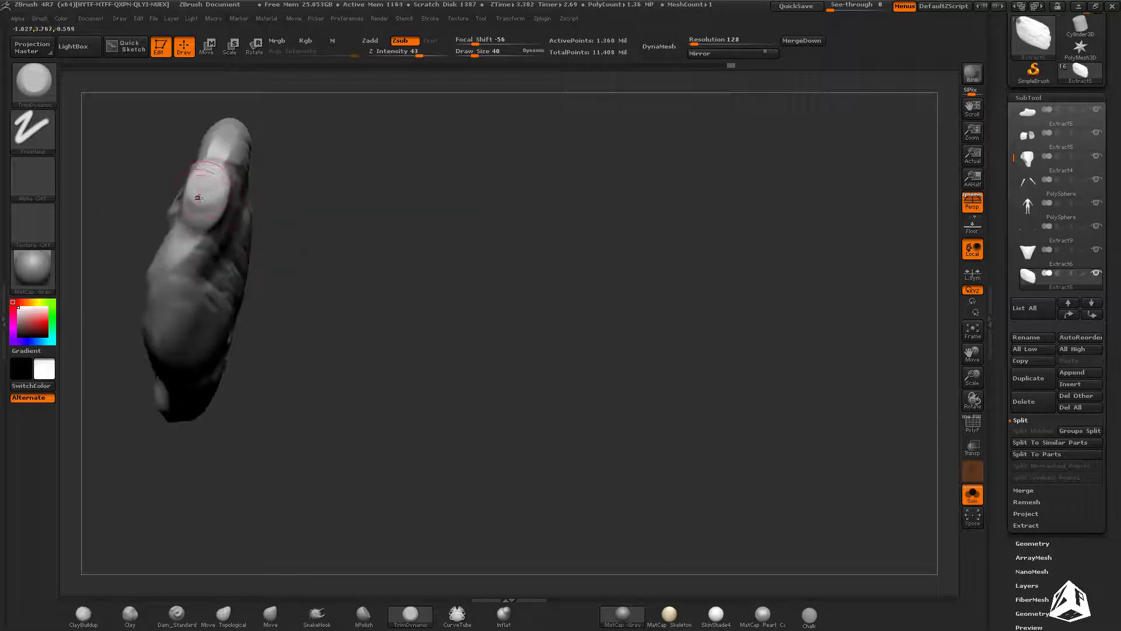
mouse_move(199, 197)
right_down()
mouse_move(292, 204)
mouse_move(362, 245)
mouse_move(467, 251)
mouse_move(385, 247)
mouse_move(467, 409)
mouse_move(262, 580)
right_up()
Step: Cut a deep split from the plate's upper outer edge into its face with the Dam_Standard brush at draw size 23
click(224, 616)
click(177, 616)
key(s)
drag(437, 354, 431, 353)
mouse_move(526, 351)
right_down()
mouse_move(413, 351)
mouse_move(328, 230)
mouse_move(392, 464)
mouse_move(397, 260)
right_up()
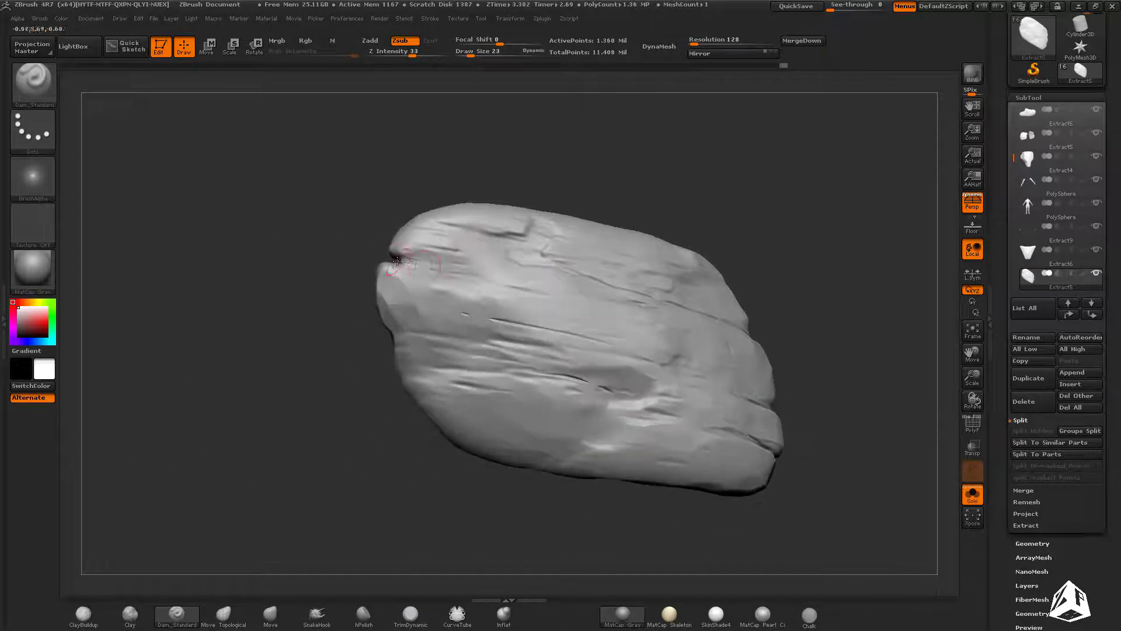
mouse_move(397, 261)
mouse_down()
mouse_move(546, 279)
mouse_move(438, 267)
mouse_up()
drag(429, 265, 477, 273)
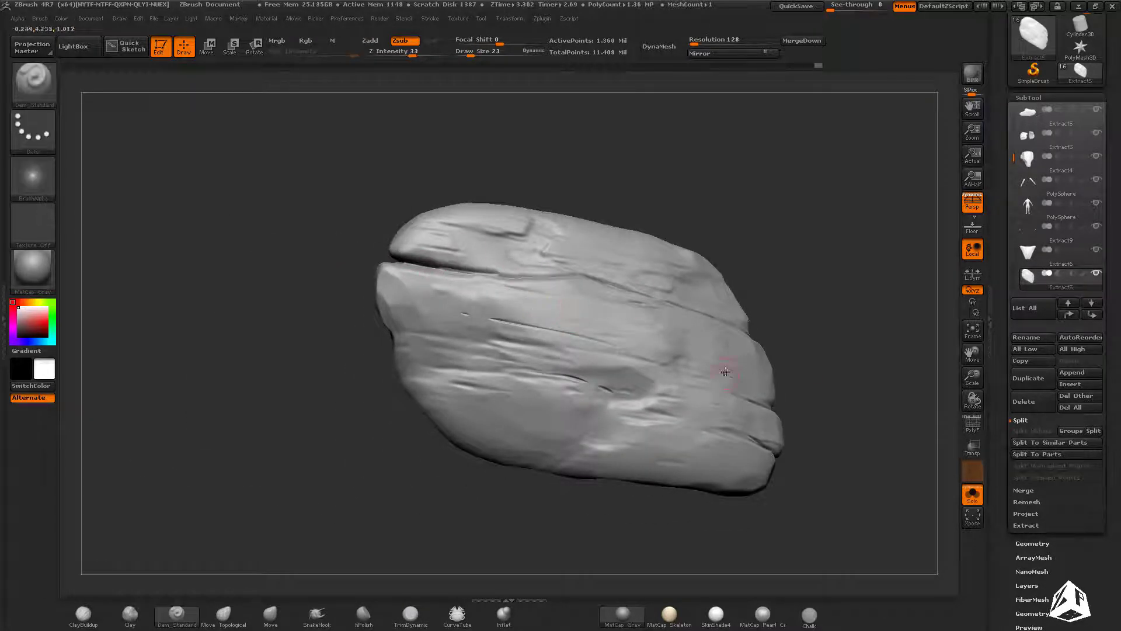
Step: Cut two more splits lower on the plate's outer edge with the Dam_Standard brush, wrapping them around the rim
right_drag(725, 372, 450, 278)
drag(431, 282, 391, 295)
right_drag(392, 295, 363, 320)
drag(411, 285, 472, 297)
right_drag(472, 297, 534, 366)
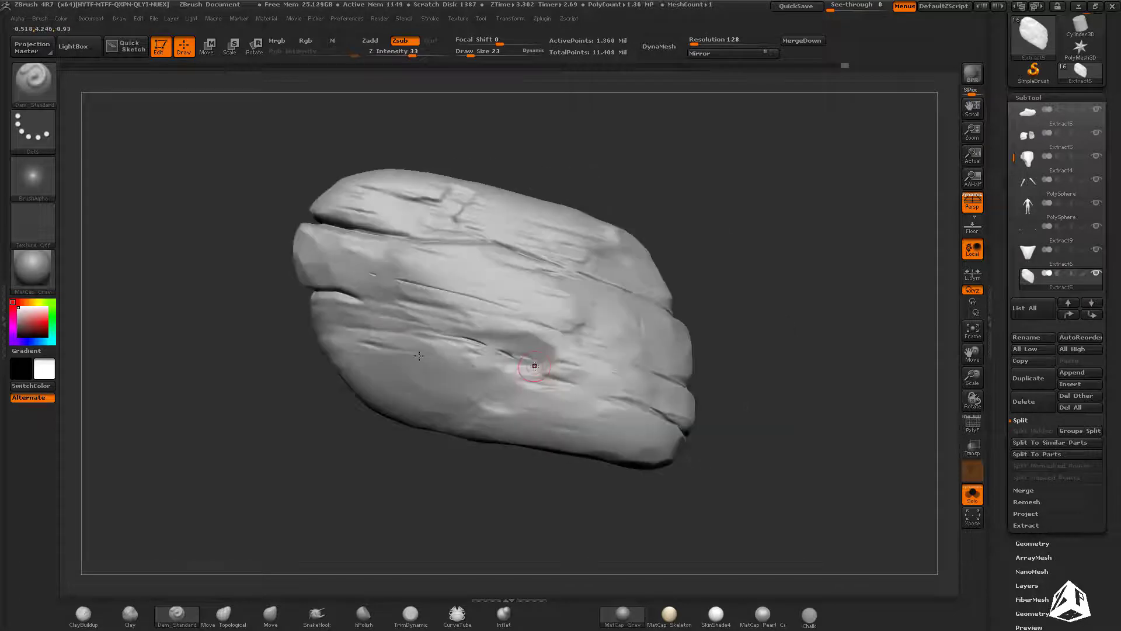
right_drag(421, 329, 466, 330)
drag(350, 328, 379, 332)
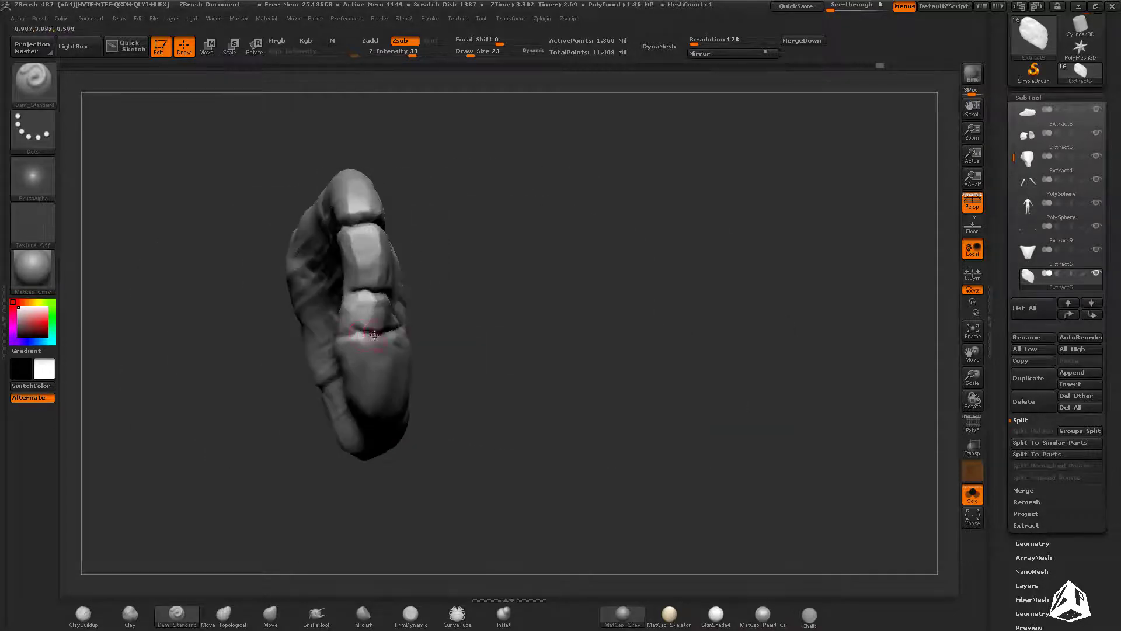
right_drag(351, 333, 409, 344)
drag(293, 350, 322, 358)
mouse_move(461, 357)
right_down()
mouse_move(578, 353)
mouse_move(685, 292)
mouse_move(660, 303)
mouse_move(633, 292)
mouse_move(606, 278)
mouse_move(614, 258)
mouse_move(728, 311)
right_up()
mouse_move(593, 326)
right_down()
mouse_move(763, 368)
mouse_move(771, 383)
mouse_move(783, 355)
right_up()
Step: Polish the split segments on the plate's outer edge with the hPolish brush
click(366, 618)
right_drag(421, 496, 490, 339)
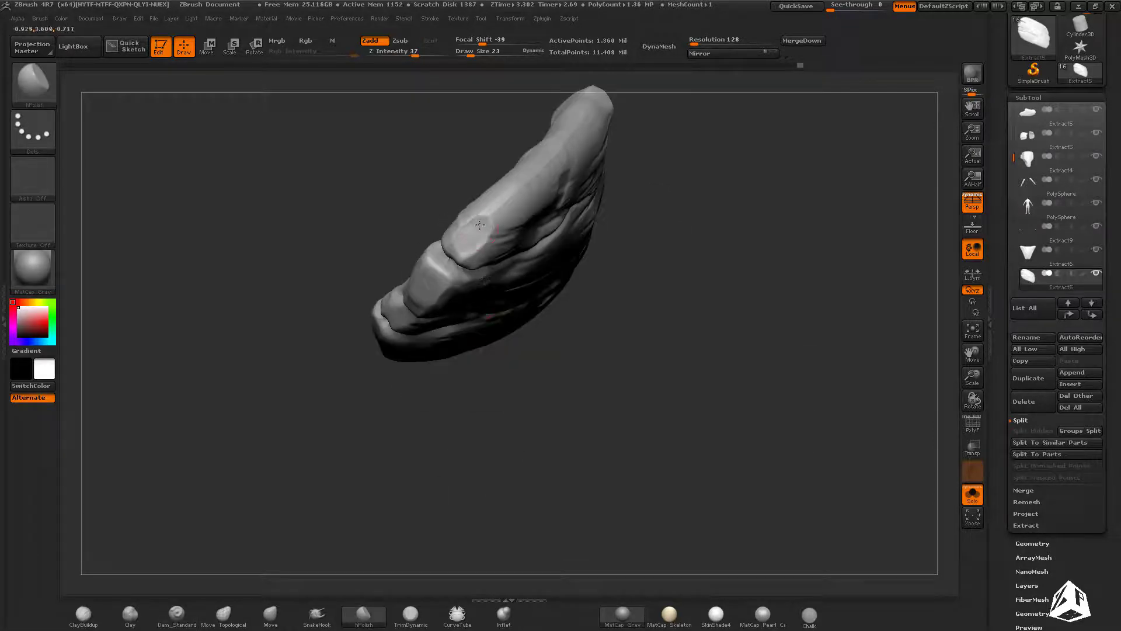
mouse_move(487, 222)
right_down()
mouse_move(566, 201)
mouse_move(615, 230)
mouse_move(642, 281)
mouse_move(544, 205)
mouse_move(488, 251)
right_up()
key(bracketleft)
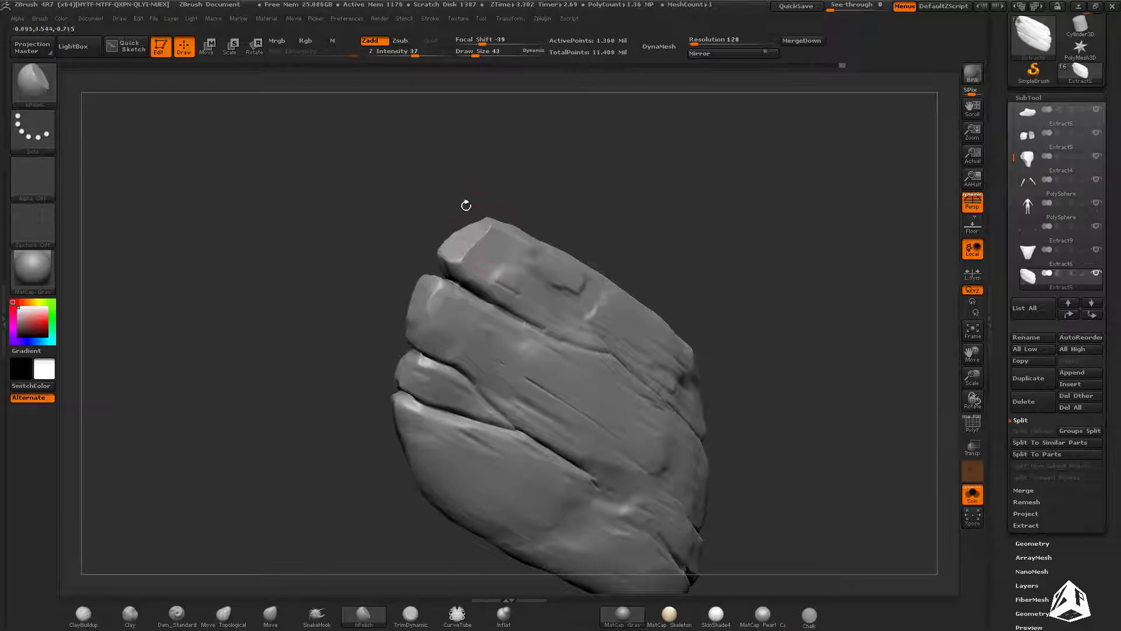
Step: Trim the outer-edge segments and the plate's rim into flat facets with the TrimDynamic brush at draw size 43
click(410, 615)
right_drag(423, 526, 491, 245)
drag(474, 235, 467, 240)
mouse_move(491, 219)
right_down()
mouse_move(461, 212)
mouse_move(594, 270)
mouse_move(681, 390)
mouse_move(425, 195)
mouse_move(774, 371)
mouse_move(640, 235)
mouse_move(584, 222)
mouse_move(596, 226)
mouse_move(577, 147)
mouse_move(549, 169)
mouse_move(762, 345)
mouse_move(705, 315)
mouse_move(563, 301)
right_up()
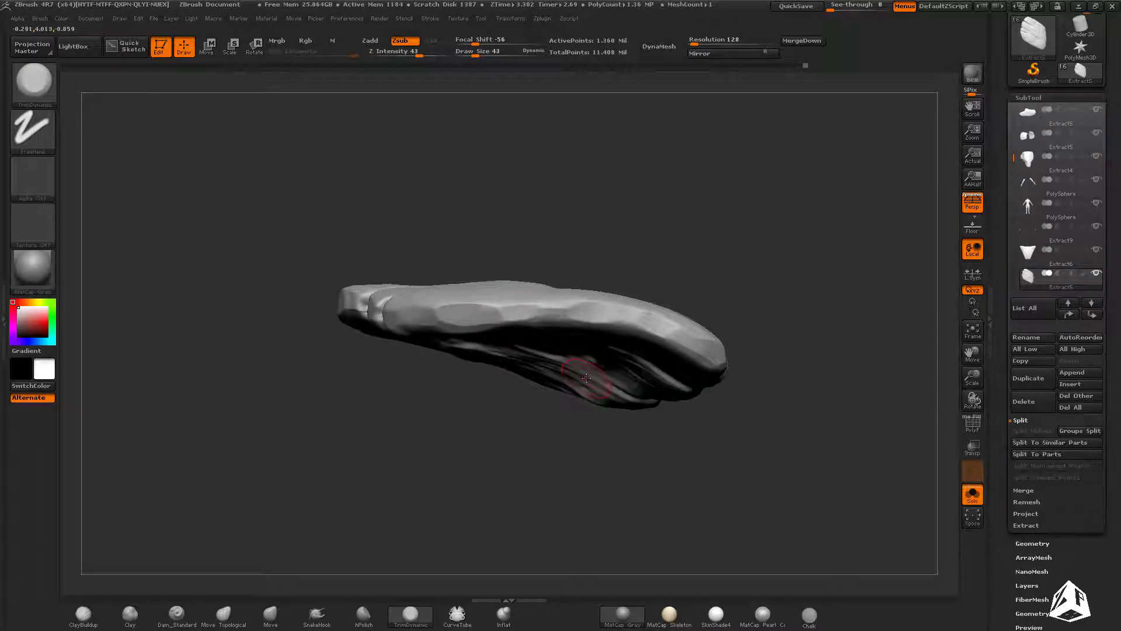
mouse_move(586, 378)
right_down()
mouse_move(703, 263)
mouse_move(770, 440)
mouse_move(753, 393)
mouse_move(748, 148)
mouse_move(604, 391)
mouse_move(444, 315)
mouse_move(426, 353)
right_up()
Step: Stamp wood damage across the plate's middle band with the JRO wood damage brush
key(b)
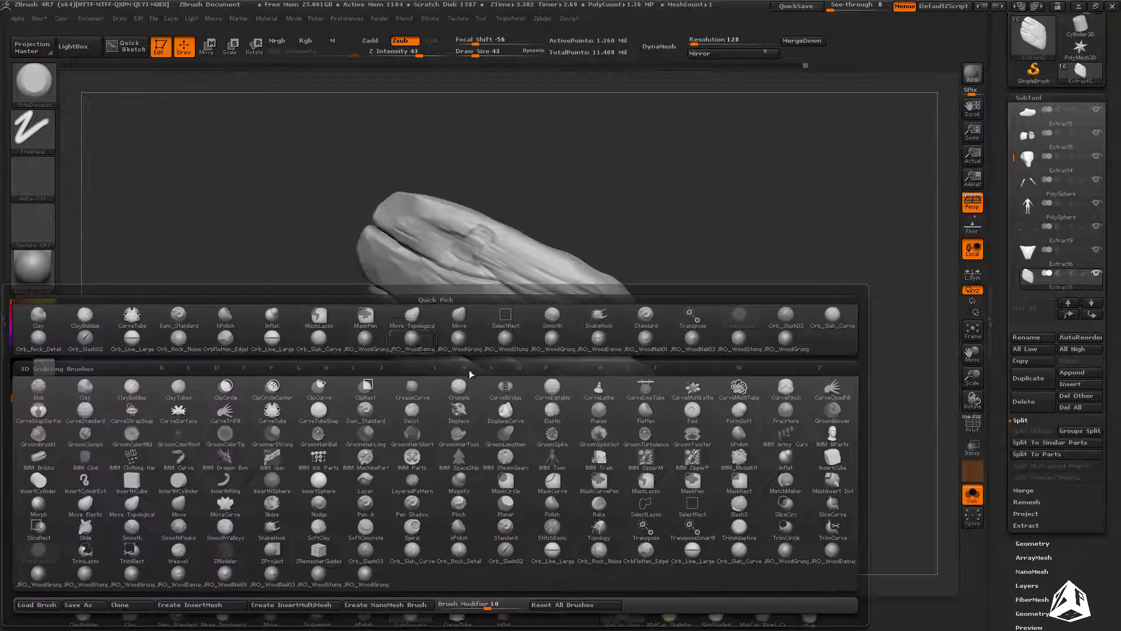
click(412, 341)
right_drag(435, 479, 691, 314)
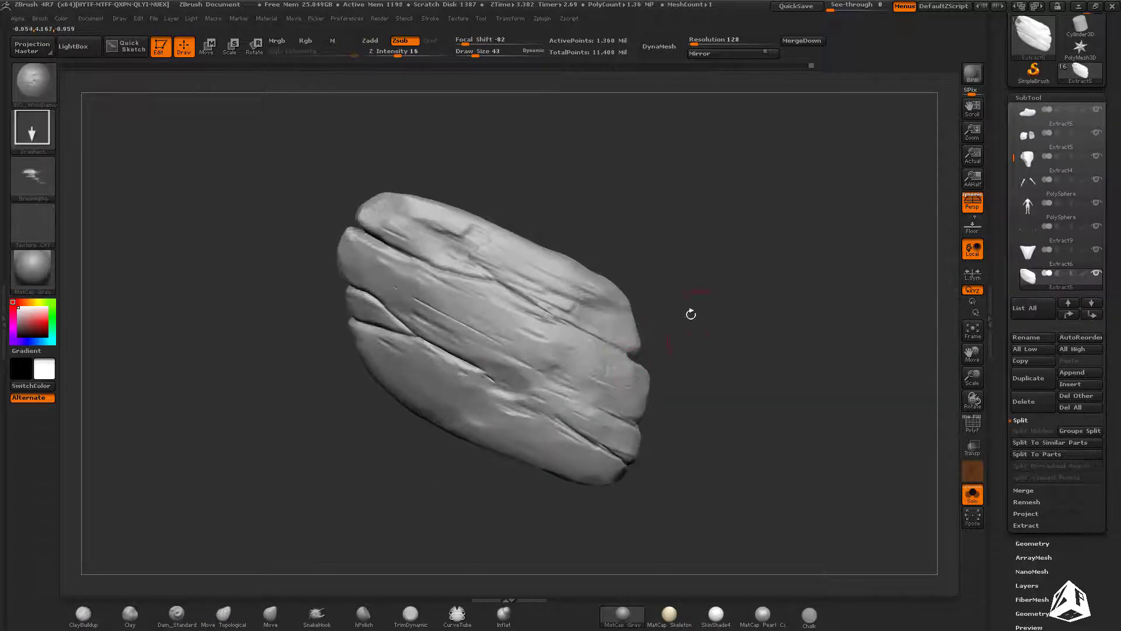
mouse_move(424, 483)
mouse_down()
mouse_move(391, 535)
mouse_move(400, 540)
mouse_move(418, 484)
mouse_move(417, 503)
mouse_up()
right_drag(401, 562, 426, 561)
Step: Soften the stamped damage and the plate's edges with the hPolish brush at draw size 43
key(b)
key(h)
key(p)
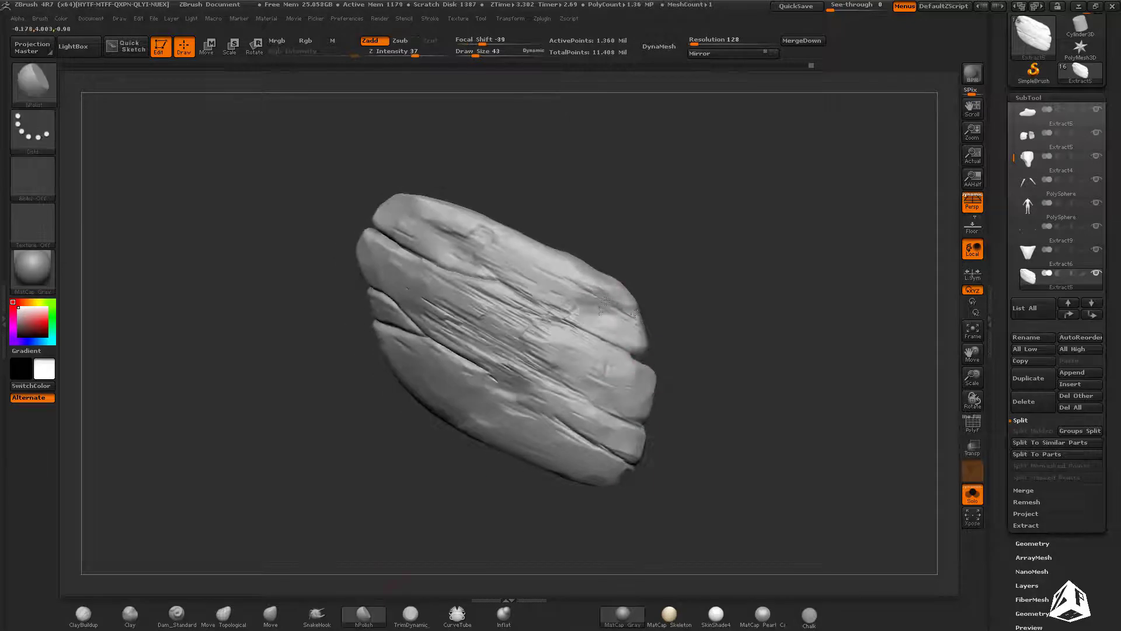
right_drag(634, 313, 654, 348)
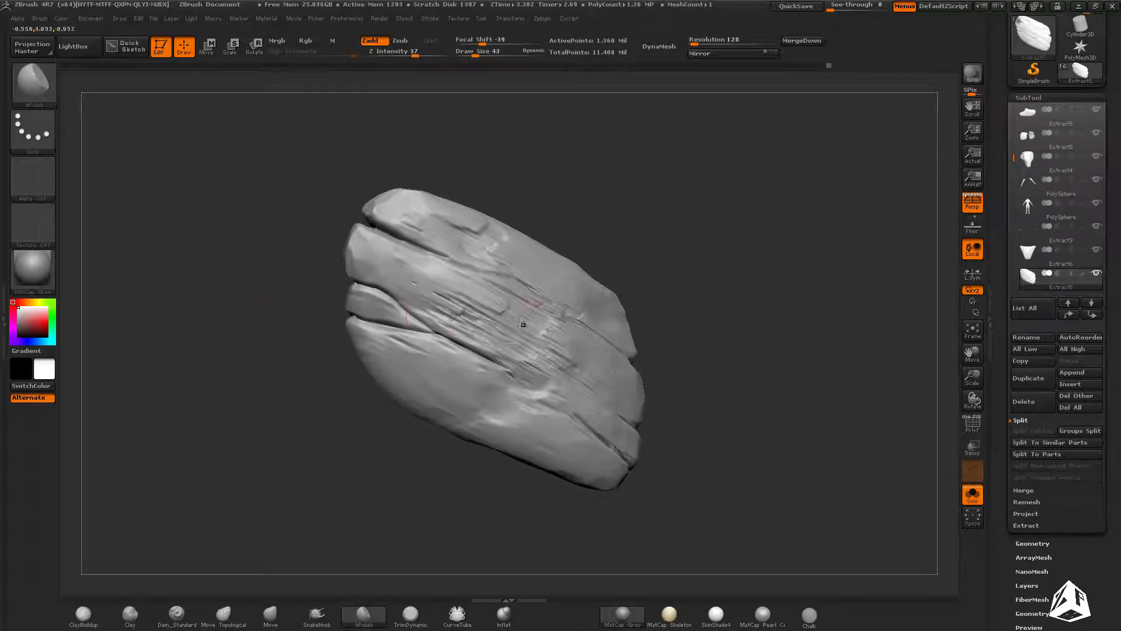
Step: Stamp fine wood nicks over the plate's outer half and lower band with a JRO wood brush at intensity 10
key(b)
click(434, 393)
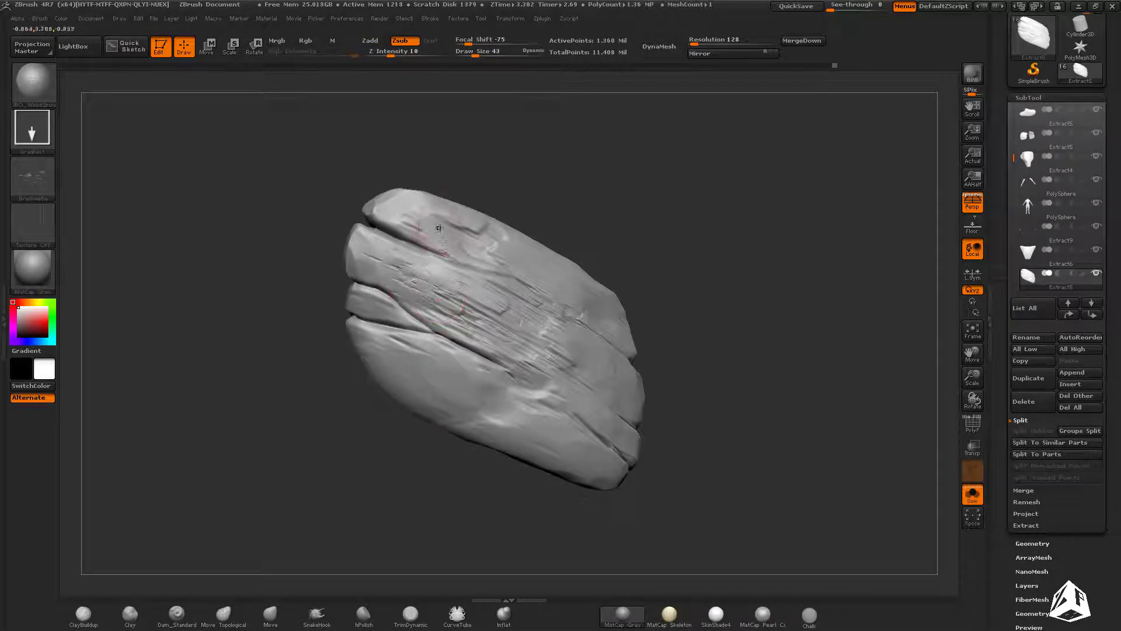
drag(430, 557, 357, 578)
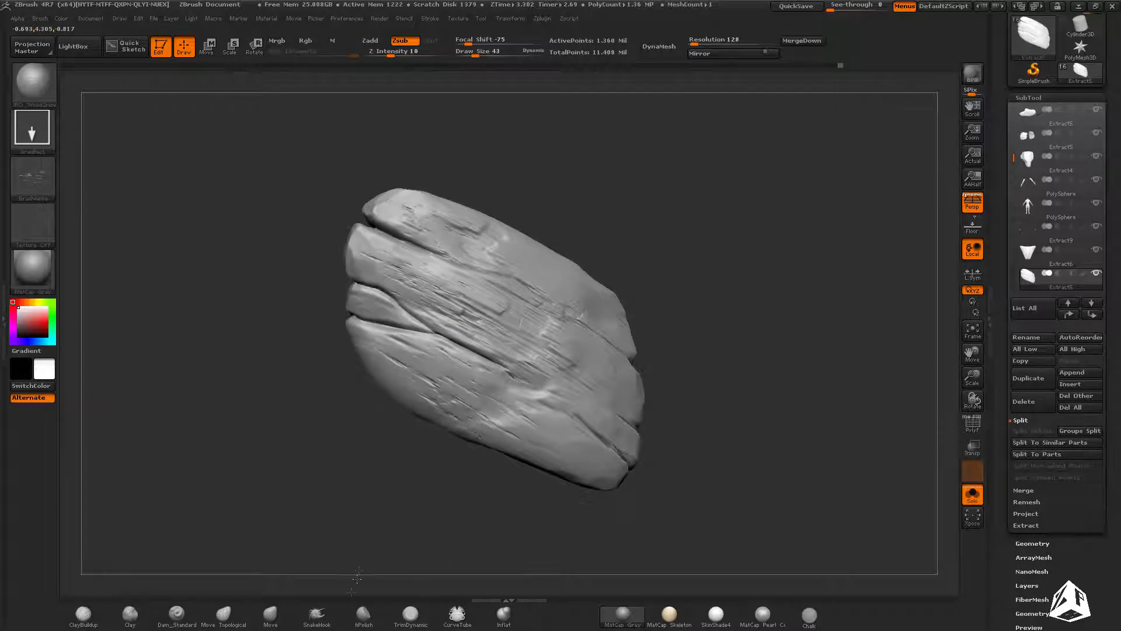
Step: Stamp further grain damage across the plate with another JRO wood brush and undo the last stamp on the lower band
key(b)
click(476, 544)
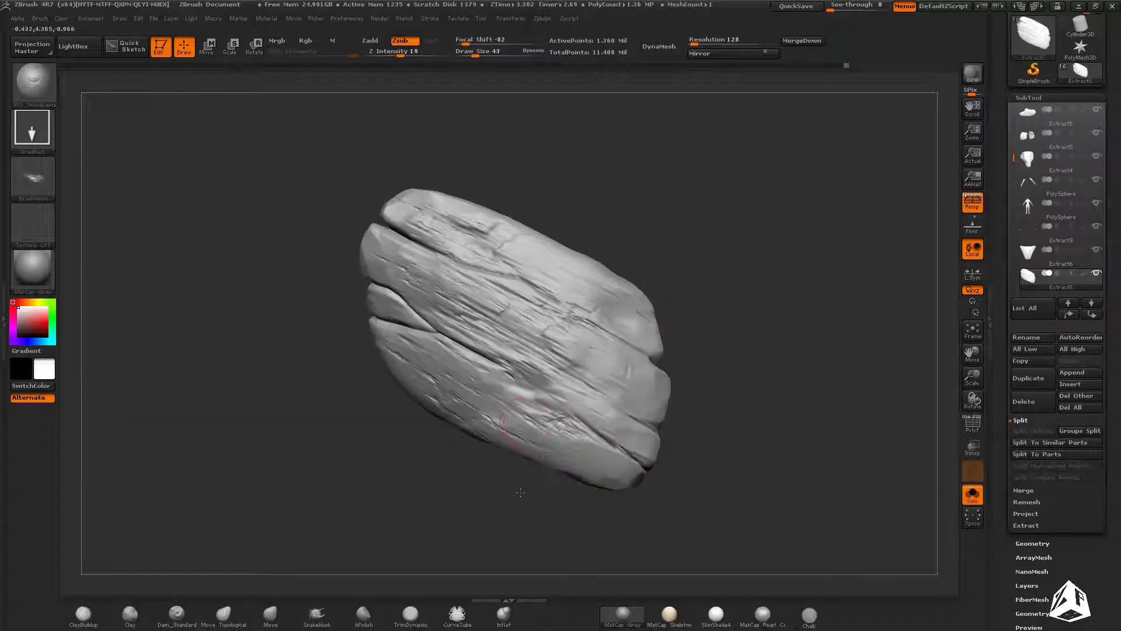
key(ctrl+z)
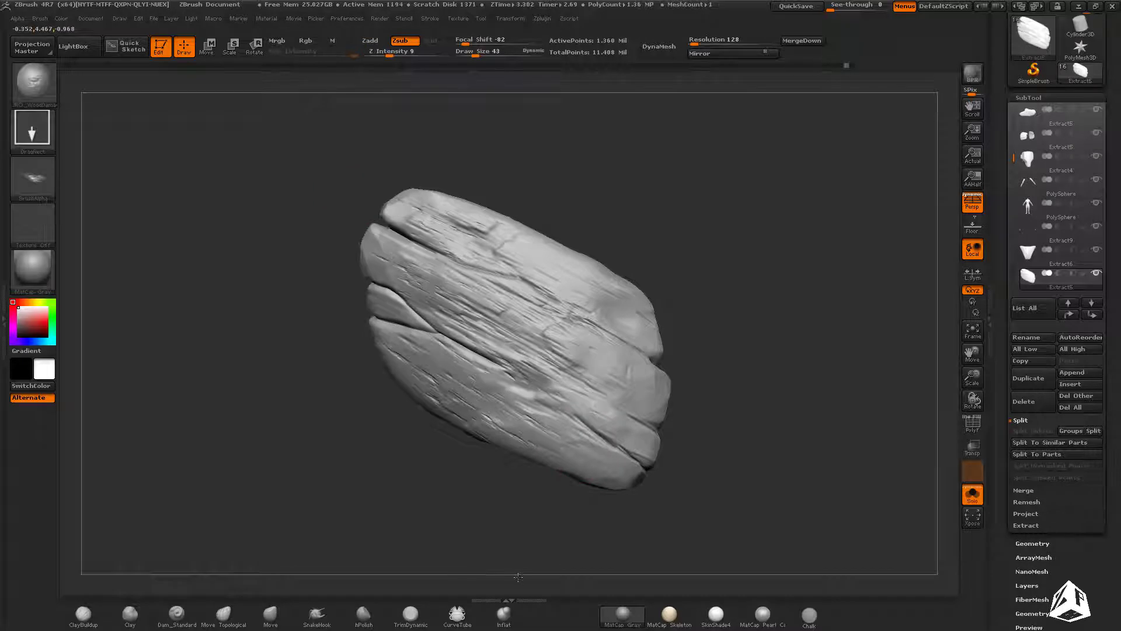
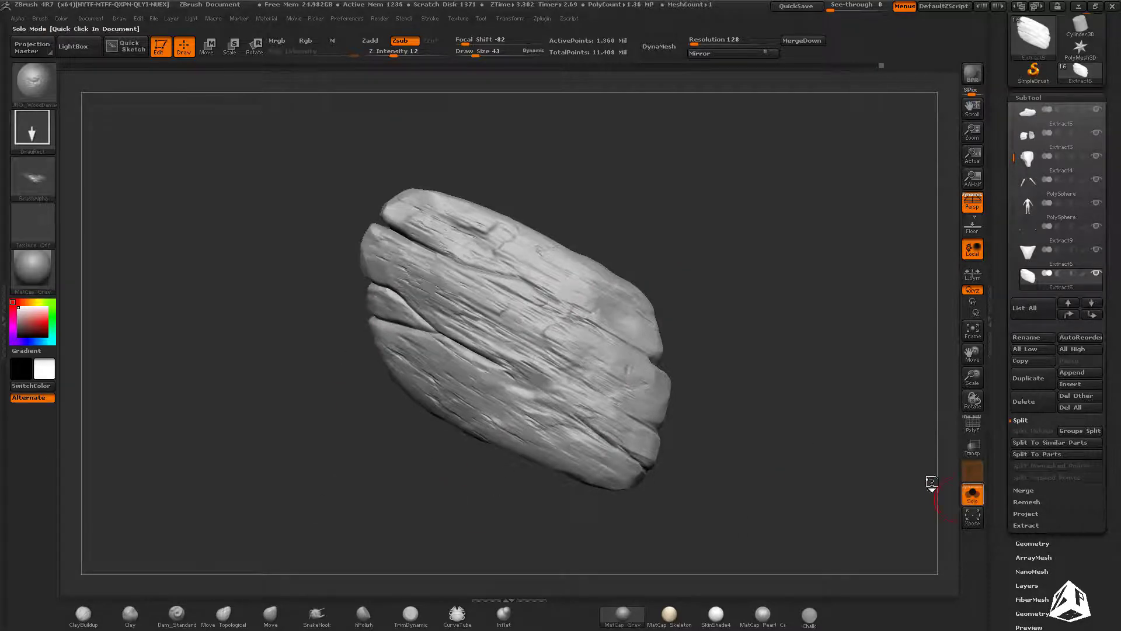
Step: Show the full figure, make the body the active subtool and set up the Move brush at draw size 198
click(972, 494)
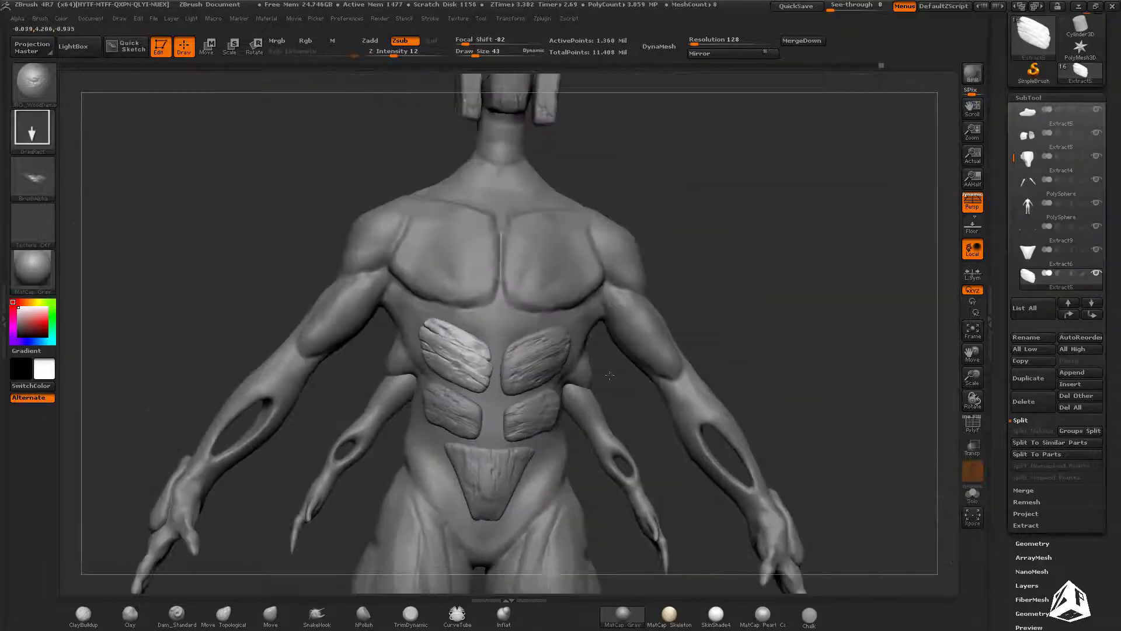
mouse_move(610, 375)
mouse_down()
mouse_move(648, 386)
mouse_move(618, 313)
mouse_move(548, 315)
mouse_move(528, 193)
mouse_move(629, 228)
mouse_up()
alt+drag(582, 298, 549, 385)
click(270, 616)
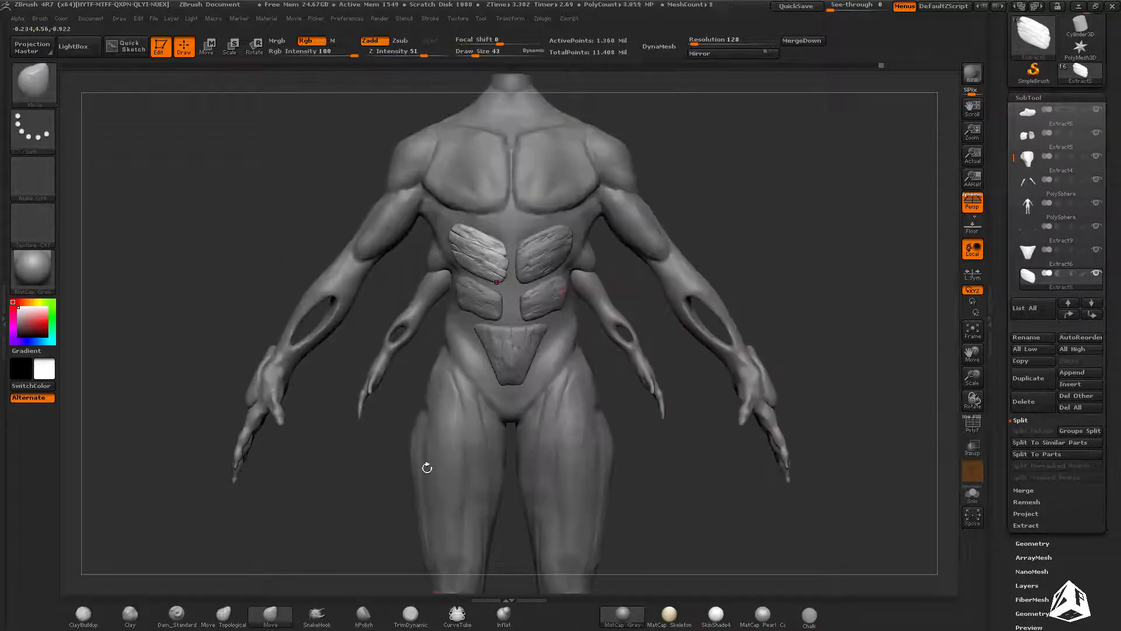
key(s)
click(632, 331)
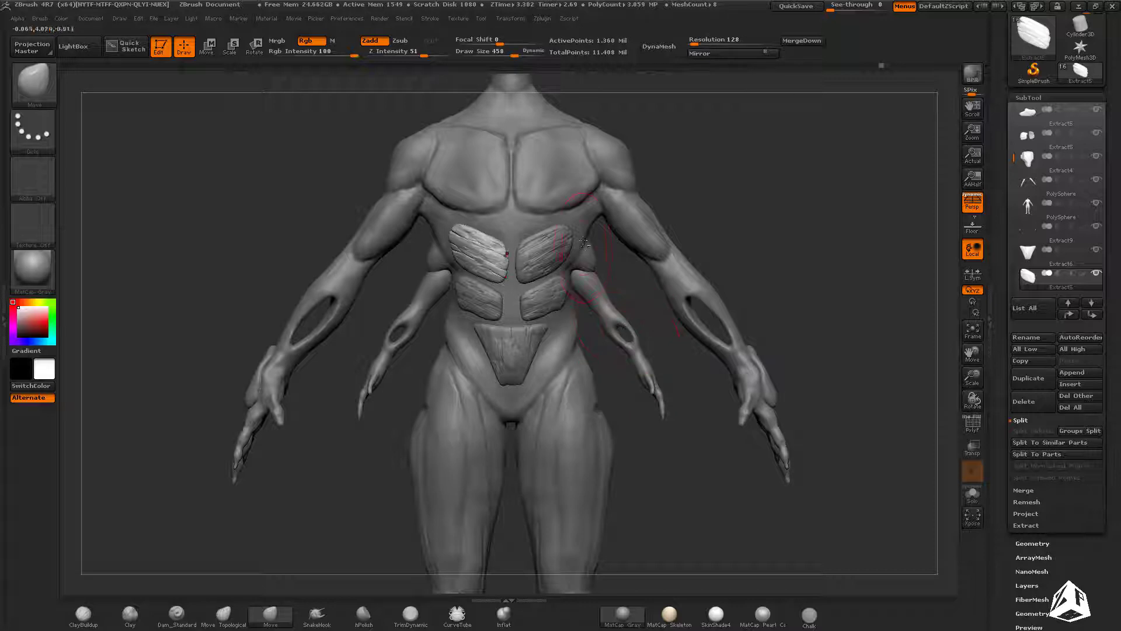
alt+click(586, 244)
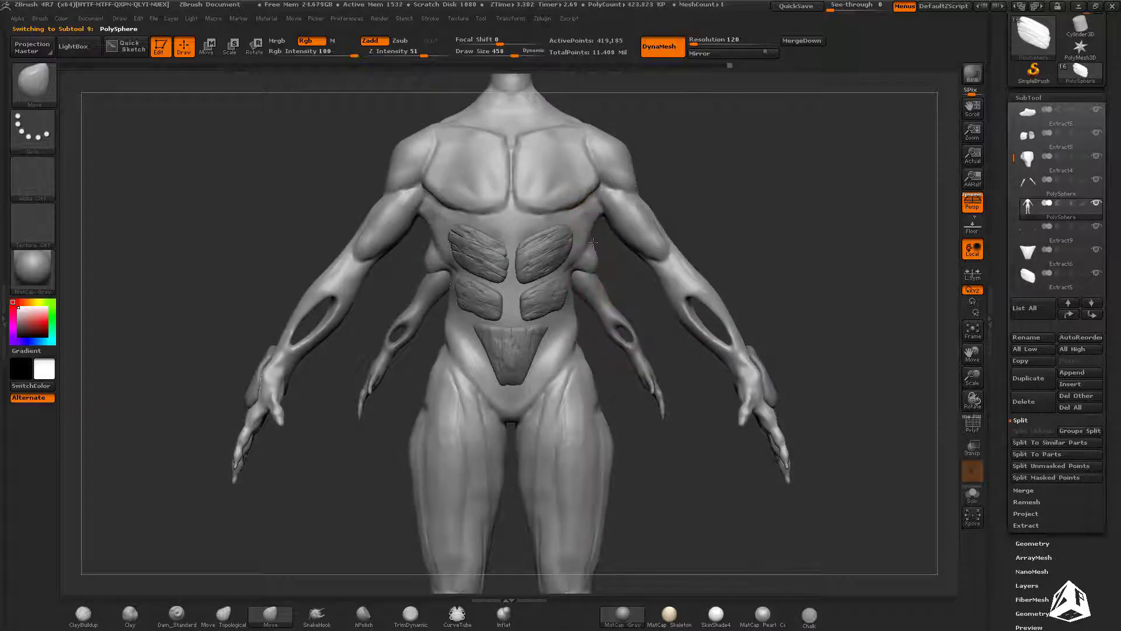
key(s)
key(s)
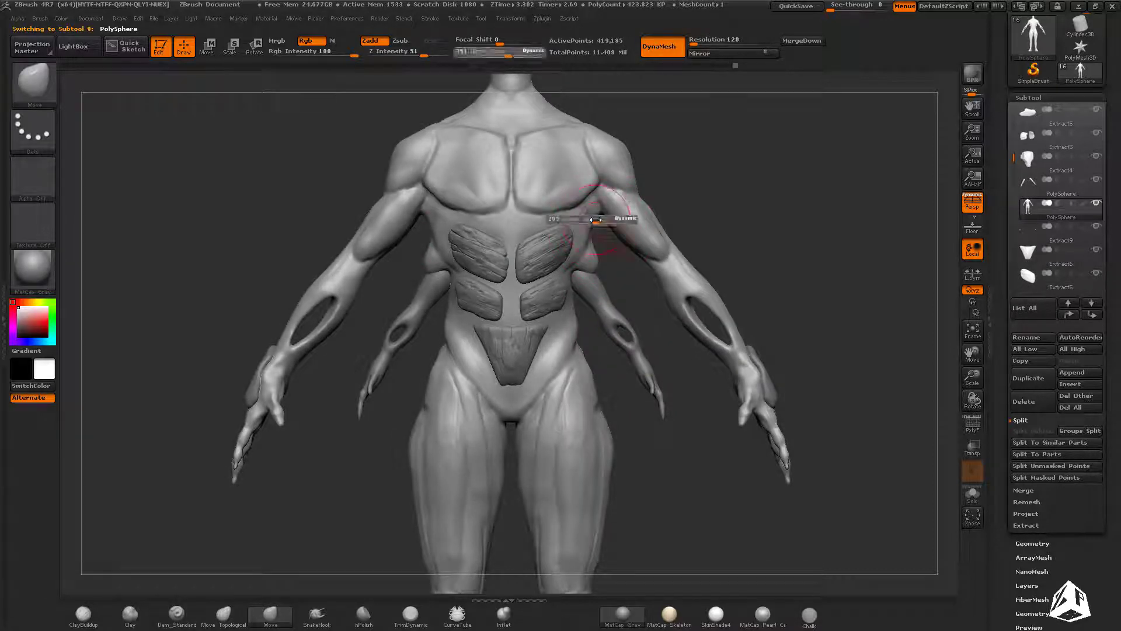
click(594, 222)
key(s)
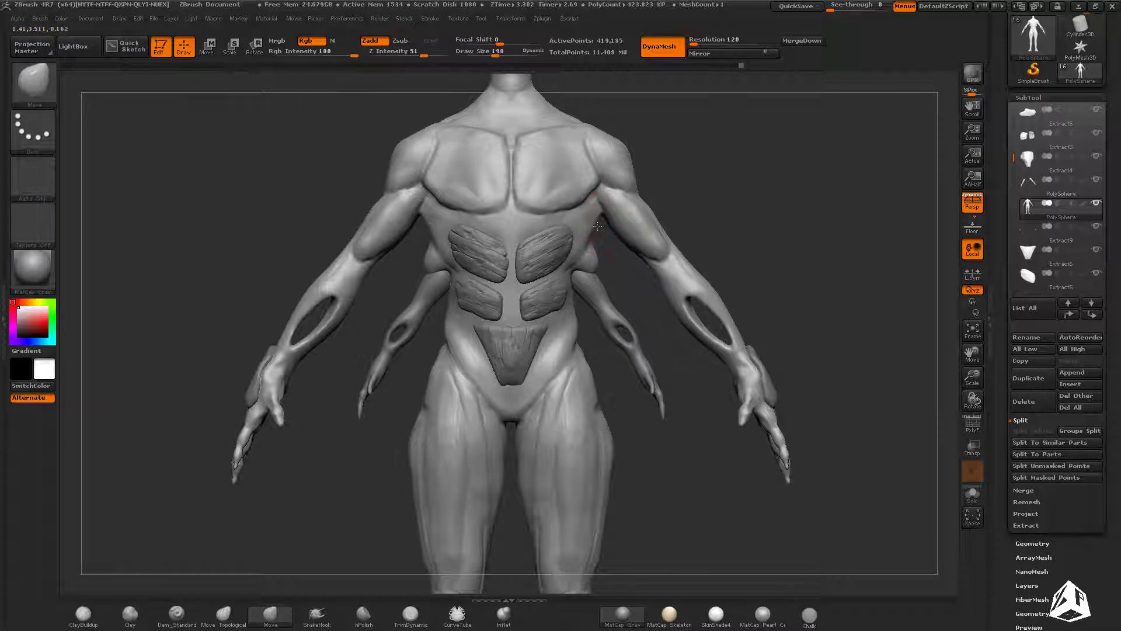
mouse_move(597, 226)
right_down()
mouse_move(618, 223)
mouse_move(603, 223)
right_up()
ctrl+right_drag(598, 234, 621, 226)
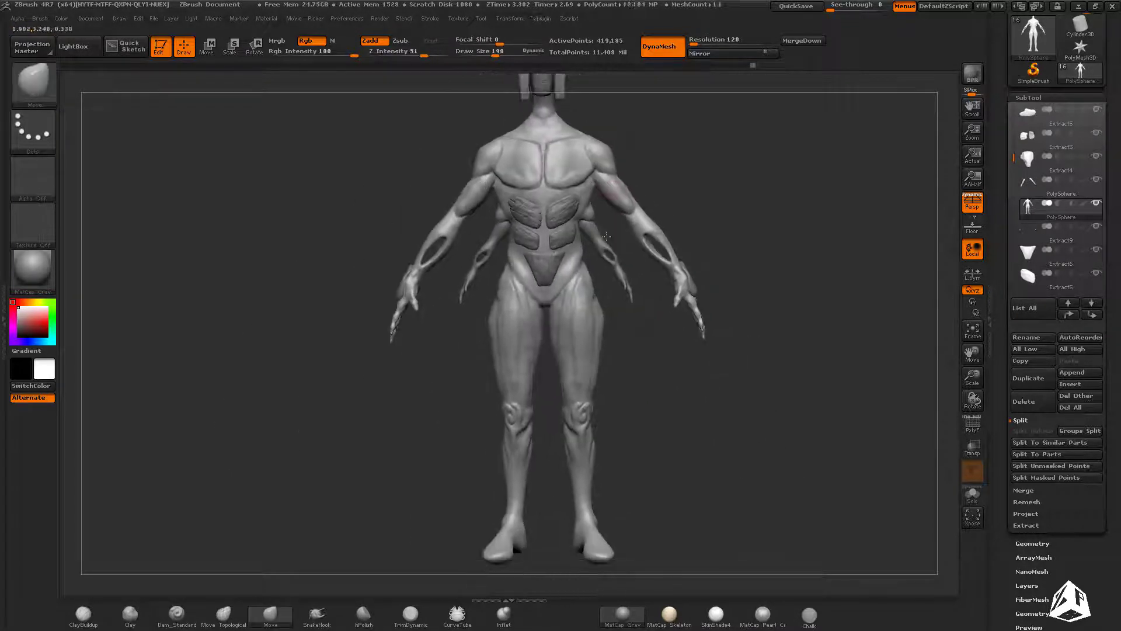
Step: Adjust the body's torso and shoulder proportions with the Move brush, varying its draw size up to about 726
drag(624, 226, 630, 226)
mouse_move(597, 209)
ctrl+right_down()
mouse_move(581, 230)
mouse_move(602, 216)
ctrl+right_up()
mouse_move(601, 216)
right_down()
mouse_move(397, 216)
mouse_move(627, 176)
mouse_move(618, 227)
right_up()
key(s)
drag(619, 227, 630, 228)
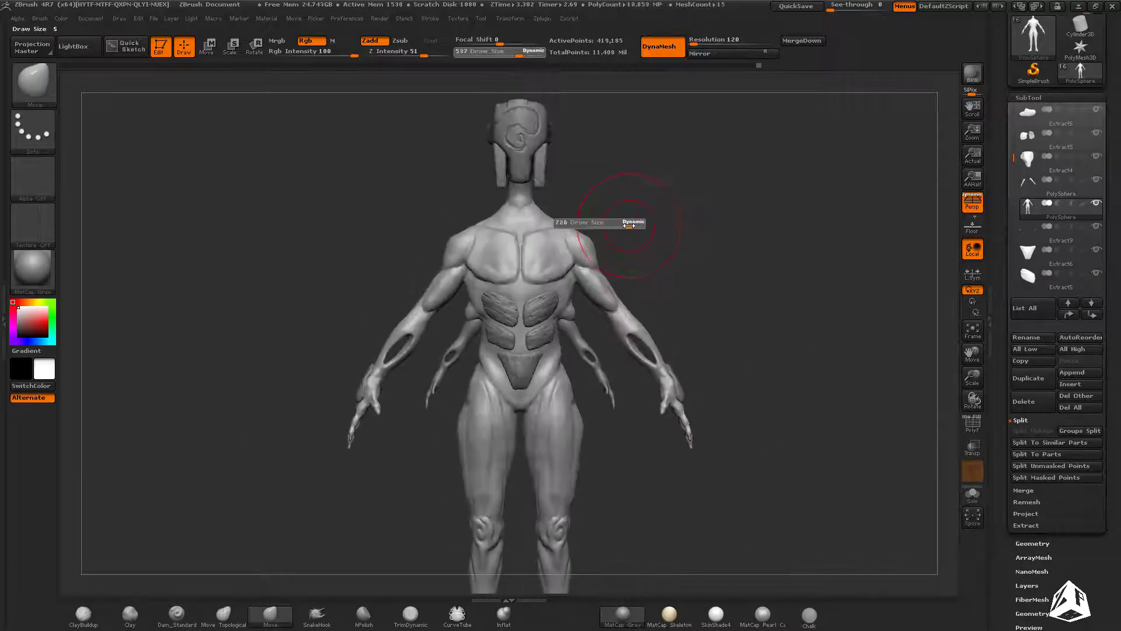
mouse_move(600, 276)
alt+right_down()
mouse_move(613, 260)
mouse_move(669, 458)
mouse_move(661, 351)
mouse_move(614, 320)
mouse_move(508, 344)
mouse_move(689, 467)
mouse_move(578, 350)
mouse_move(547, 257)
alt+right_up()
key(s)
drag(547, 258, 534, 258)
right_drag(522, 288, 608, 170)
mouse_move(584, 400)
alt+right_down()
mouse_move(581, 318)
mouse_move(555, 351)
mouse_move(587, 326)
mouse_move(532, 374)
alt+right_up()
key(s)
drag(540, 310, 524, 310)
right_drag(524, 310, 489, 280)
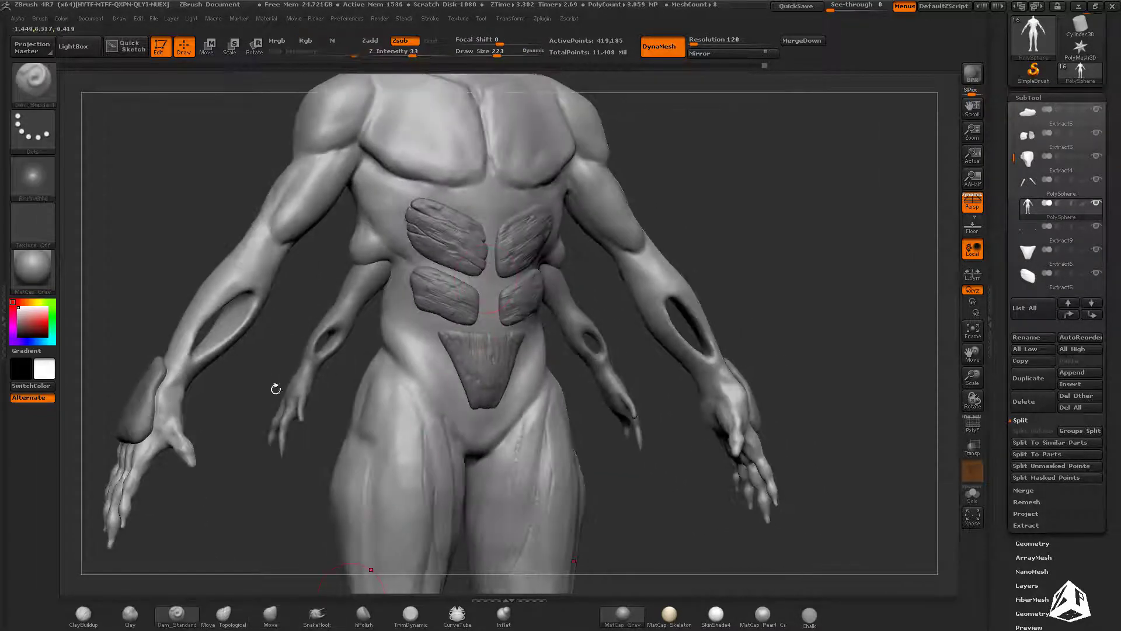
Step: Deepen the creases around the shoulder blades with the Dam_Standard brush at draw size 88
right_drag(276, 389, 303, 386)
key(s)
mouse_move(372, 175)
right_down()
mouse_move(355, 179)
mouse_move(395, 158)
mouse_move(414, 210)
right_up()
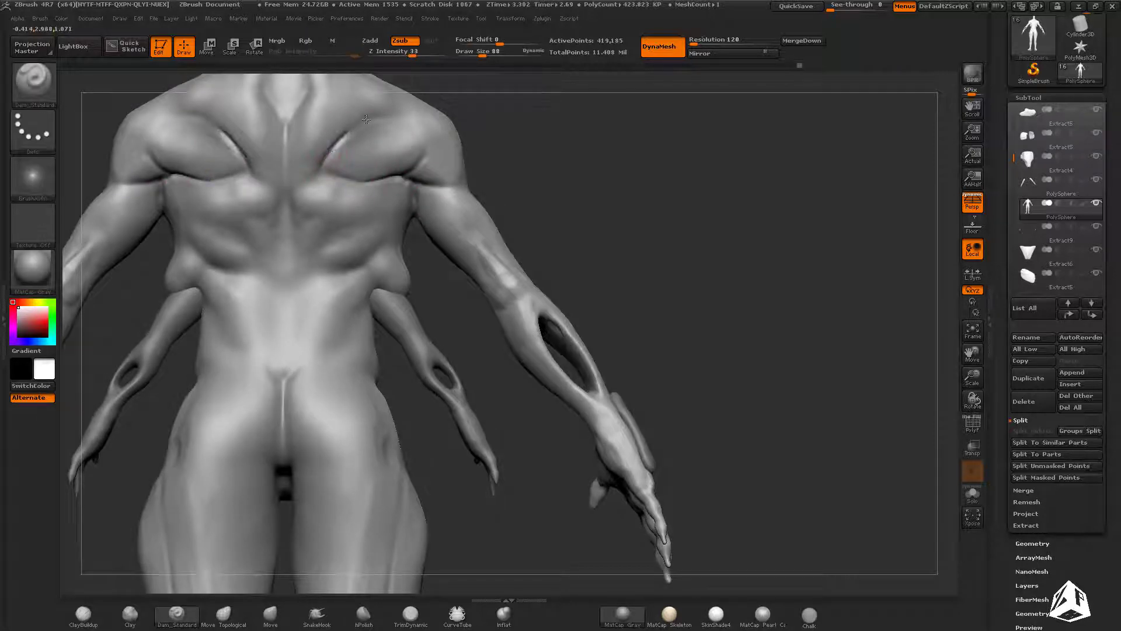
Step: Build up the upper back and trapezius muscles with the ClayBuildup brush
mouse_move(366, 119)
alt+right_down()
mouse_move(454, 150)
mouse_move(426, 309)
mouse_move(467, 310)
alt+right_up()
key(b)
key(c)
key(b)
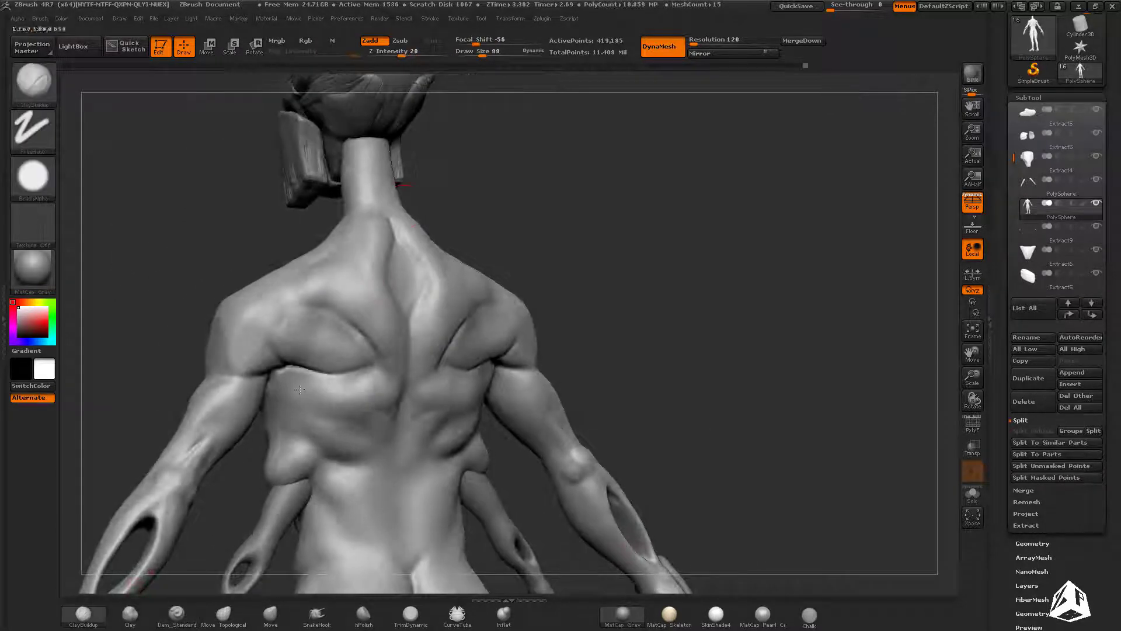
drag(482, 53, 492, 53)
right_drag(444, 268, 448, 248)
drag(414, 240, 401, 218)
mouse_move(401, 217)
right_down()
mouse_move(539, 292)
mouse_move(586, 299)
mouse_move(596, 239)
mouse_move(555, 304)
mouse_move(534, 263)
right_up()
Step: Add volume to the pectorals with the ClayBuildup brush at draw size 168 and smooth the strokes
ctrl+right_drag(477, 217, 409, 250)
shift+drag(490, 266, 455, 204)
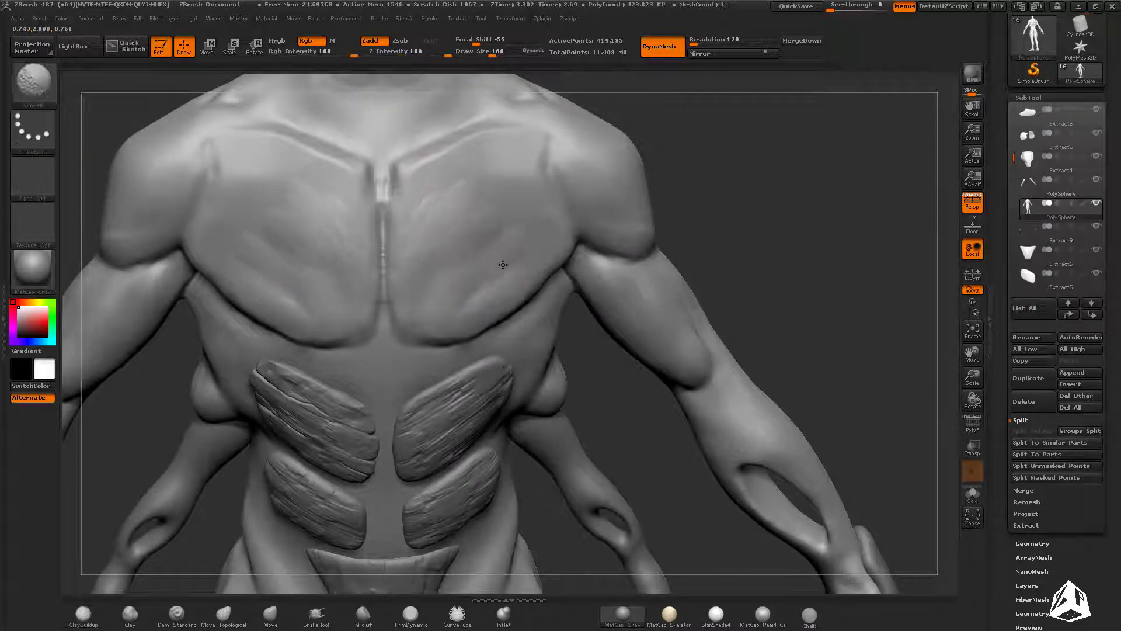
drag(506, 235, 470, 303)
mouse_move(470, 304)
right_down()
mouse_move(474, 280)
mouse_move(514, 256)
mouse_move(503, 195)
right_up()
mouse_move(502, 195)
alt+right_down()
mouse_move(551, 265)
mouse_move(373, 327)
mouse_move(371, 344)
alt+right_up()
key(s)
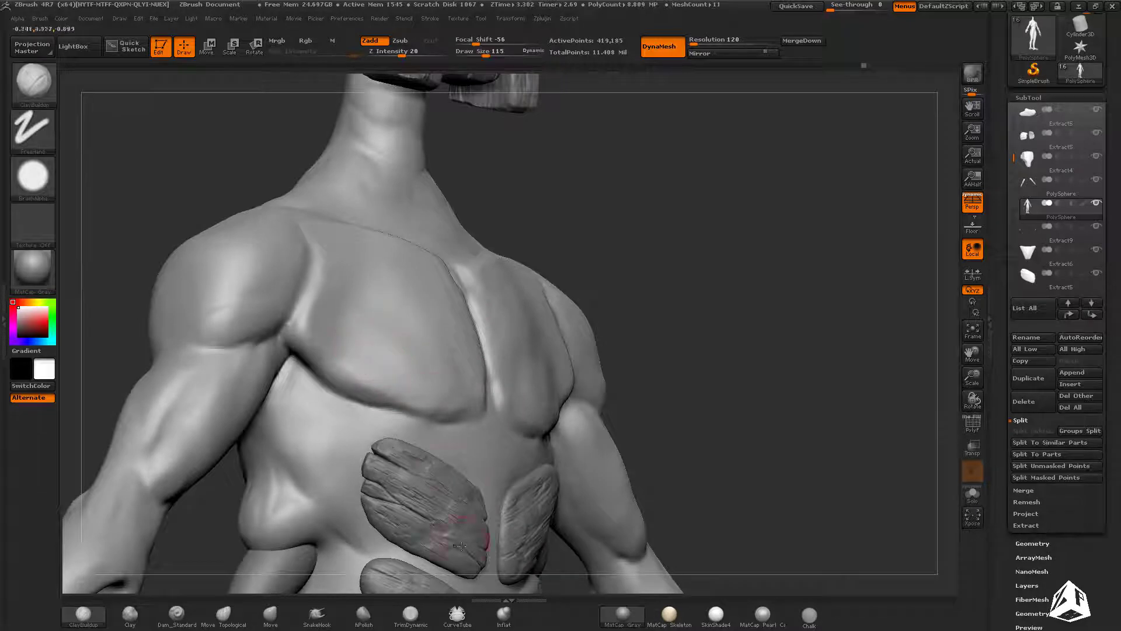
Step: Carve the groove beside the sternum and the lower pectoral edges with the Dam_Standard brush at draw size 73
click(176, 615)
right_drag(250, 518, 478, 387)
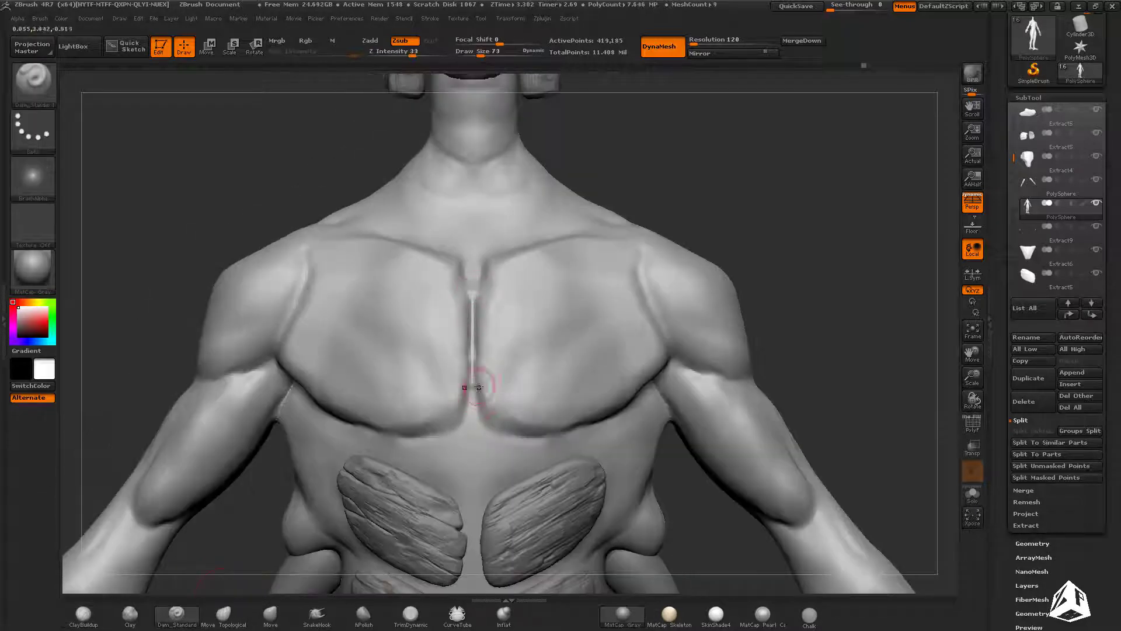
drag(493, 432, 481, 420)
right_drag(482, 421, 455, 409)
drag(477, 410, 503, 426)
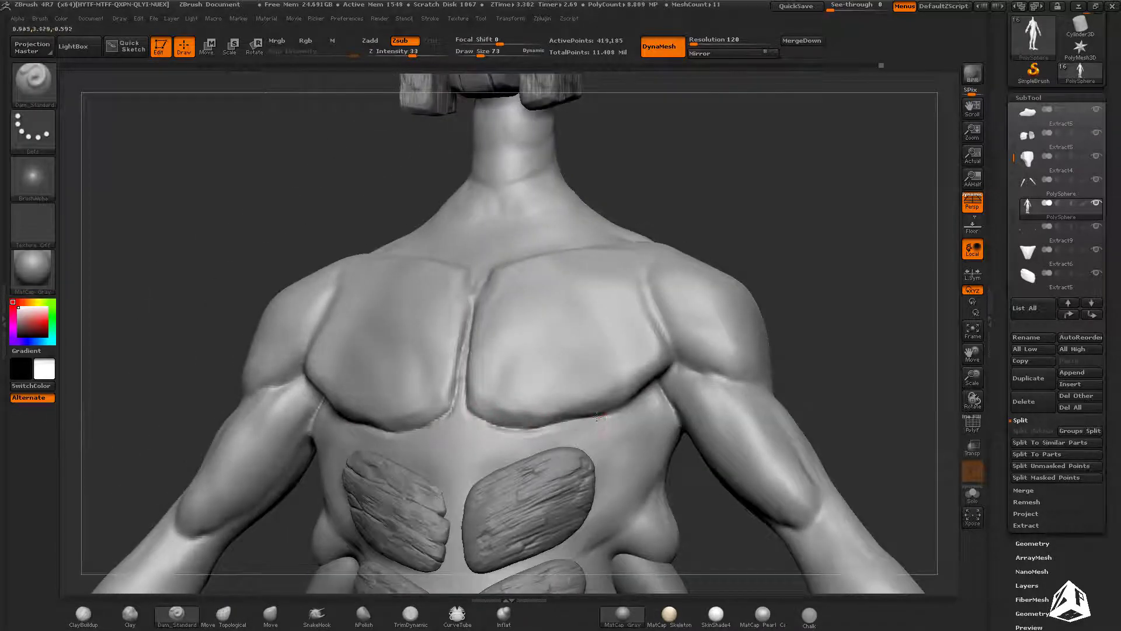
shift+right_drag(596, 416, 511, 442)
mouse_move(589, 286)
right_down()
mouse_move(569, 336)
mouse_move(590, 326)
mouse_move(708, 401)
mouse_move(586, 320)
right_up()
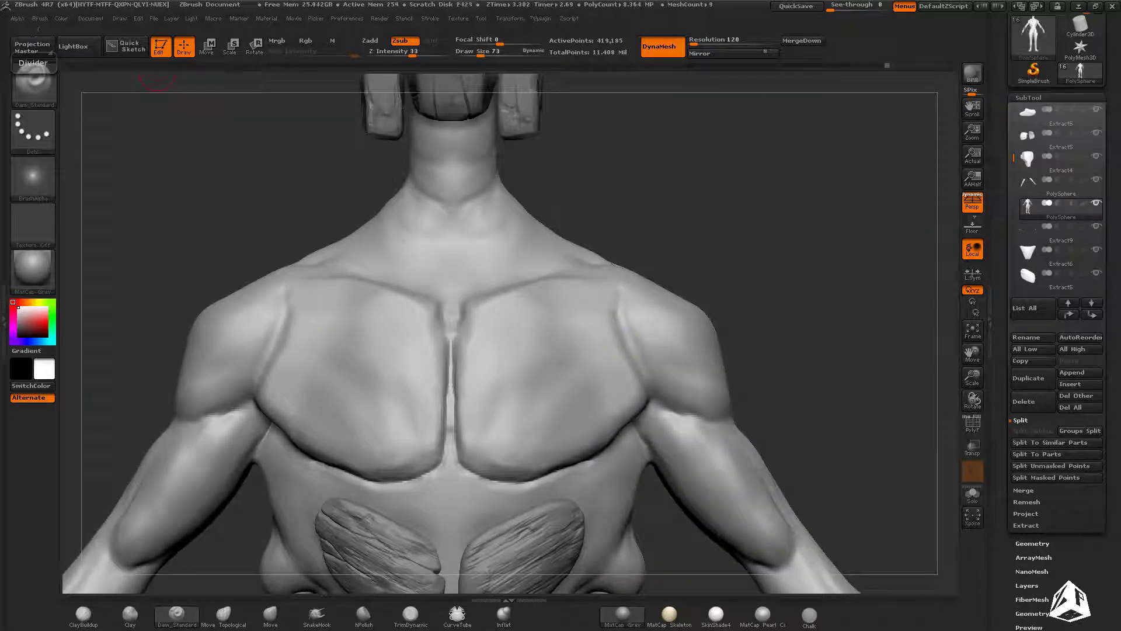
Step: Isolate the body and build up the front and sides of the neck with the ClayBuildup brush at draw size 168
mouse_move(821, 329)
right_down()
mouse_move(703, 230)
mouse_move(708, 296)
mouse_move(654, 318)
right_up()
click(972, 494)
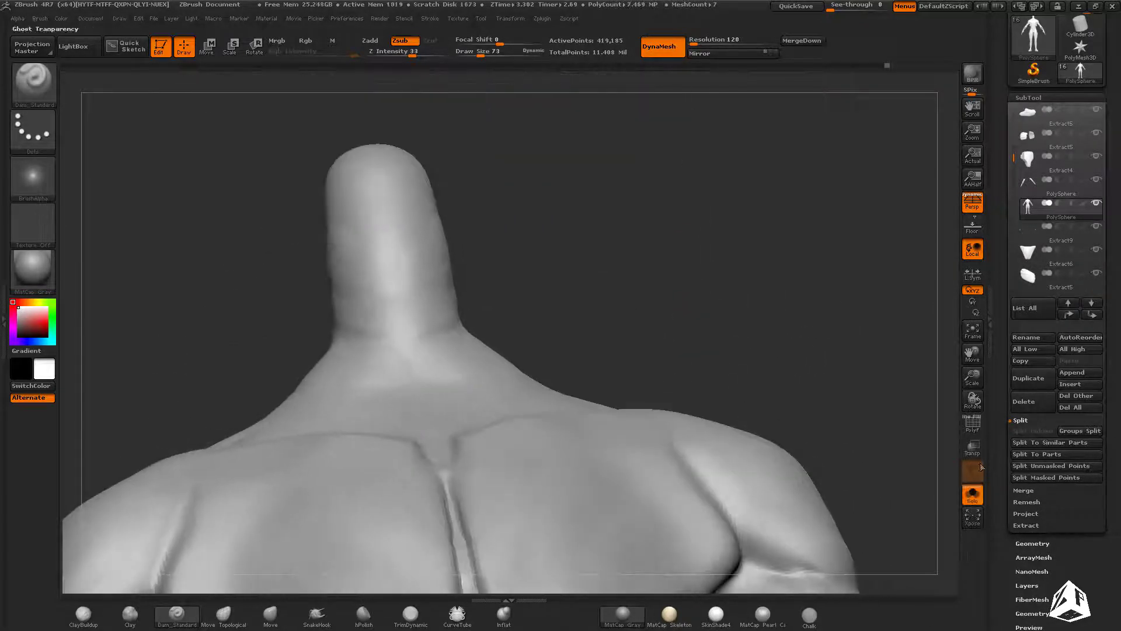
right_drag(583, 350, 450, 418)
click(83, 615)
alt+right_drag(193, 292, 228, 340)
key(s)
drag(301, 195, 310, 194)
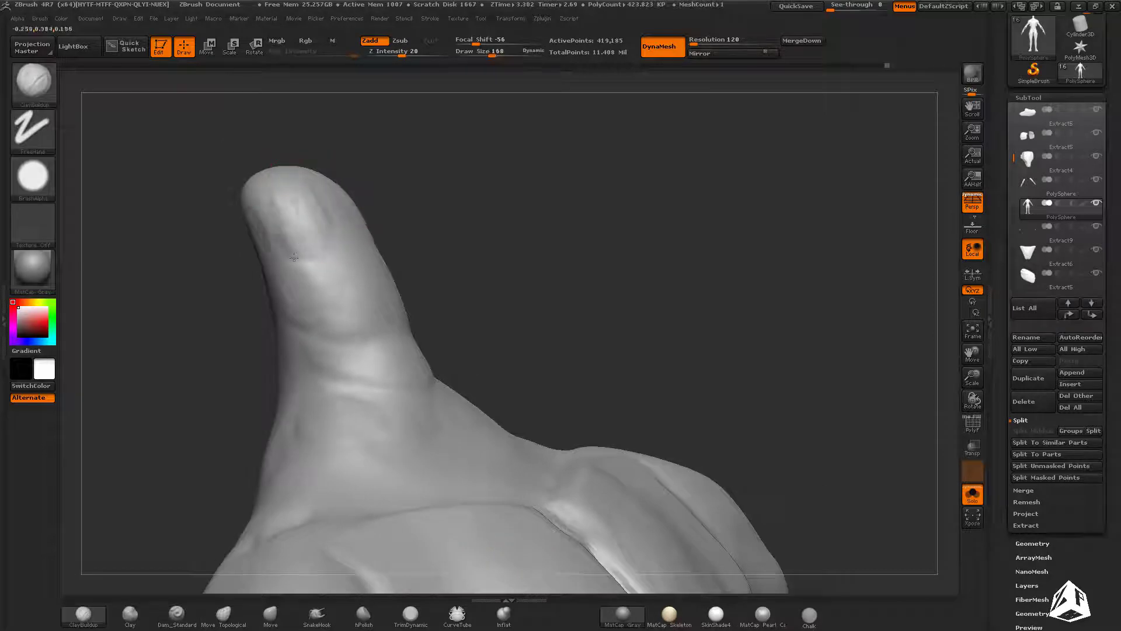
right_drag(293, 257, 351, 254)
drag(342, 181, 350, 234)
mouse_move(373, 192)
mouse_down()
mouse_move(350, 251)
mouse_move(385, 216)
mouse_up()
mouse_move(386, 217)
right_down()
mouse_move(367, 234)
mouse_move(385, 231)
right_up()
drag(374, 231, 336, 237)
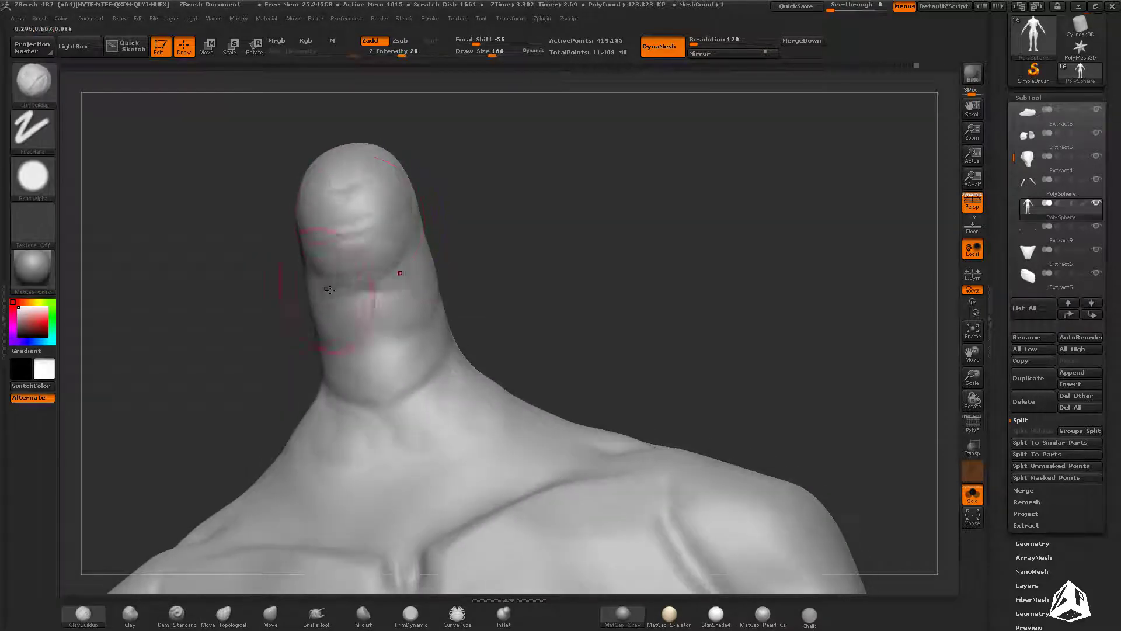
Step: Show all parts again and build up the collarbones and rear shoulders with the ClayBuildup brush at draw size 168
ctrl+right_drag(569, 385, 751, 368)
click(972, 495)
right_drag(526, 330, 535, 332)
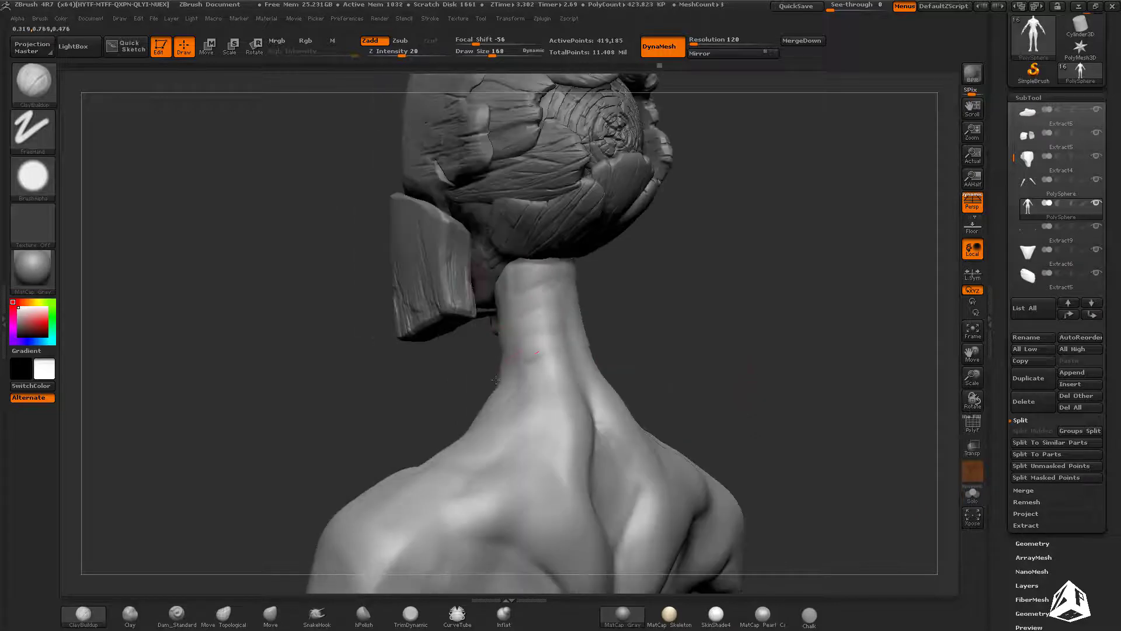
right_drag(496, 379, 663, 351)
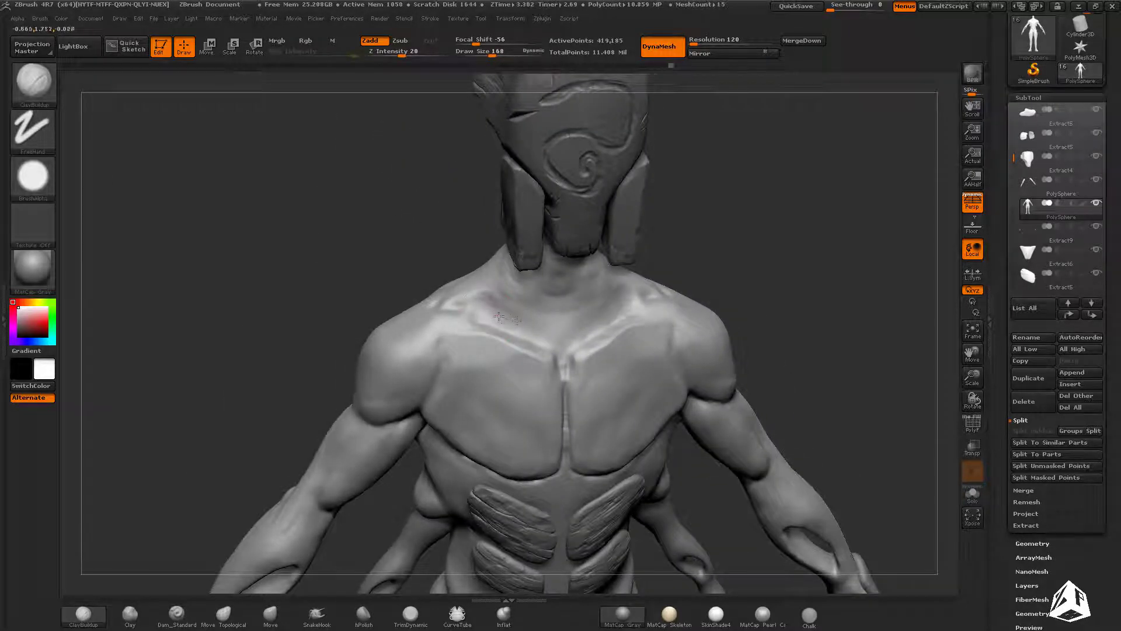
right_drag(503, 306, 649, 288)
right_drag(656, 250, 362, 355)
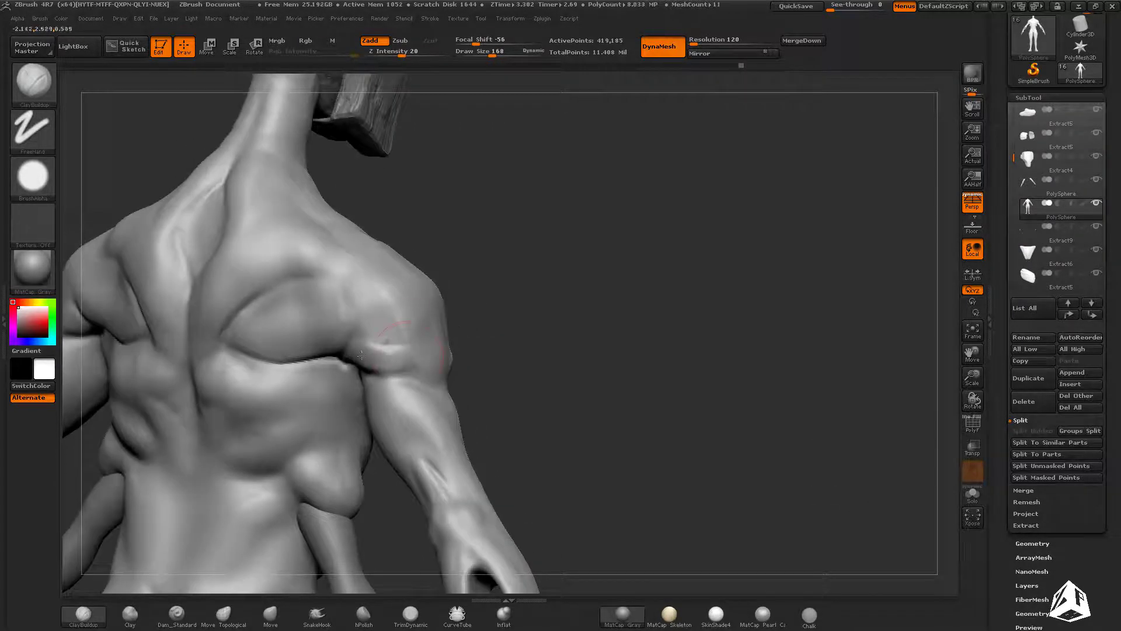
mouse_move(434, 332)
right_down()
mouse_move(427, 366)
mouse_move(483, 300)
mouse_move(713, 348)
mouse_move(693, 230)
mouse_move(665, 268)
mouse_move(660, 182)
right_up()
Step: Undo the stray mask and mask the front of both thighs with the MaskPen brush at draw size 101
mouse_move(533, 391)
alt+right_down()
mouse_move(528, 313)
mouse_move(520, 374)
alt+right_up()
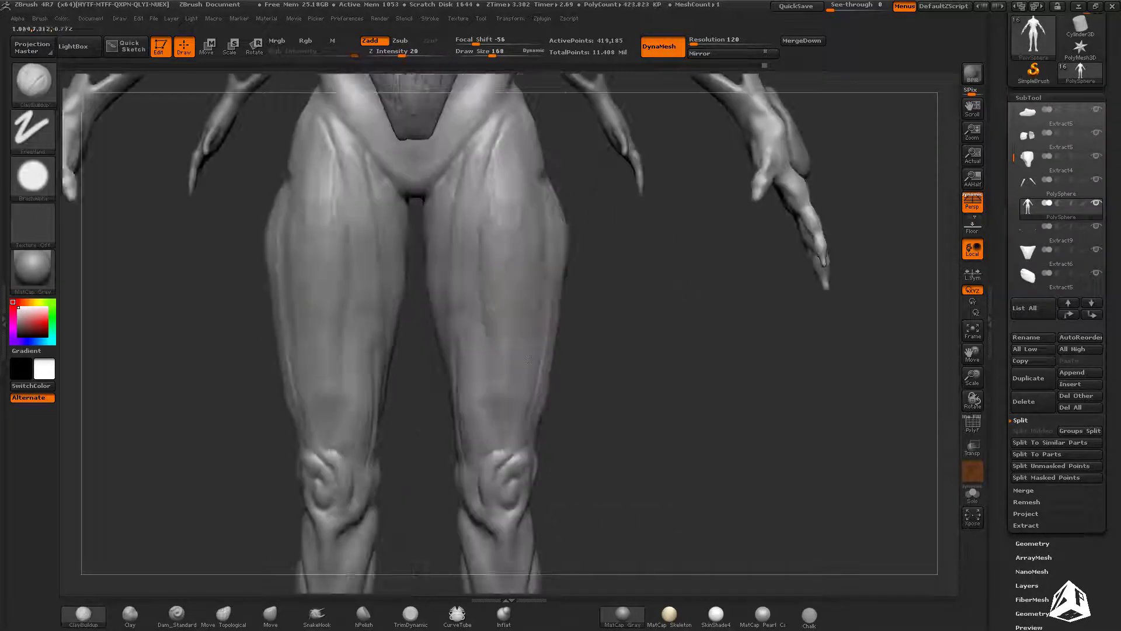
ctrl+drag(497, 125, 515, 132)
key(ctrl+z)
ctrl+click(32, 85)
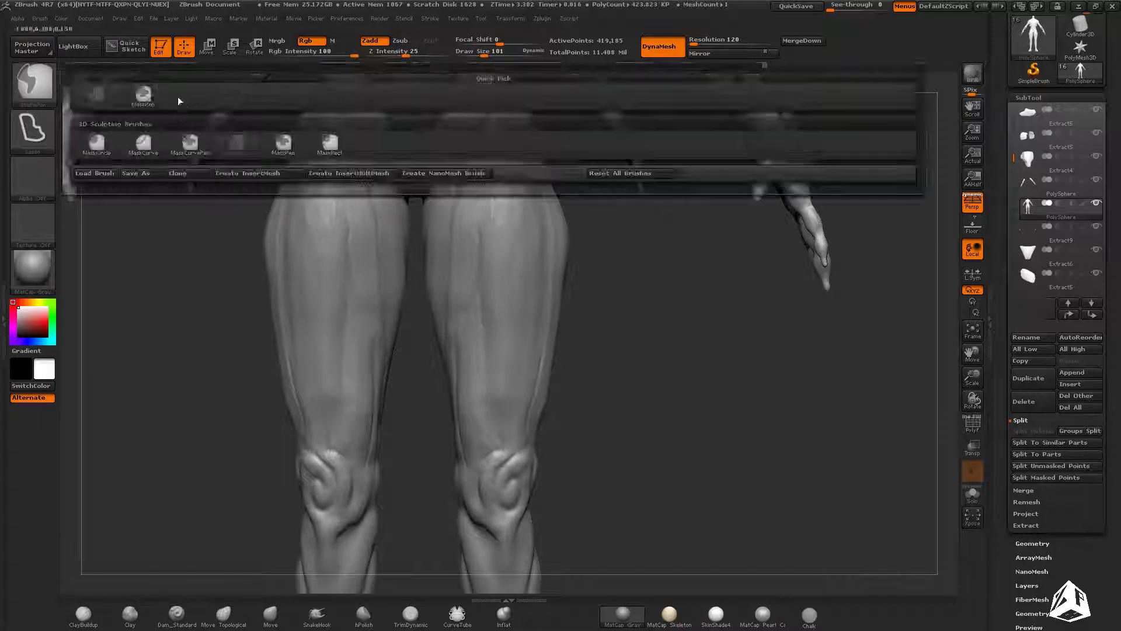
ctrl+click(143, 96)
mouse_move(487, 297)
ctrl+mouse_down()
mouse_move(504, 445)
mouse_move(519, 146)
mouse_move(514, 368)
ctrl+mouse_up()
Step: Trim the thigh mask's edges so that it tapers to a point above the knee
right_drag(583, 193, 536, 191)
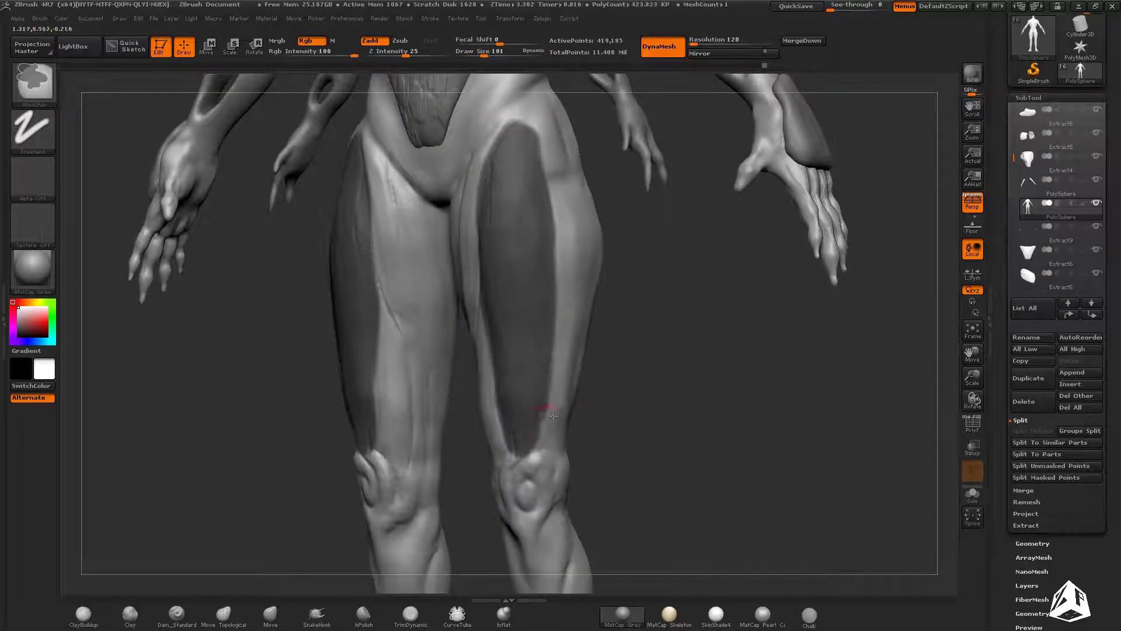
ctrl+alt+drag(553, 416, 551, 383)
mouse_move(578, 318)
right_down()
mouse_move(613, 362)
mouse_move(590, 361)
right_up()
ctrl+alt+drag(540, 402, 531, 447)
right_drag(512, 339, 549, 350)
ctrl+alt+drag(566, 424, 541, 458)
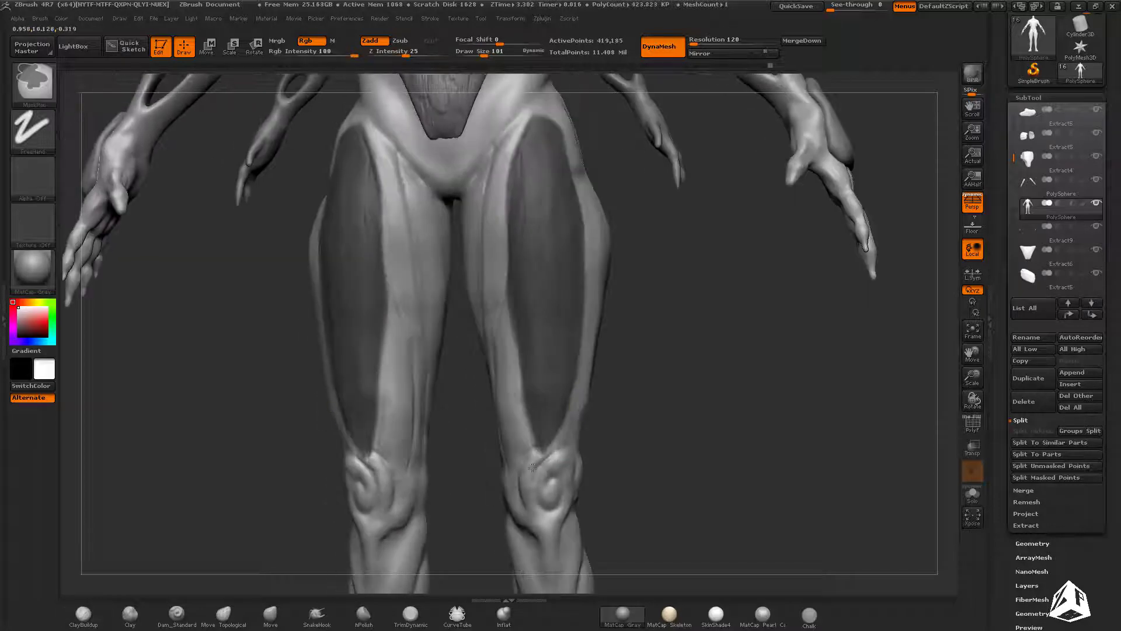
Step: Extract the masked thigh areas as a new pair of plates and make them the active subtool
mouse_move(544, 254)
ctrl+right_down()
mouse_move(578, 150)
mouse_move(570, 182)
mouse_move(891, 369)
ctrl+right_up()
click(1026, 525)
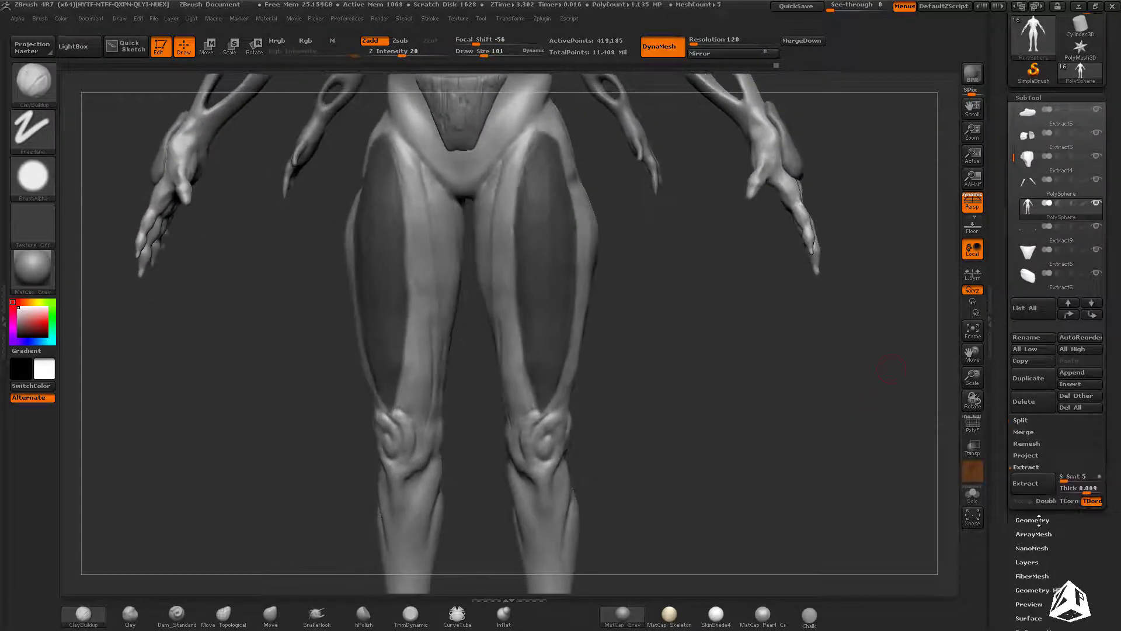
click(1038, 484)
click(1028, 233)
Step: Smooth the surface and edges of the thigh plates at draw size 568
mouse_move(637, 403)
right_down()
mouse_move(713, 405)
mouse_move(677, 383)
right_up()
key(s)
drag(670, 384, 718, 385)
right_drag(718, 385, 689, 379)
mouse_move(567, 251)
shift+mouse_down()
mouse_move(542, 333)
mouse_move(552, 397)
shift+mouse_up()
mouse_move(608, 397)
right_down()
mouse_move(678, 403)
mouse_move(606, 348)
mouse_move(626, 382)
mouse_move(590, 377)
mouse_move(658, 366)
right_up()
Step: Isolate the body and mask a tapered strip along the inner thigh with the MaskPen brush at draw size 46
alt+click(501, 377)
right_drag(560, 379, 607, 386)
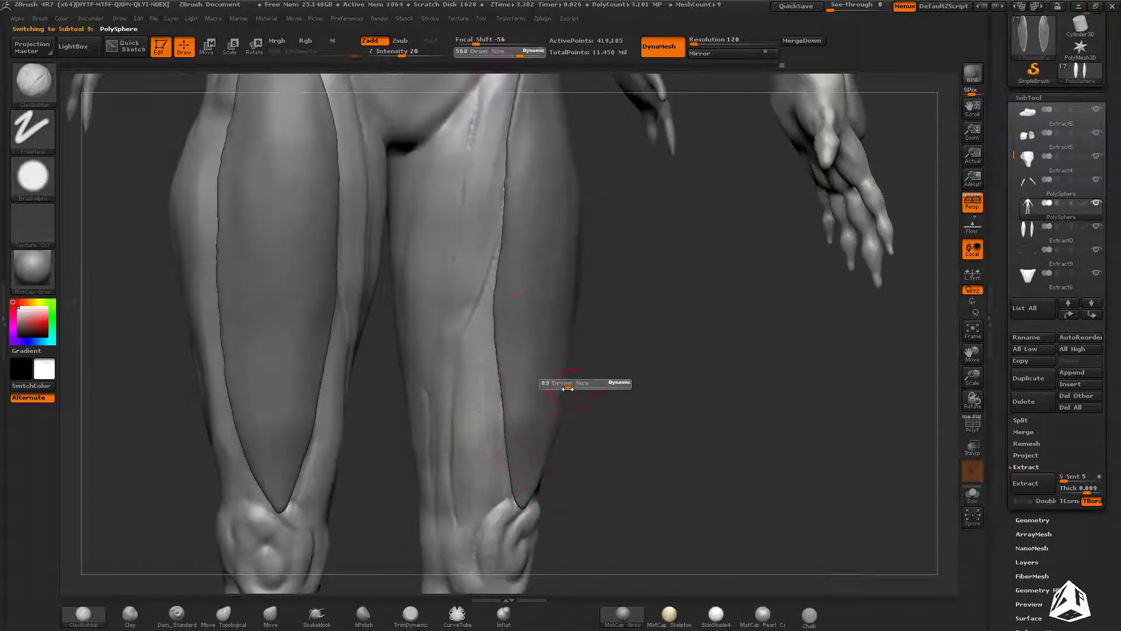
click(972, 495)
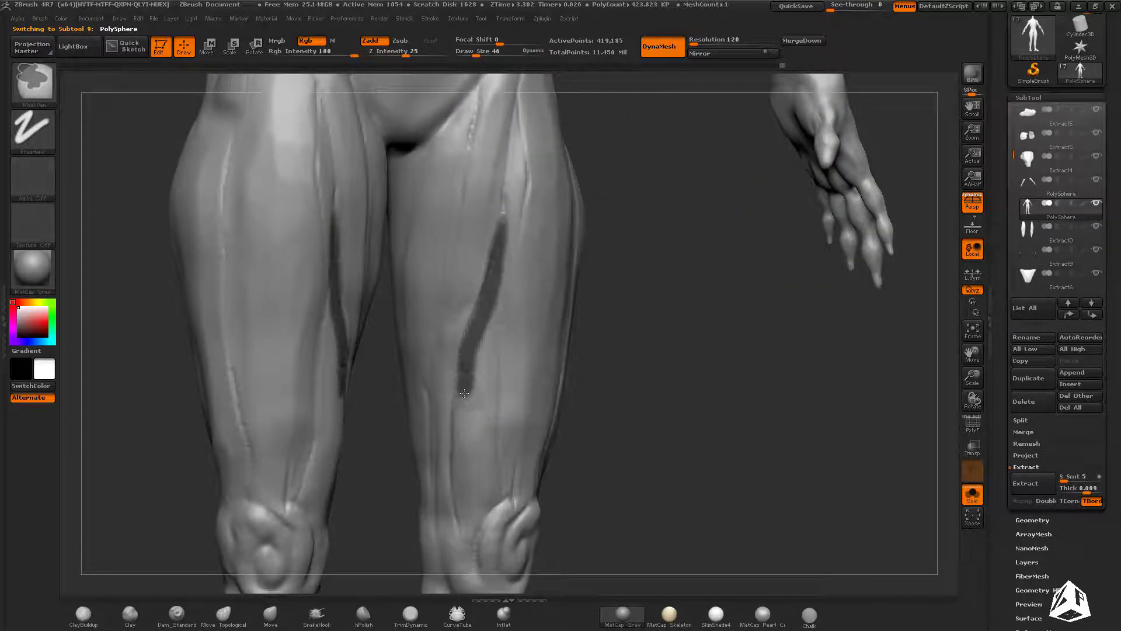
ctrl+drag(486, 498, 489, 301)
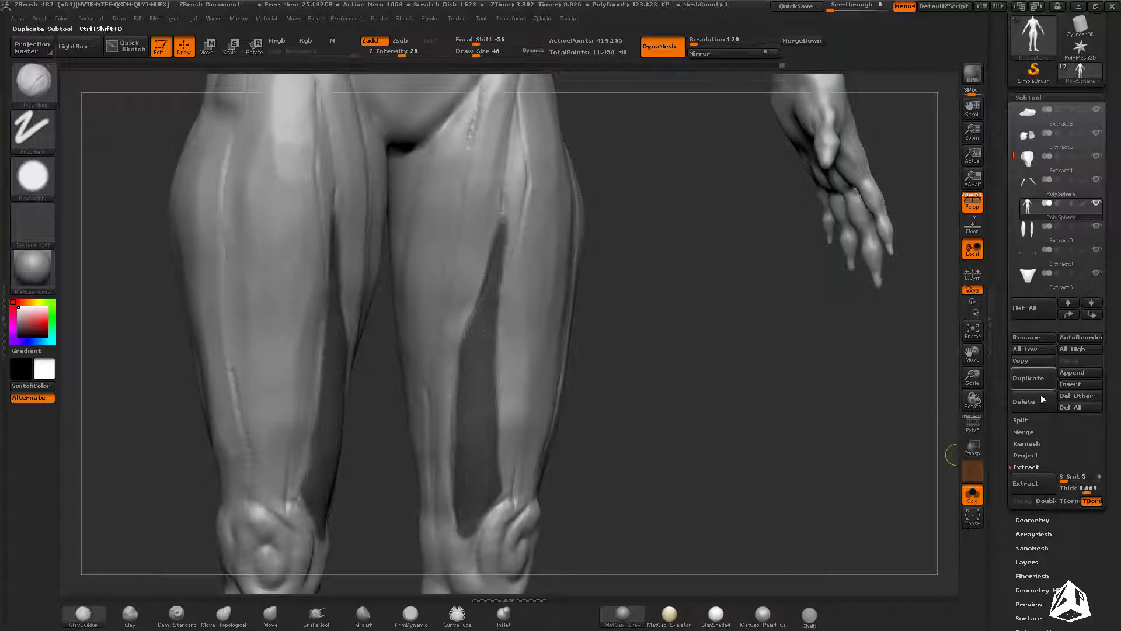
Step: Extract the inner-thigh mask as a plate with thickness 0.02, show all parts and switch to the Move brush
click(1028, 482)
click(1022, 500)
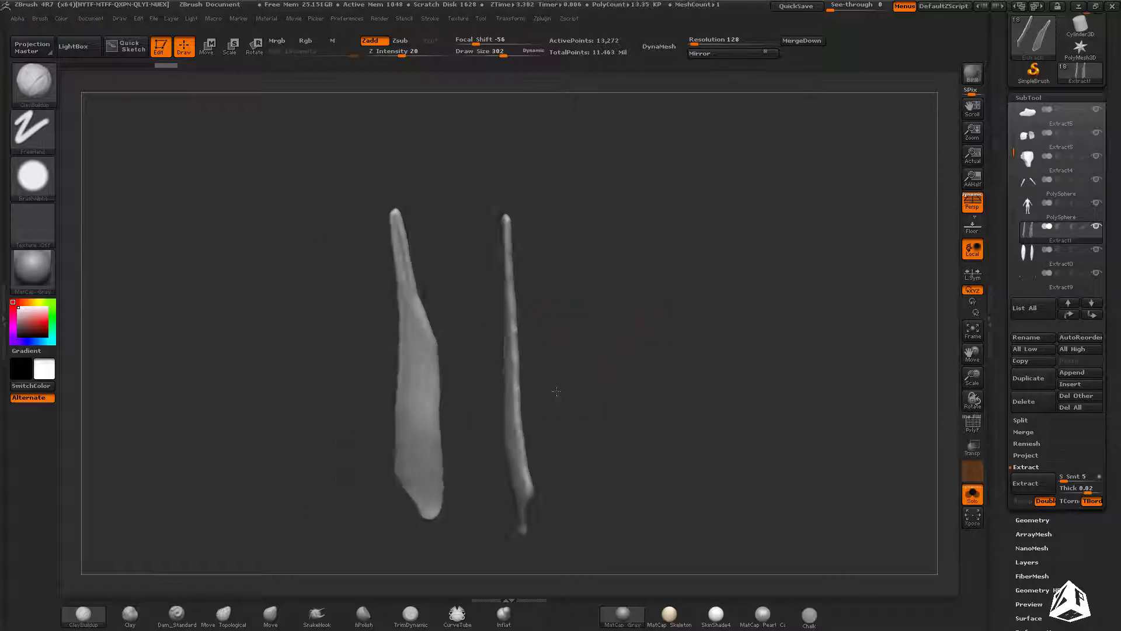
click(972, 493)
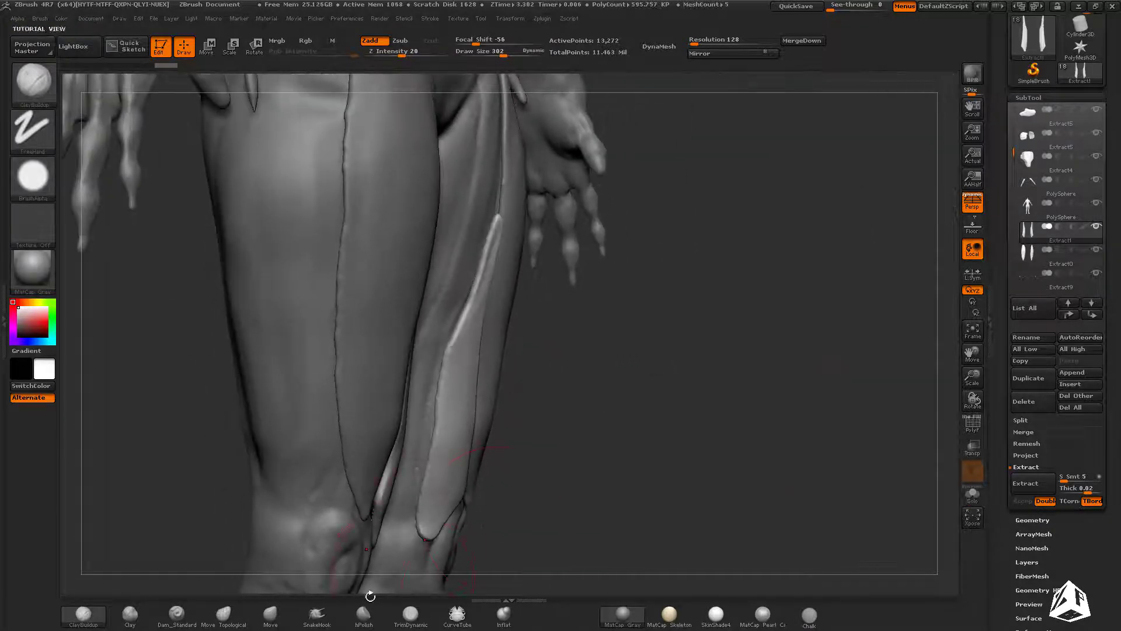
click(270, 615)
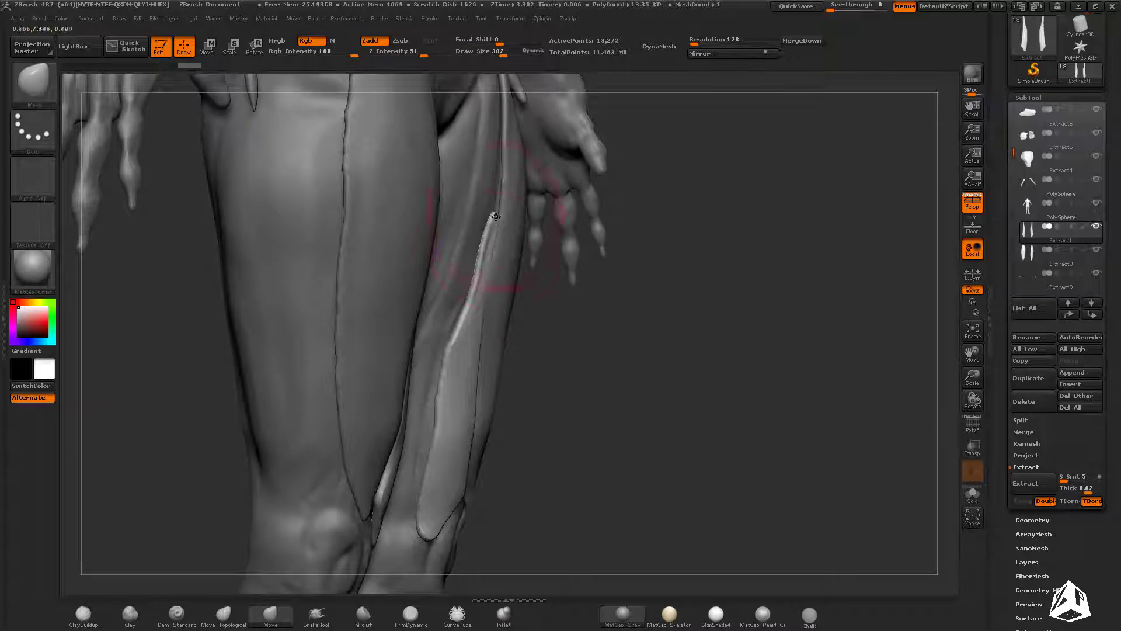
Step: Make the front-thigh plates the active subtool and thicken them slightly with the Inflate deformation
alt+click(505, 251)
mouse_move(505, 251)
right_down()
mouse_move(518, 266)
mouse_move(548, 257)
mouse_move(548, 269)
right_up()
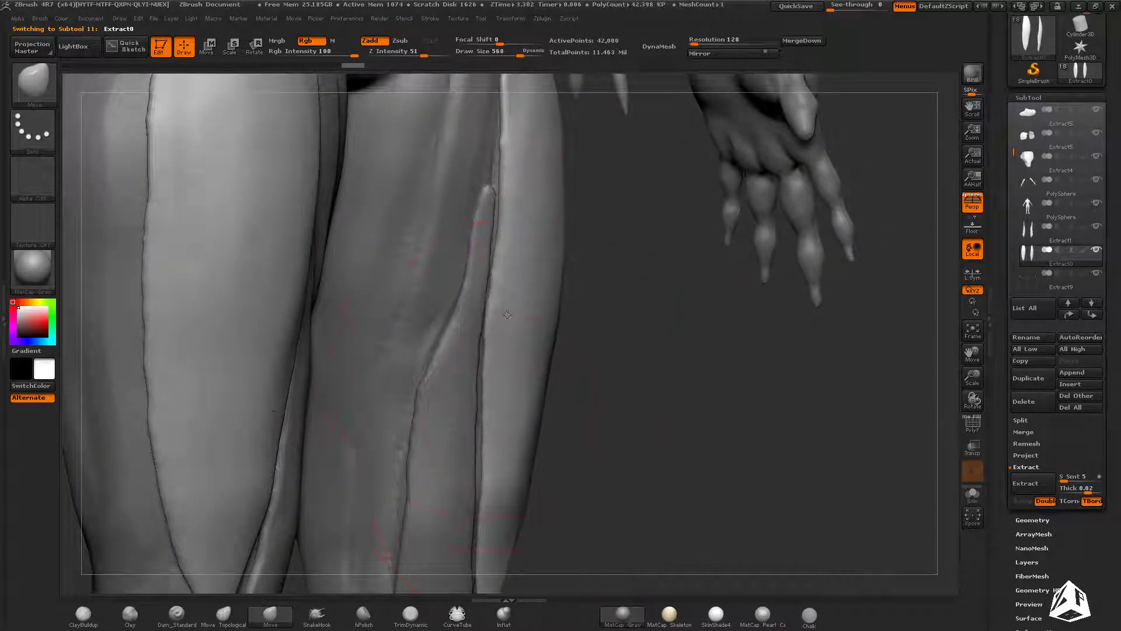
ctrl+right_drag(507, 315, 760, 408)
click(1037, 98)
click(1042, 224)
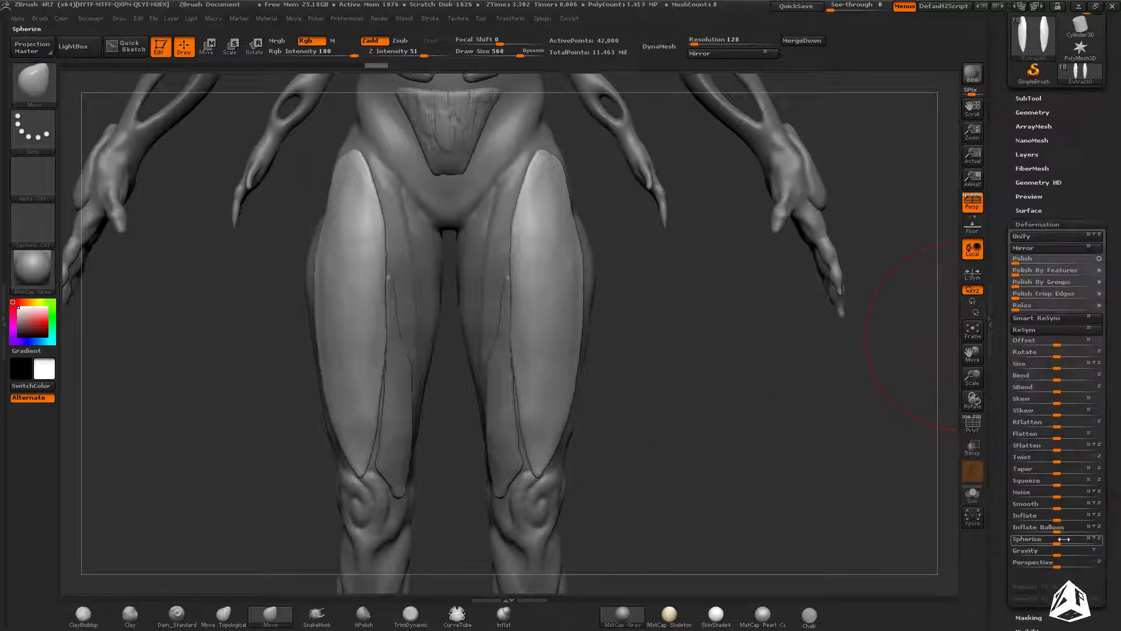
drag(1061, 518, 1068, 518)
right_drag(881, 460, 935, 456)
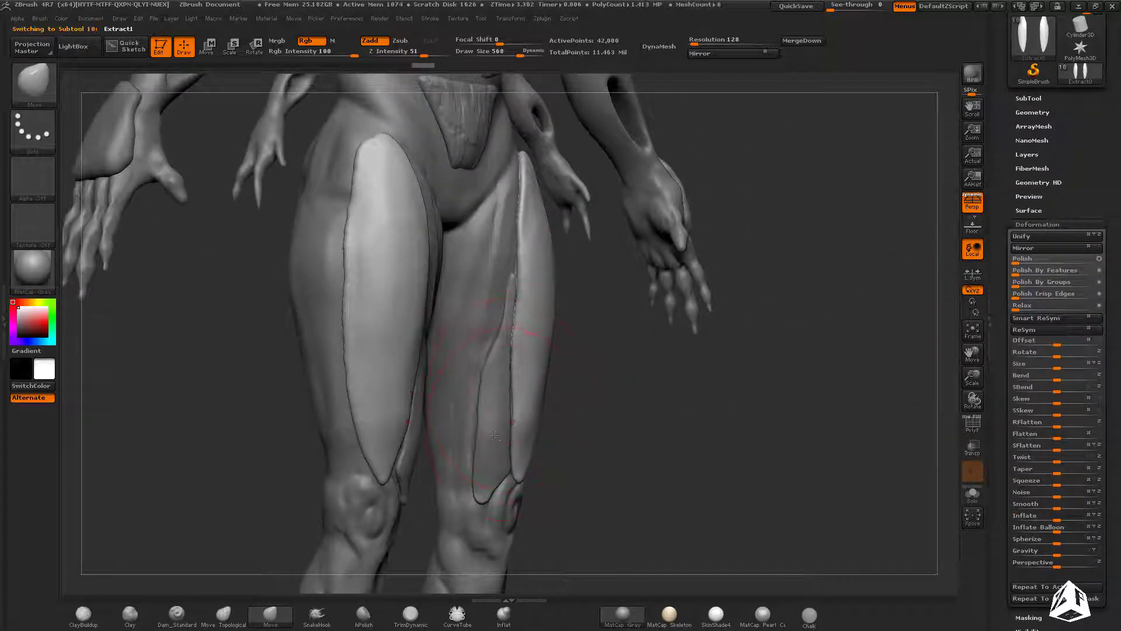
Step: Adjust the inner-thigh plate's outline against the front-thigh plate with the Move brush at draw size 185
mouse_move(495, 435)
shift+right_down()
mouse_move(512, 400)
mouse_move(873, 78)
shift+right_up()
key(bracketleft)
key(bracketleft)
key(bracketleft)
key(bracketleft)
key(bracketleft)
mouse_move(560, 432)
right_down()
mouse_move(540, 433)
mouse_move(526, 322)
mouse_move(484, 327)
right_up()
drag(502, 455, 507, 450)
mouse_move(507, 351)
right_down()
mouse_move(548, 327)
mouse_move(506, 309)
mouse_move(514, 409)
mouse_move(514, 356)
right_up()
right_drag(514, 357, 568, 374)
ctrl+right_drag(569, 373, 513, 330)
Step: Isolate the body and mask a long area down the outer thigh from hip to knee with the MaskPen brush at draw size 88
alt+click(548, 420)
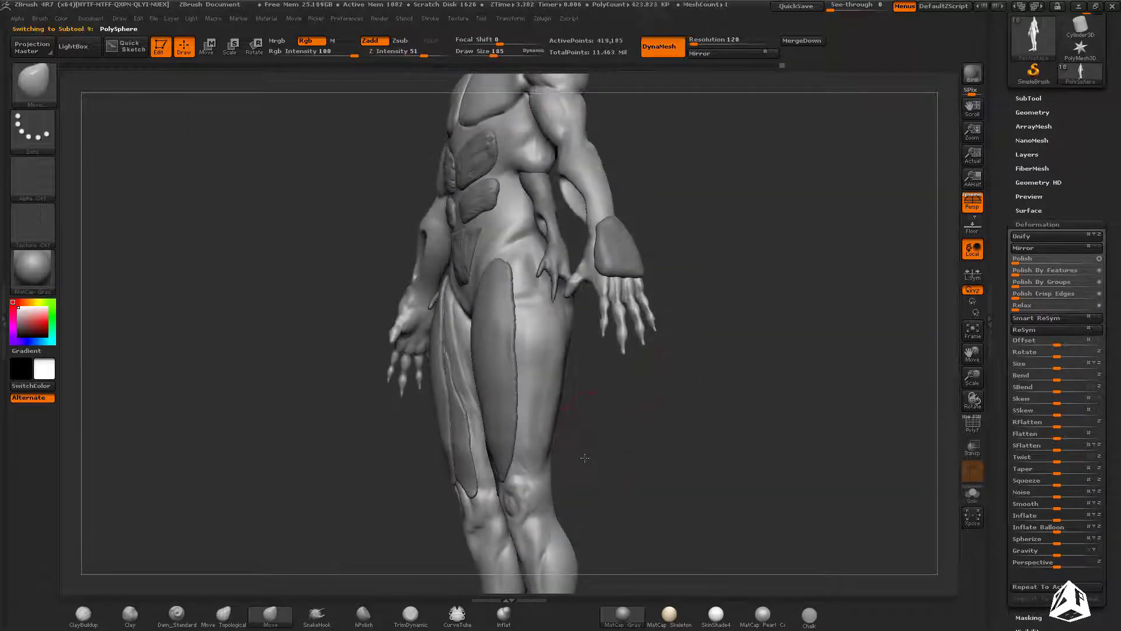
ctrl+right_drag(584, 457, 585, 492)
click(973, 494)
ctrl+drag(578, 563, 570, 255)
ctrl+drag(563, 338, 564, 409)
mouse_move(604, 405)
right_down()
mouse_move(616, 374)
mouse_move(497, 409)
mouse_move(590, 403)
right_up()
right_drag(594, 286, 567, 304)
right_drag(561, 200, 528, 192)
ctrl+drag(534, 151, 552, 139)
right_drag(552, 175, 438, 175)
ctrl+drag(604, 155, 637, 237)
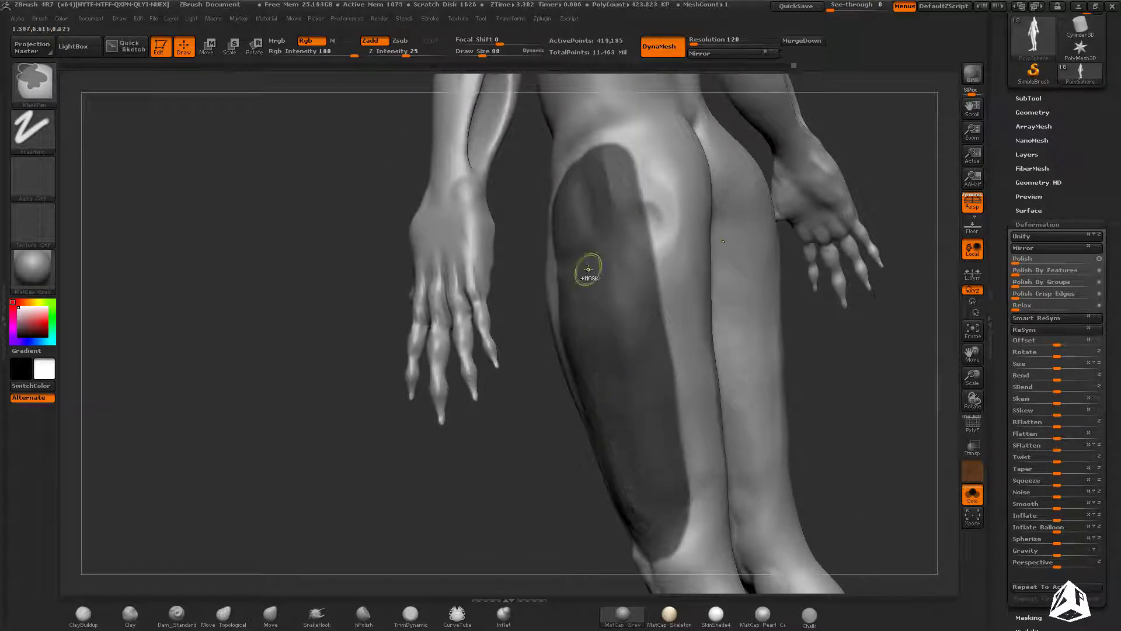
right_drag(588, 270, 678, 415)
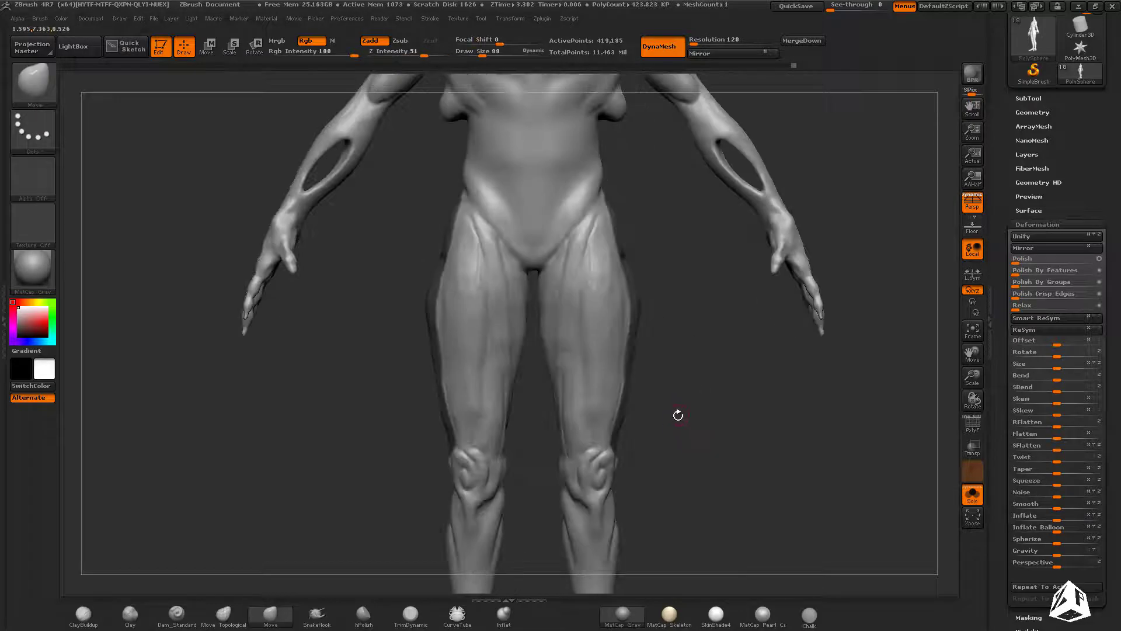
Step: Extract the outer-thigh mask as a new pair of plates, make them the active subtool and show all parts
click(1032, 113)
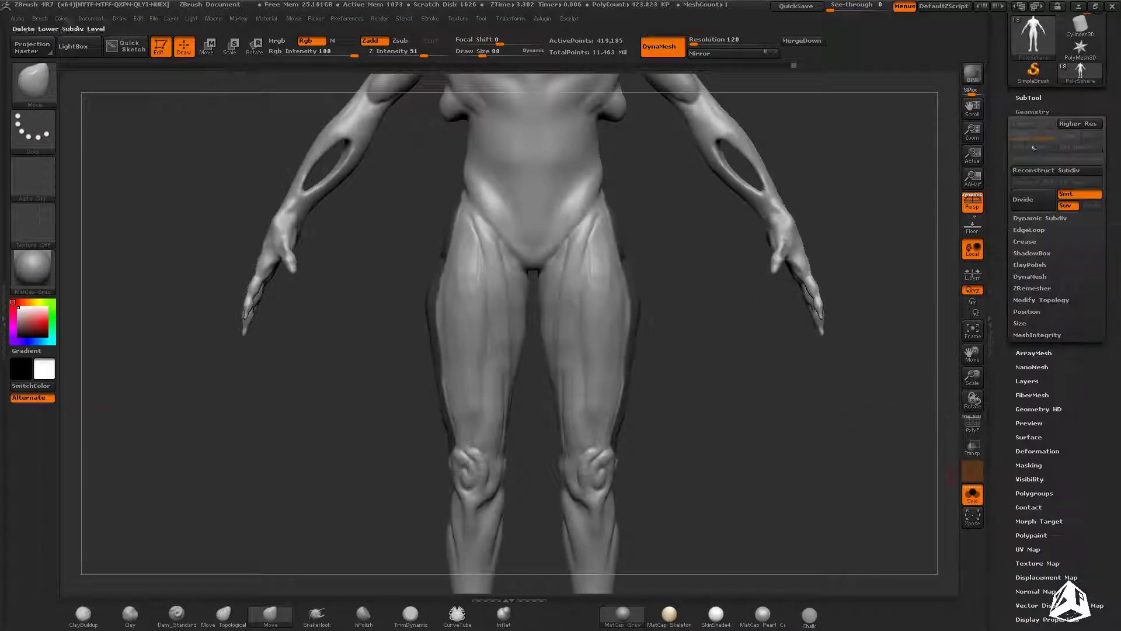
click(1030, 101)
click(1031, 484)
right_drag(850, 462, 720, 444)
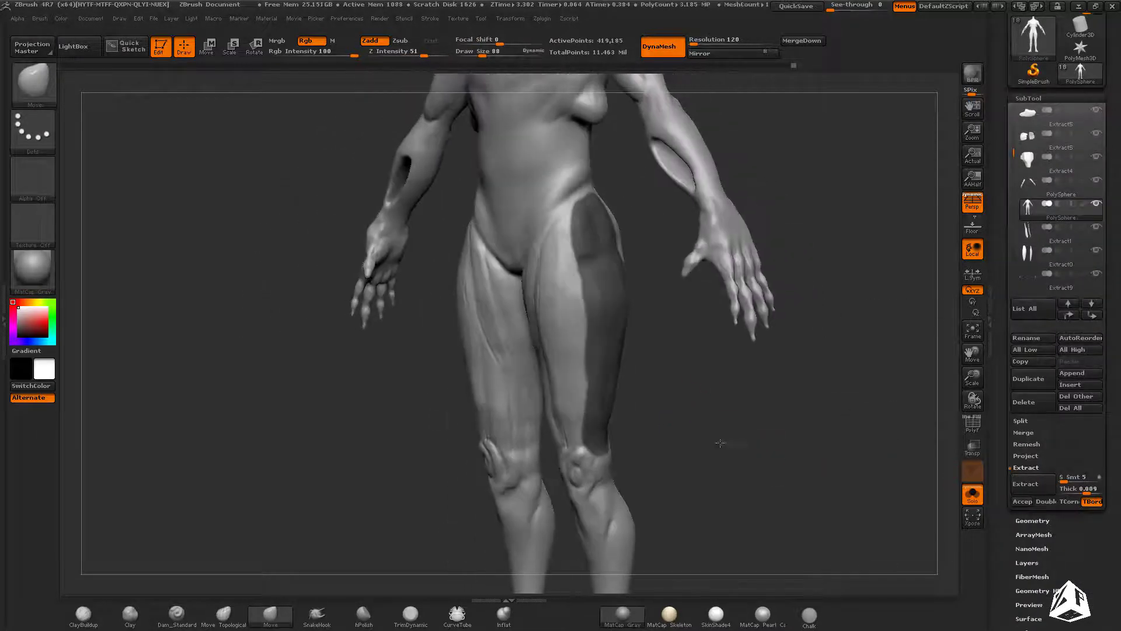
click(1022, 500)
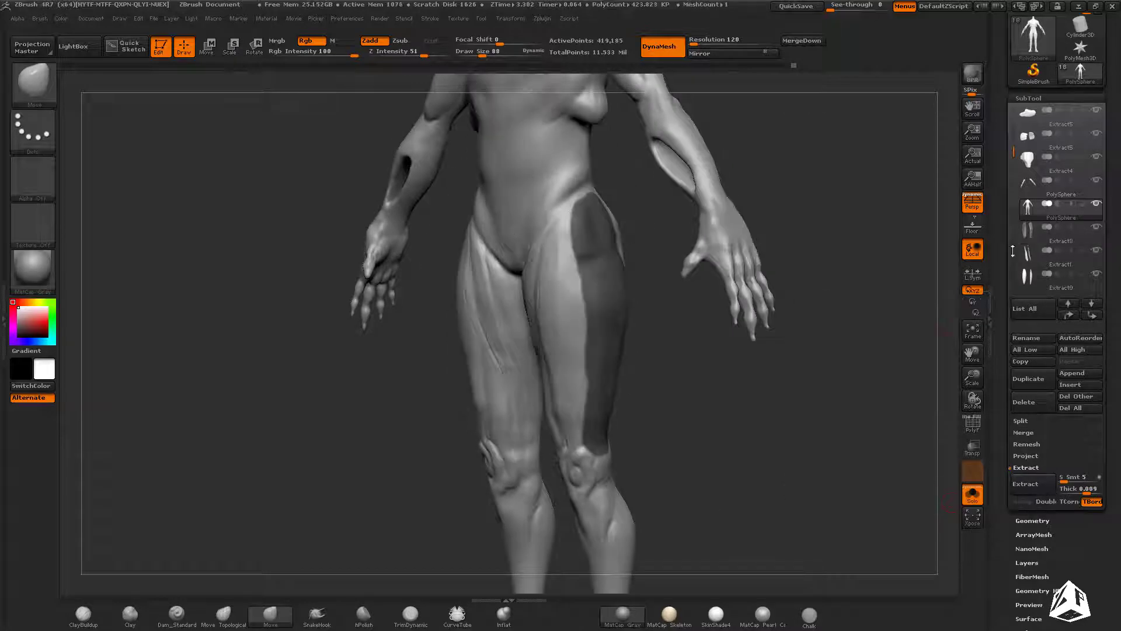
click(1045, 230)
key(s)
mouse_move(589, 223)
shift+right_down()
mouse_move(651, 455)
mouse_move(734, 487)
shift+right_up()
click(971, 494)
ctrl+right_drag(689, 330, 590, 387)
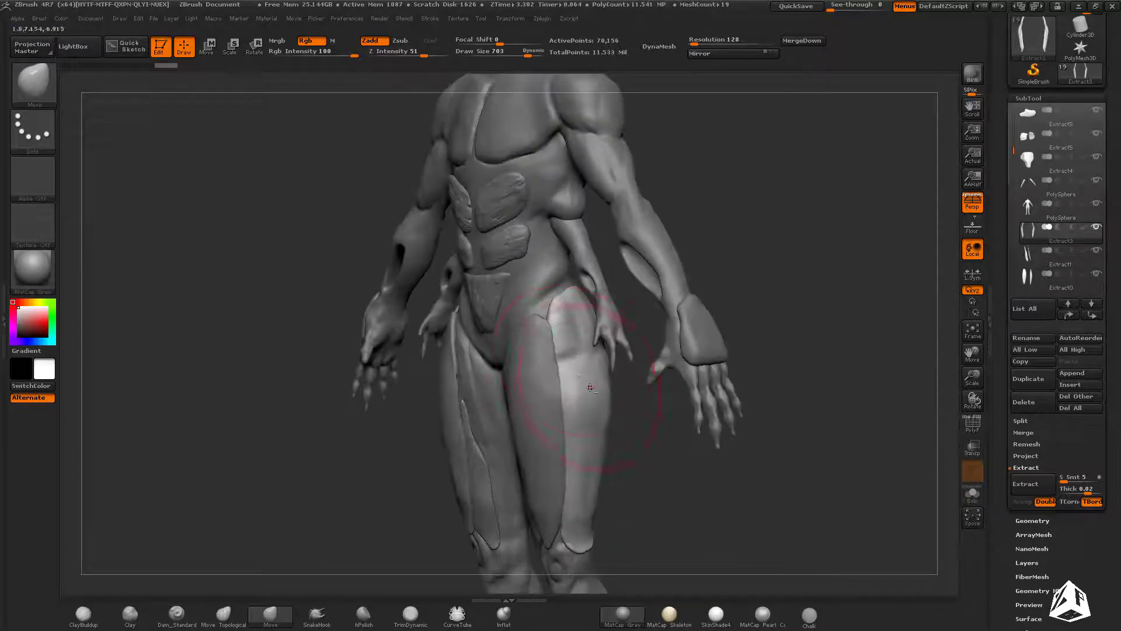
Step: Isolate the outer-thigh plates, thicken them slightly with the Inflate deformation and show all parts again
click(97, 620)
key(s)
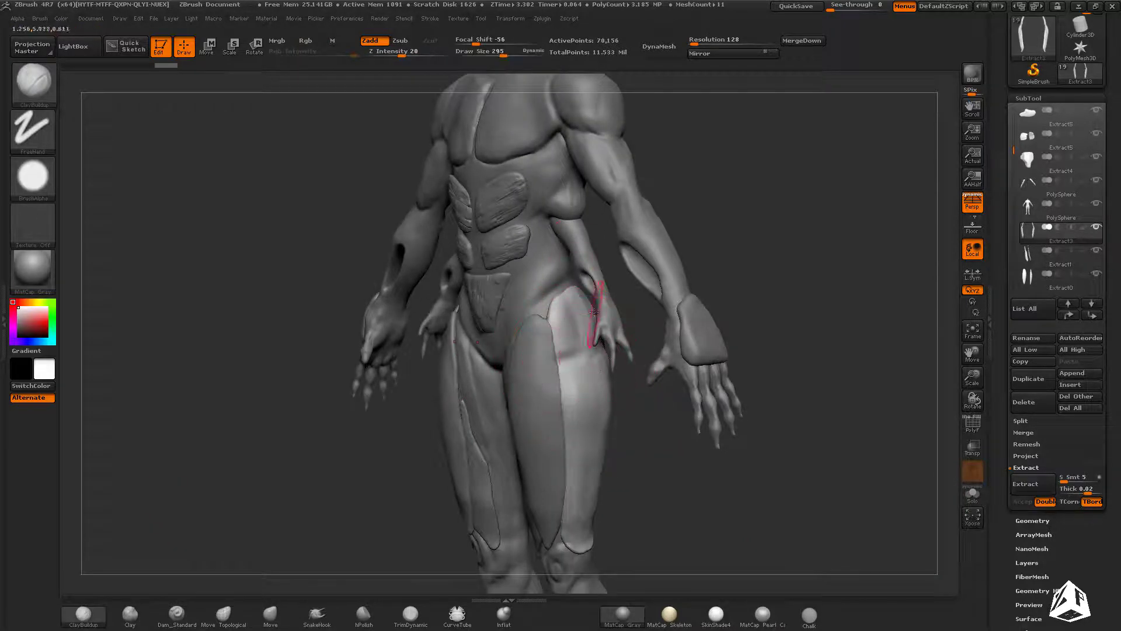
key(shift+s)
right_drag(599, 363, 724, 388)
click(1028, 99)
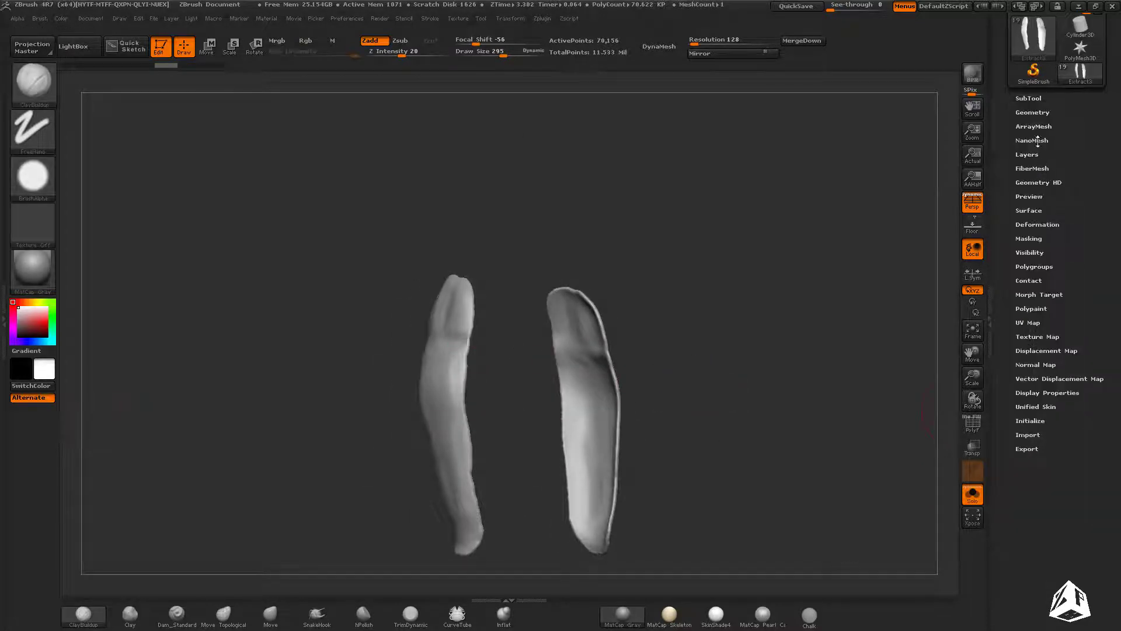
click(1044, 224)
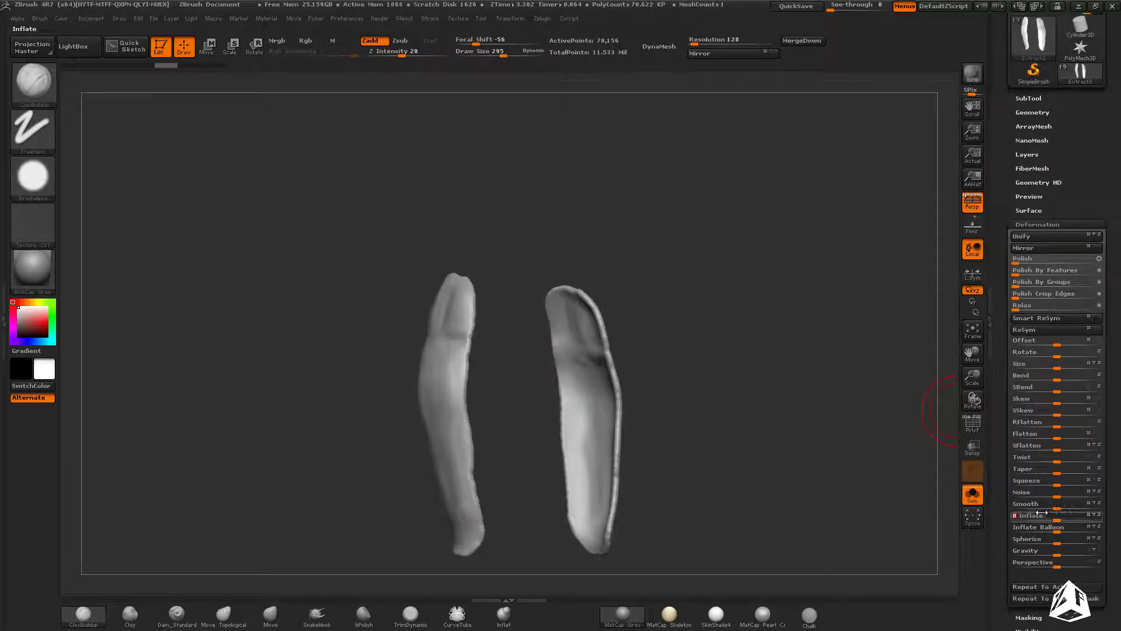
right_drag(796, 437, 660, 350)
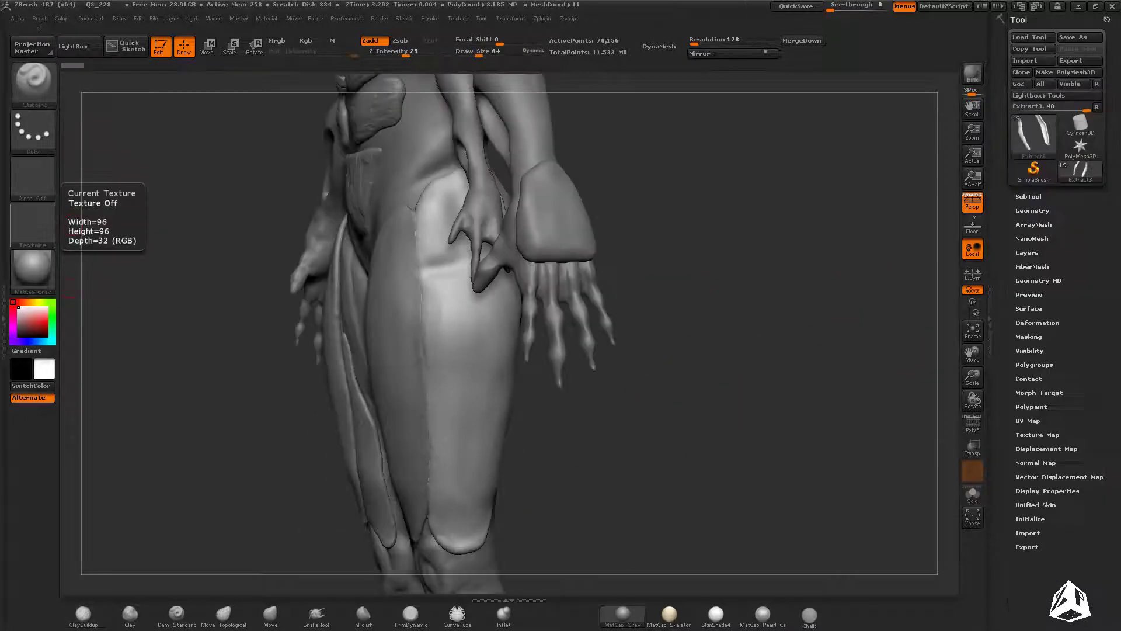
Step: Make the front-thigh plates active and pull their outer edge against the outer-thigh plates with the Move brush at draw size 496
right_drag(759, 372, 685, 336)
alt+click(514, 453)
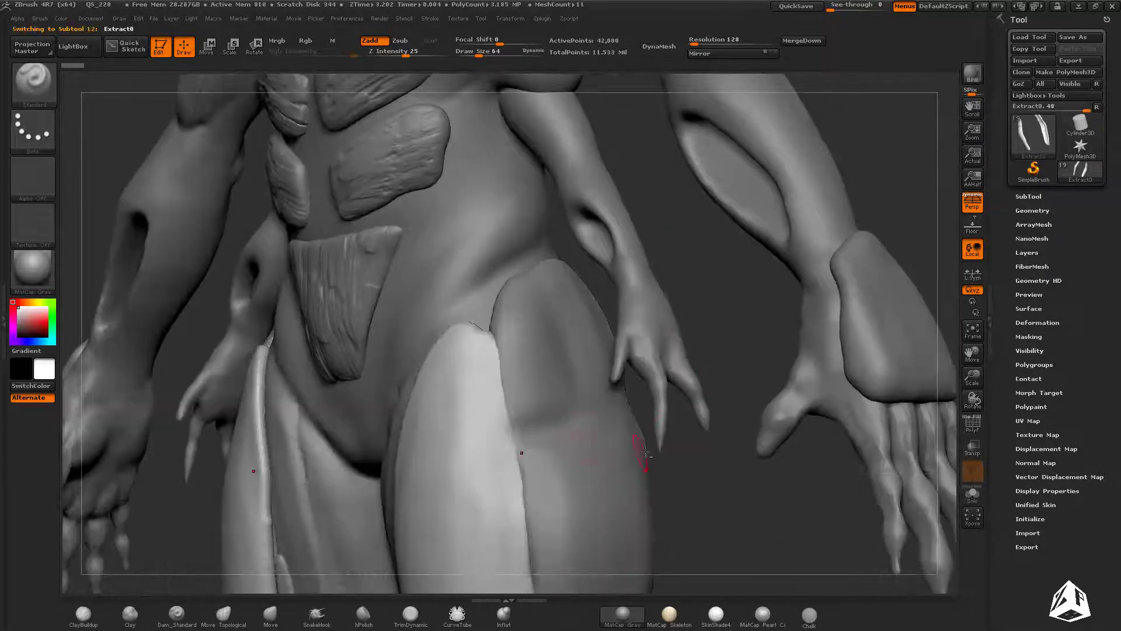
ctrl+right_drag(640, 450, 661, 329)
mouse_move(621, 380)
right_down()
mouse_move(531, 293)
mouse_move(533, 373)
mouse_move(420, 357)
mouse_move(539, 392)
right_up()
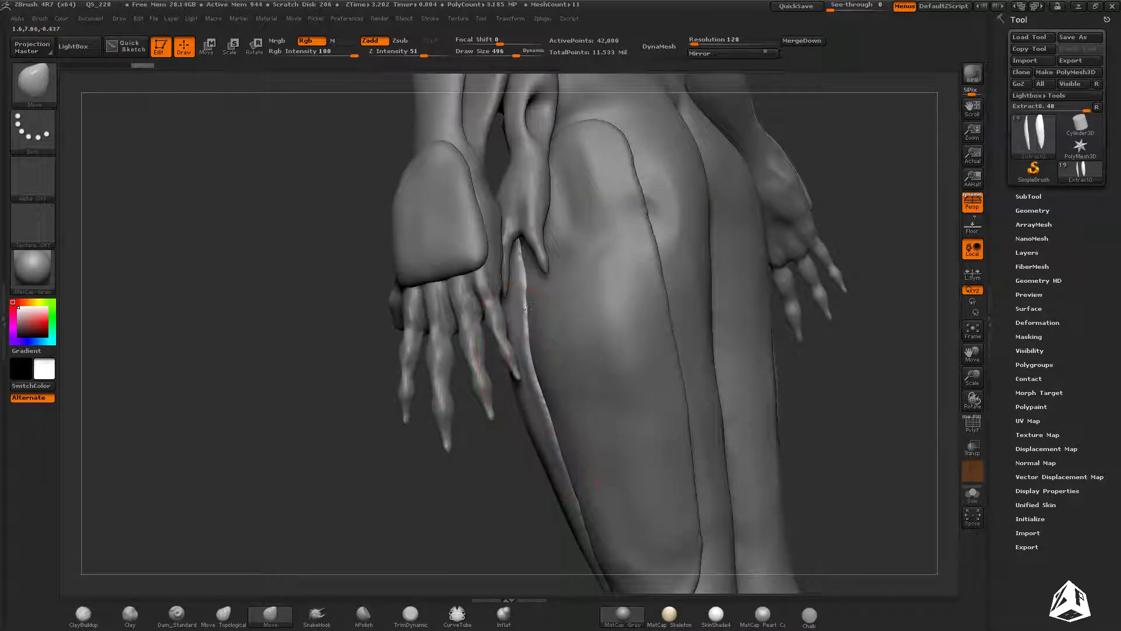
drag(527, 310, 514, 312)
mouse_move(514, 313)
right_down()
mouse_move(643, 408)
mouse_move(607, 263)
mouse_move(515, 318)
right_up()
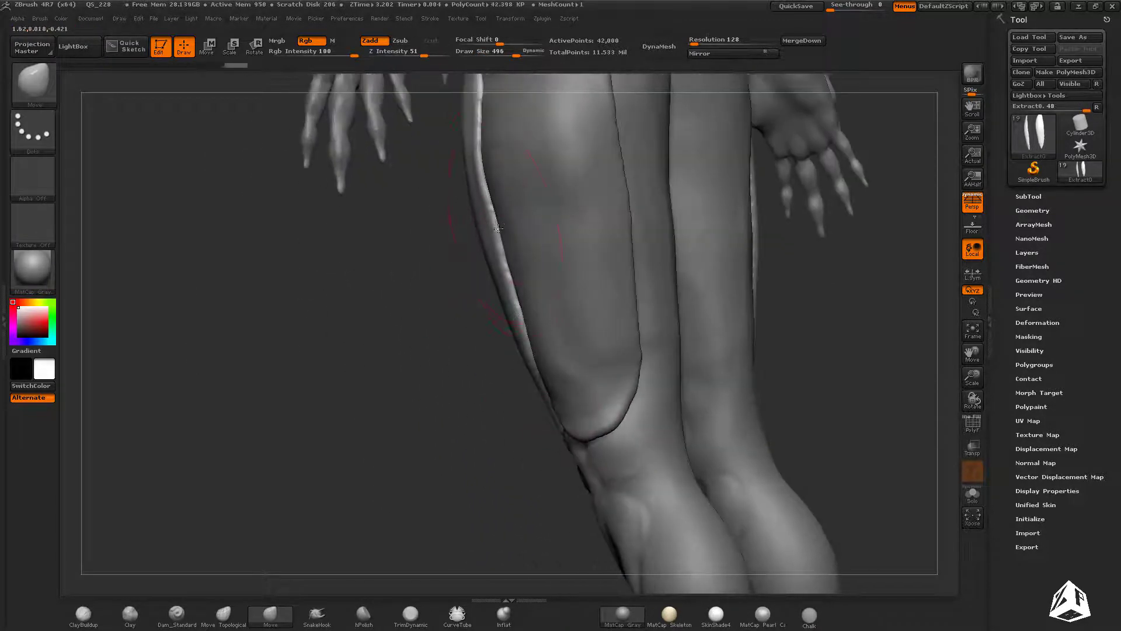
right_drag(498, 228, 520, 220)
Step: Refine the front-thigh plates' edges near the hip and inner thigh with the Move brush at draw size 272
alt+right_drag(502, 79, 487, 309)
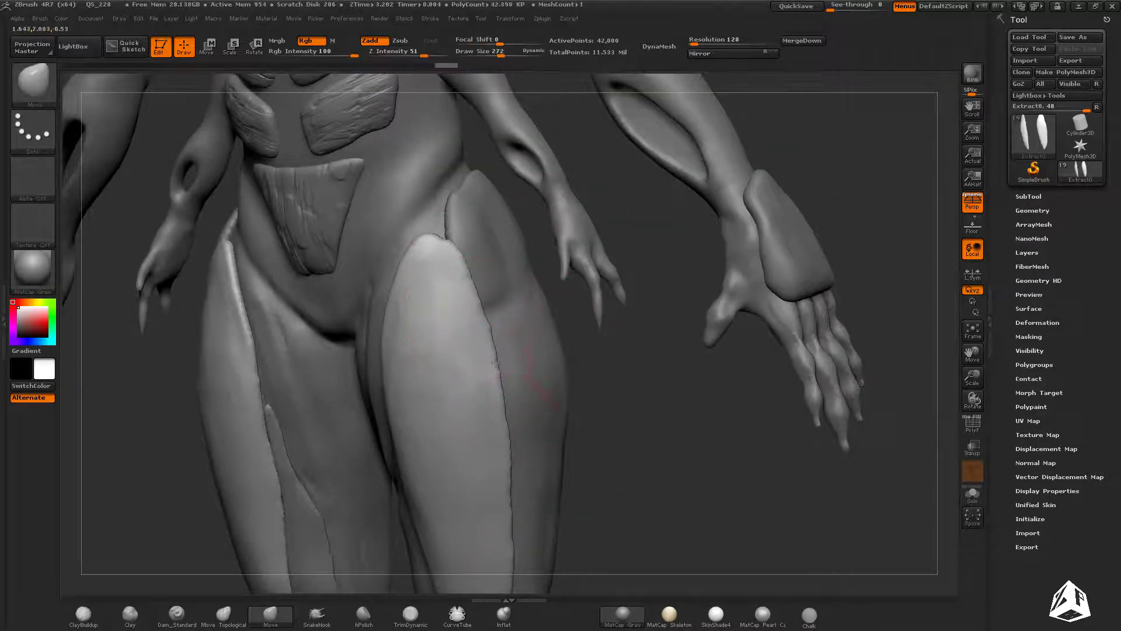
alt+right_drag(523, 519, 520, 379)
ctrl+right_drag(531, 346, 478, 310)
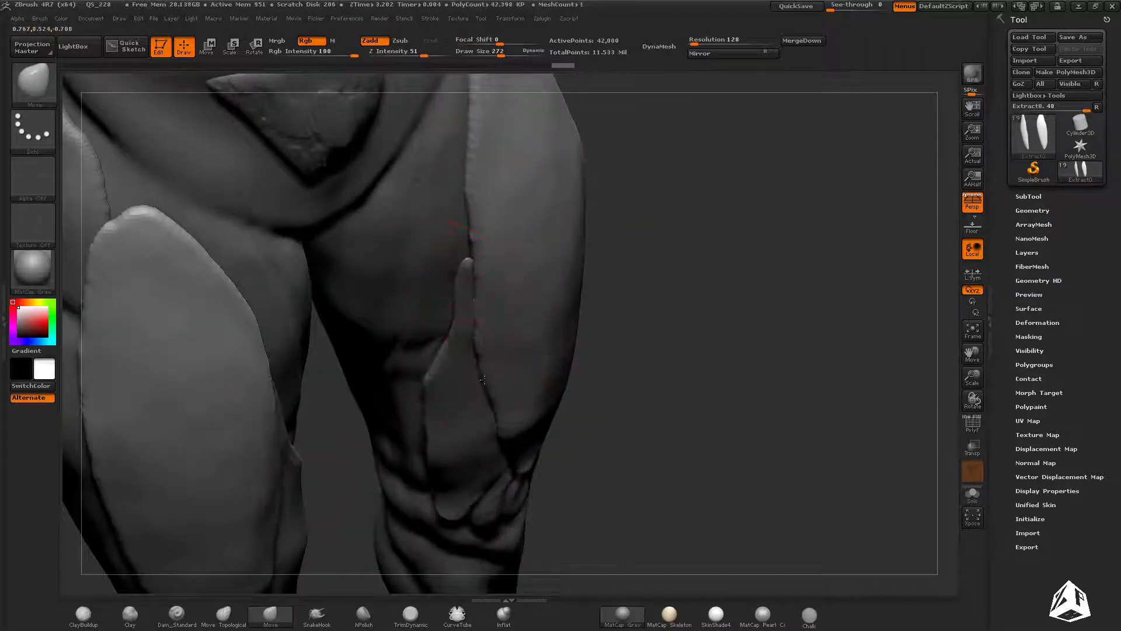
right_drag(482, 380, 629, 389)
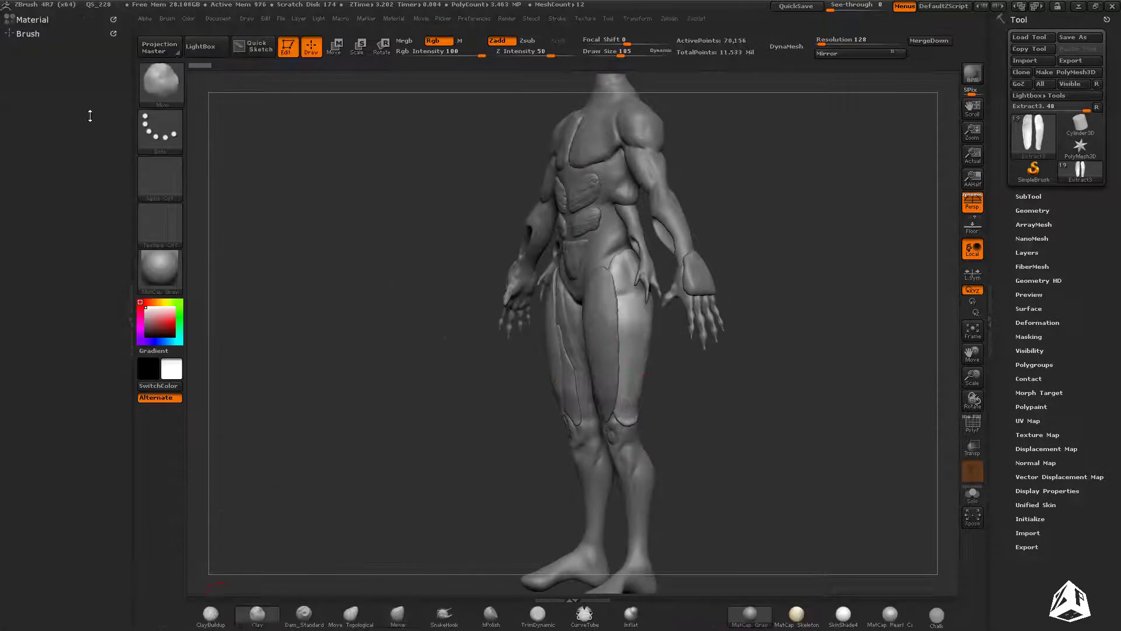
Step: Turn on BackfaceMask in the Clay brush's auto masking settings
click(27, 34)
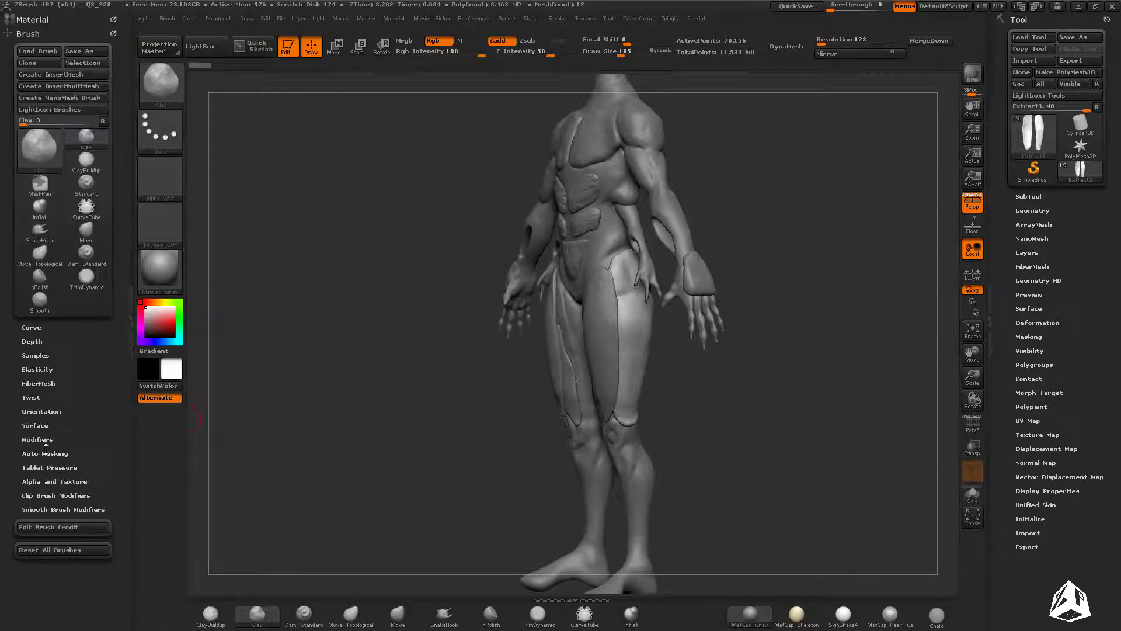
click(45, 453)
click(40, 516)
Step: Isolate the outer-thigh plates, then smooth and flatten the raised form at their upper end with TrimDynamic at draw size 185
mouse_move(777, 391)
right_down()
mouse_move(886, 395)
mouse_move(600, 302)
right_up()
click(971, 496)
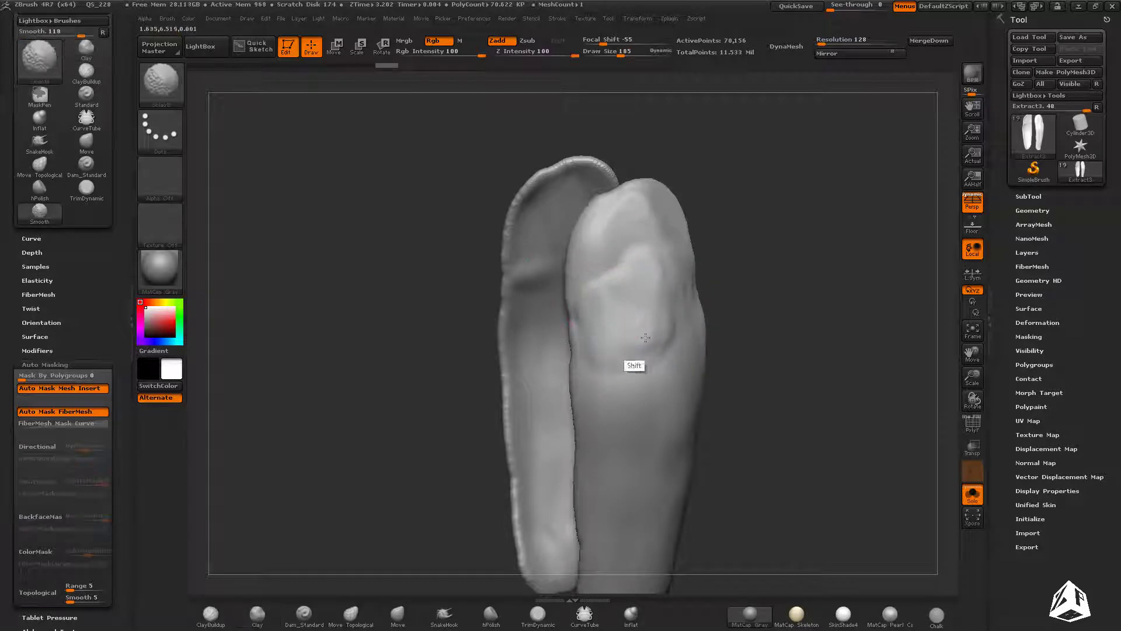
key(shift)
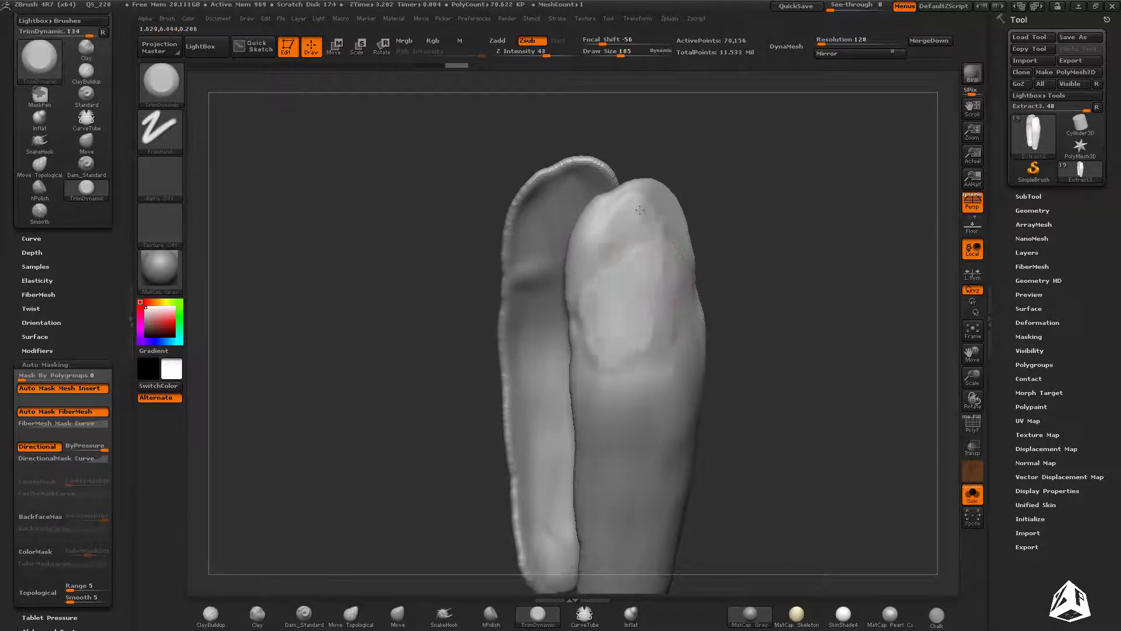
right_drag(644, 276, 747, 339)
click(973, 493)
Step: Isolate the body and mask a tapered strip from the groin down the inner thigh with MaskPen, refining it at draw size 34
alt+click(600, 349)
ctrl+right_drag(599, 349, 575, 355)
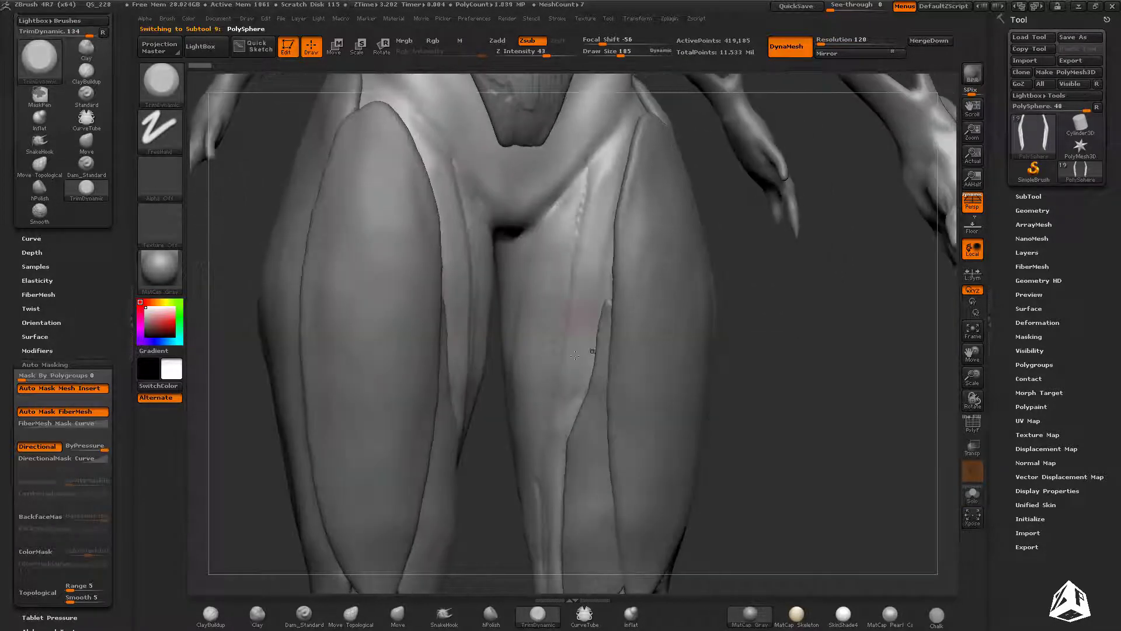
mouse_move(943, 464)
mouse_down()
mouse_move(846, 403)
mouse_move(899, 403)
mouse_up()
ctrl+drag(614, 150, 610, 164)
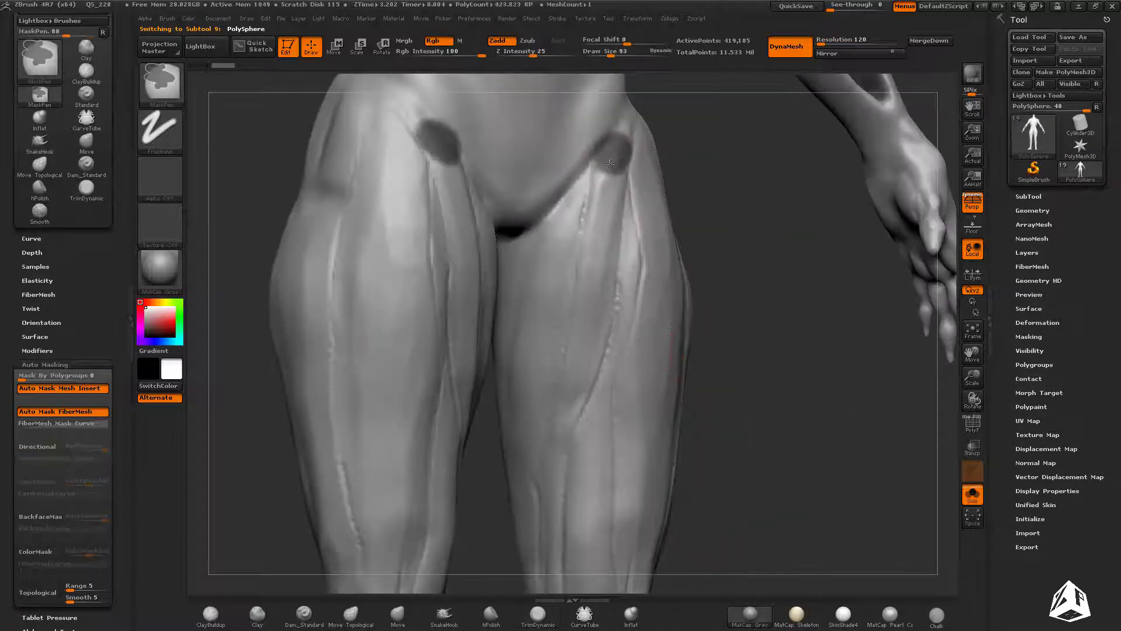
right_drag(646, 238, 619, 233)
ctrl+alt+drag(591, 166, 623, 114)
right_drag(648, 134, 628, 138)
ctrl+alt+drag(630, 166, 622, 136)
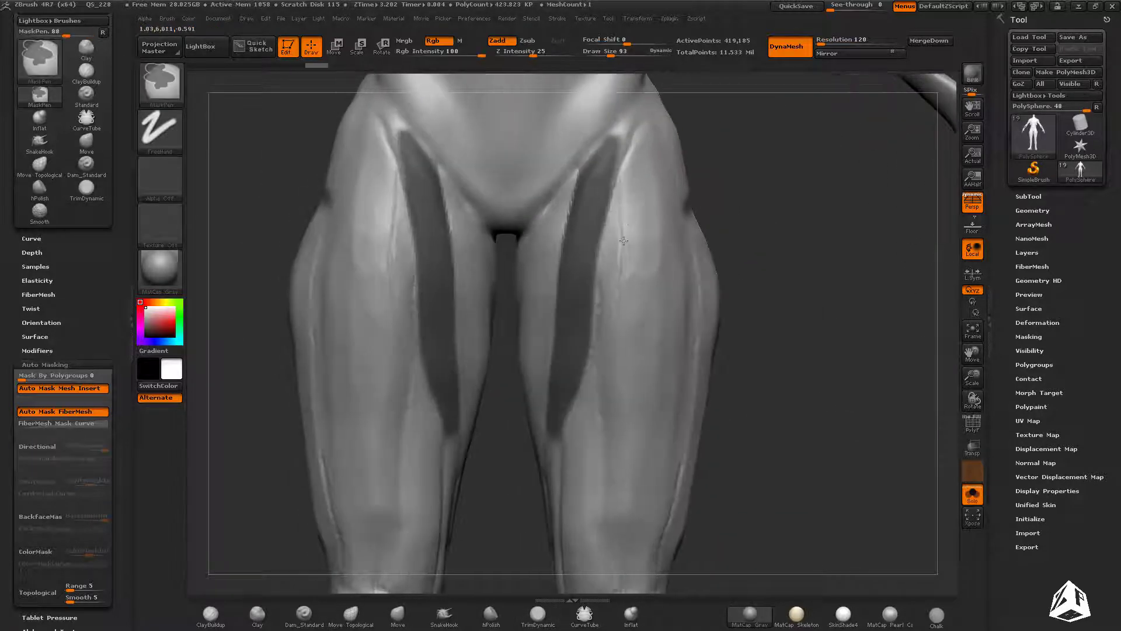
right_drag(613, 409, 646, 412)
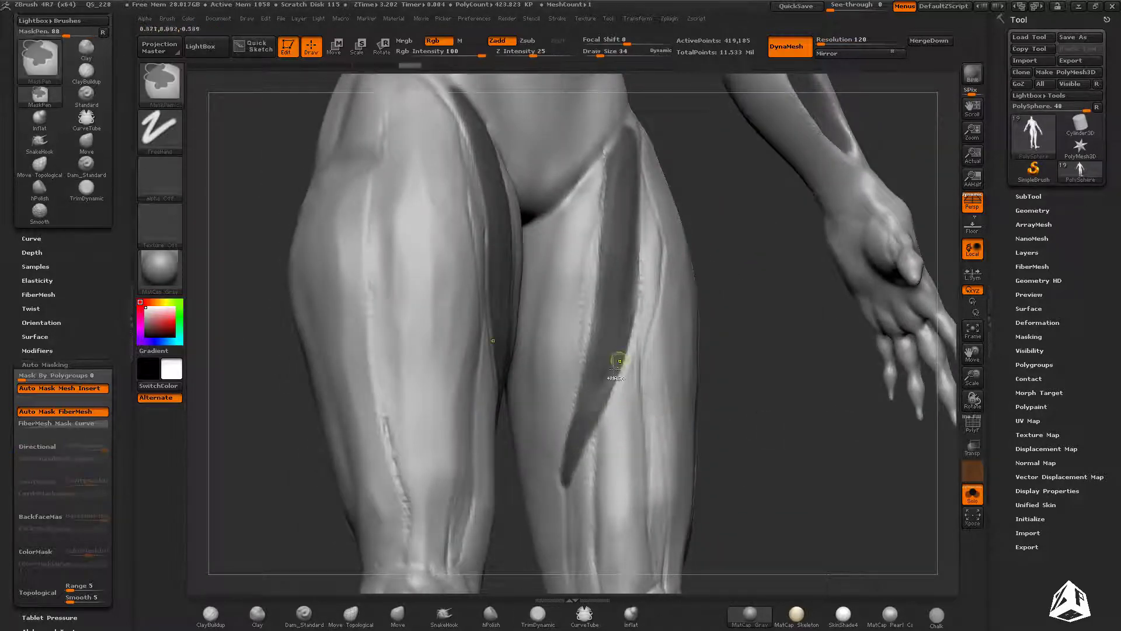
ctrl+right_drag(619, 361, 611, 403)
shift+right_drag(610, 402, 600, 431)
Step: Extract the masked inner-thigh strips as a new pair of plates
click(1030, 197)
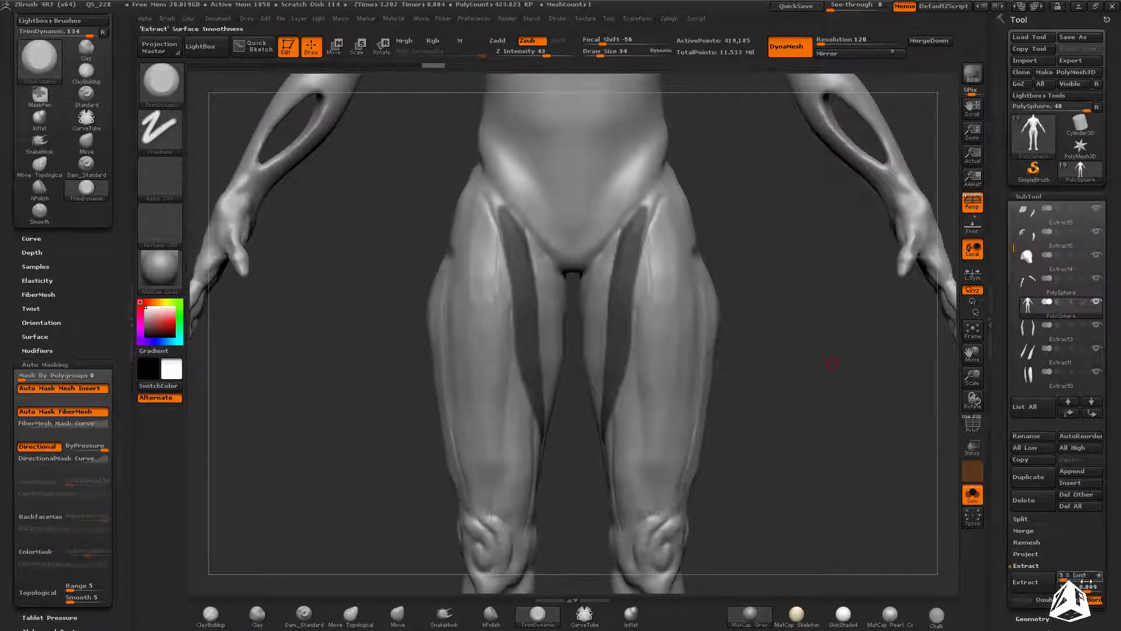
click(1026, 581)
click(1022, 600)
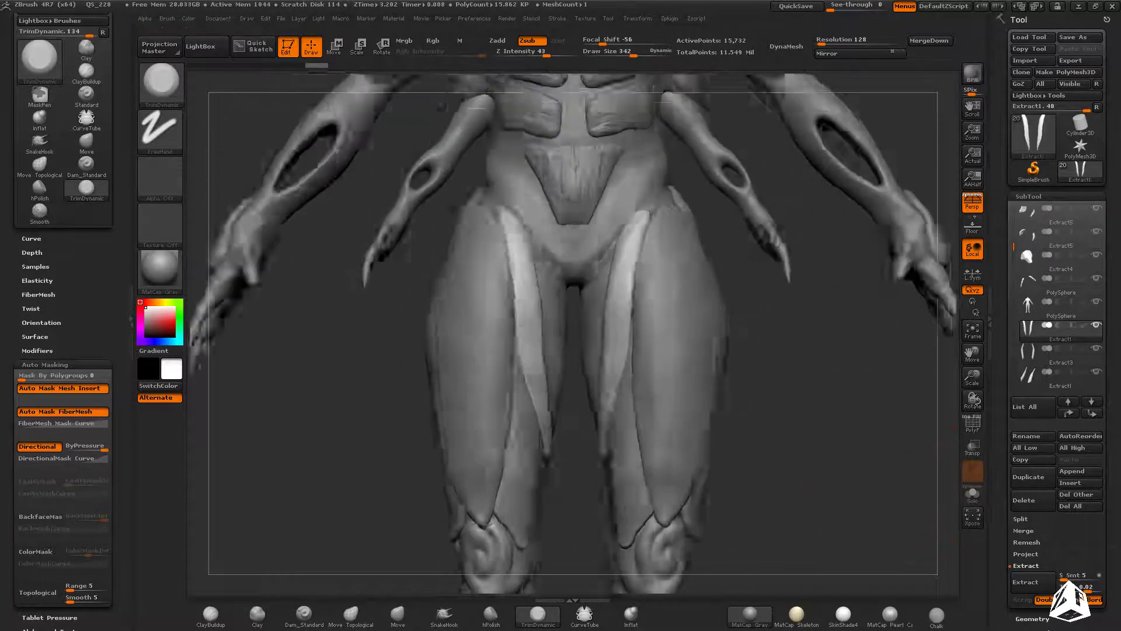
Step: Adjust the new inner-thigh strip plates with the Move brush at draw size 342 and open their deformation settings
key(b)
key(m)
key(v)
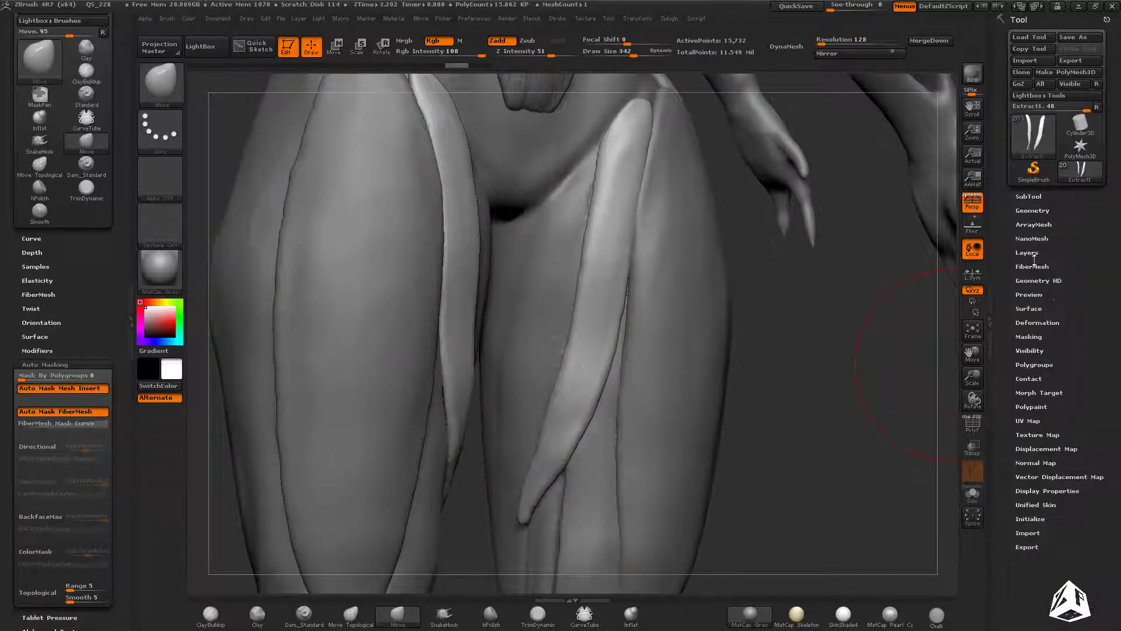
click(1037, 322)
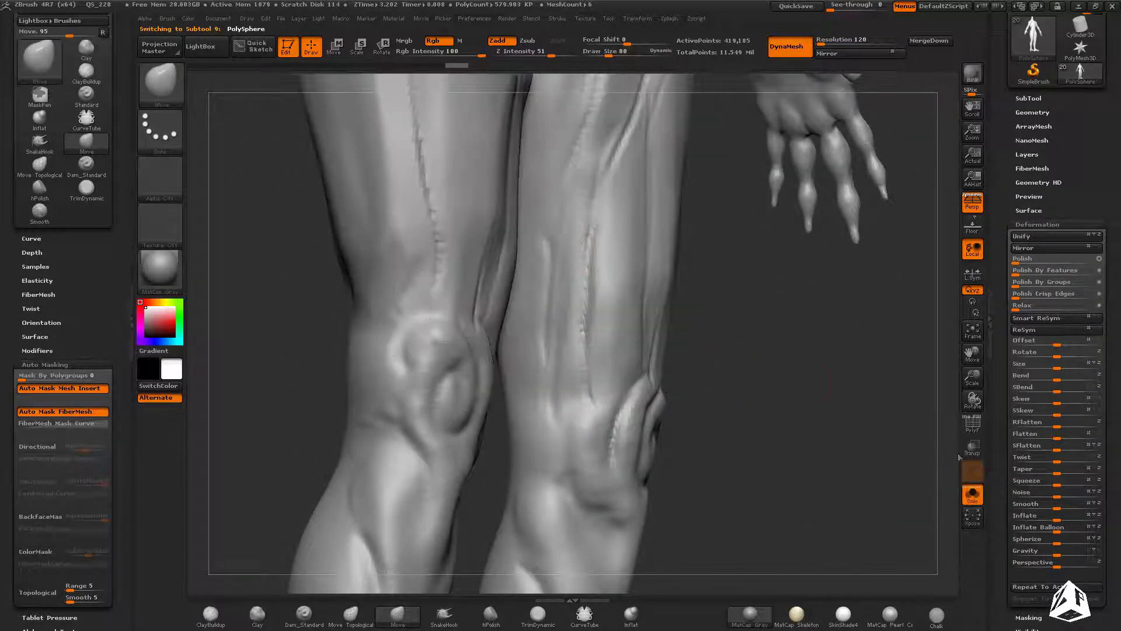
Step: Mask a narrow strip on the lower inner thigh above the knee at draw size 88 and extract it as active plates
ctrl+drag(581, 175, 562, 285)
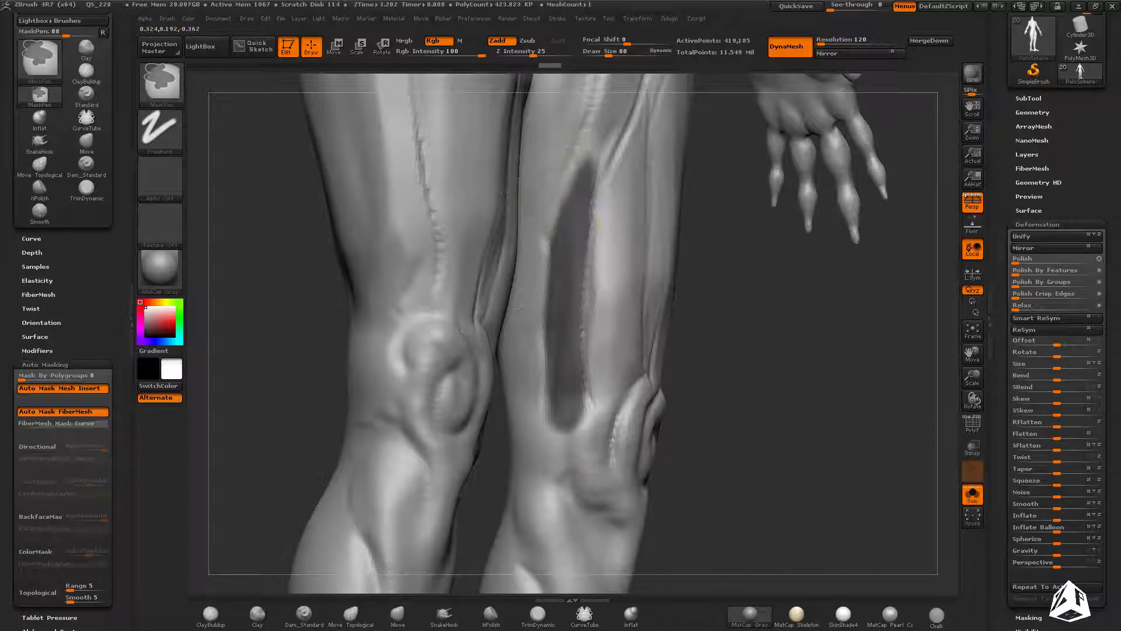
drag(737, 442, 817, 391)
click(1038, 98)
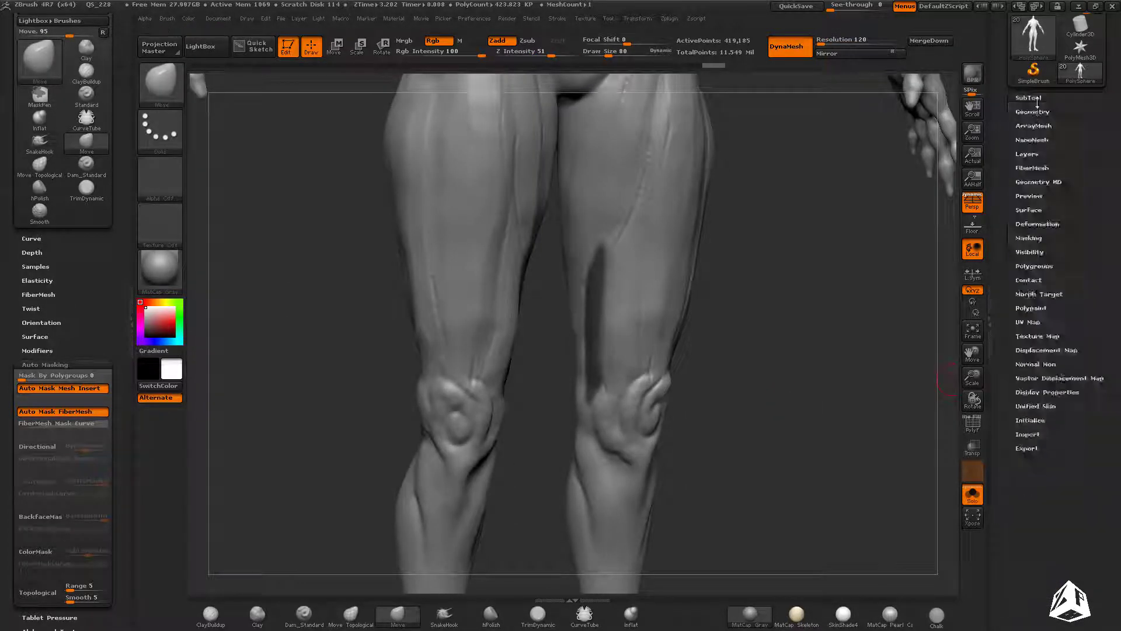
click(1026, 483)
click(1022, 501)
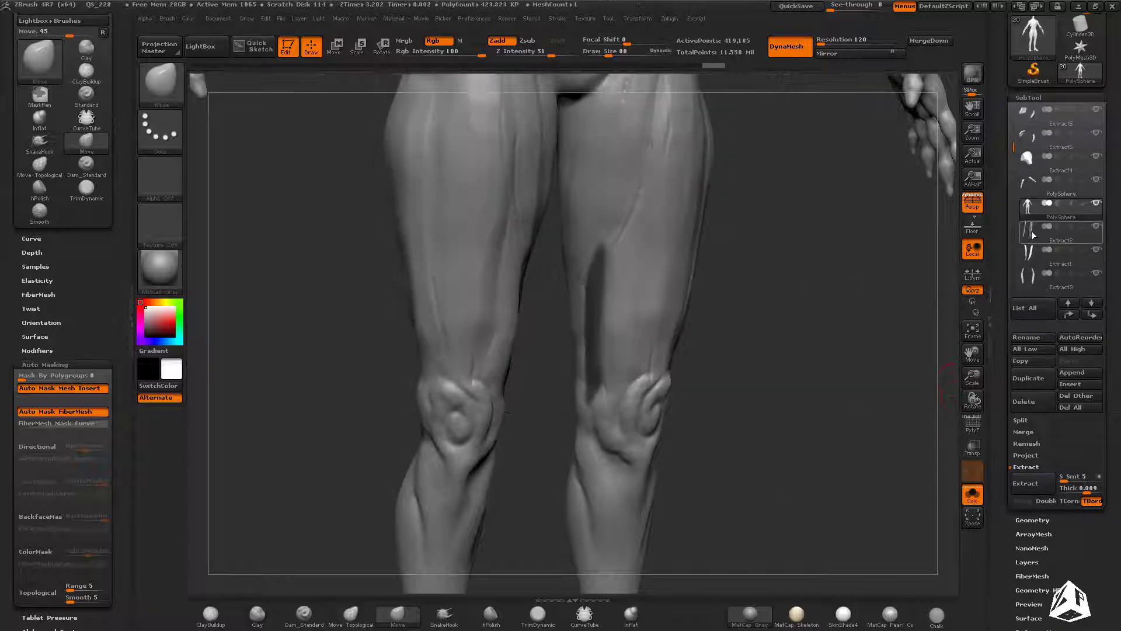
click(1033, 233)
drag(590, 373, 667, 376)
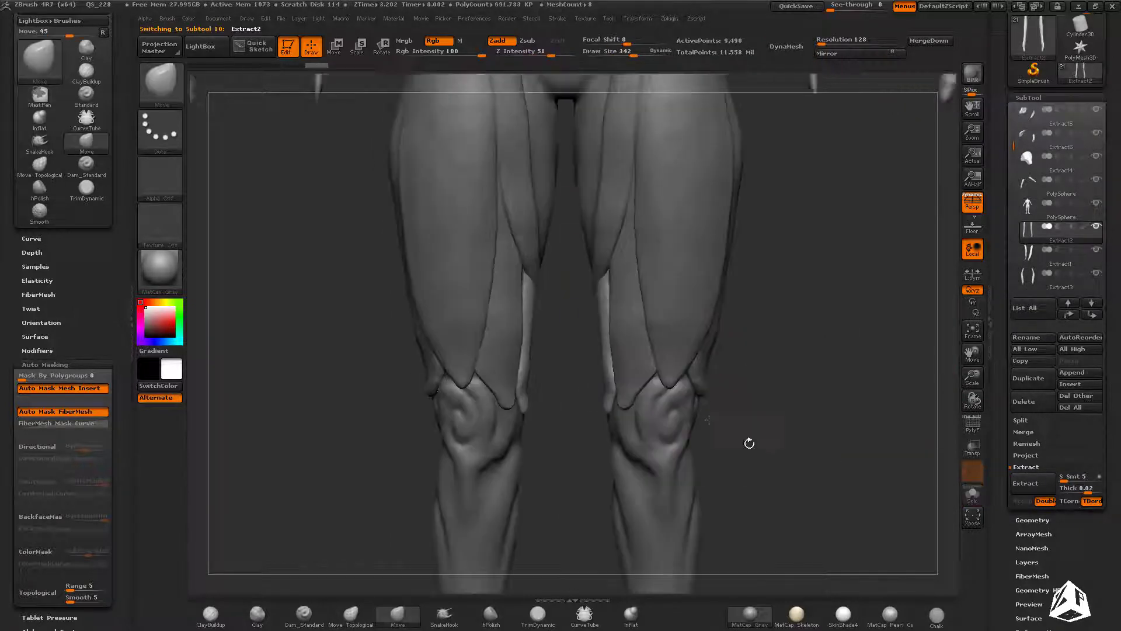
Step: Reshape the lower inner-thigh strip plates with the Move brush, fitting their edges and tips against the neighbouring thigh plates above the knee
drag(748, 443, 624, 310)
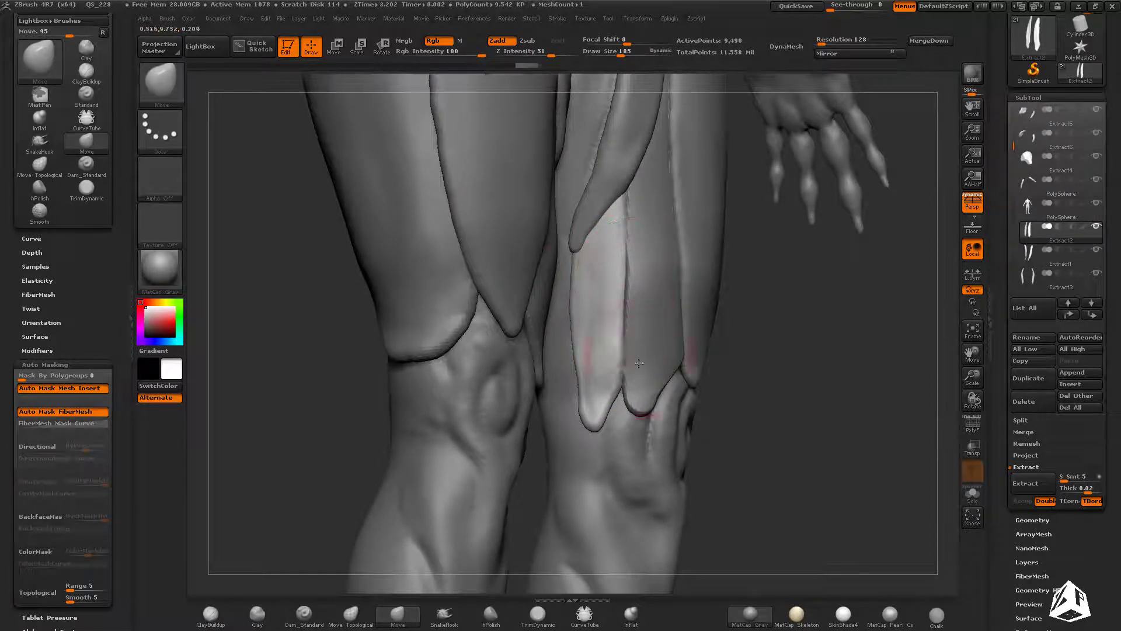
drag(639, 363, 605, 255)
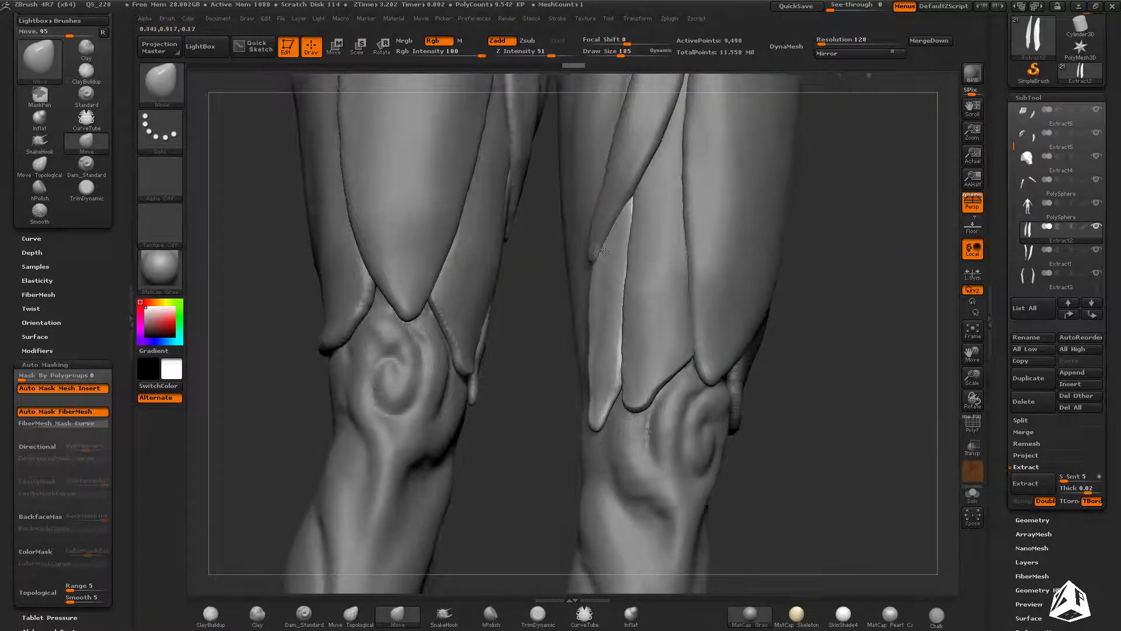
right_drag(603, 279, 601, 327)
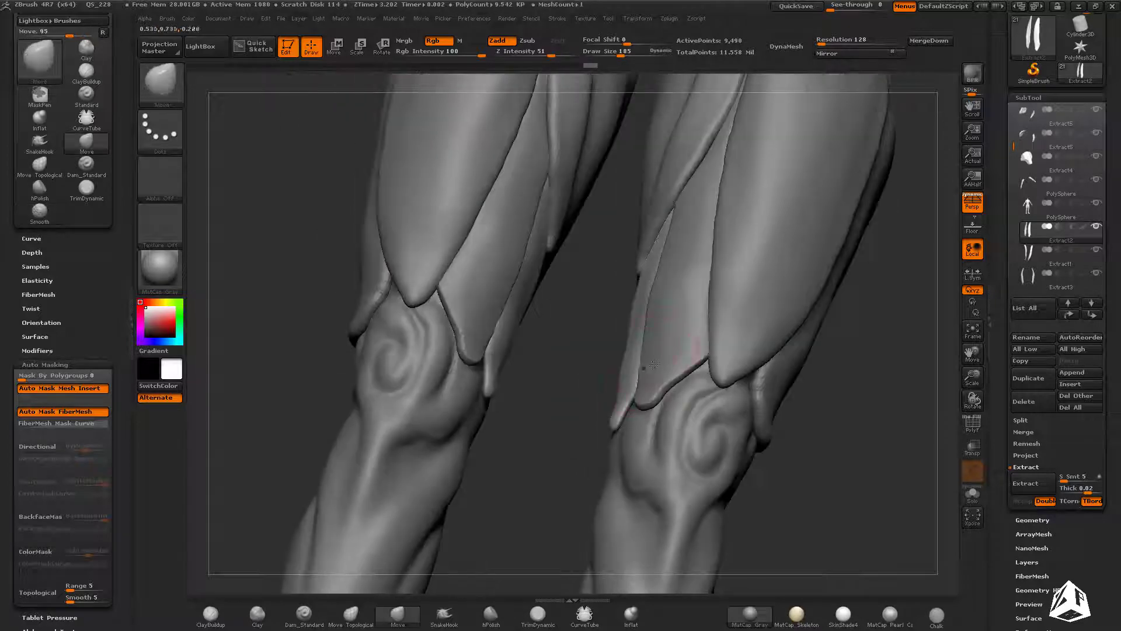
alt+click(640, 368)
right_drag(640, 369, 620, 310)
alt+click(620, 311)
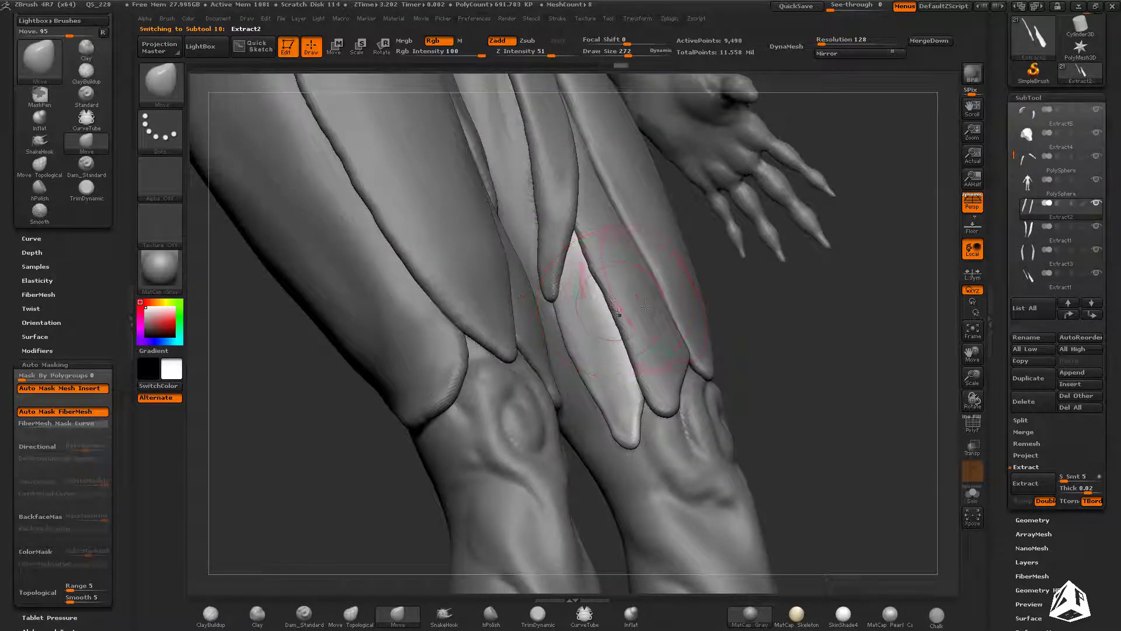
Step: Select the longer inner-thigh plates beside the strips and adjust their edges with the Move brush at draw size 140
alt+click(605, 289)
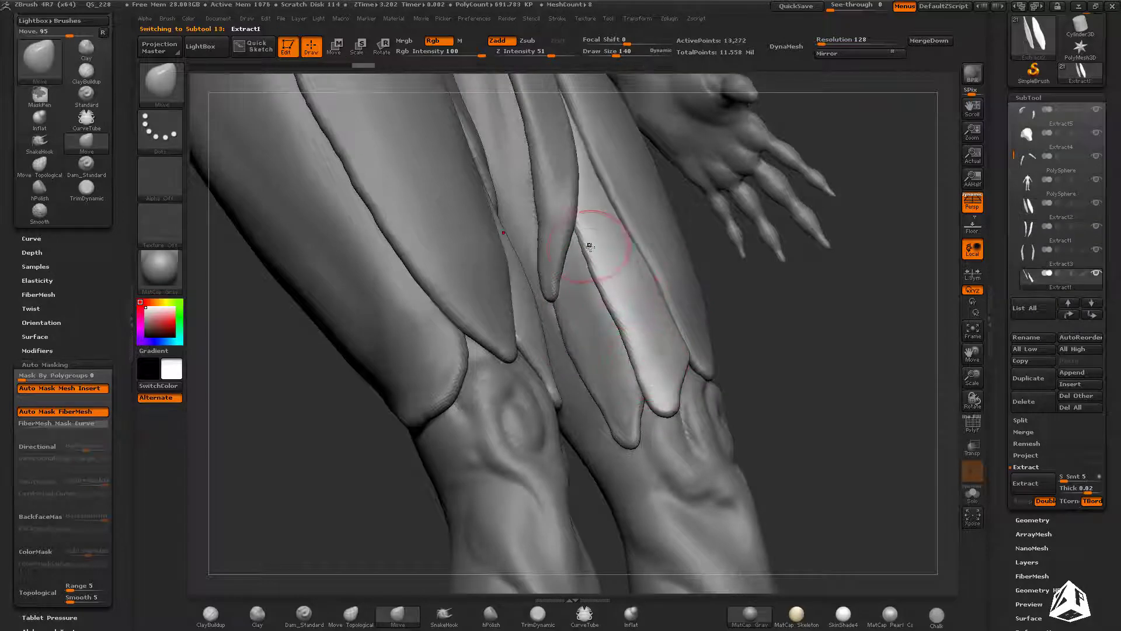
right_drag(689, 325, 709, 342)
ctrl+right_drag(710, 342, 753, 374)
Step: Select the outer-thigh plates and reshape their rear edges along the back of the thighs with the Move brush at draw size 359
alt+click(640, 305)
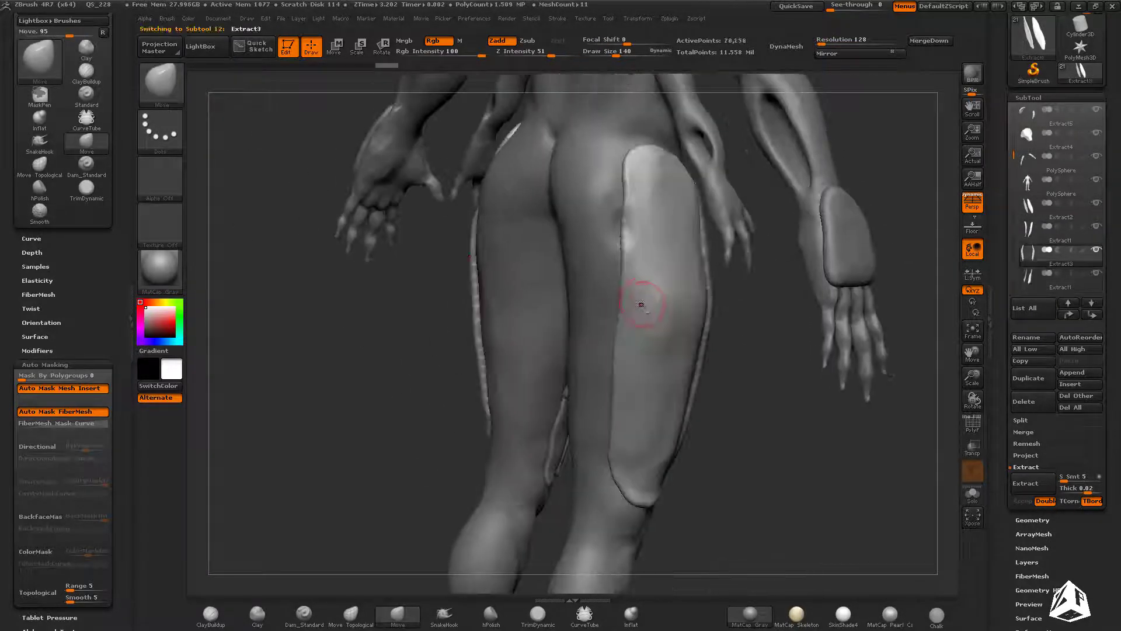
right_drag(551, 482, 605, 231)
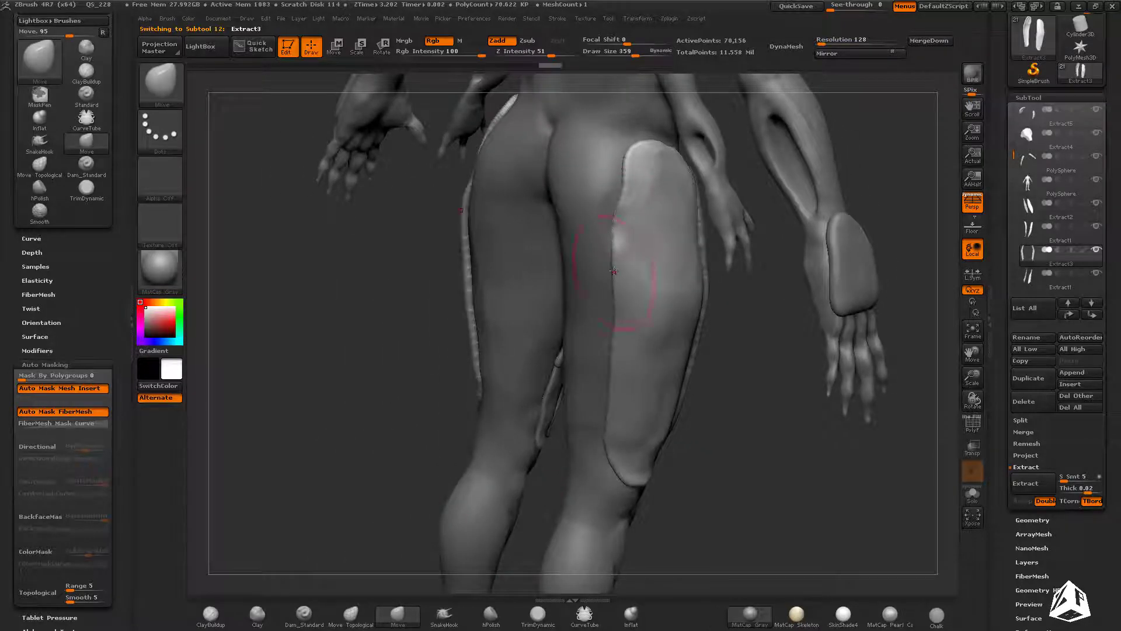
mouse_move(619, 270)
right_down()
mouse_move(624, 238)
mouse_move(604, 257)
mouse_move(639, 271)
mouse_move(743, 402)
mouse_move(691, 385)
mouse_move(656, 262)
mouse_move(643, 488)
mouse_move(584, 409)
mouse_move(678, 374)
mouse_move(618, 357)
mouse_move(666, 357)
right_up()
key(s)
Step: Save the tool over the existing file PolySphere1.ZTL
drag(1110, 56, 1110, 155)
click(1072, 37)
click(417, 80)
click(460, 294)
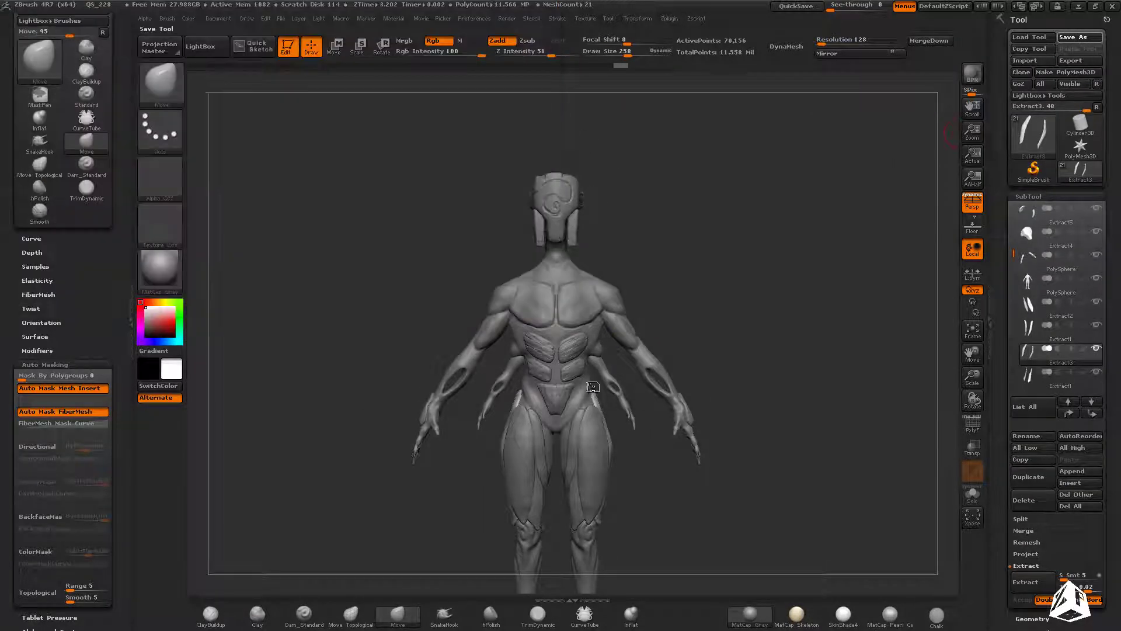
Step: Select the body and flatten the undersides of the feet with a horizontal ClipCurve cut from the heel to the toes
alt+right_drag(614, 377, 525, 315)
right_drag(671, 336, 706, 433)
alt+right_drag(706, 433, 614, 265)
alt+click(601, 397)
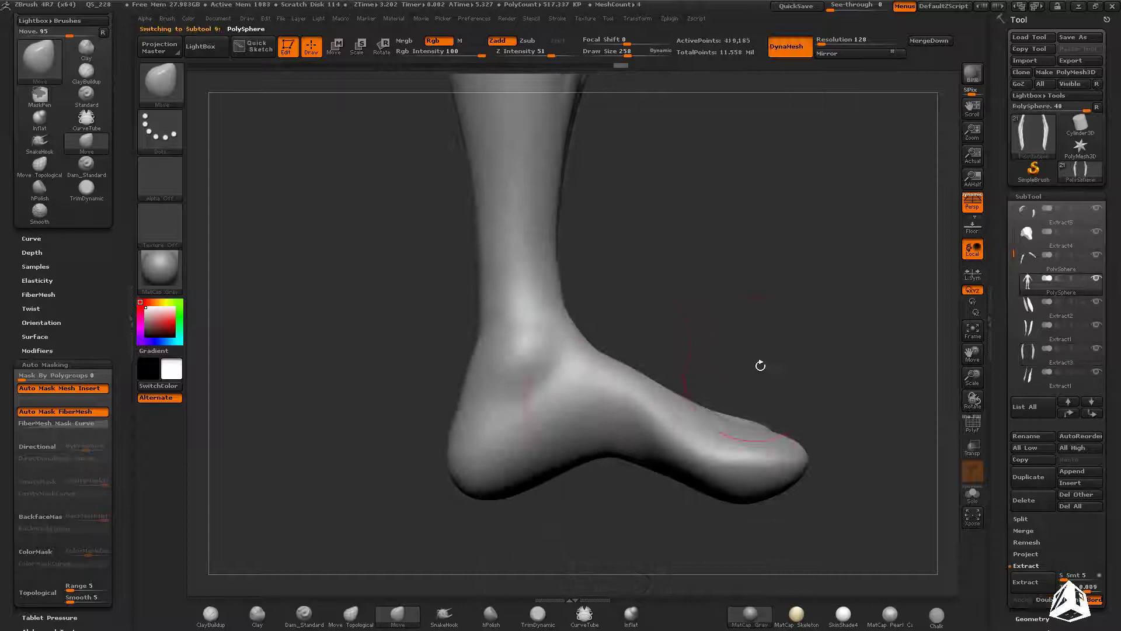
click(490, 614)
key(ctrl+z)
mouse_move(516, 390)
right_down()
mouse_move(443, 403)
mouse_move(327, 283)
right_up()
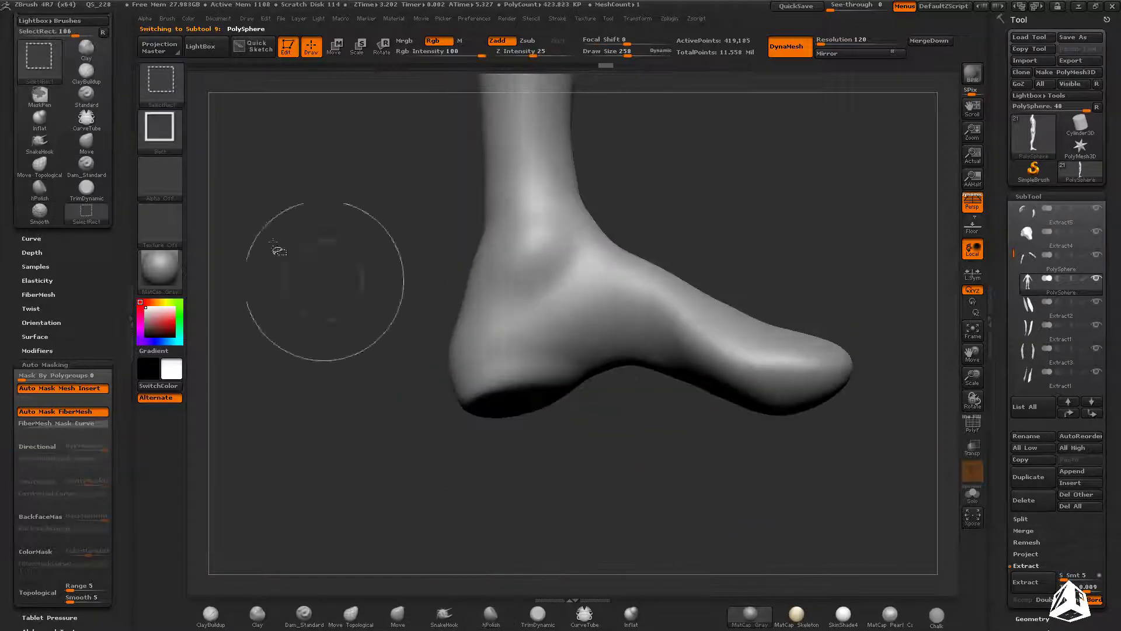
ctrl+shift+click(160, 83)
ctrl+shift+click(329, 146)
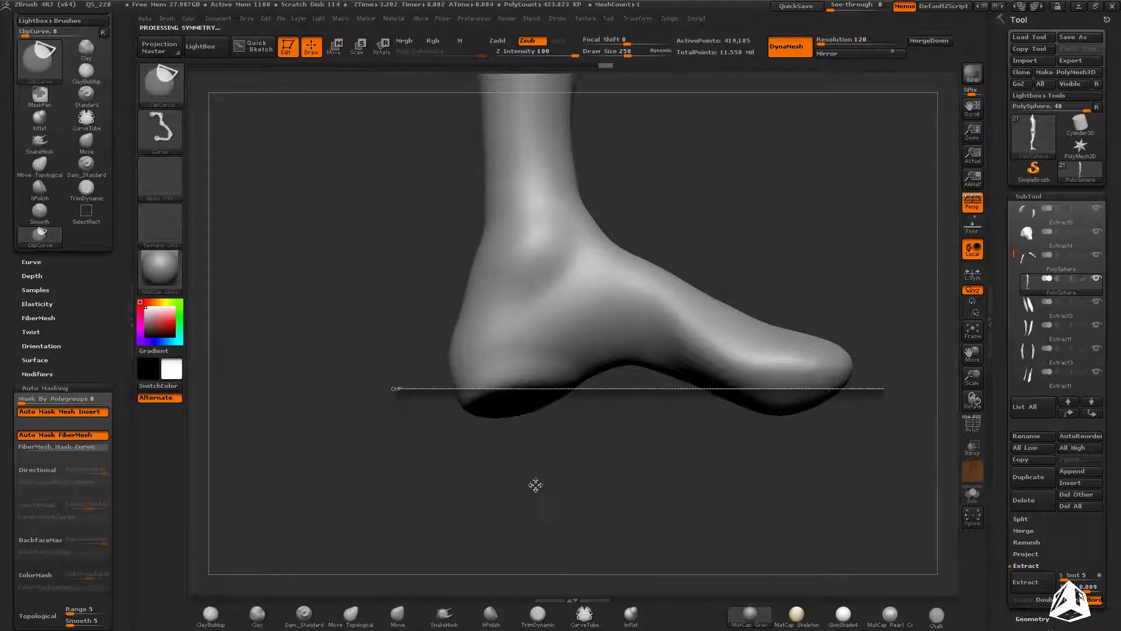
mouse_move(801, 403)
right_down()
mouse_move(716, 328)
mouse_move(644, 380)
mouse_move(696, 466)
mouse_move(721, 466)
mouse_move(654, 456)
mouse_move(636, 434)
mouse_move(640, 460)
right_up()
key(f)
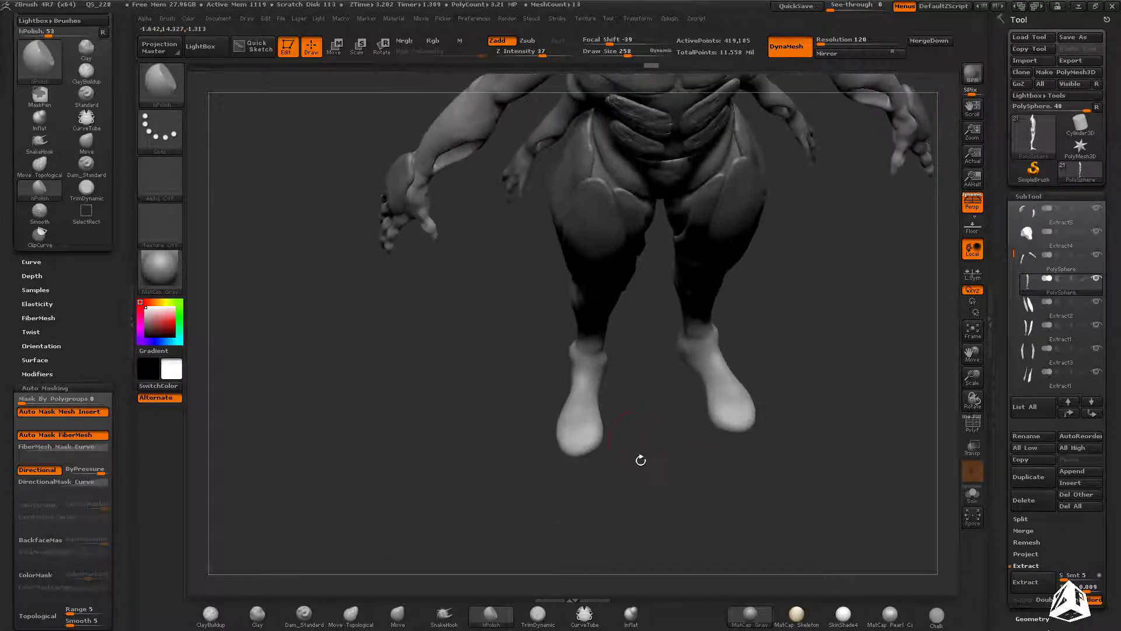
Step: Adjust the outline of the feet from the front with the Move brush at draw size 265, and save the tool over PolySphere1.ZTL
mouse_move(421, 591)
ctrl+right_down()
mouse_move(604, 495)
mouse_move(587, 444)
ctrl+right_up()
drag(583, 456, 593, 473)
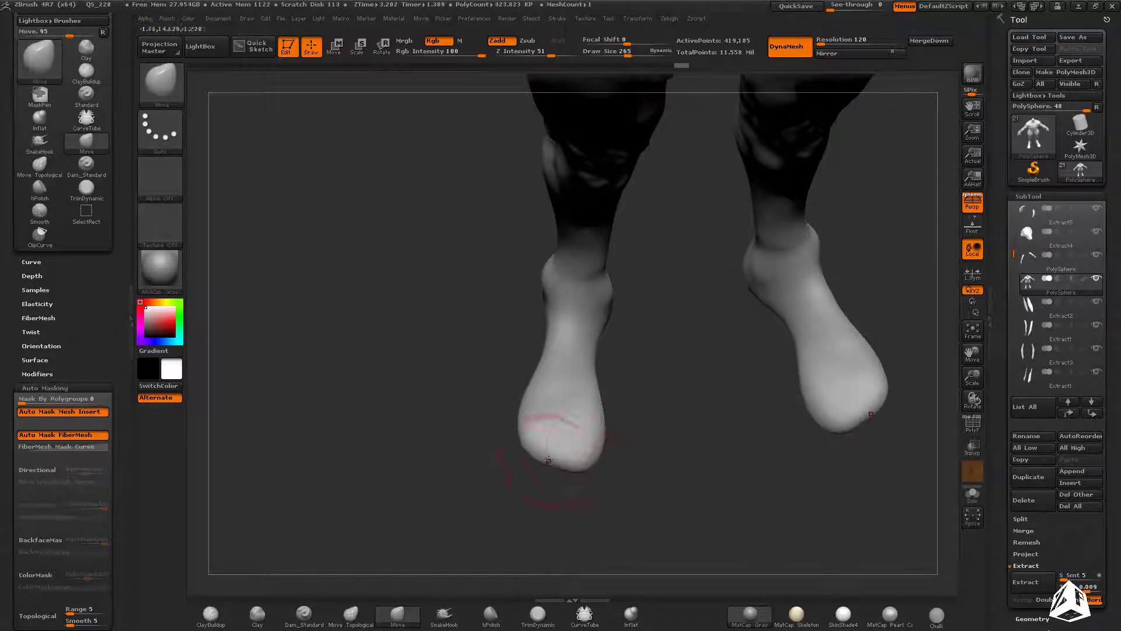
right_drag(545, 464, 622, 446)
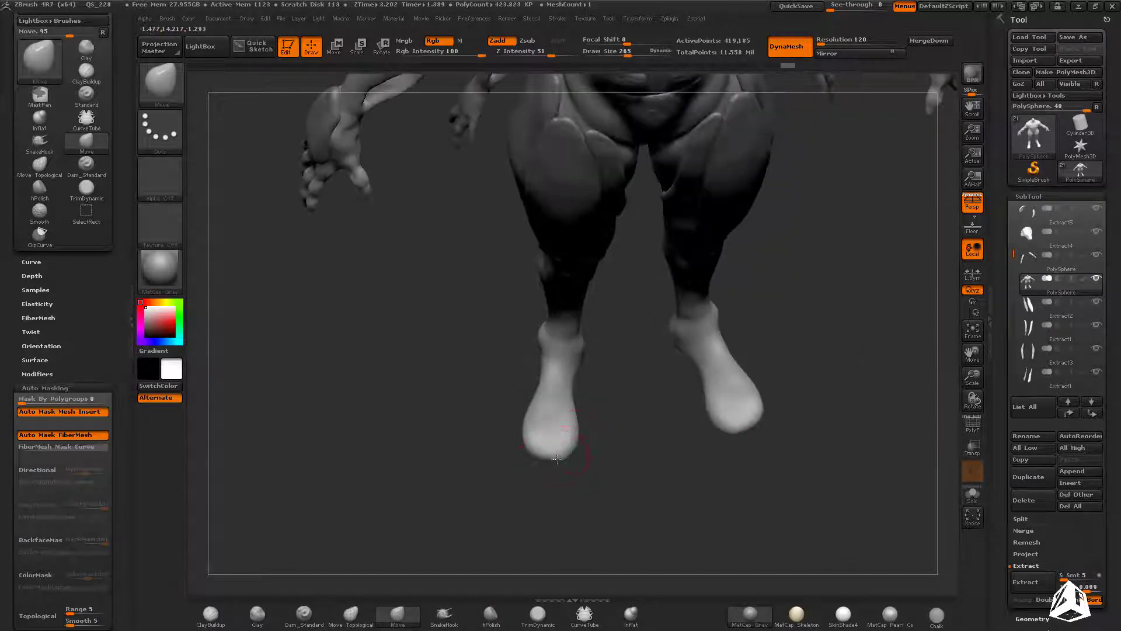
right_drag(558, 458, 623, 454)
key(ctrl+s)
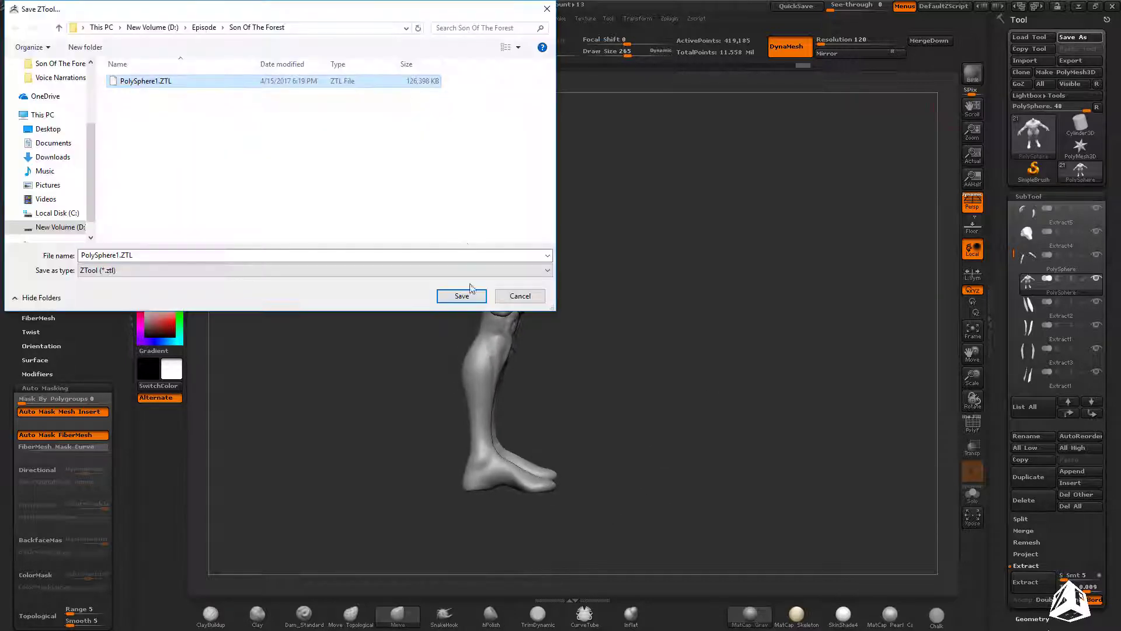
click(471, 294)
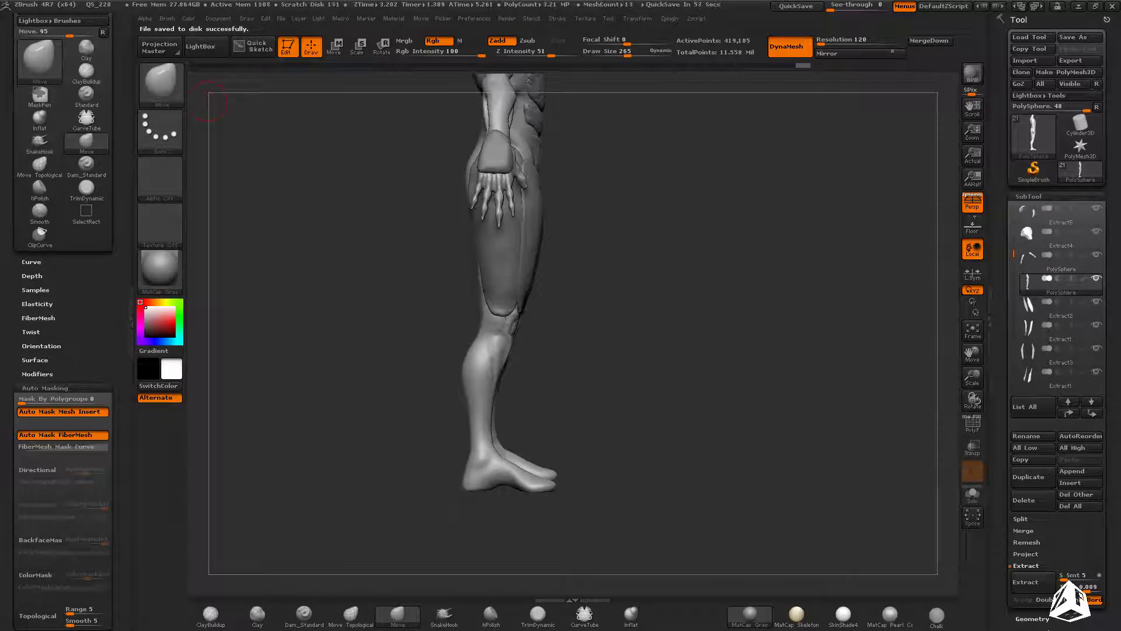
Step: Build up the buttocks with ClayBuildup at draw size 265 and smooth their transition into the upper thighs
mouse_move(706, 410)
right_down()
mouse_move(755, 400)
mouse_move(654, 430)
right_up()
click(210, 614)
mouse_move(278, 580)
ctrl+right_down()
mouse_move(517, 244)
mouse_move(490, 228)
ctrl+right_up()
shift+drag(490, 228, 515, 270)
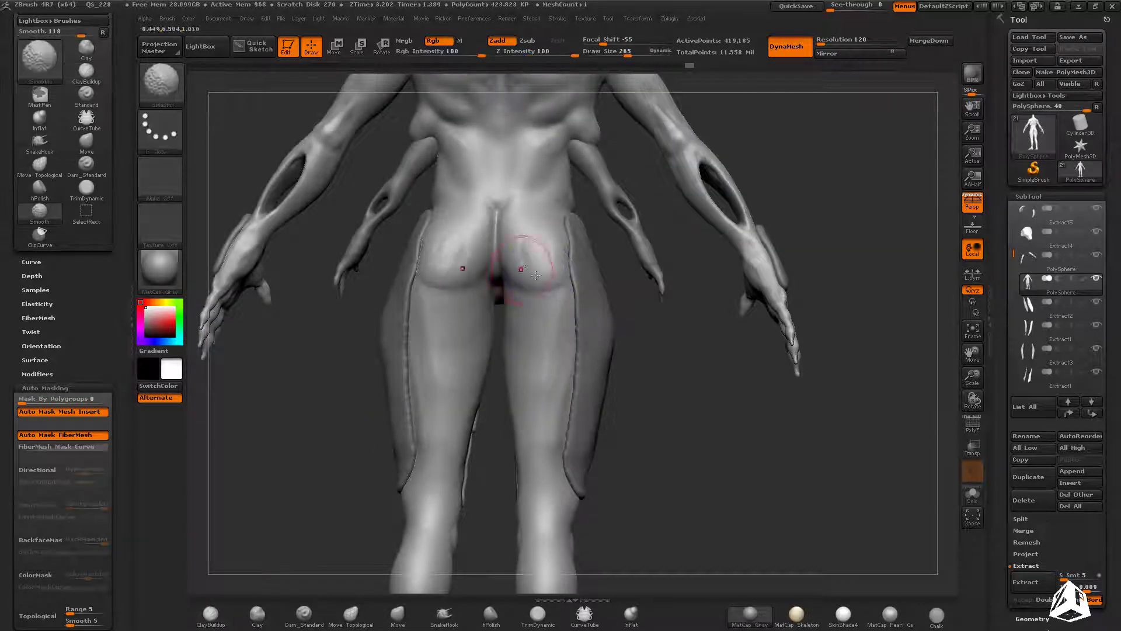
mouse_move(535, 275)
right_down()
mouse_move(514, 226)
mouse_move(507, 304)
right_up()
shift+right_drag(524, 267, 553, 285)
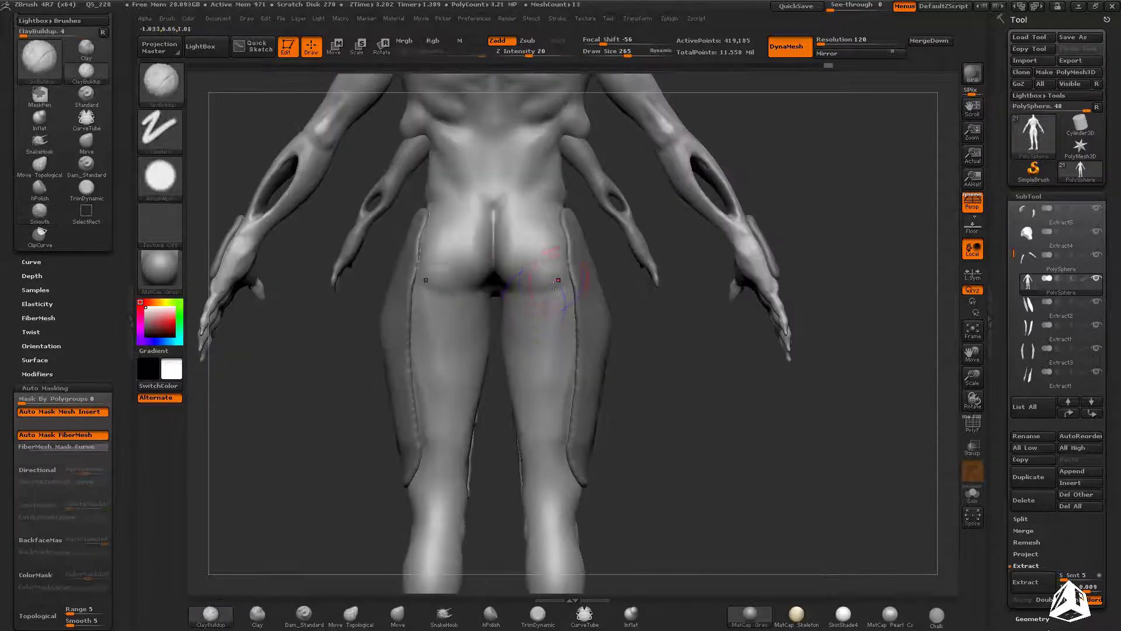
Step: Carve the cleft between the buttocks and the creases beneath them with Dam_Standard at draw size 138
click(304, 615)
alt+right_drag(485, 274, 485, 251)
key(s)
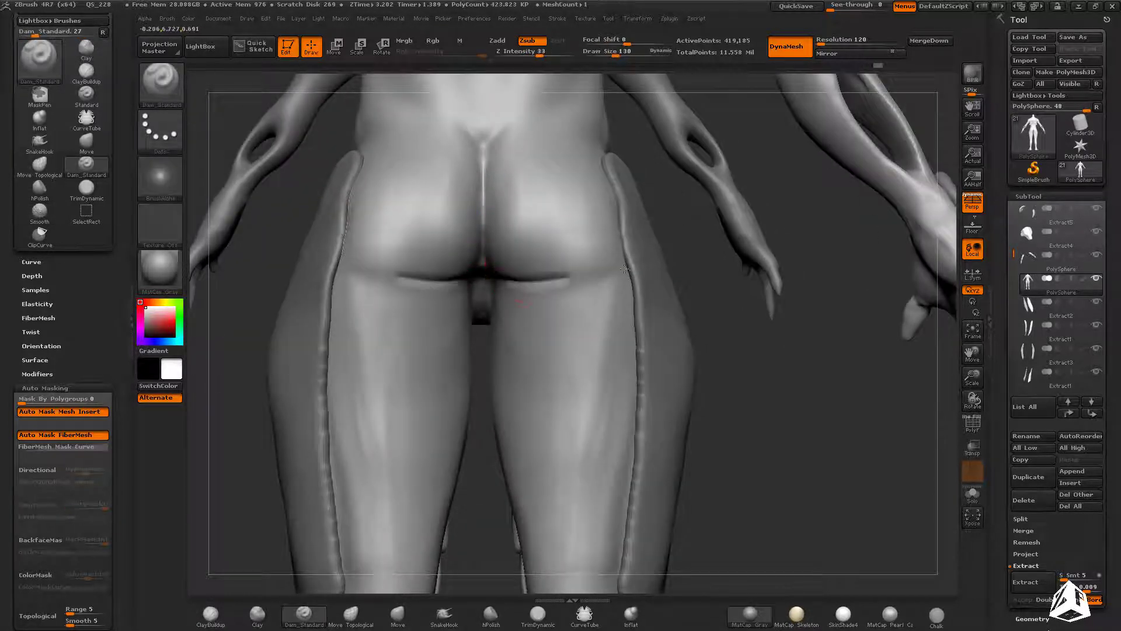
alt+right_drag(568, 288, 540, 315)
right_drag(540, 315, 508, 277)
Step: Isolate the body and mask a curved band across the upper back of the thighs and around the inner thighs with MaskPen
mouse_move(508, 277)
alt+right_down()
mouse_move(468, 276)
mouse_move(514, 316)
mouse_move(560, 147)
mouse_move(698, 383)
mouse_move(648, 405)
mouse_move(690, 306)
mouse_move(763, 383)
mouse_move(844, 397)
mouse_move(796, 388)
mouse_move(811, 438)
mouse_move(796, 390)
alt+right_up()
key(shift+s)
ctrl+drag(620, 279, 667, 307)
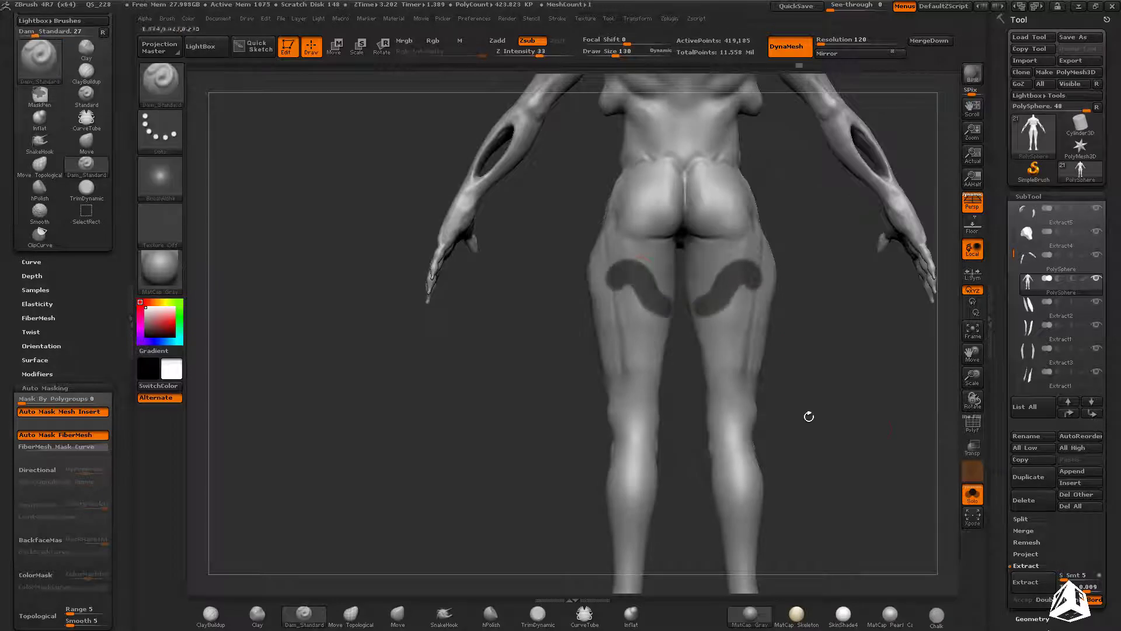
key(shift+s)
mouse_move(809, 416)
right_down()
mouse_move(754, 403)
mouse_move(803, 363)
mouse_move(660, 350)
mouse_move(645, 333)
right_up()
ctrl+drag(681, 310, 719, 289)
key(shift+s)
right_drag(776, 450, 730, 362)
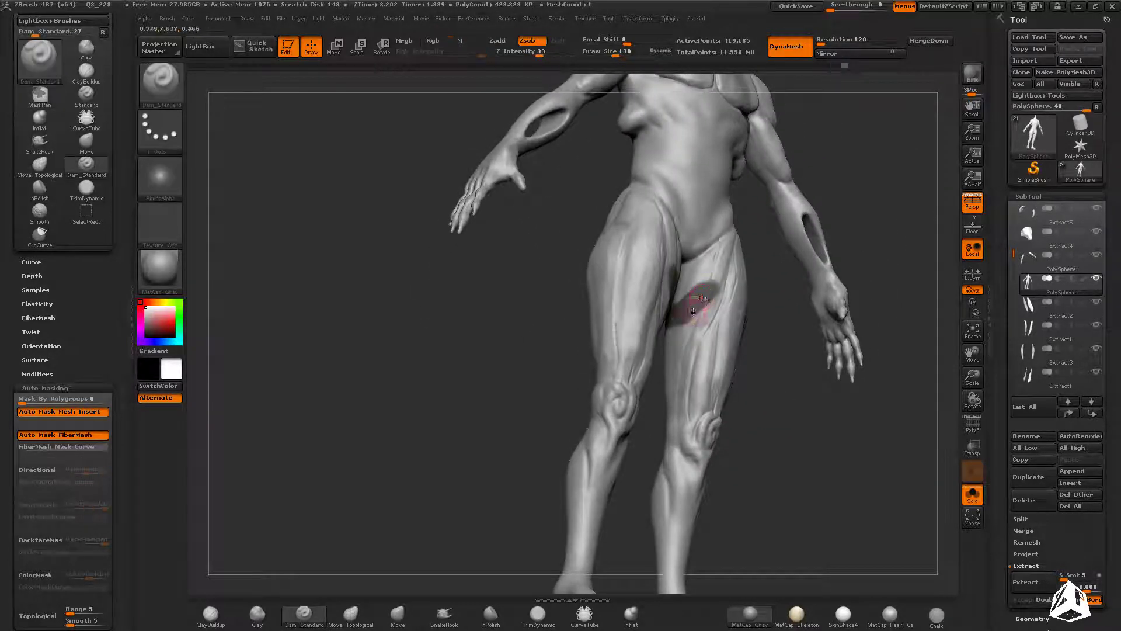
Step: Extend the mask over the whole back of the thighs down to above the knees with MaskPen at draw size 138
right_drag(693, 311, 975, 461)
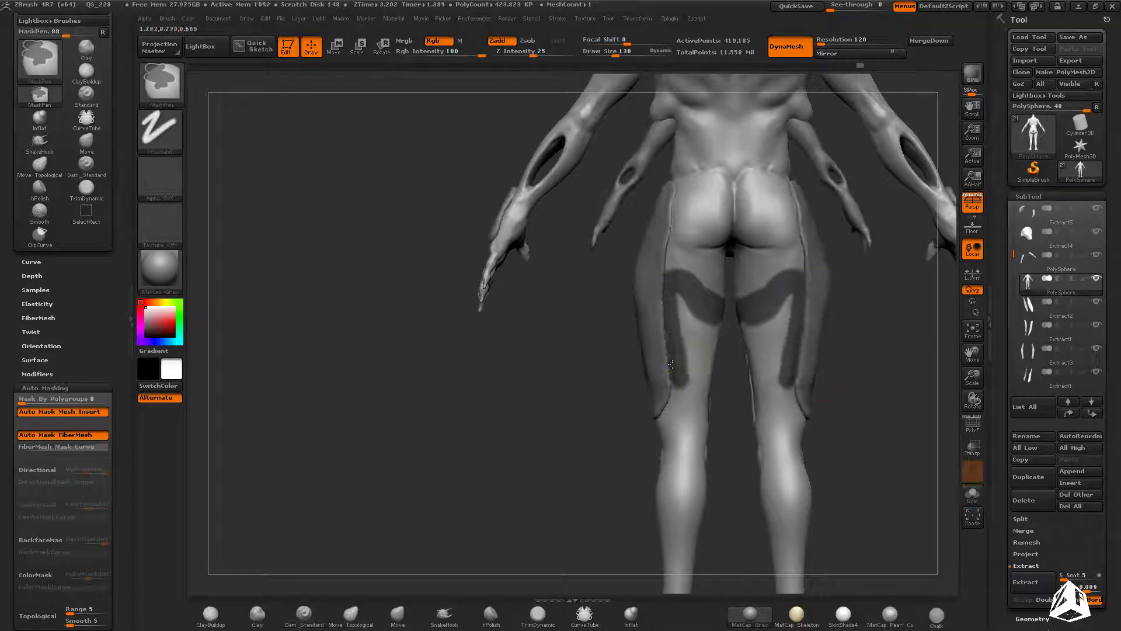
mouse_move(671, 363)
right_down()
mouse_move(655, 376)
mouse_move(707, 406)
right_up()
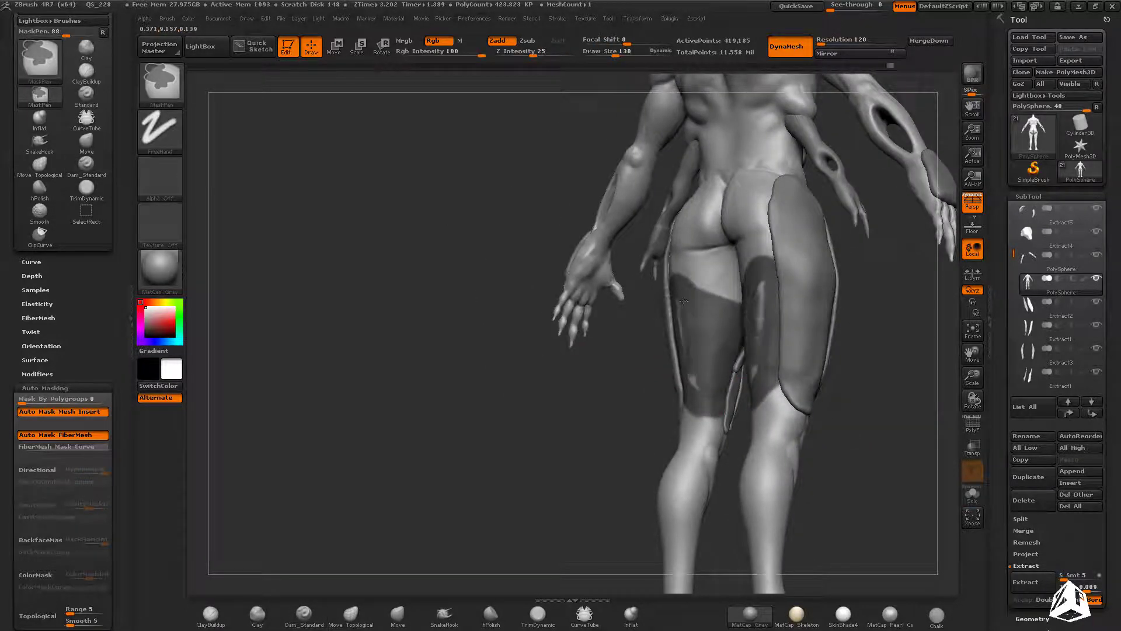
mouse_move(684, 301)
right_down()
mouse_move(736, 425)
mouse_move(843, 488)
right_up()
Step: Extract the masked thigh backs as a new pair of plates, accept them, and show the other subtools again
click(1044, 586)
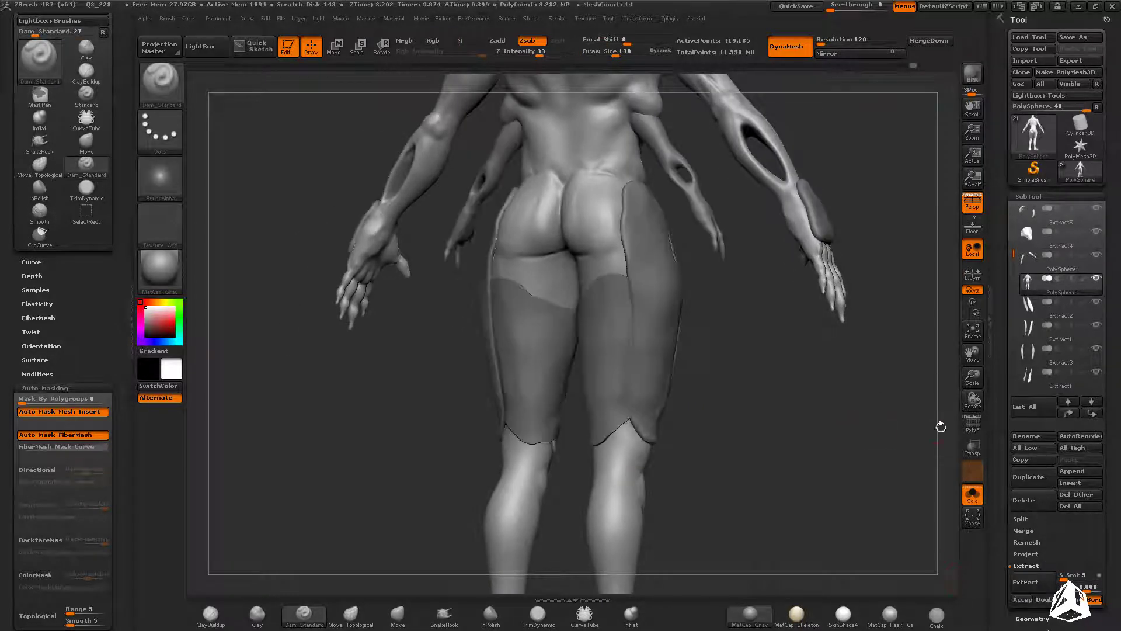
click(1023, 600)
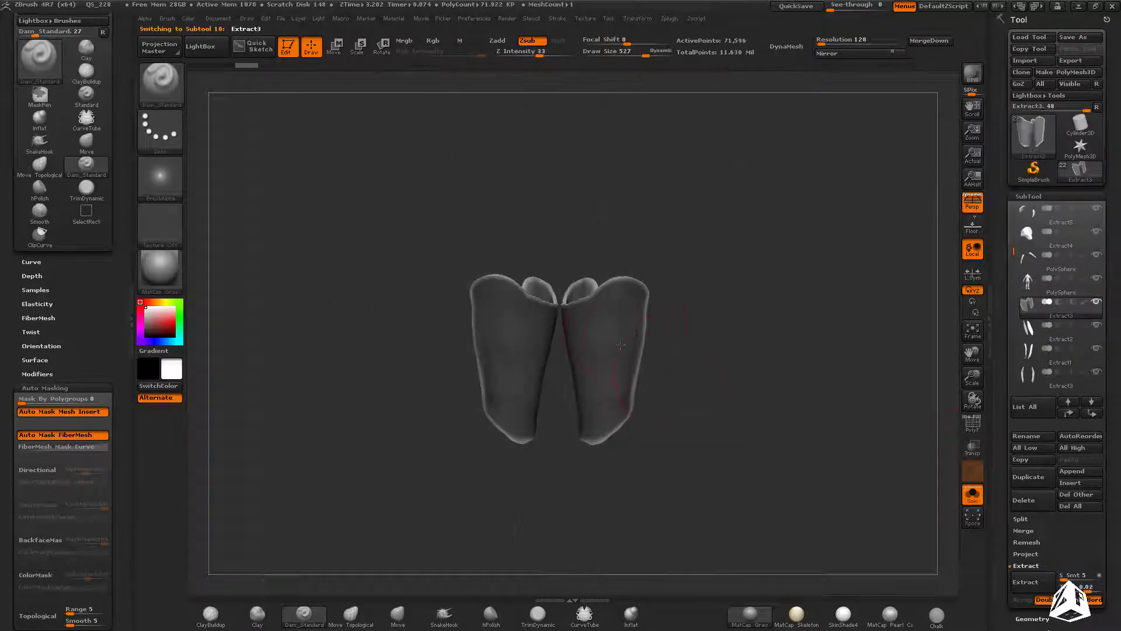
right_drag(603, 415, 655, 402)
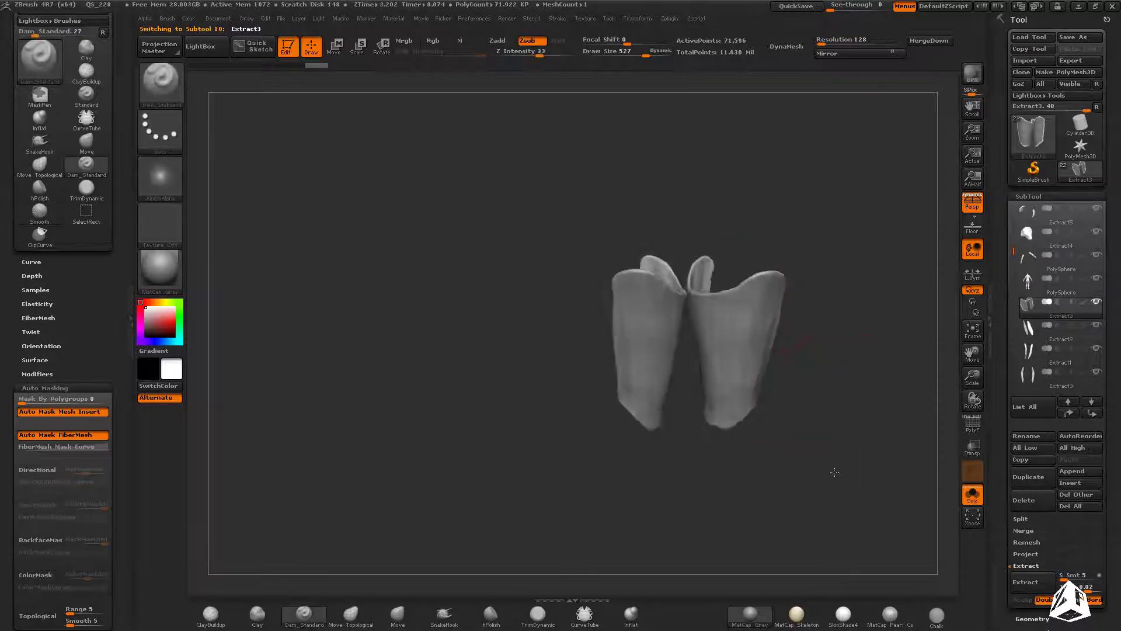
click(972, 495)
Step: Fit the rear-thigh and outer-thigh plates against each other with the Move brush at draw size 527
ctrl+right_drag(808, 405, 761, 356)
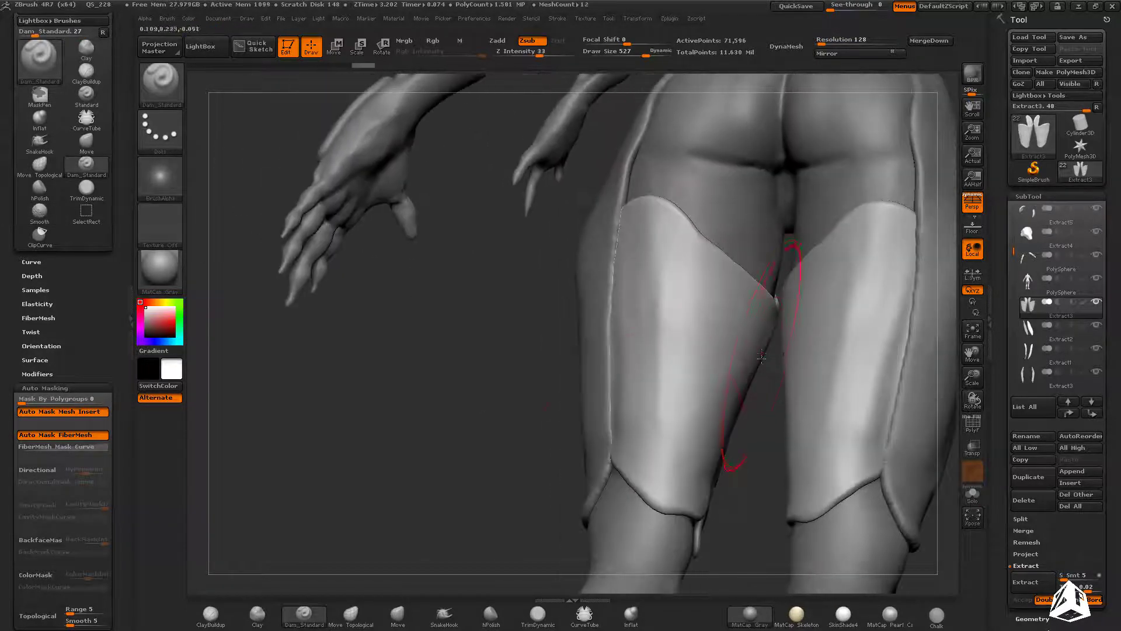
key(b)
key(m)
key(v)
right_drag(659, 330, 608, 278)
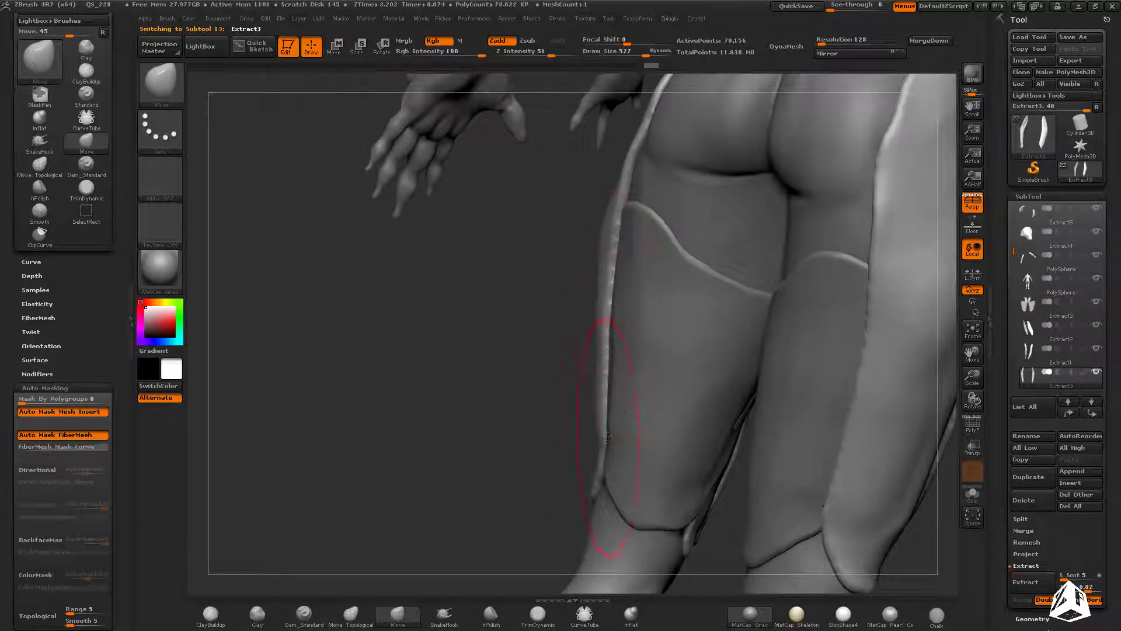
right_drag(607, 437, 800, 370)
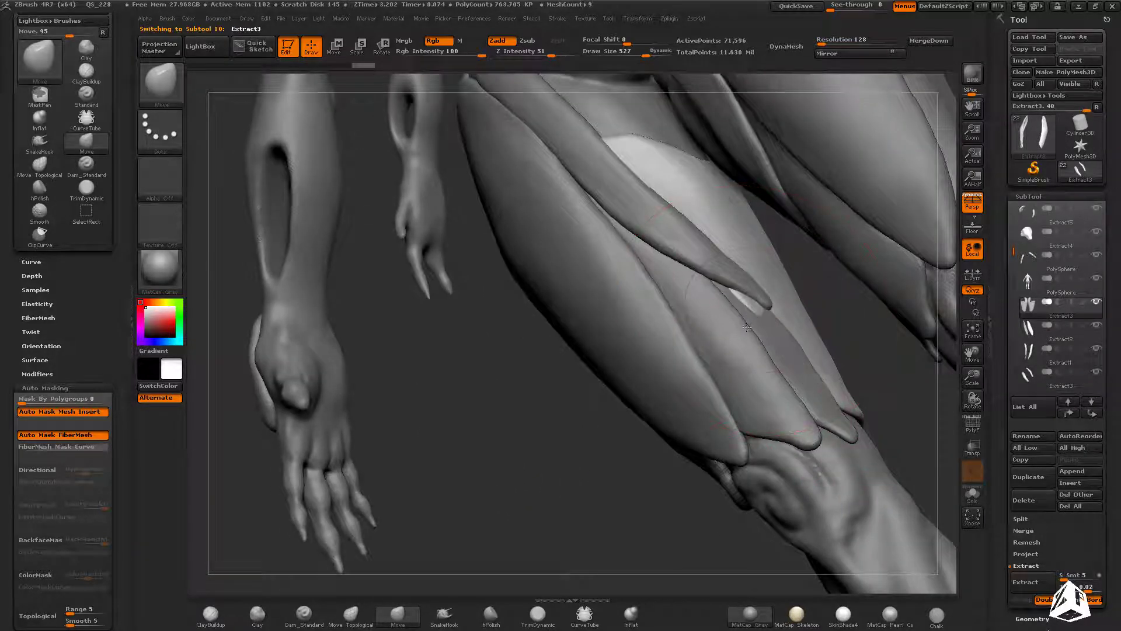
Step: Refine the rear-thigh plates where they wrap around the inner thigh, moving their edges beneath the inner strips and smoothing them
key(s)
mouse_move(747, 327)
right_down()
mouse_move(633, 430)
mouse_move(761, 404)
right_up()
mouse_move(743, 367)
ctrl+right_down()
mouse_move(736, 330)
mouse_move(724, 373)
ctrl+right_up()
drag(714, 380, 691, 354)
mouse_move(648, 356)
right_down()
mouse_move(689, 363)
mouse_move(724, 420)
mouse_move(724, 470)
mouse_move(763, 430)
mouse_move(773, 394)
mouse_move(730, 392)
right_up()
ctrl+right_drag(730, 391, 821, 318)
shift+drag(821, 318, 741, 325)
ctrl+right_drag(740, 326, 766, 330)
right_drag(766, 330, 910, 332)
Step: Select the body and save the tool again over its existing file
alt+click(754, 297)
ctrl+right_drag(776, 374, 887, 258)
click(1071, 38)
click(474, 298)
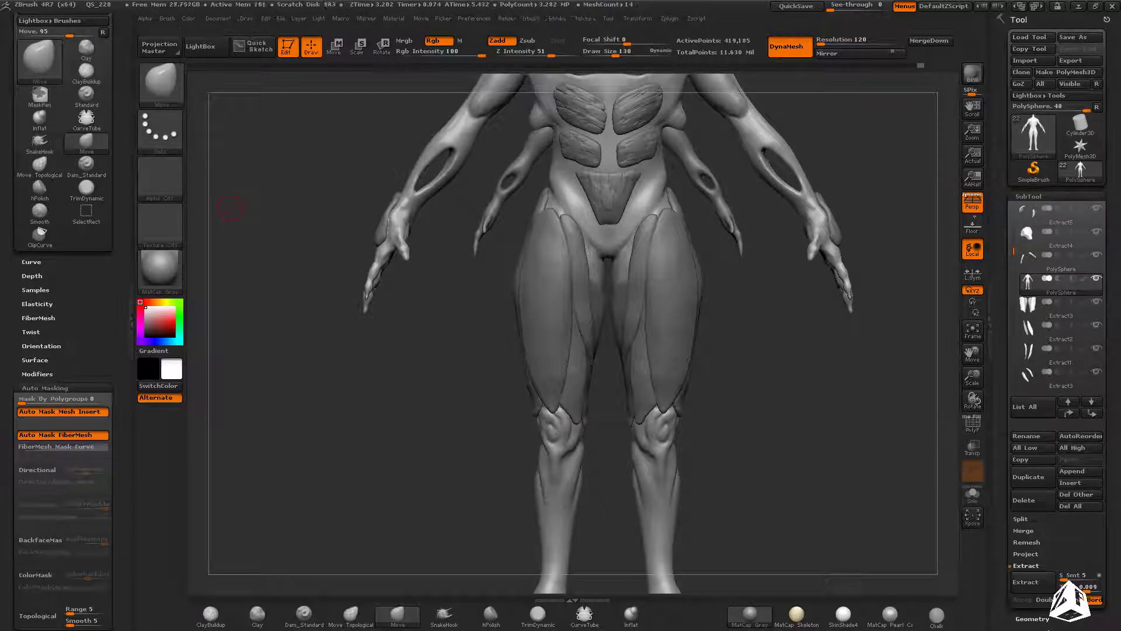
Step: Select the lower pair of arms and isolate them for sculpting
alt+right_drag(820, 326, 786, 426)
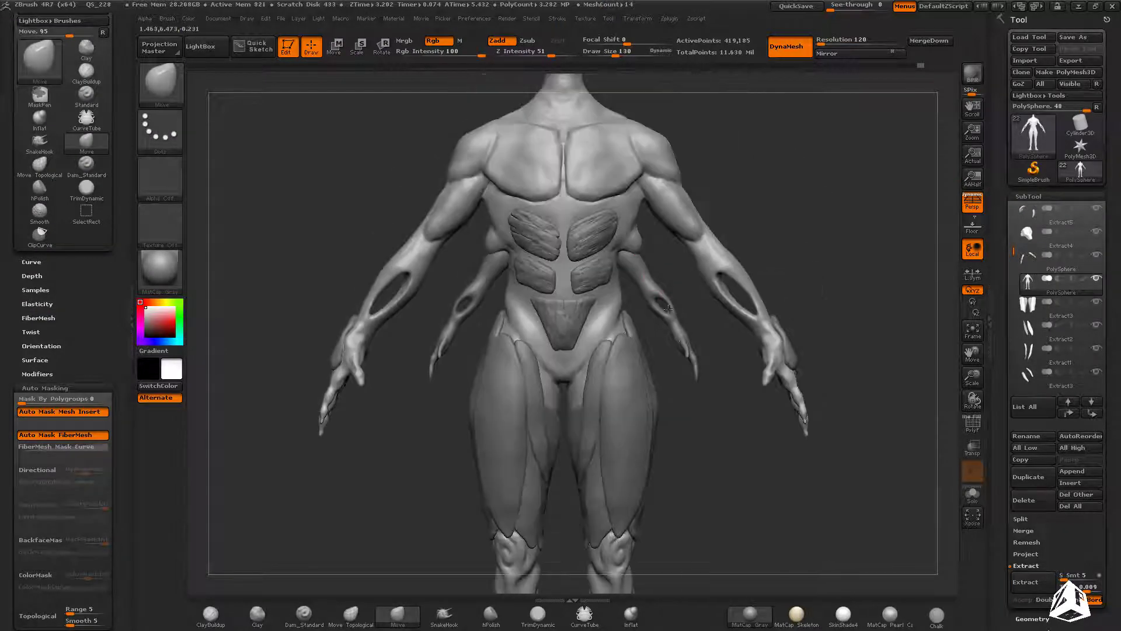
ctrl+right_drag(793, 377, 782, 432)
alt+click(664, 338)
click(973, 496)
right_drag(583, 230, 604, 272)
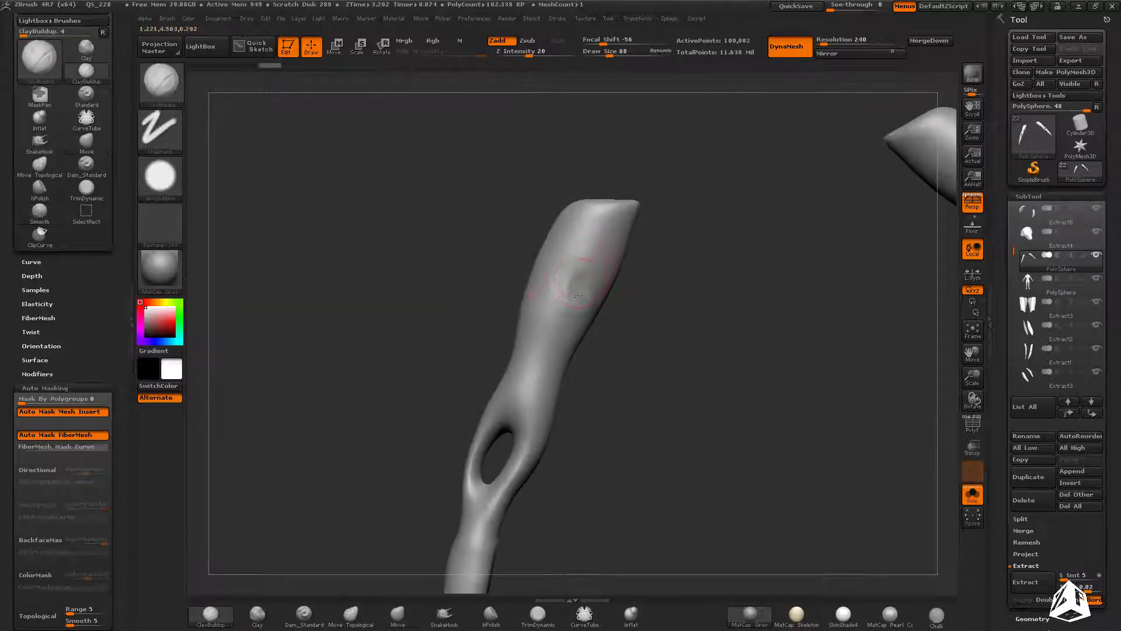
Step: Build up the shoulder and upper-arm muscle of the lower arms with ClayBuildup at draw size 88 and smooth it
right_drag(567, 312, 579, 240)
shift+drag(578, 240, 569, 274)
right_drag(581, 274, 646, 283)
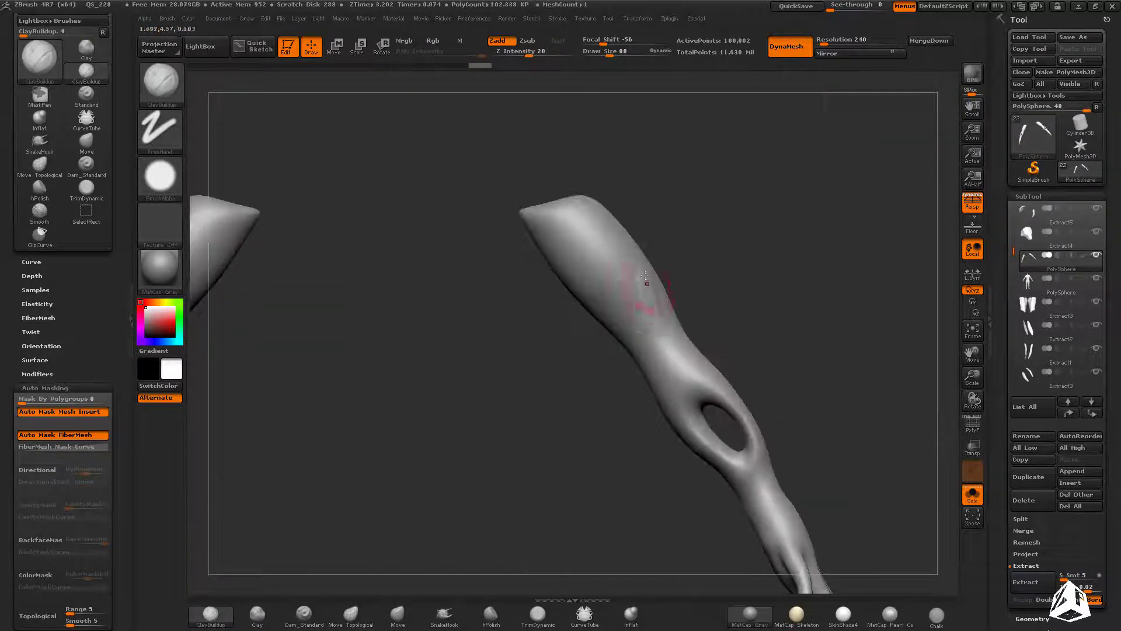
drag(645, 283, 628, 302)
mouse_move(628, 302)
right_down()
mouse_move(613, 218)
mouse_move(693, 310)
mouse_move(650, 323)
right_up()
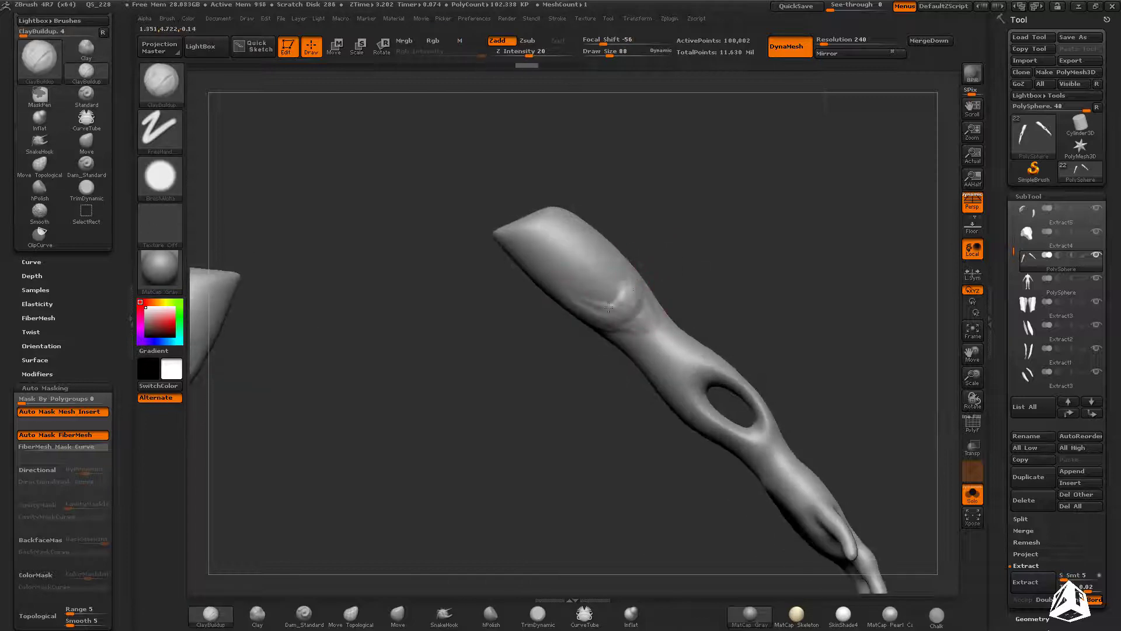
right_drag(543, 257, 567, 219)
right_drag(589, 329, 612, 257)
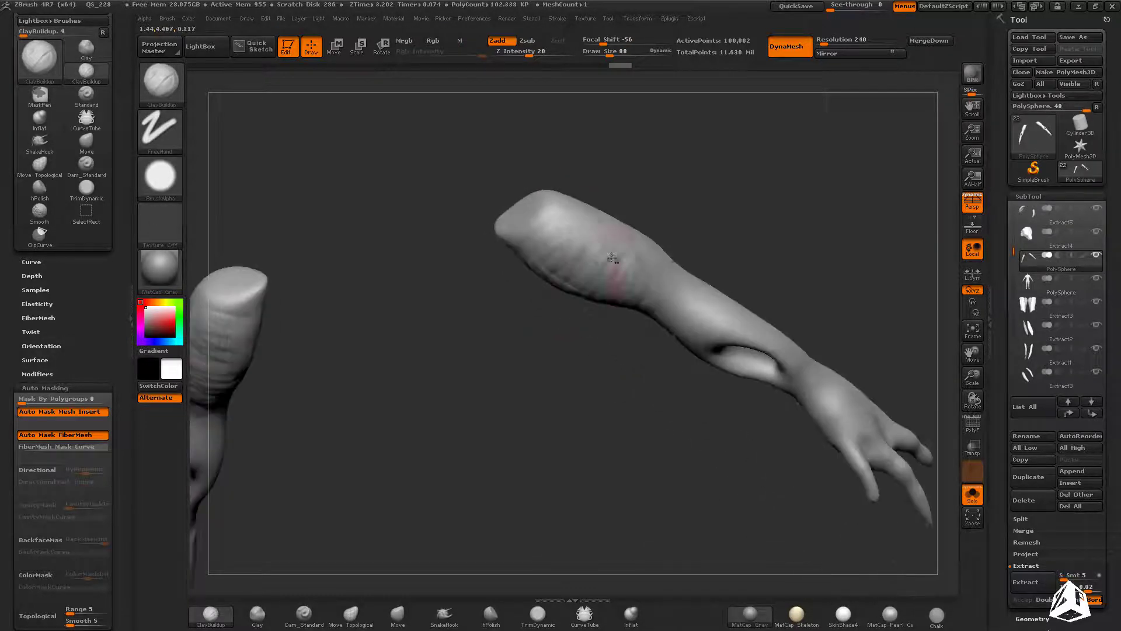
mouse_move(541, 266)
right_down()
mouse_move(654, 193)
mouse_move(619, 234)
mouse_move(584, 250)
mouse_move(699, 265)
mouse_move(696, 283)
right_up()
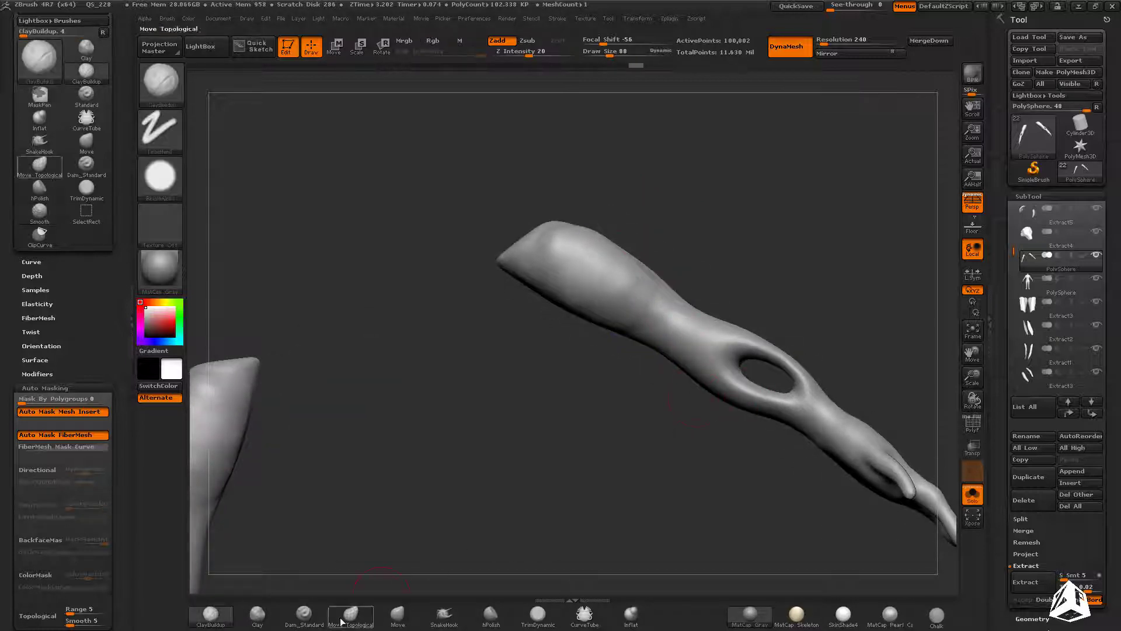
Step: Carve a crease along the lower edge of the shoulder muscle with Dam_Standard at draw size 52 and soften it
click(303, 615)
drag(637, 328, 641, 328)
right_drag(640, 329, 663, 287)
drag(663, 286, 605, 185)
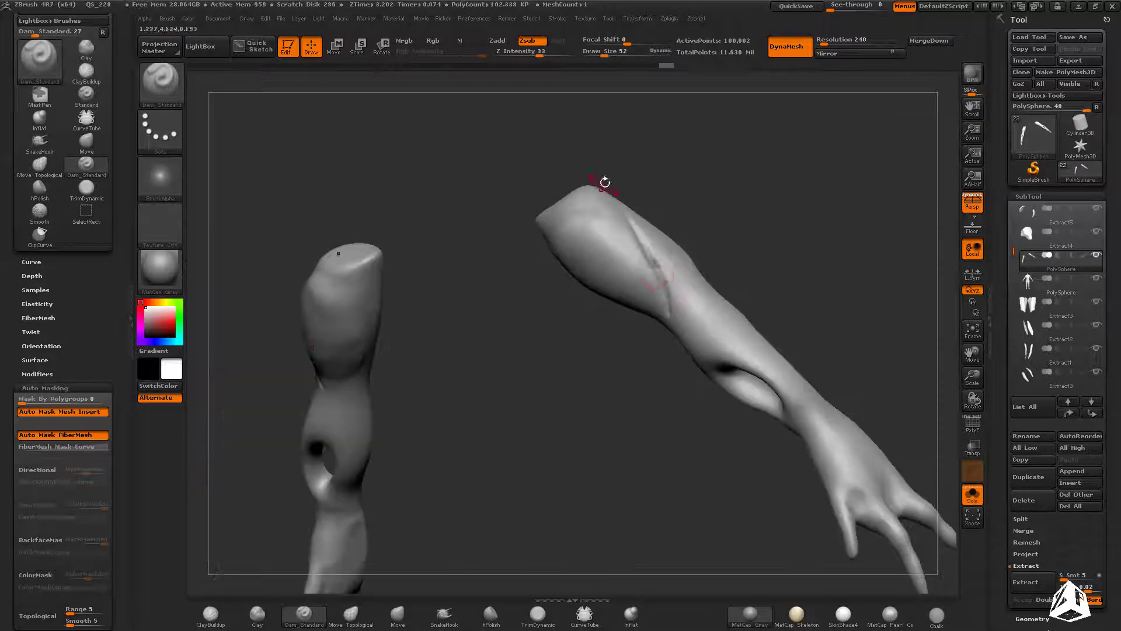
mouse_move(605, 185)
right_down()
mouse_move(668, 267)
mouse_move(568, 285)
mouse_move(677, 292)
mouse_move(613, 257)
mouse_move(512, 327)
mouse_move(521, 224)
right_up()
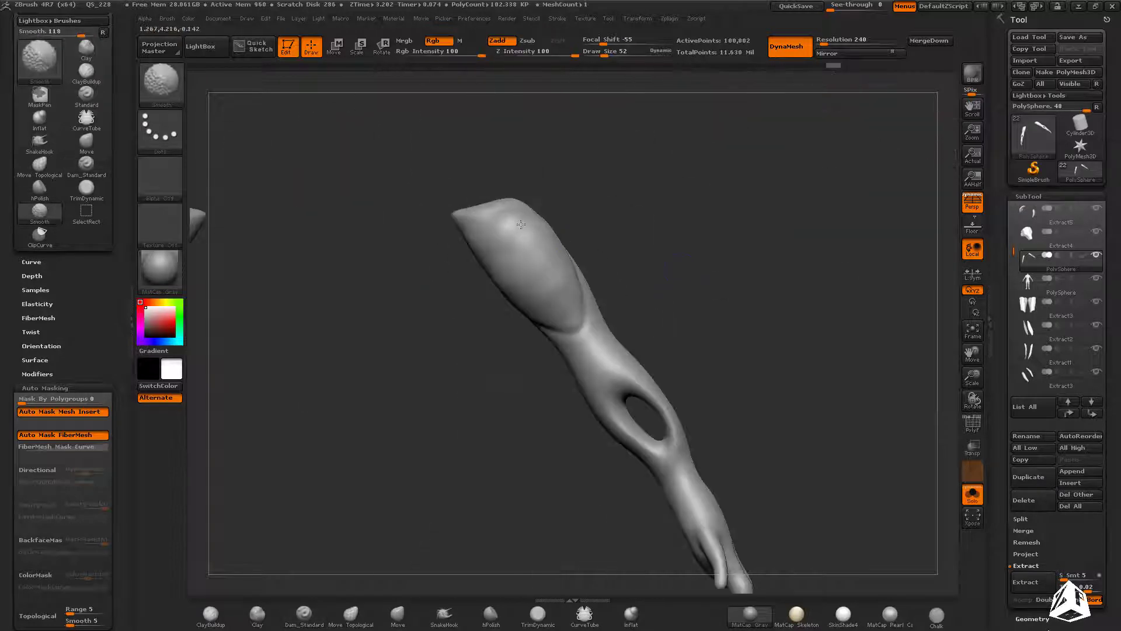
Step: Refine the volume around the shoulder muscle with ClayBuildup, reducing the draw size to 55, and smooth the strokes
click(210, 614)
right_drag(528, 274, 519, 241)
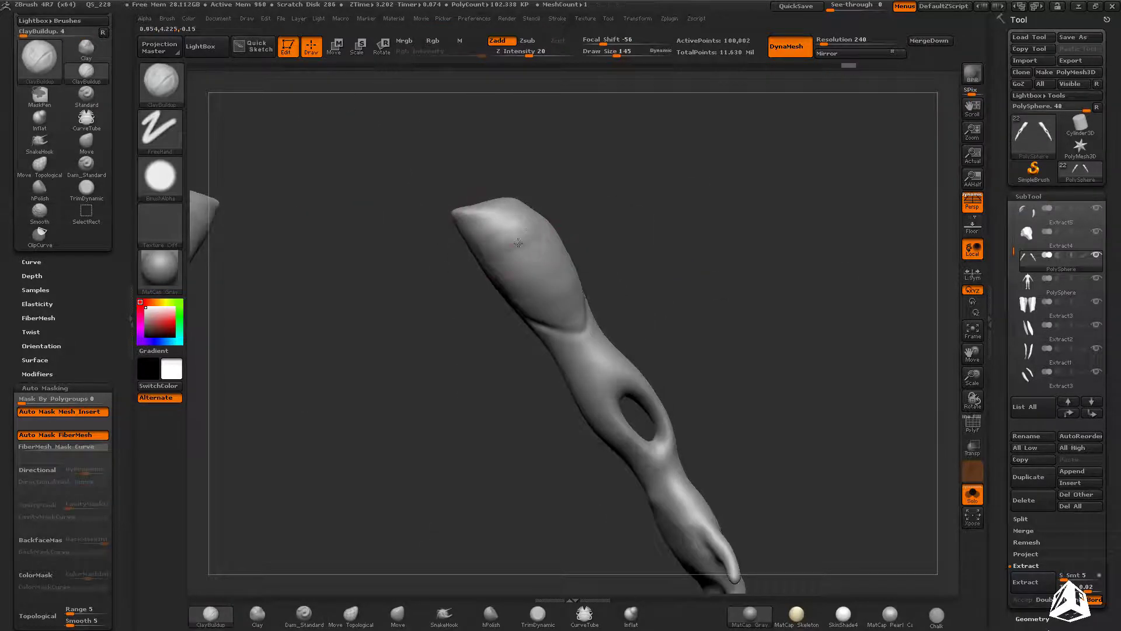
mouse_move(623, 278)
ctrl+right_down()
mouse_move(639, 258)
mouse_move(568, 301)
mouse_move(573, 268)
mouse_move(575, 281)
ctrl+right_up()
key(bracketleft)
key(bracketleft)
key(bracketleft)
key(bracketleft)
key(bracketleft)
key(bracketleft)
key(bracketleft)
key(bracketleft)
key(bracketleft)
shift+drag(575, 280, 555, 290)
mouse_move(555, 290)
right_down()
mouse_move(486, 230)
mouse_move(596, 307)
mouse_move(488, 315)
mouse_move(601, 335)
right_up()
Step: Show the whole figure and adjust the lower arms' shape against the body with the Move brush at draw size 185
click(972, 494)
right_drag(948, 411, 662, 327)
mouse_move(662, 327)
ctrl+right_down()
mouse_move(666, 415)
mouse_move(721, 426)
mouse_move(742, 485)
mouse_move(748, 460)
mouse_move(695, 444)
ctrl+right_up()
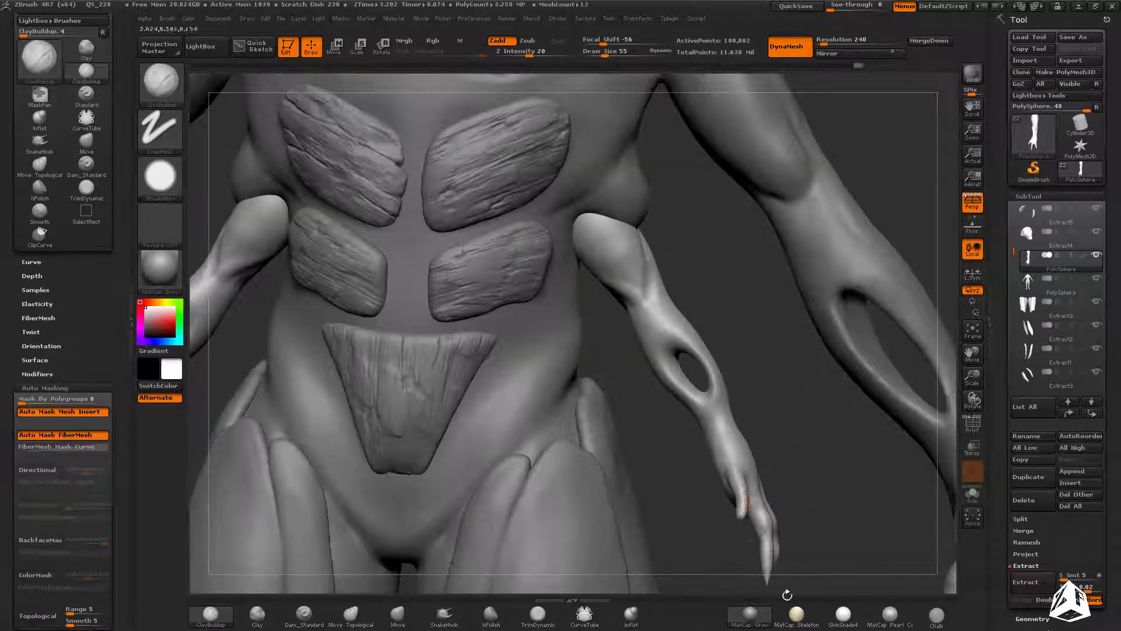
click(398, 615)
mouse_move(693, 361)
right_down()
mouse_move(670, 358)
mouse_move(655, 409)
mouse_move(220, 408)
right_up()
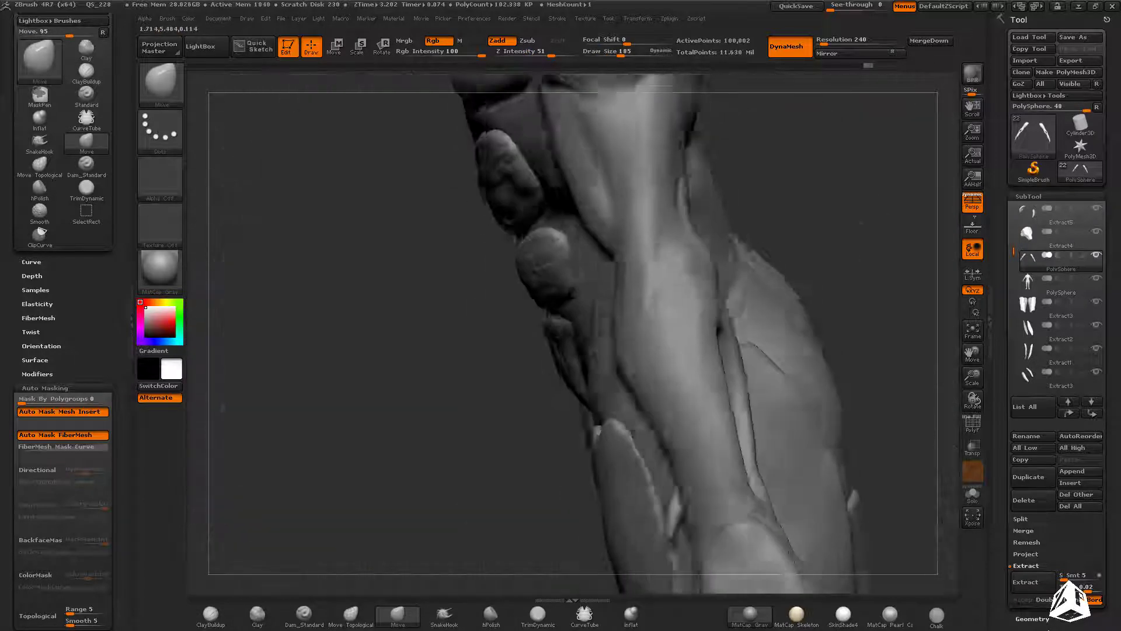
Step: Isolate the lower arms and carve creases at the wrist and palm with Dam_Standard at draw size 55
click(972, 494)
mouse_move(777, 374)
right_down()
mouse_move(696, 364)
mouse_move(675, 370)
mouse_move(671, 401)
mouse_move(748, 357)
mouse_move(746, 413)
mouse_move(742, 395)
mouse_move(735, 406)
mouse_move(799, 353)
mouse_move(782, 433)
mouse_move(763, 426)
mouse_move(752, 397)
mouse_move(726, 390)
right_up()
click(304, 615)
key(s)
key(s)
drag(715, 394, 752, 374)
mouse_move(752, 374)
right_down()
mouse_move(724, 386)
mouse_move(777, 379)
mouse_move(738, 403)
mouse_move(738, 313)
right_up()
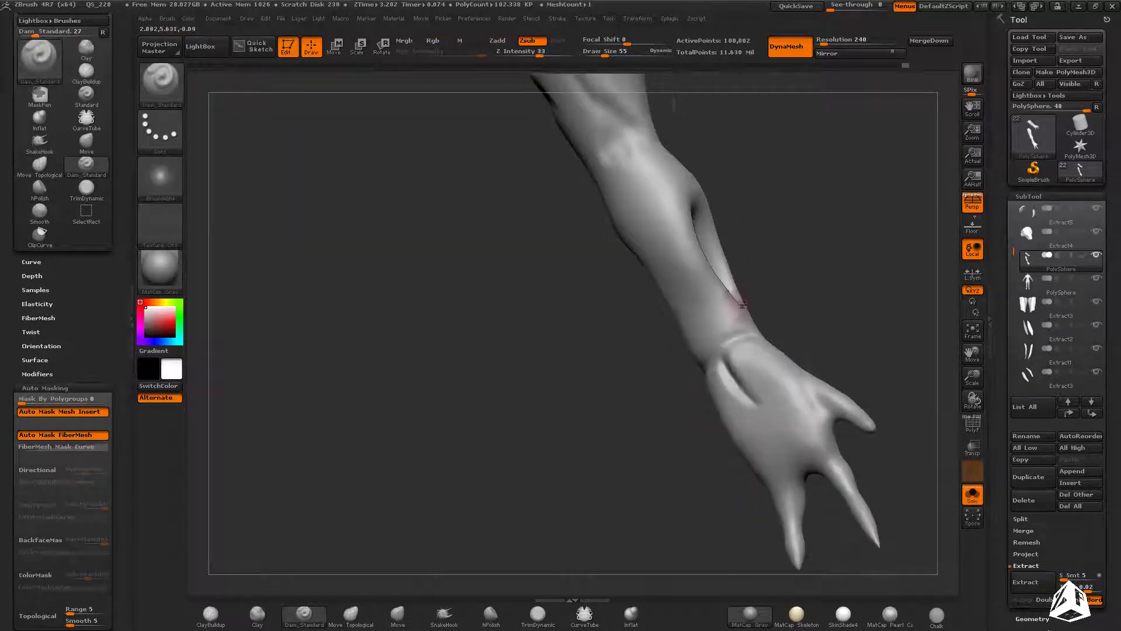
Step: Build up the palm pads and wrist of the lower hands with ClayBuildup at draw size 55 and smooth them
click(211, 615)
mouse_move(736, 409)
right_down()
mouse_move(789, 421)
mouse_move(820, 382)
mouse_move(829, 339)
mouse_move(799, 336)
right_up()
shift+drag(799, 336, 788, 357)
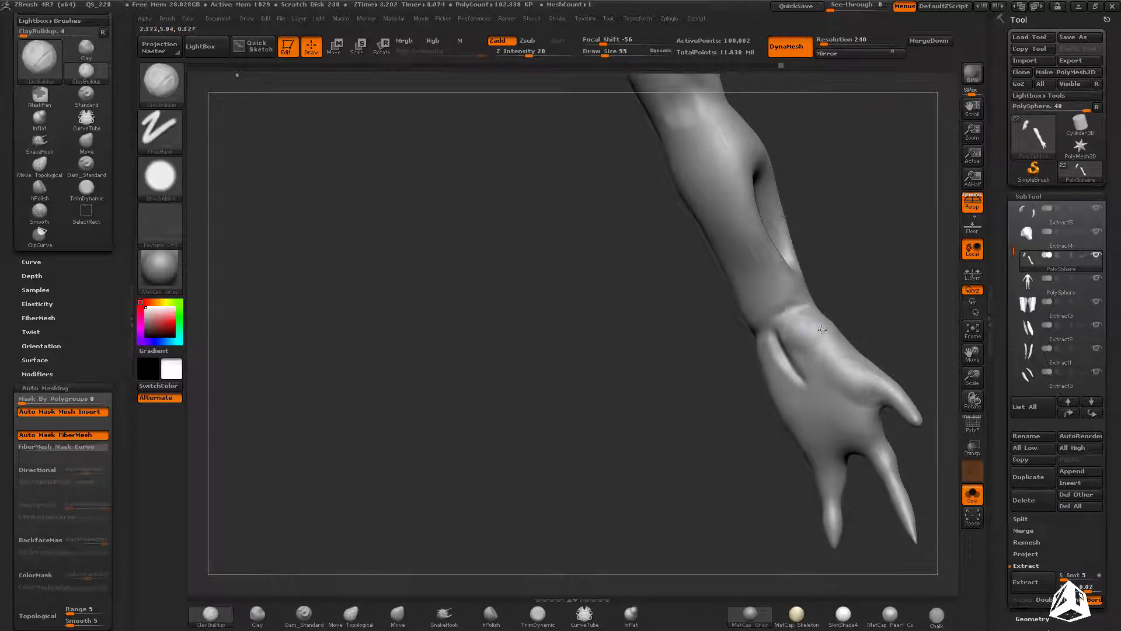
right_drag(788, 356, 813, 350)
shift+drag(782, 344, 791, 359)
right_drag(776, 359, 810, 318)
shift+drag(783, 356, 798, 337)
right_drag(797, 337, 853, 446)
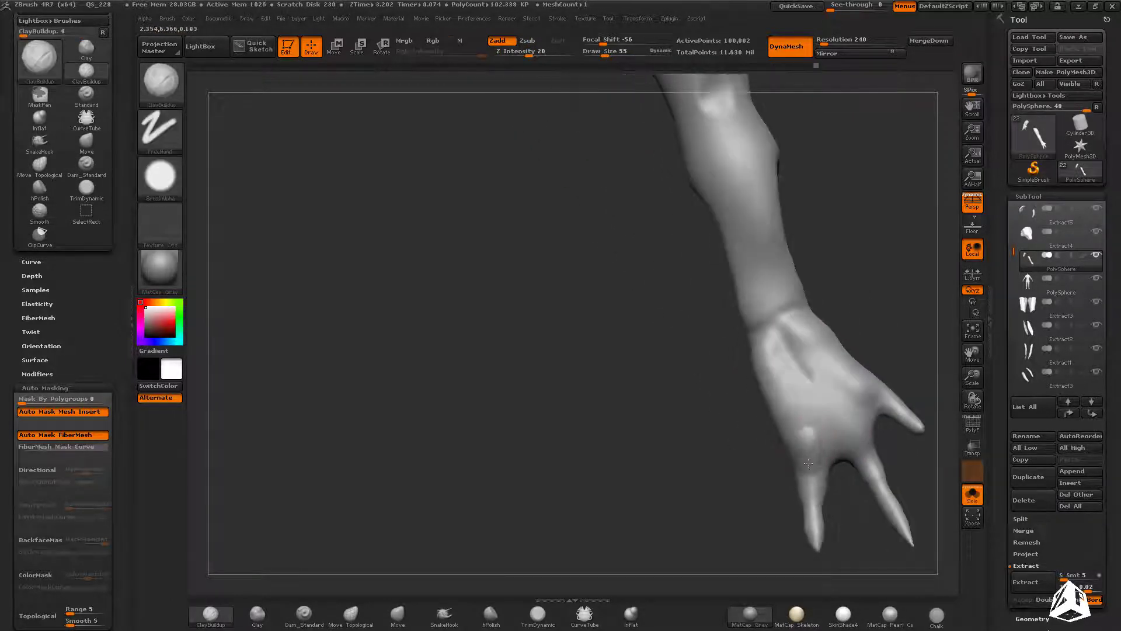
mouse_move(834, 417)
shift+mouse_down()
mouse_move(829, 432)
mouse_move(848, 406)
mouse_move(833, 438)
mouse_move(826, 415)
mouse_move(841, 409)
shift+mouse_up()
mouse_move(899, 380)
right_down()
mouse_move(840, 389)
mouse_move(783, 373)
mouse_move(739, 403)
mouse_move(730, 349)
mouse_move(778, 343)
mouse_move(721, 438)
mouse_move(708, 510)
right_up()
Step: Adjust the outline of the lower hands and wrists with the Move brush at draw size 120
click(397, 616)
right_drag(671, 420, 736, 316)
key(s)
click(724, 337)
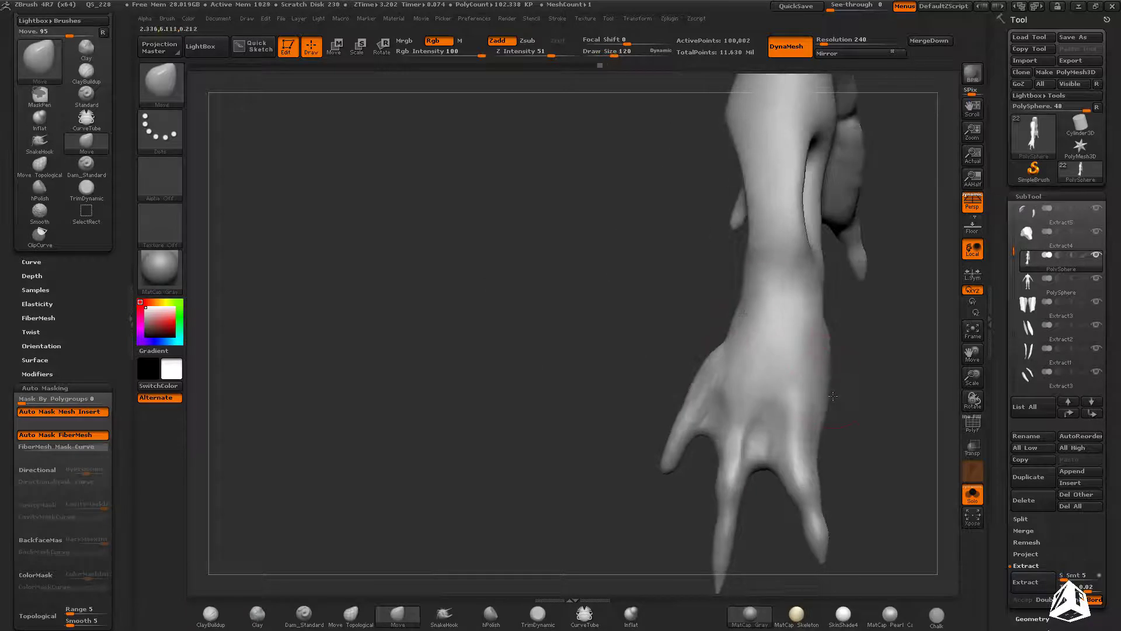
drag(823, 305, 816, 305)
mouse_move(816, 306)
right_down()
mouse_move(765, 313)
mouse_move(861, 275)
mouse_move(863, 375)
mouse_move(843, 141)
mouse_move(769, 385)
mouse_move(625, 388)
mouse_move(642, 409)
mouse_move(745, 380)
mouse_move(608, 421)
right_up()
Step: Sculpt tendon forms on the back of the lower hands with ClayBuildup at draw size 55 and smooth them
click(211, 615)
mouse_move(491, 471)
right_down()
mouse_move(584, 403)
mouse_move(647, 279)
mouse_move(608, 310)
right_up()
mouse_move(718, 274)
mouse_down()
mouse_move(665, 245)
mouse_move(701, 257)
mouse_up()
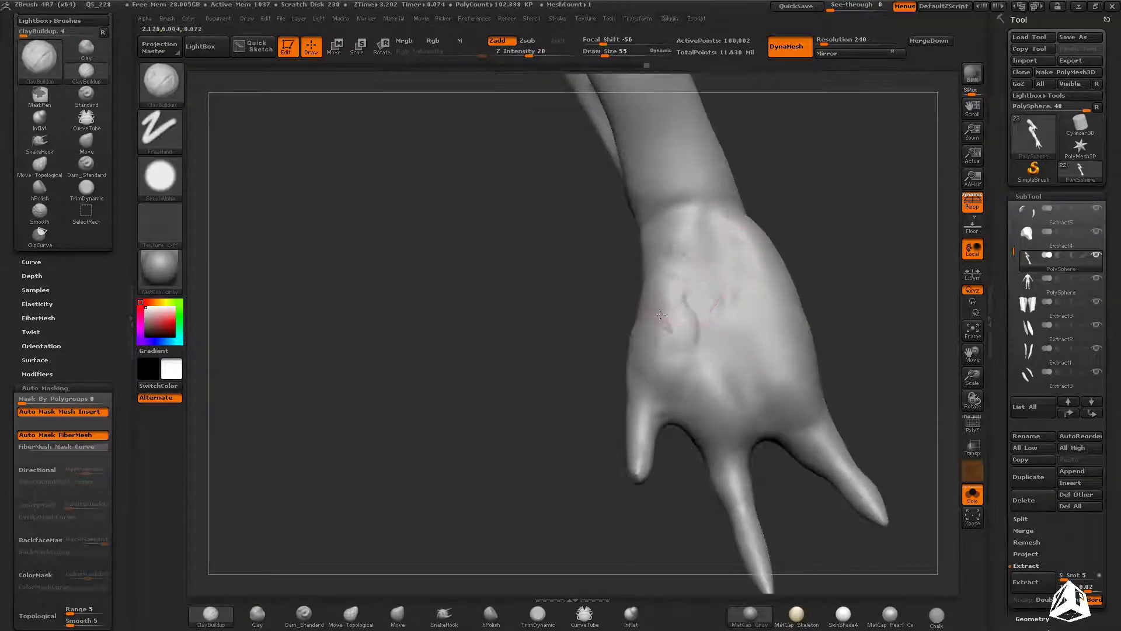
drag(660, 304, 695, 350)
shift+drag(686, 315, 704, 351)
mouse_move(707, 292)
right_down()
mouse_move(764, 258)
mouse_move(718, 225)
mouse_move(810, 348)
mouse_move(724, 371)
mouse_move(825, 400)
mouse_move(756, 435)
mouse_move(770, 461)
right_up()
Step: Mask the lower hands except one finger, repose that finger with Transpose Rotate, and show the whole figure
click(618, 623)
mouse_move(769, 465)
ctrl+mouse_down()
mouse_move(740, 340)
mouse_move(724, 336)
mouse_move(753, 439)
ctrl+mouse_up()
ctrl+click(788, 403)
key(r)
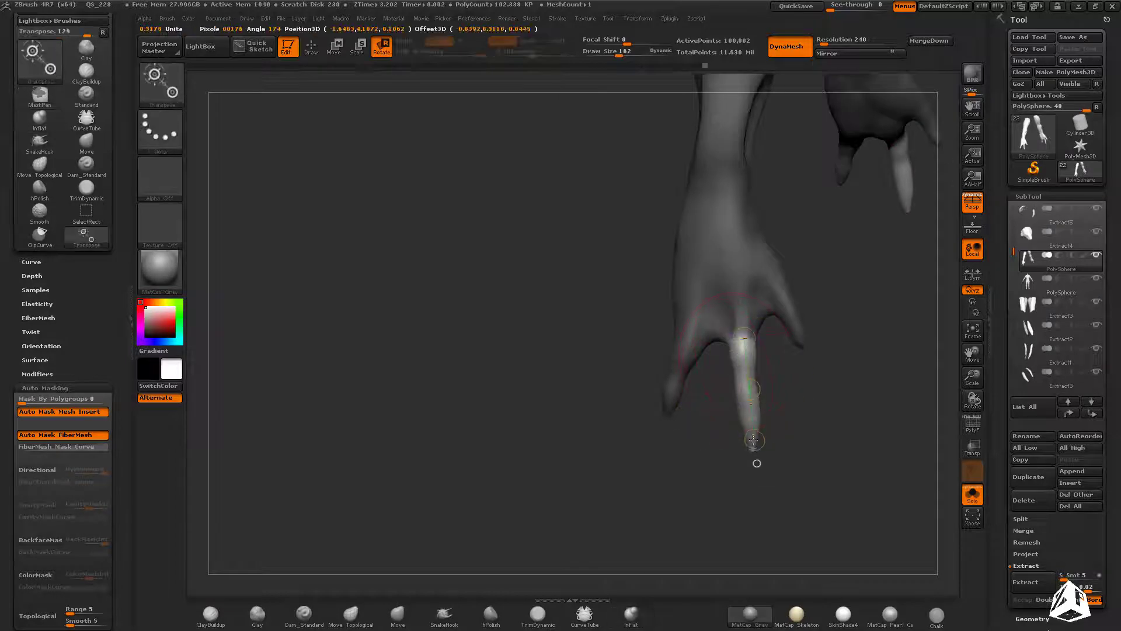
right_drag(757, 413, 941, 452)
key(ctrl+h)
key(f)
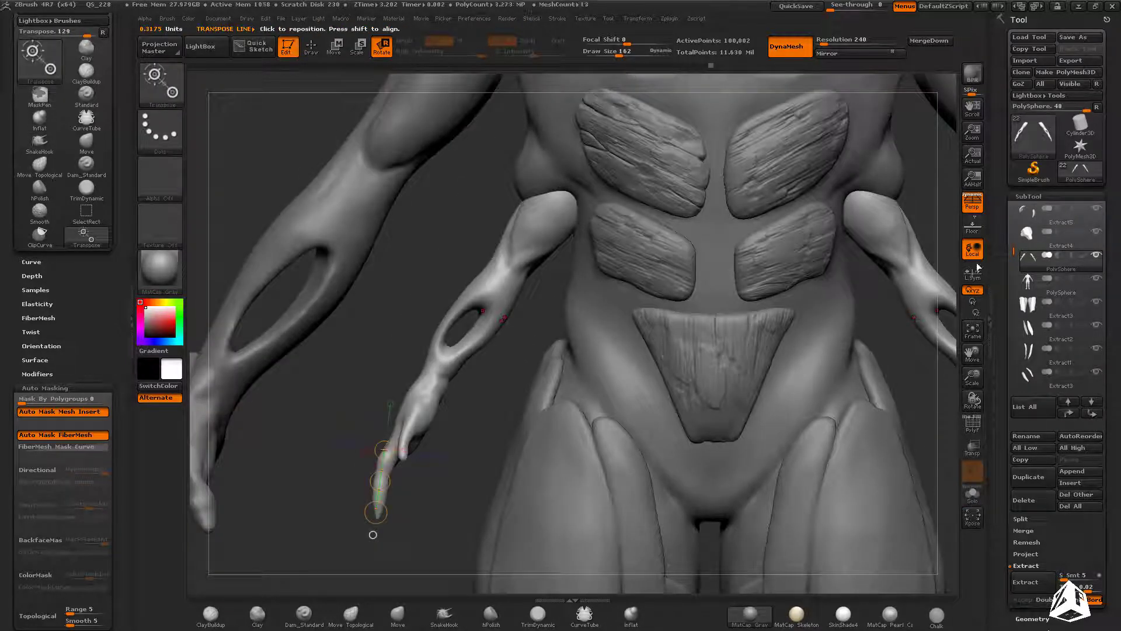
Step: Save the tool with the updated lower arms
key(ctrl+s)
click(477, 298)
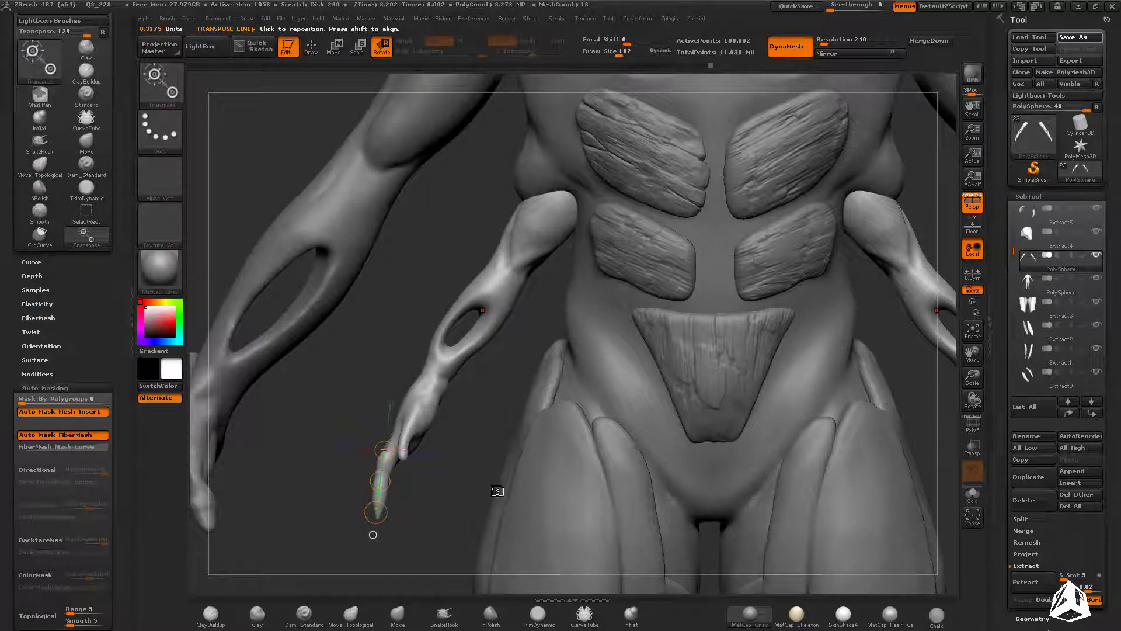